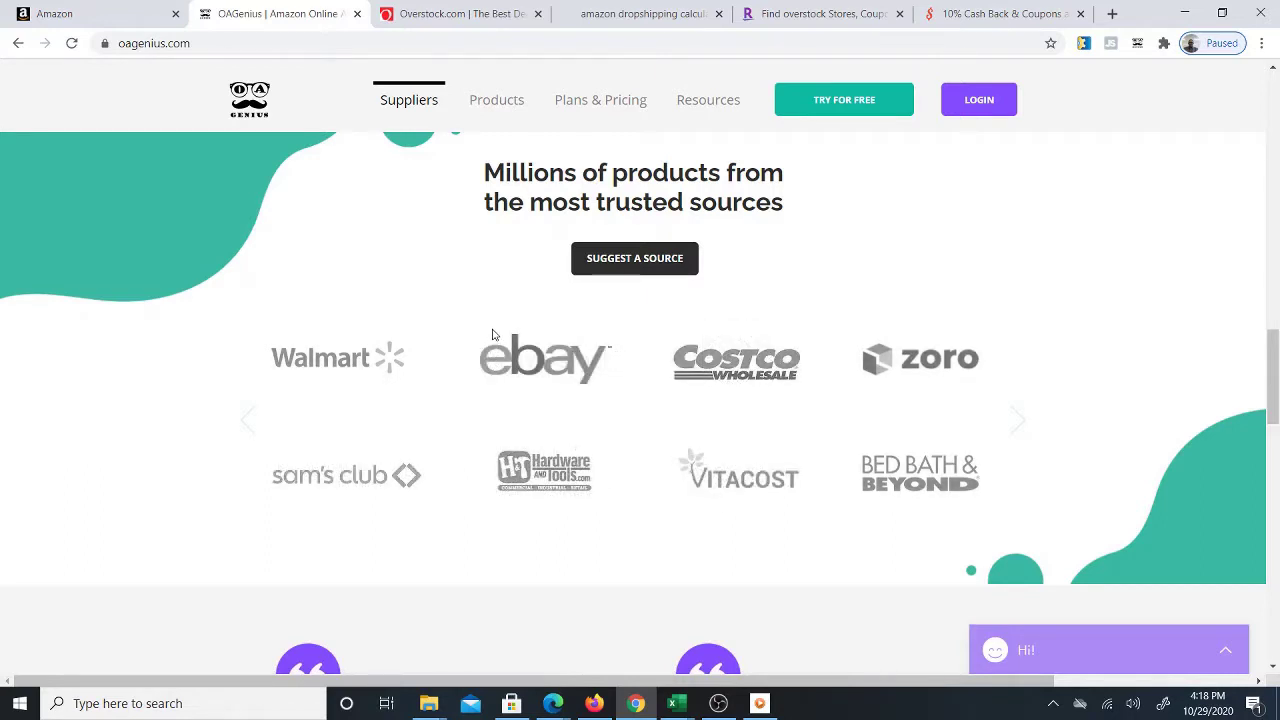
# Switch to the Overstock site and open the Dinnerware Sets category under Kitchen
pyautogui.moveTo(486, 140)
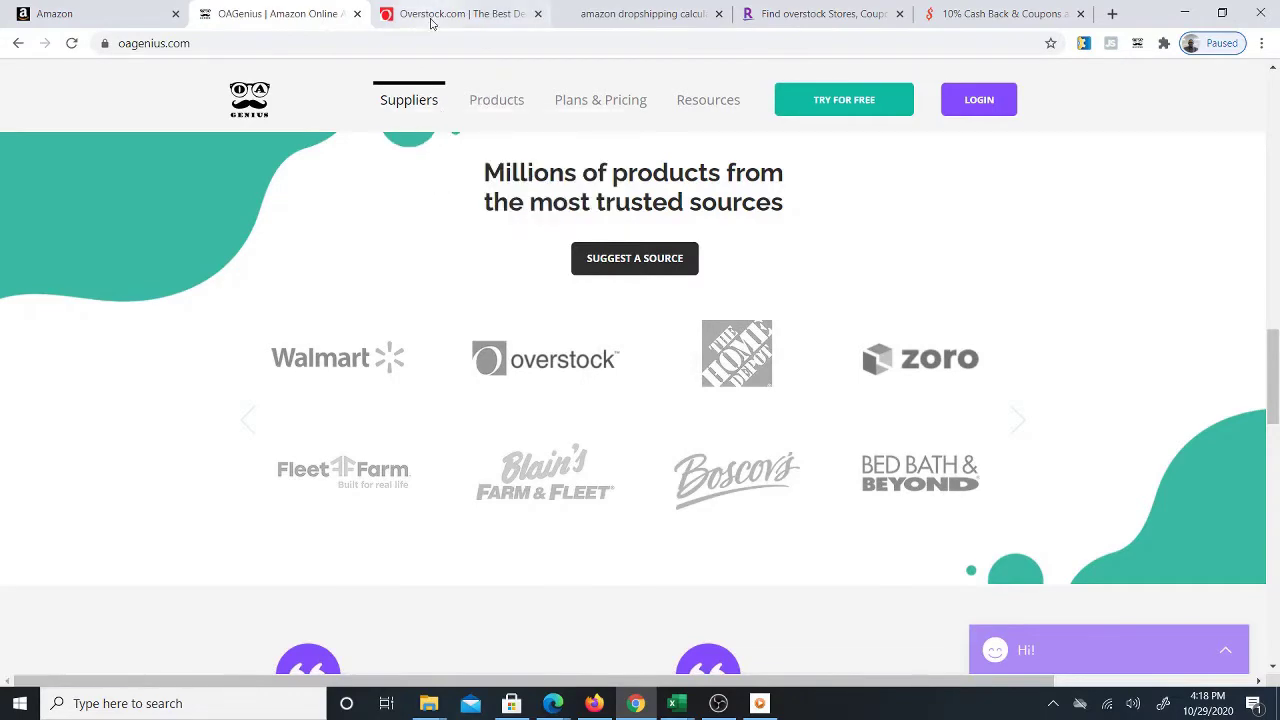
pyautogui.click(432, 22)
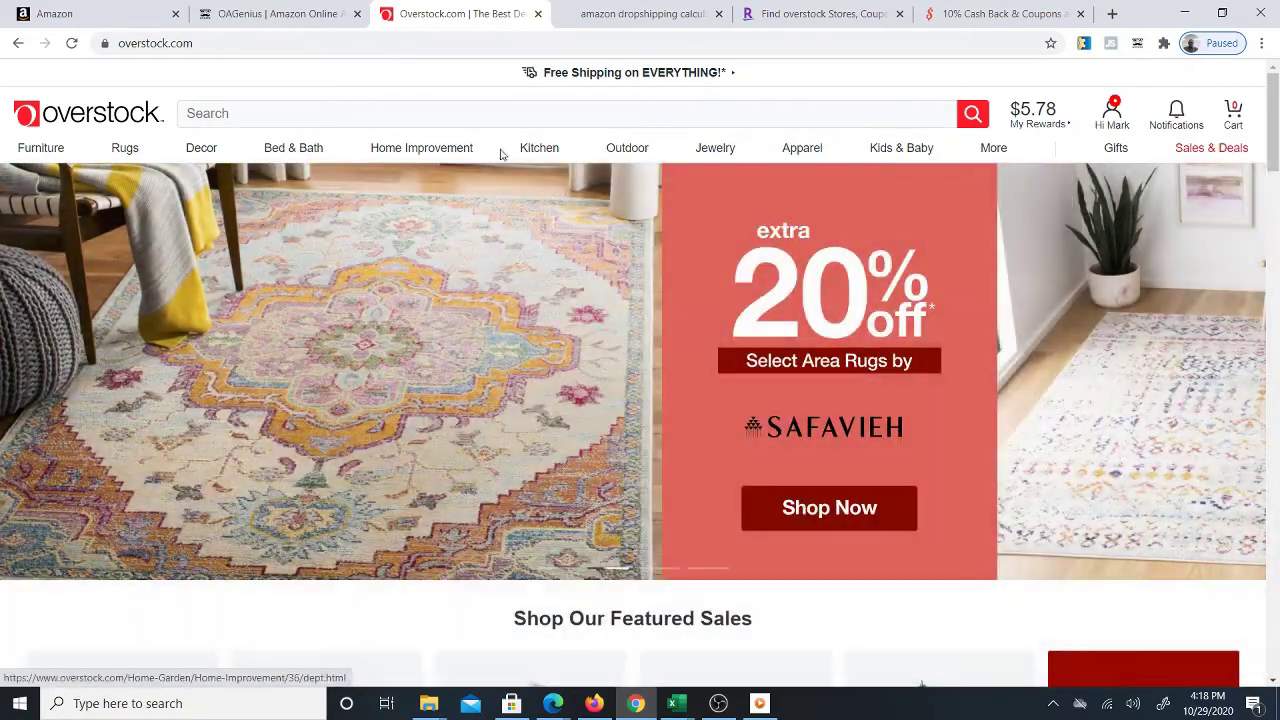
pyautogui.moveTo(540, 155)
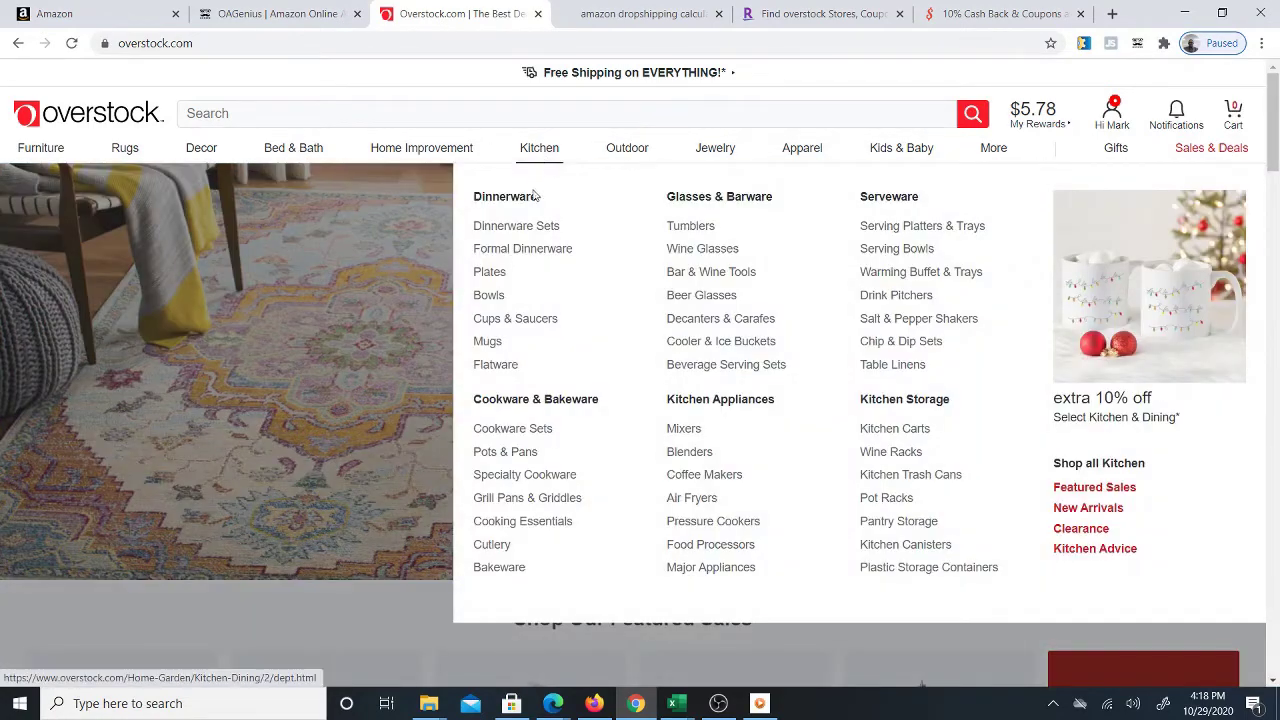
pyautogui.click(530, 227)
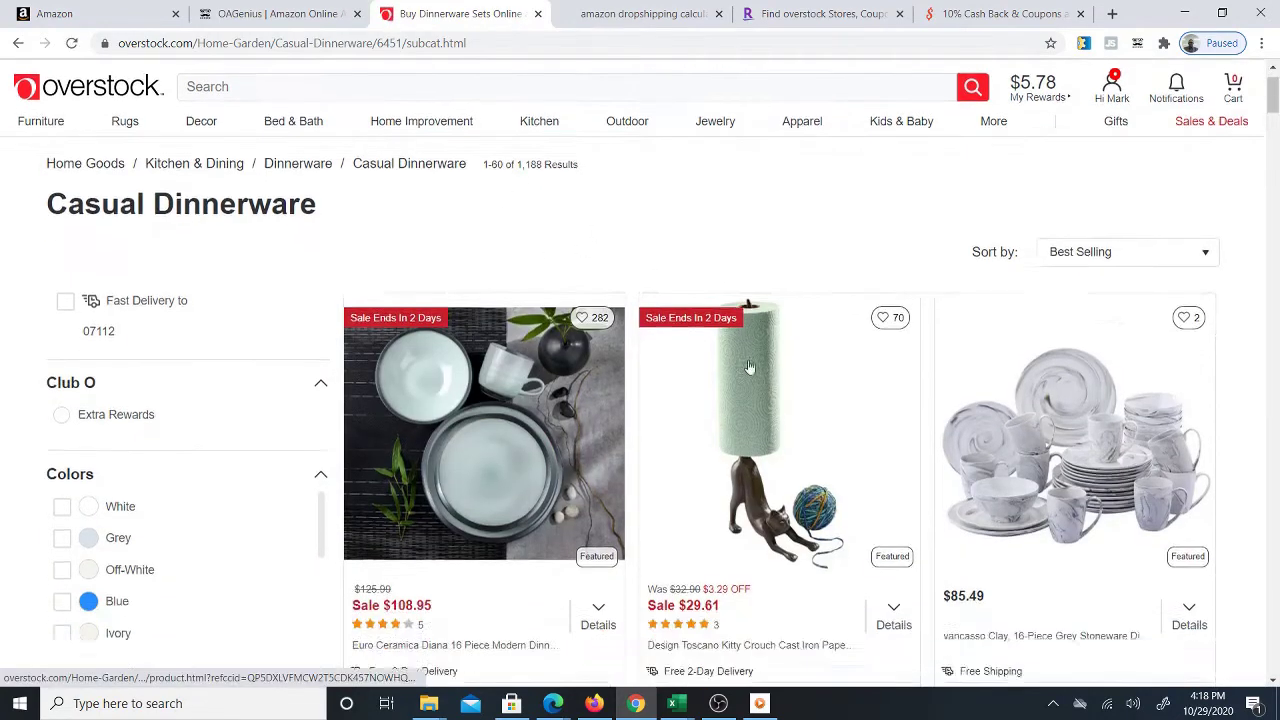
# Run the OAGenius extension on the Casual Dinnerware listing to match its products with Amazon
pyautogui.scroll(-3, 745, 365)
pyautogui.scroll(-2, 752, 368)
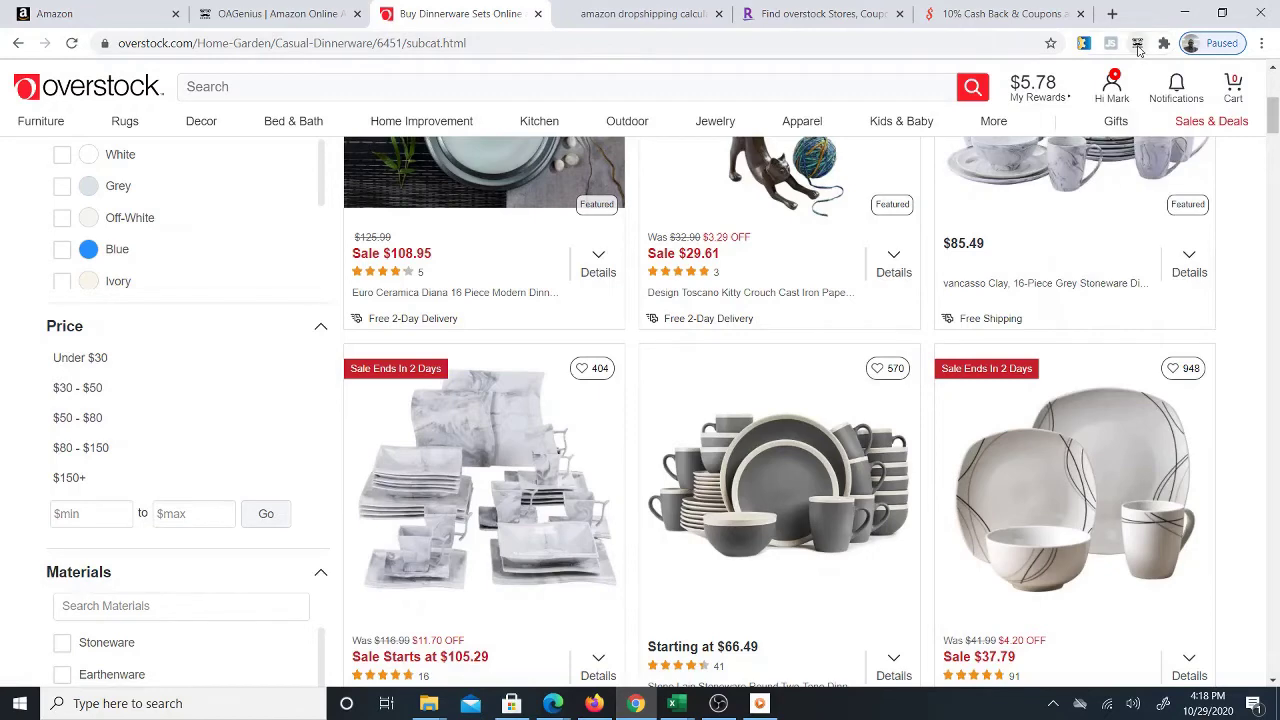
pyautogui.click(1137, 43)
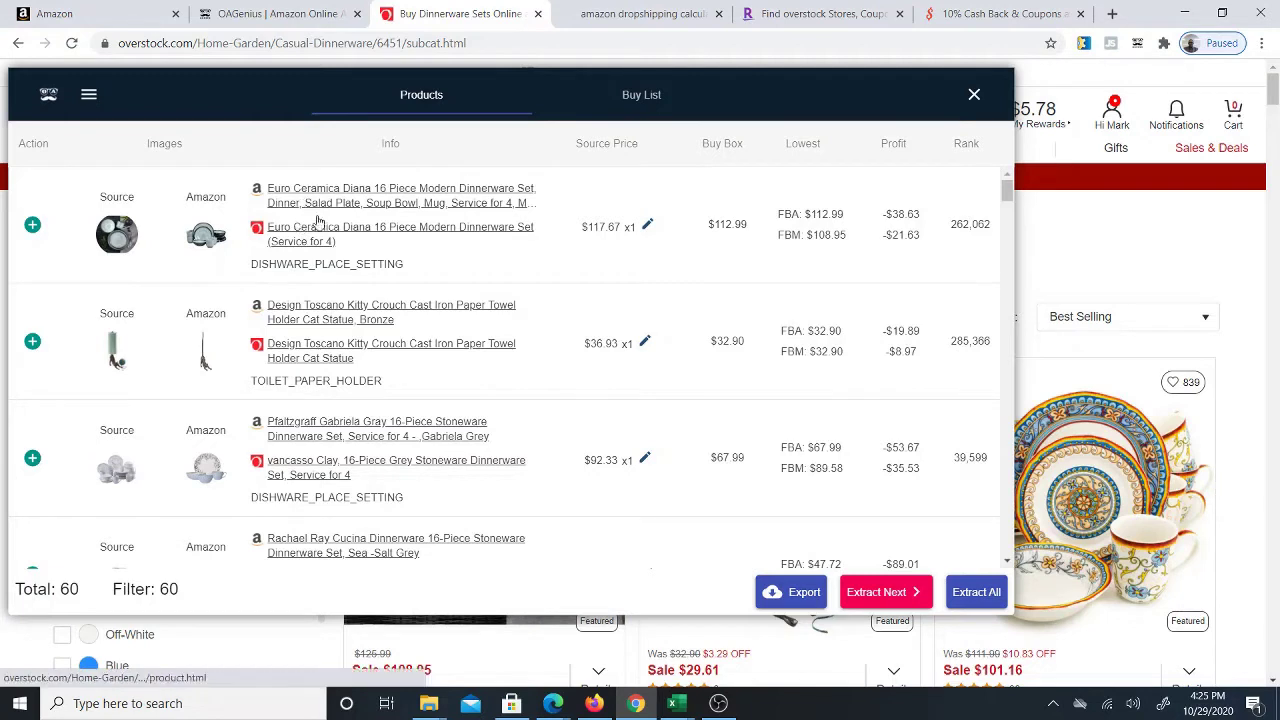
pyautogui.moveTo(607, 229)
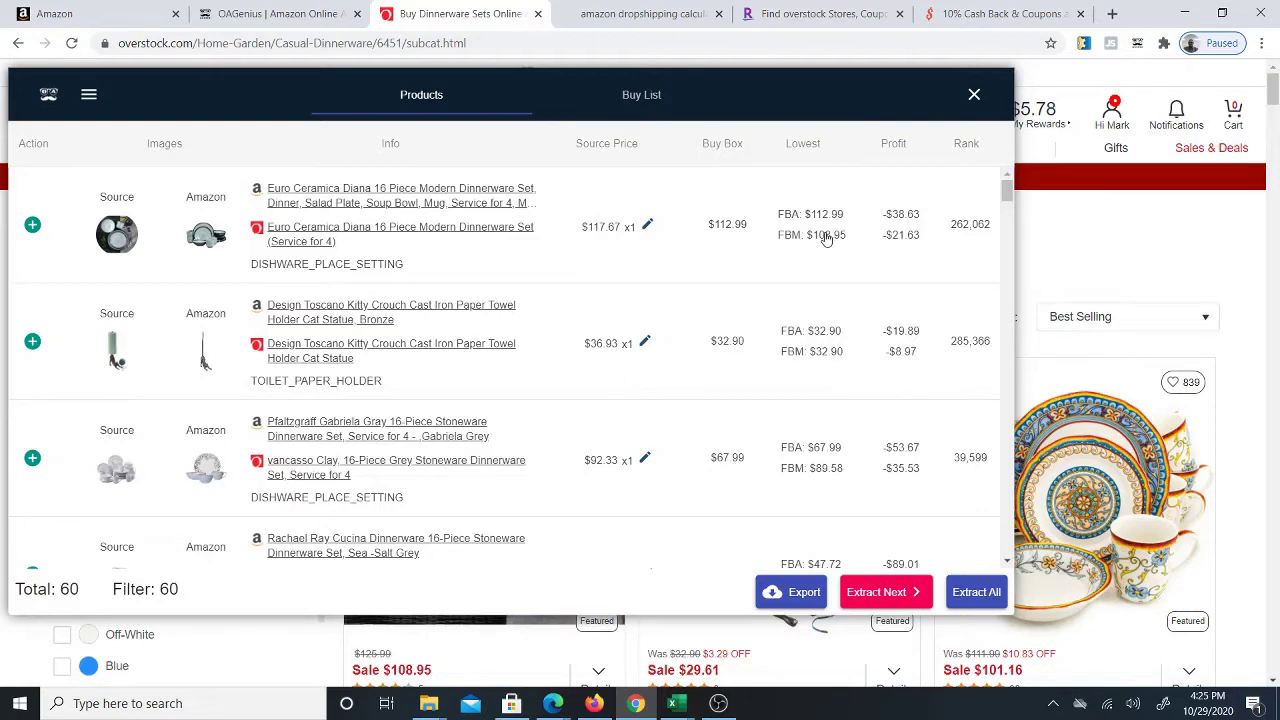
# Exclude FBA offers in the OAGenius marketplace settings, reload the product results and enlarge their window
pyautogui.click(87, 95)
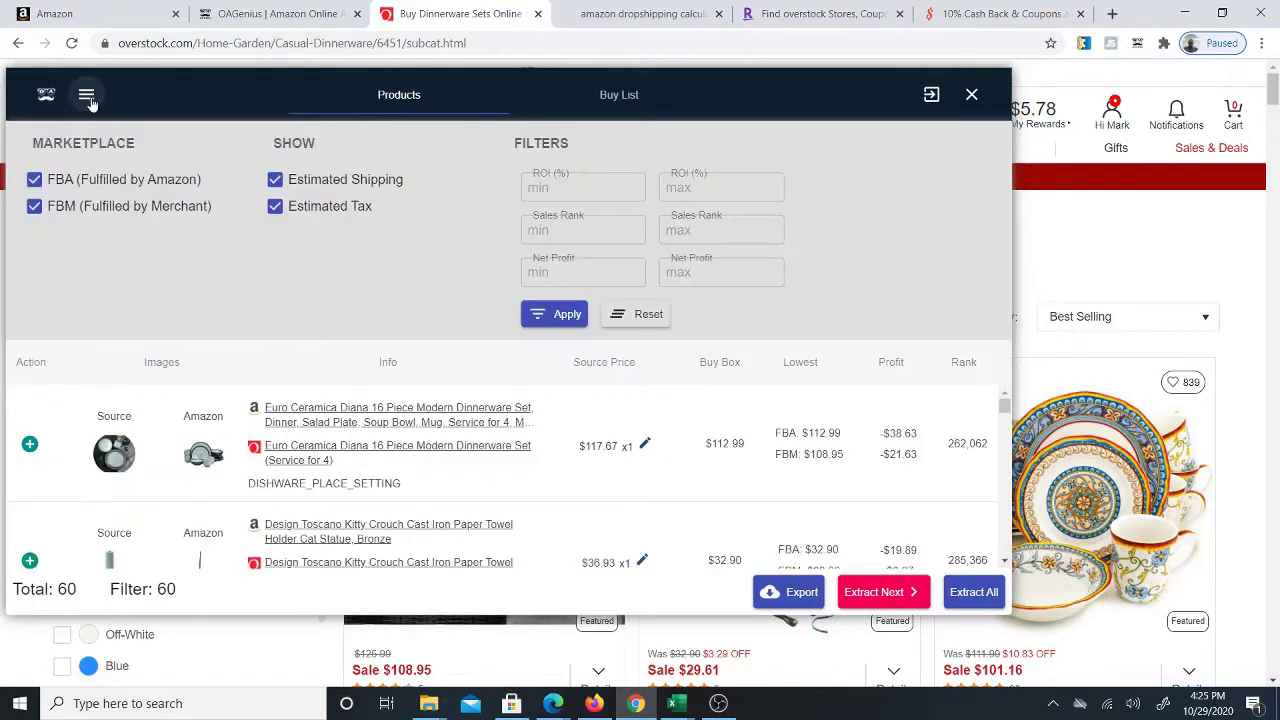
pyautogui.click(35, 180)
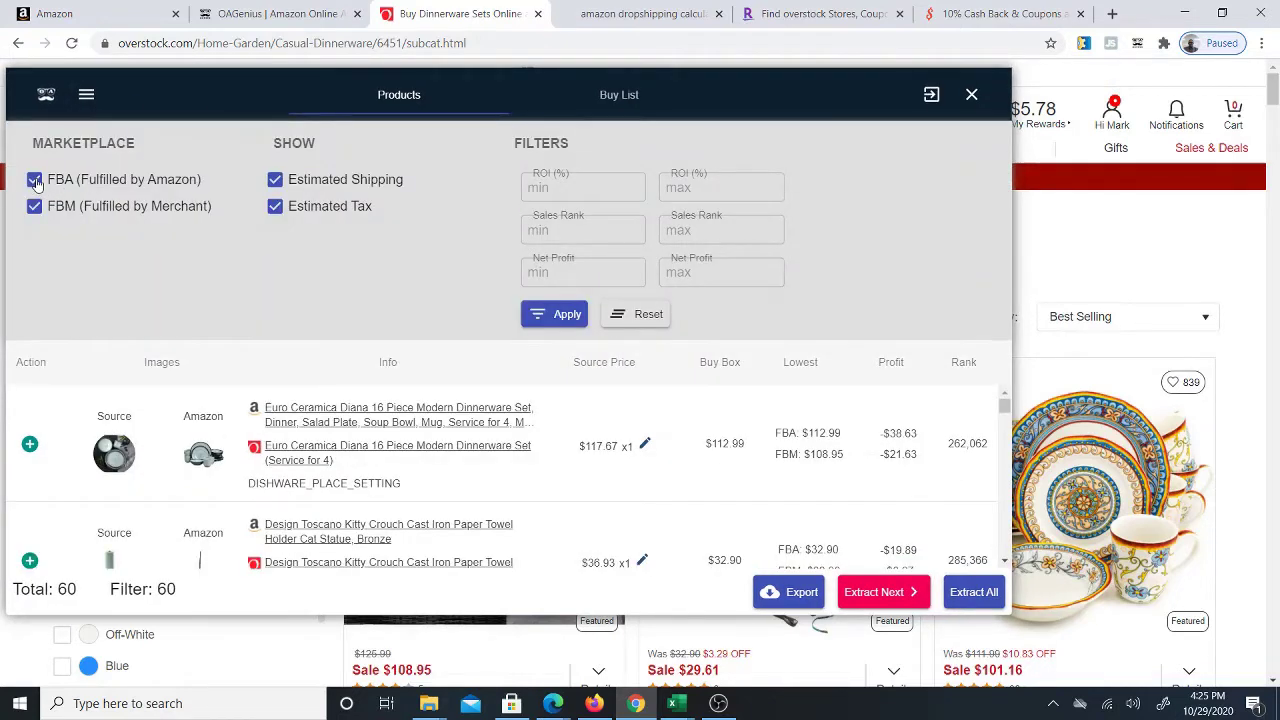
pyautogui.click(971, 96)
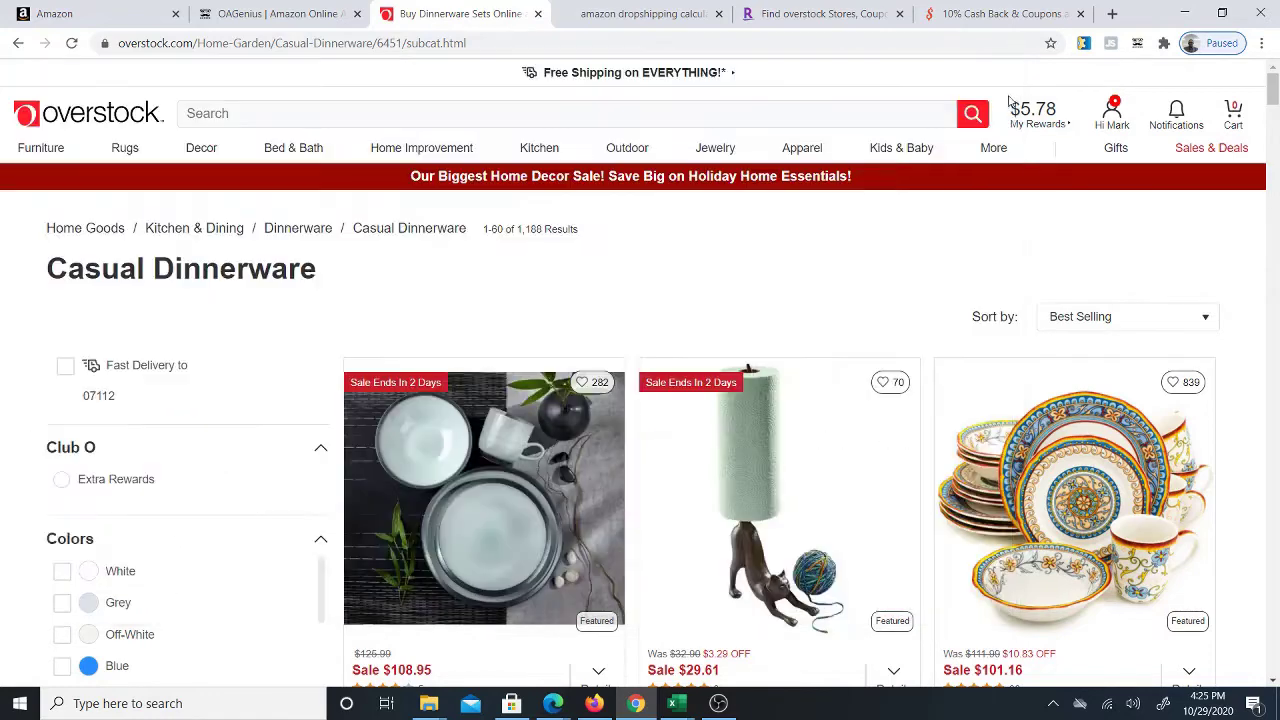
pyautogui.click(1138, 44)
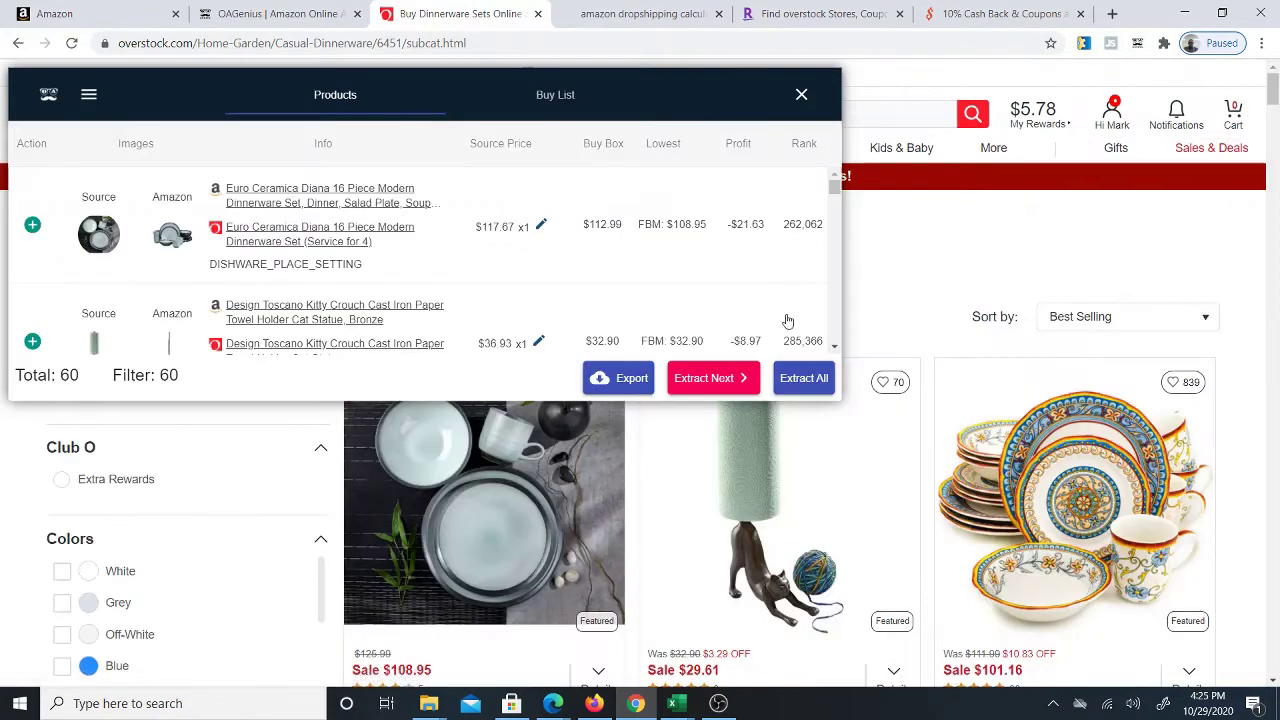
pyautogui.moveTo(838, 402); pyautogui.dragTo(1098, 580)
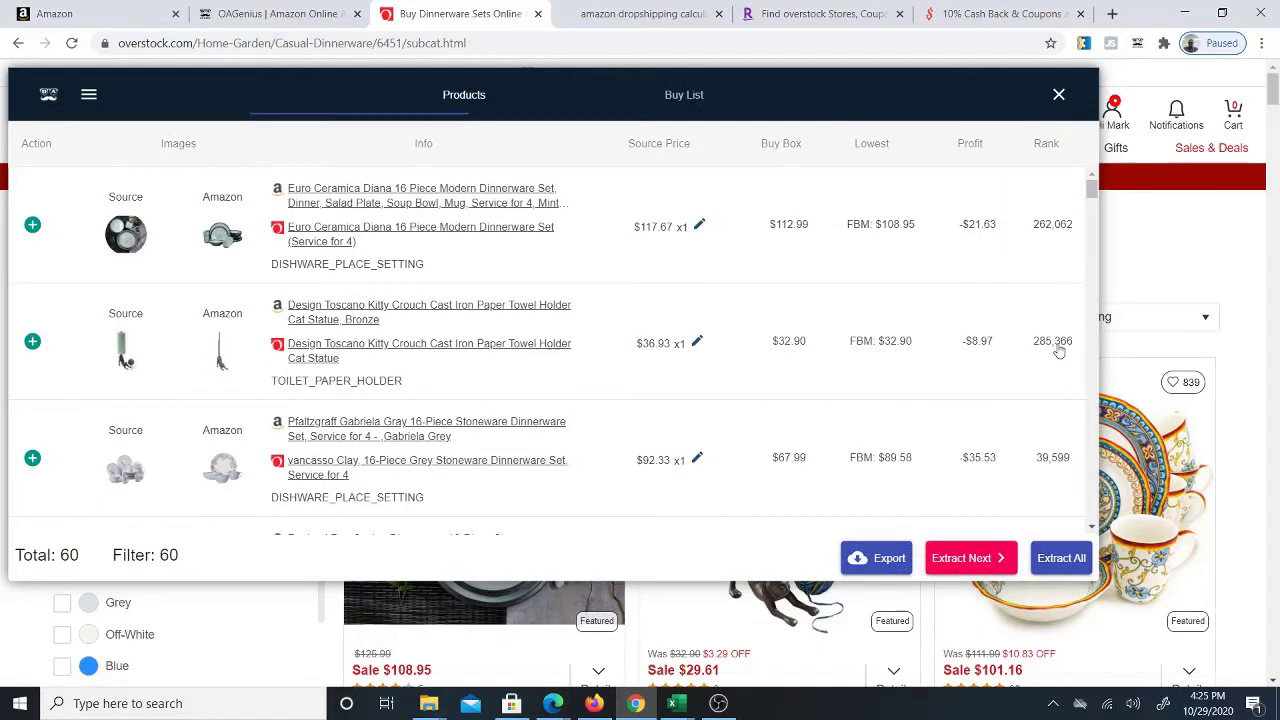
# Sort the matched products by profit and by ascending sales rank, and examine the profit breakdowns of the best-ranked items
pyautogui.click(969, 150)
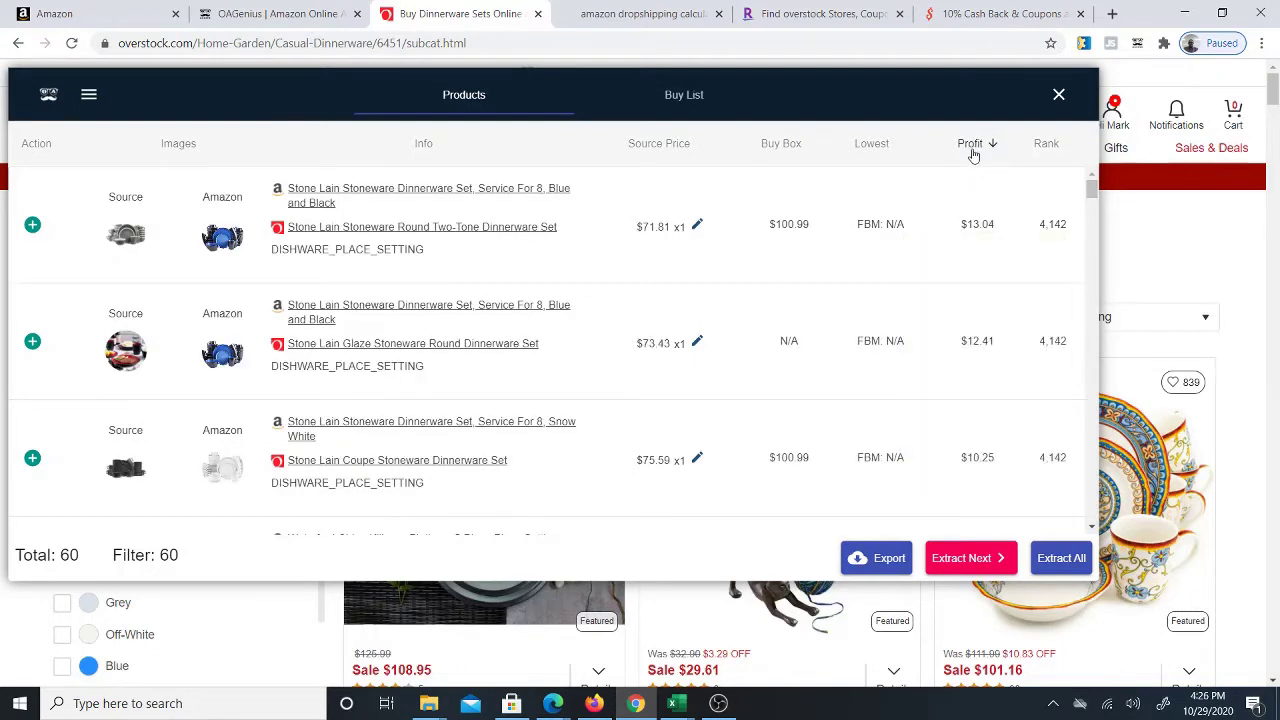
pyautogui.click(1047, 148)
pyautogui.click(1047, 155)
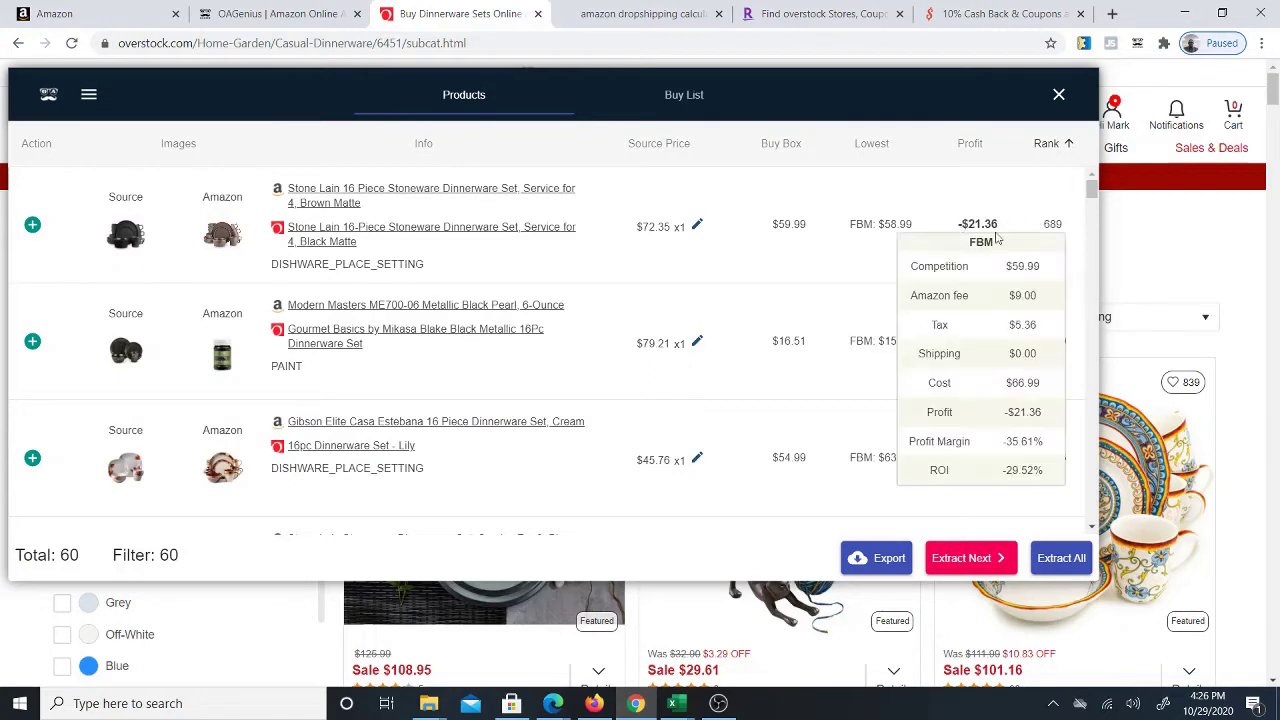
pyautogui.moveTo(992, 232)
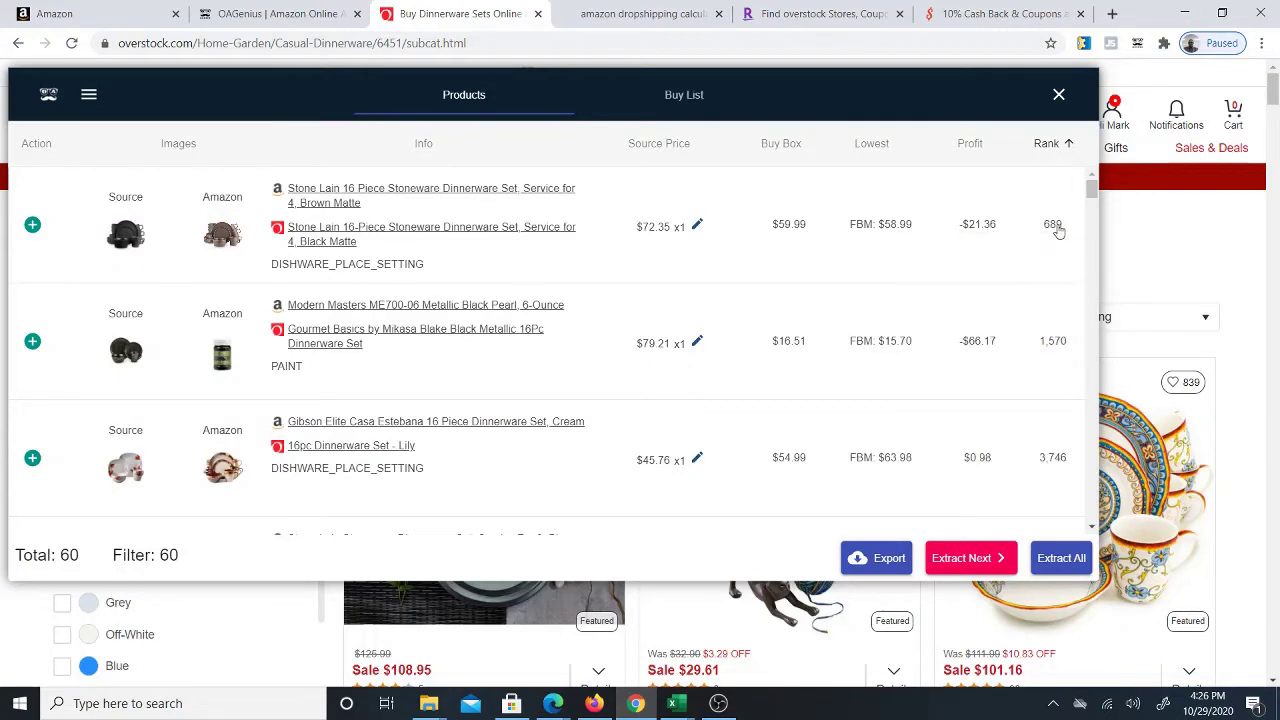
pyautogui.scroll(-1, 1048, 336)
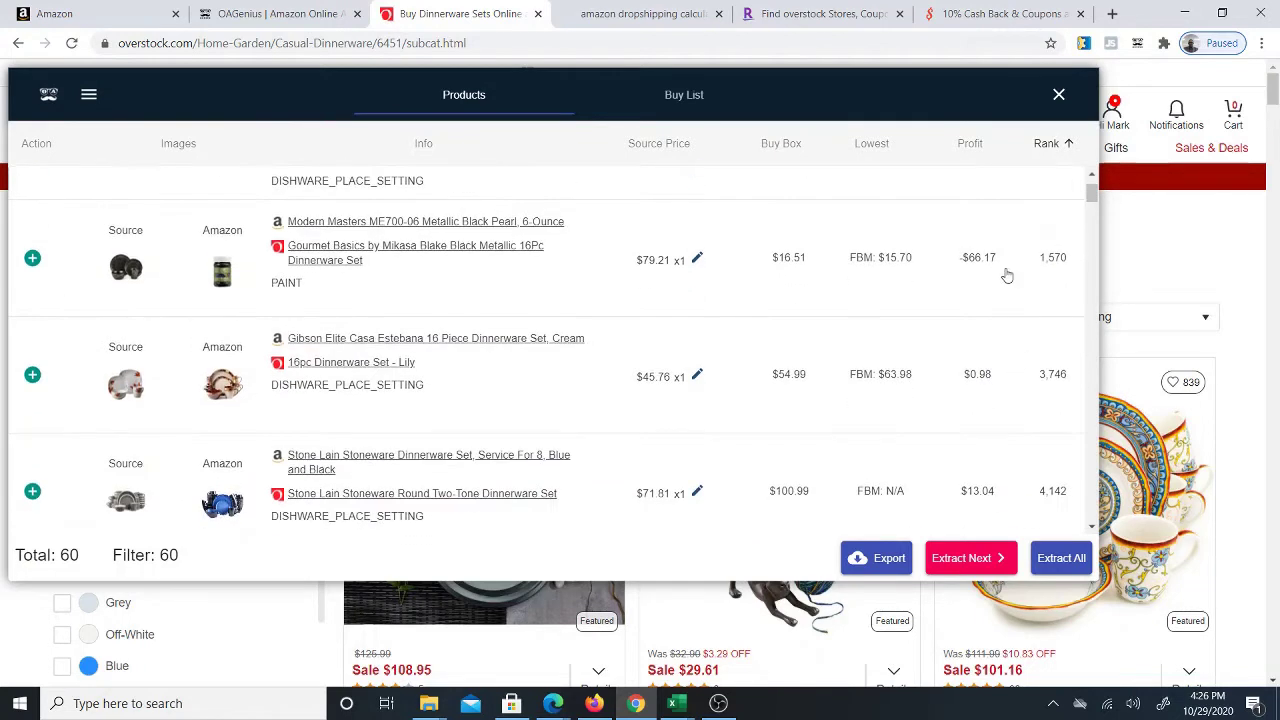
pyautogui.moveTo(979, 262)
pyautogui.scroll(-1, 1034, 308)
pyautogui.scroll(1, 969, 237)
# Sort the matched products by descending profit and compare source and Amazon images to find a genuine match
pyautogui.click(971, 146)
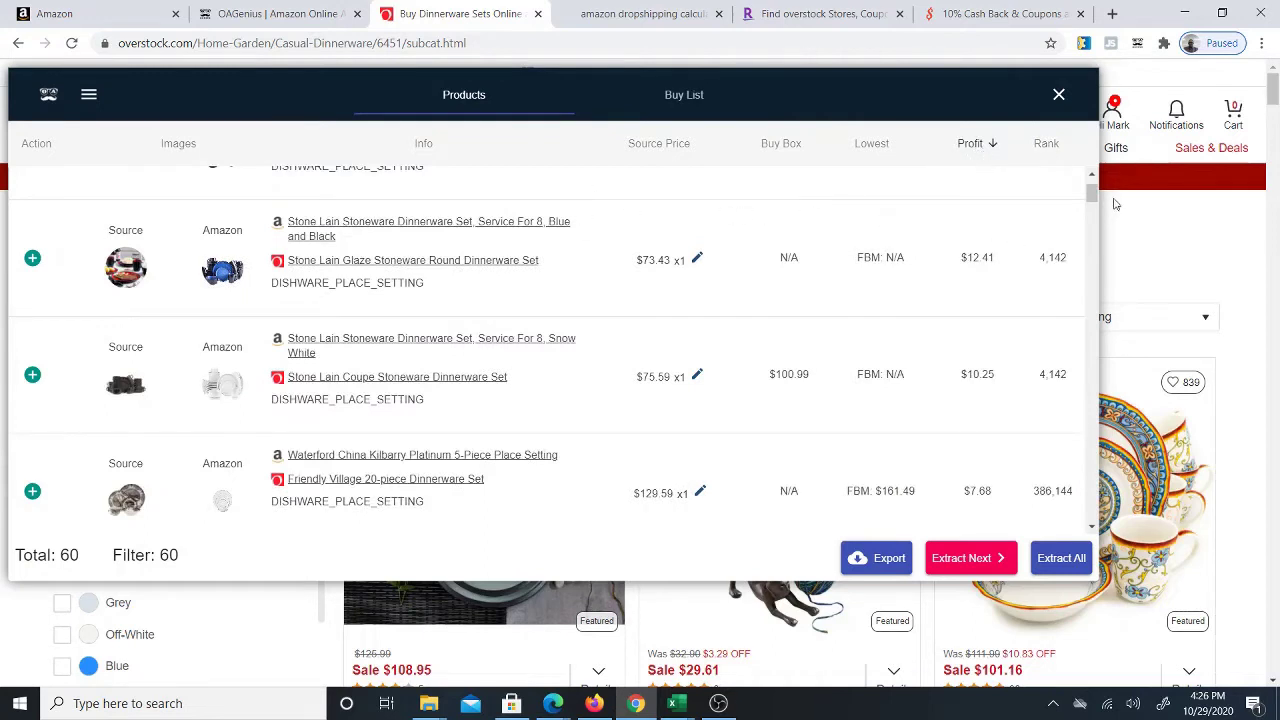
pyautogui.scroll(1, 1094, 192)
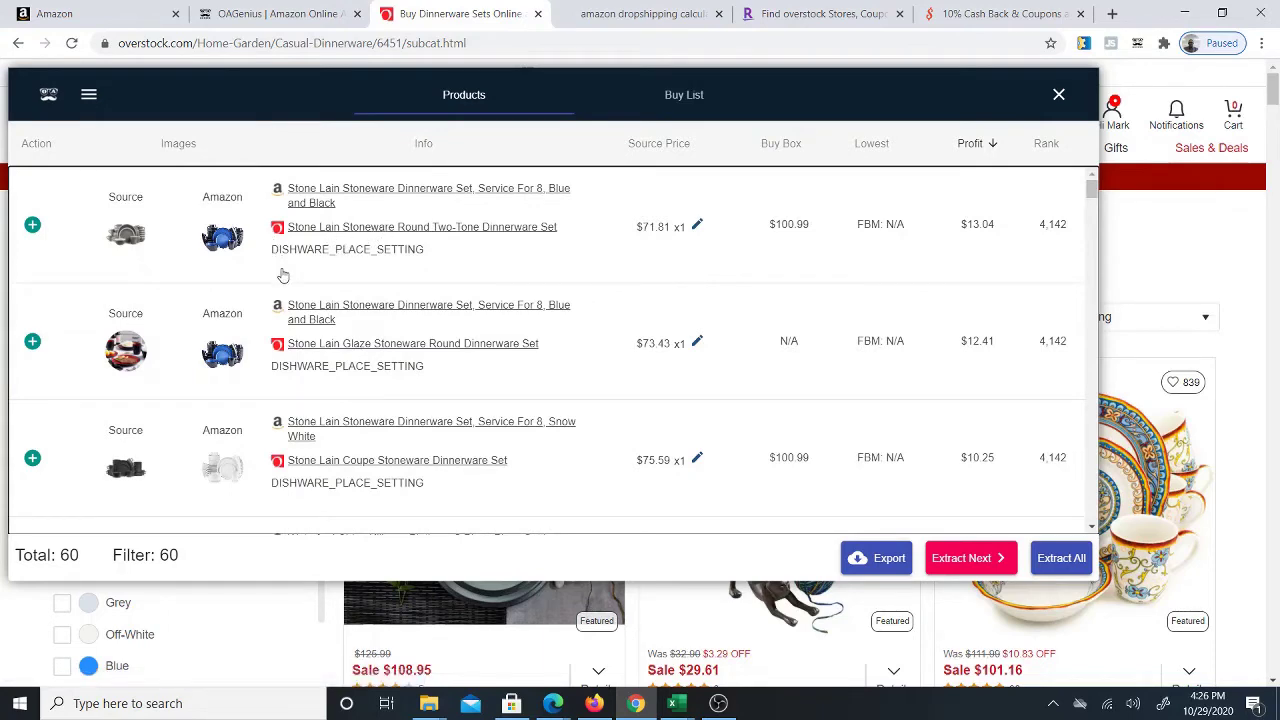
pyautogui.scroll(-4, 283, 275)
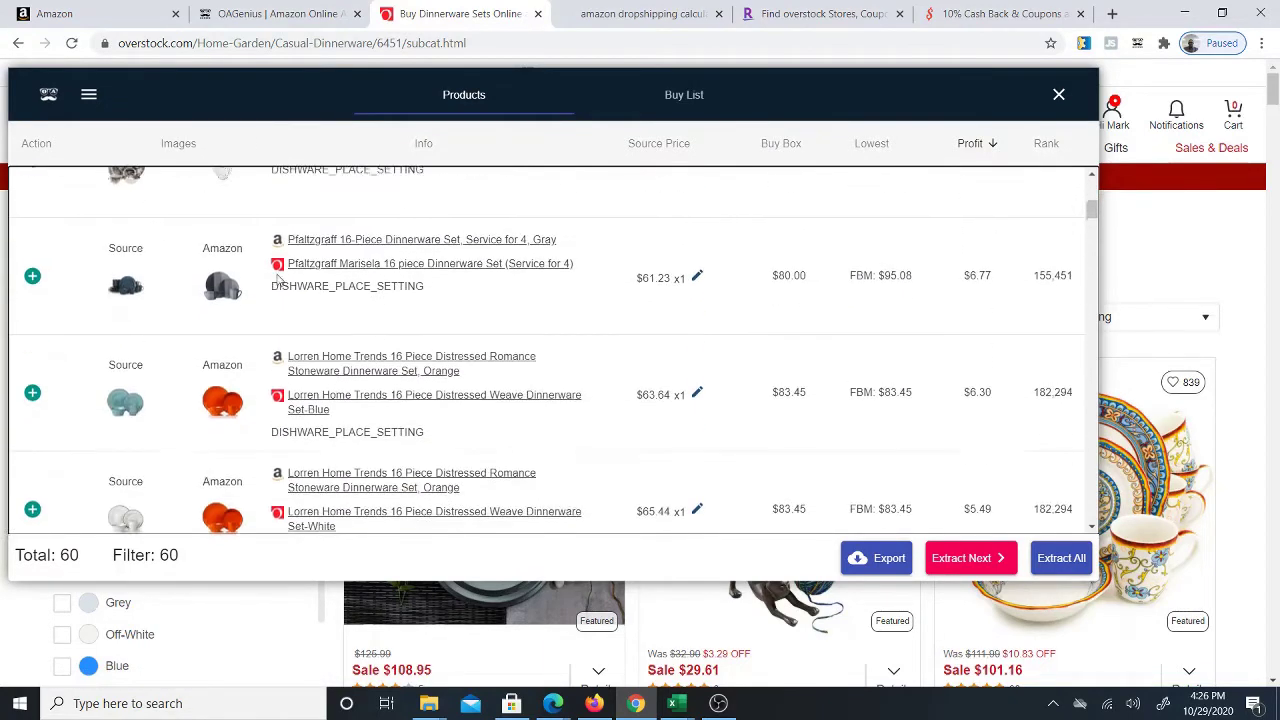
pyautogui.scroll(-1, 234, 331)
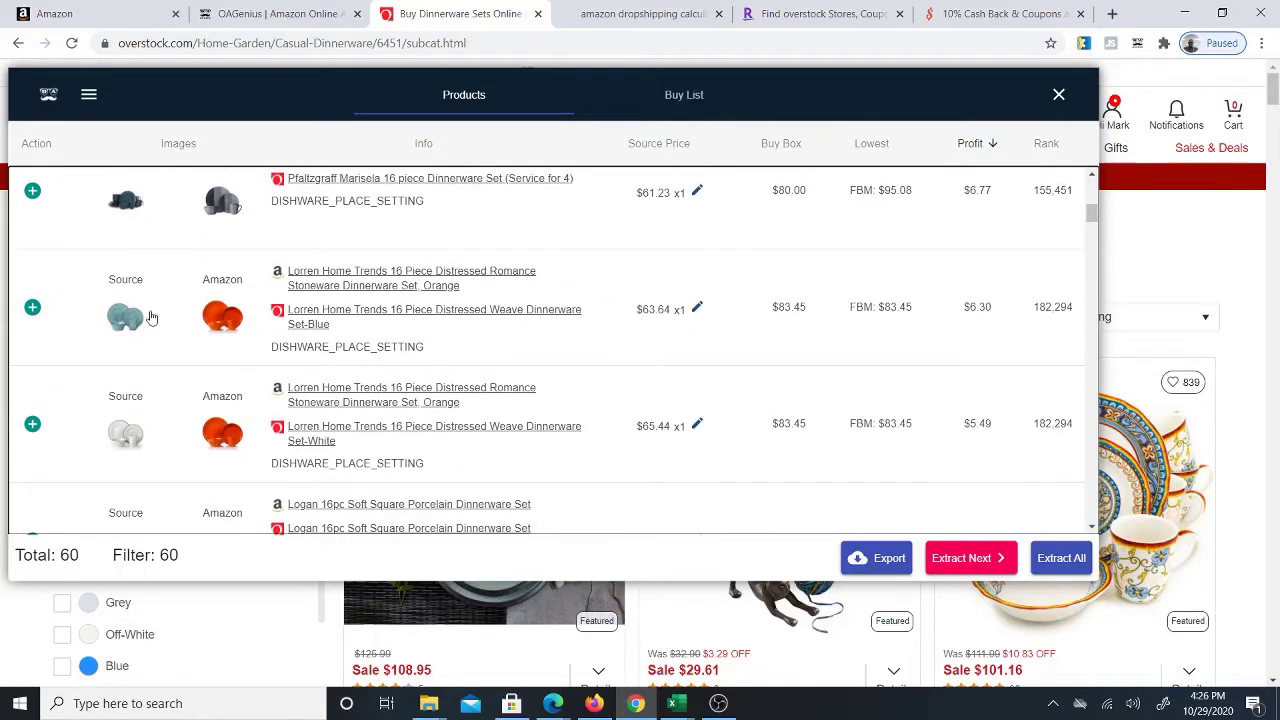
pyautogui.scroll(-1, 218, 300)
pyautogui.scroll(-1, 216, 254)
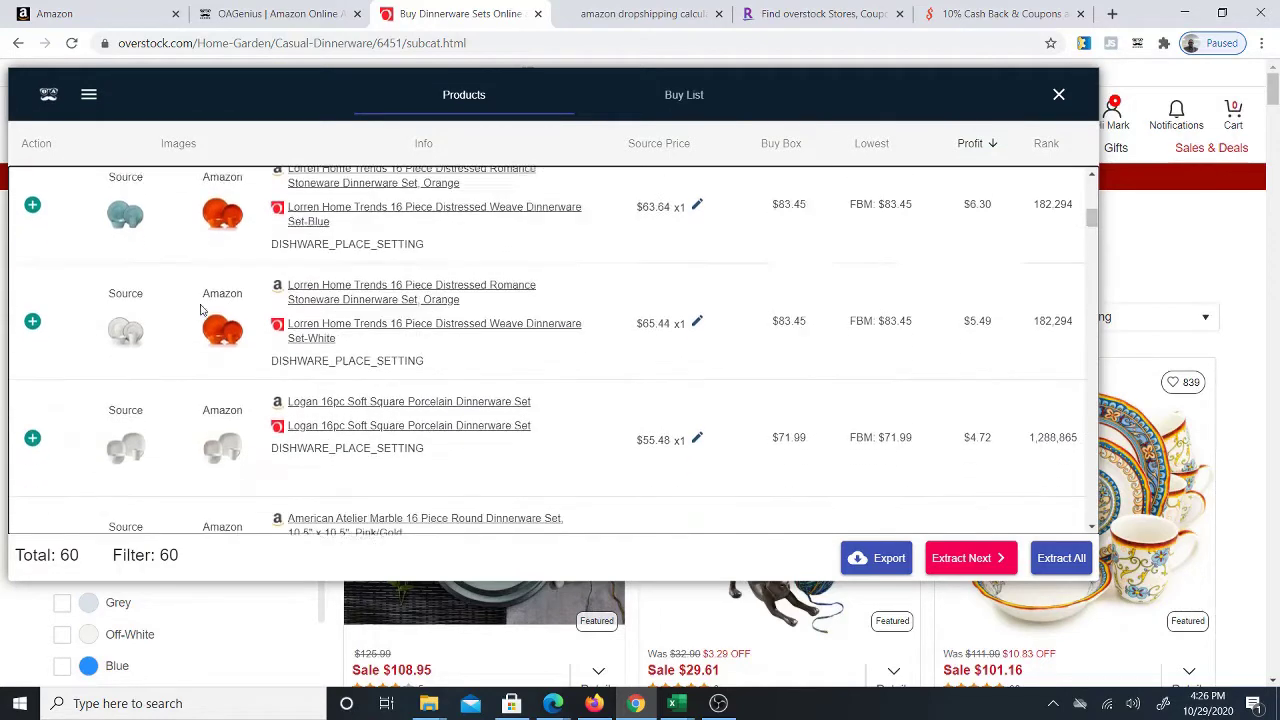
pyautogui.scroll(-1, 195, 310)
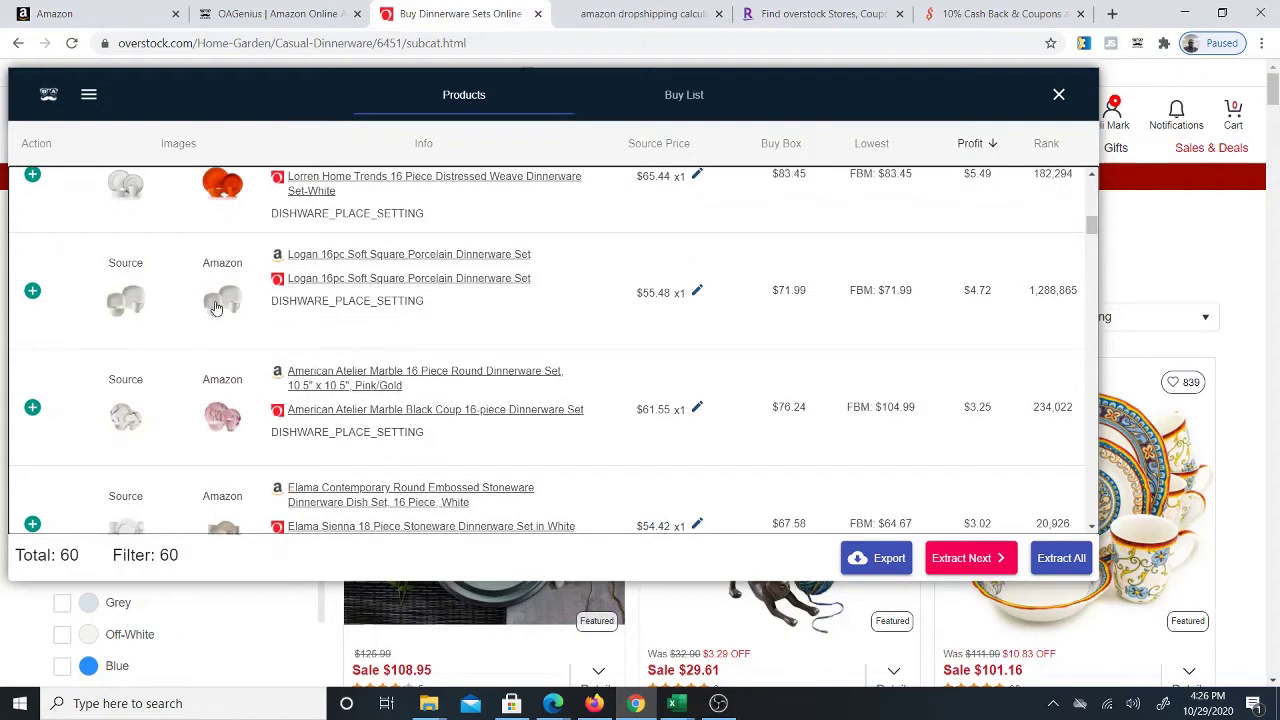
# Open the Overstock and Amazon pages of the Logan 16pc Soft Square Porcelain Dinnerware Set and compare them
pyautogui.click(323, 281)
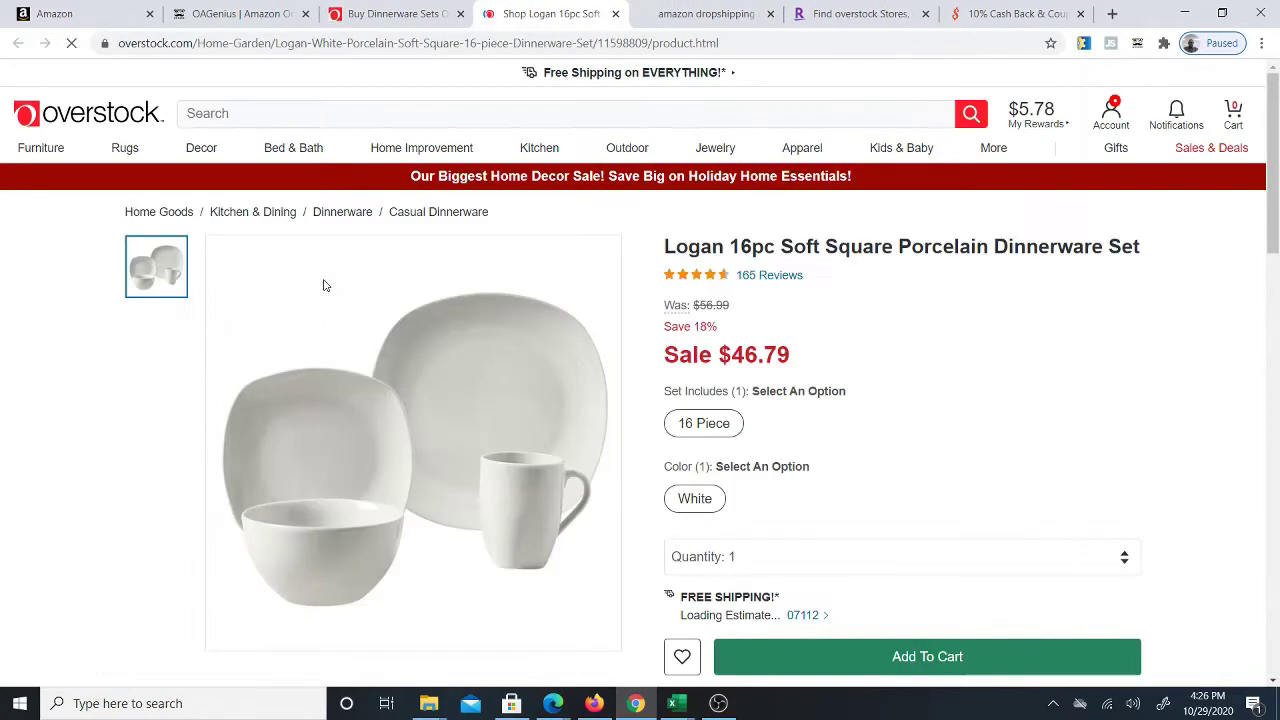
pyautogui.click(398, 13)
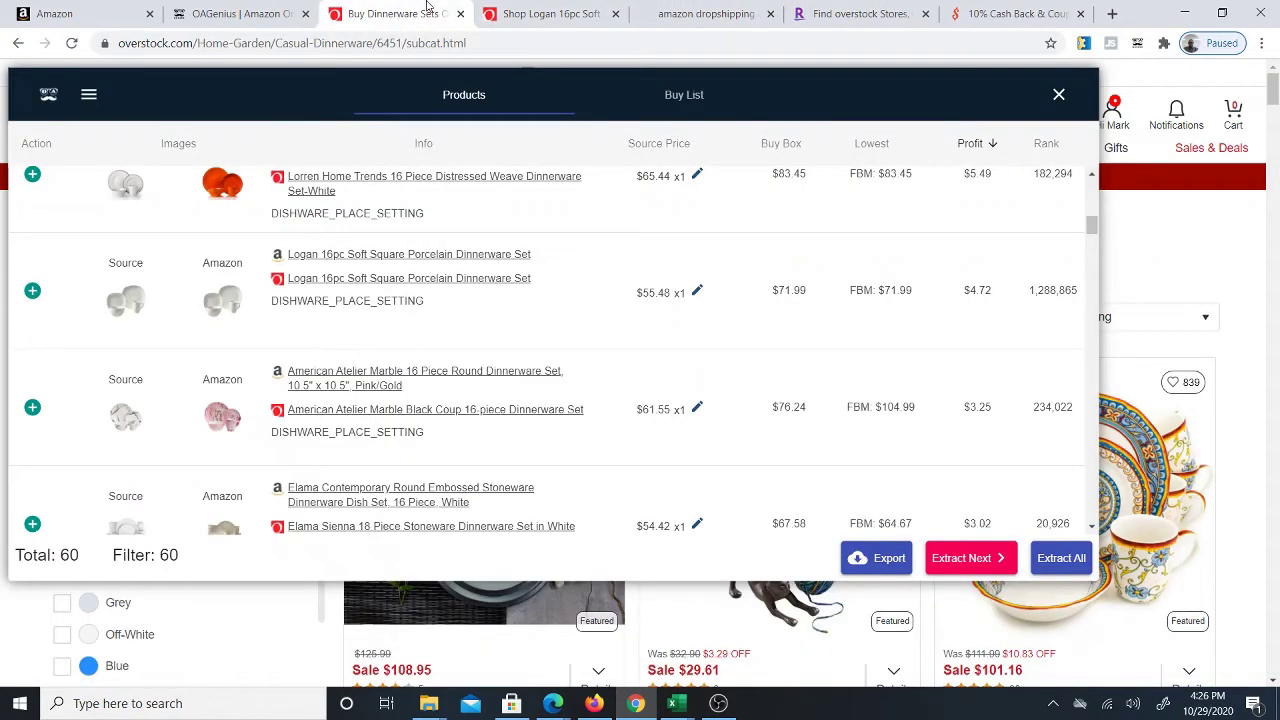
pyautogui.click(365, 256)
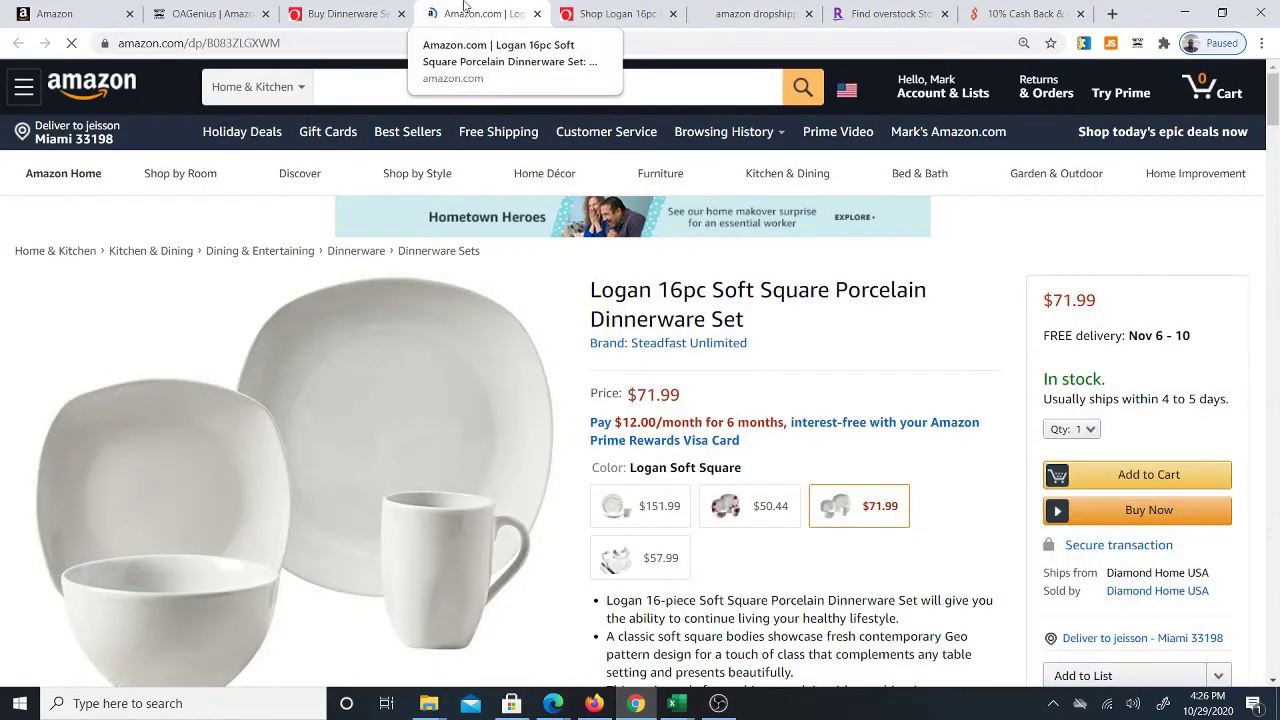
pyautogui.click(601, 15)
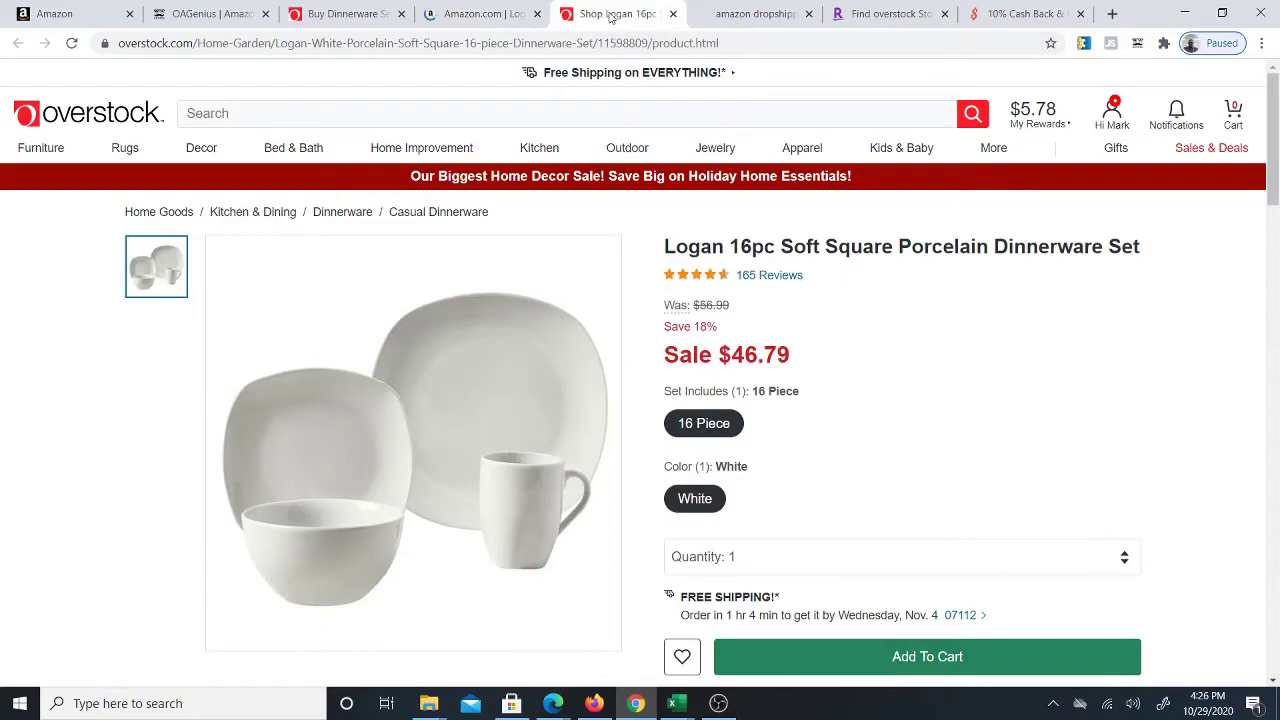
pyautogui.click(476, 20)
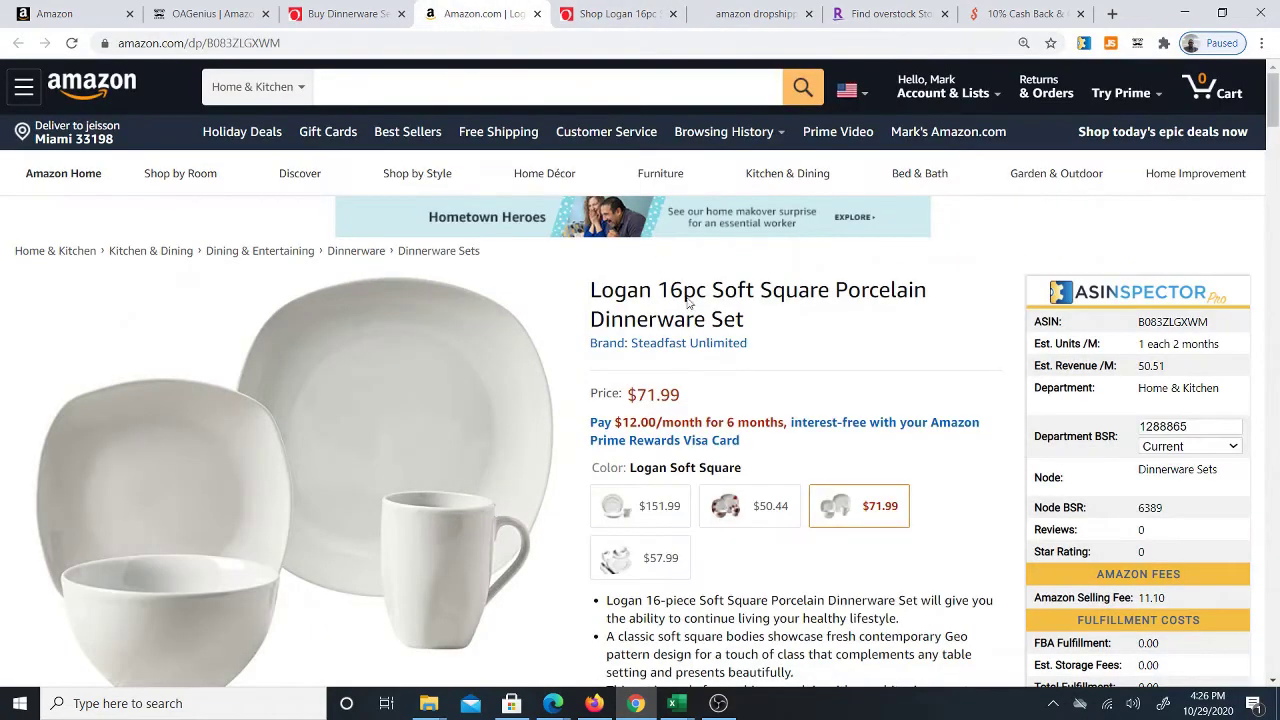
# Start a Sell on Amazon offer for the Logan dinnerware set to check whether it can be listed
pyautogui.scroll(-5, 807, 350)
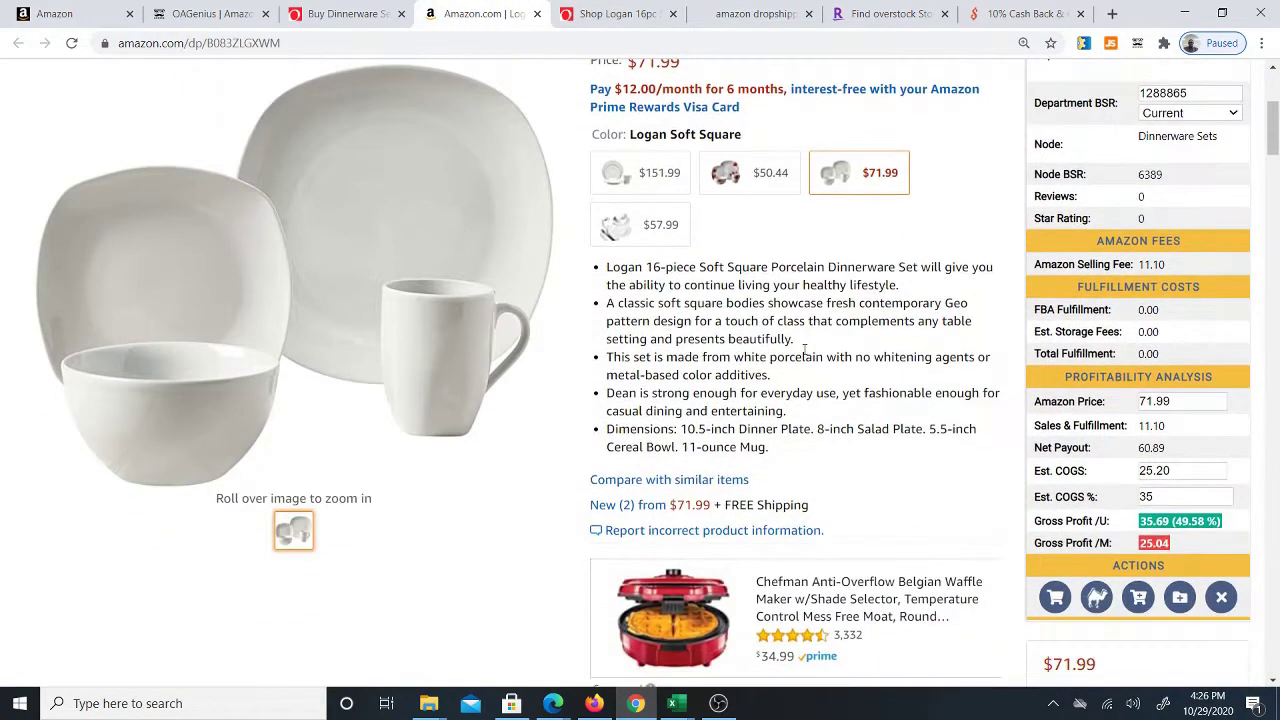
pyautogui.scroll(-5, 824, 348)
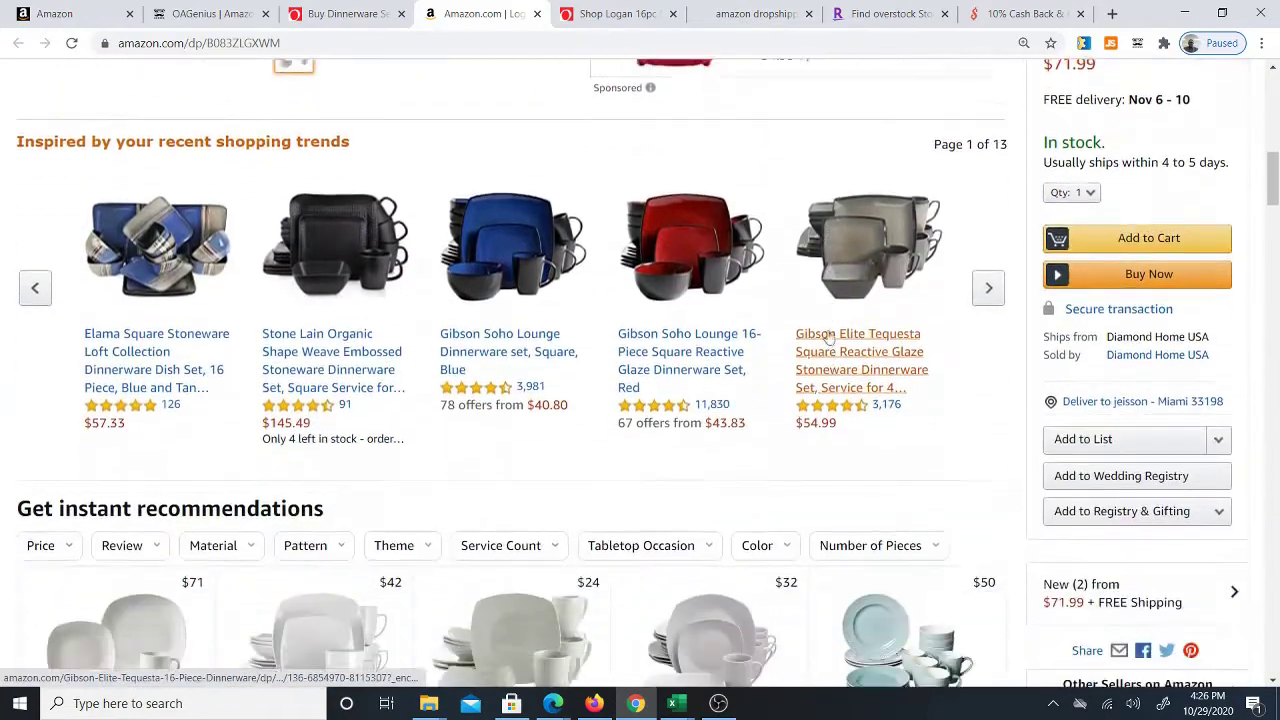
pyautogui.scroll(-3, 828, 338)
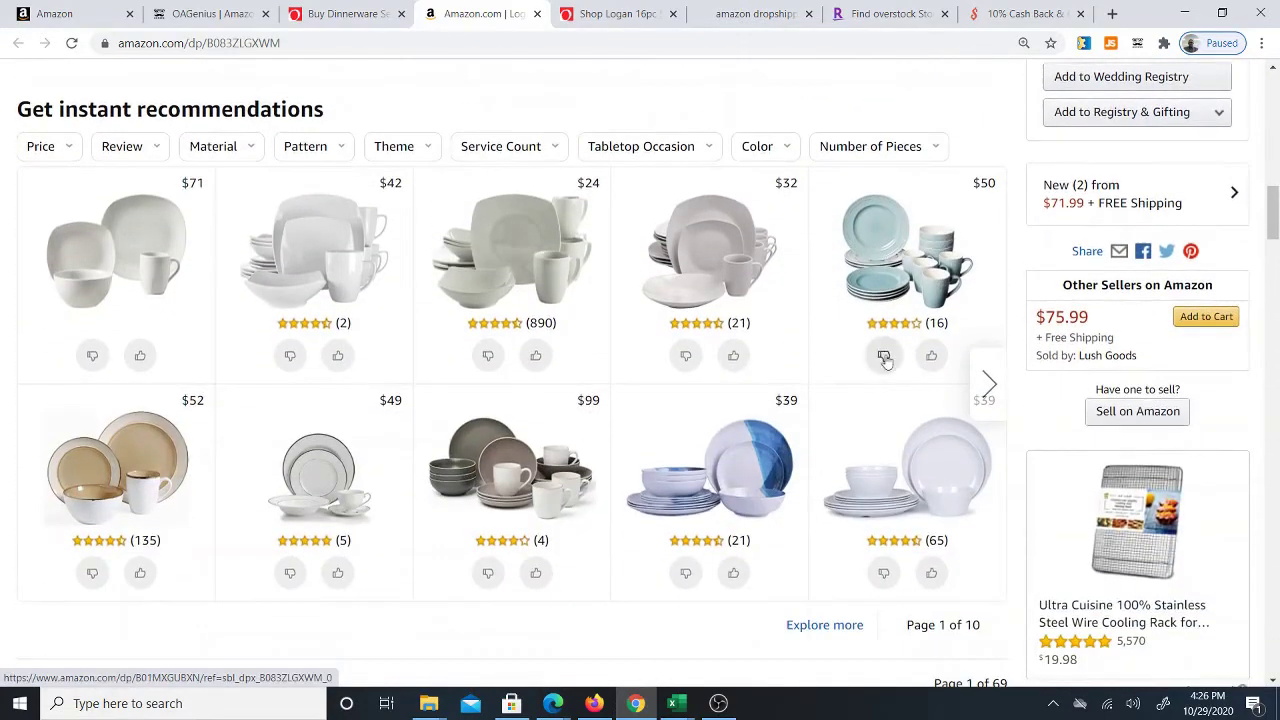
pyautogui.click(1110, 420)
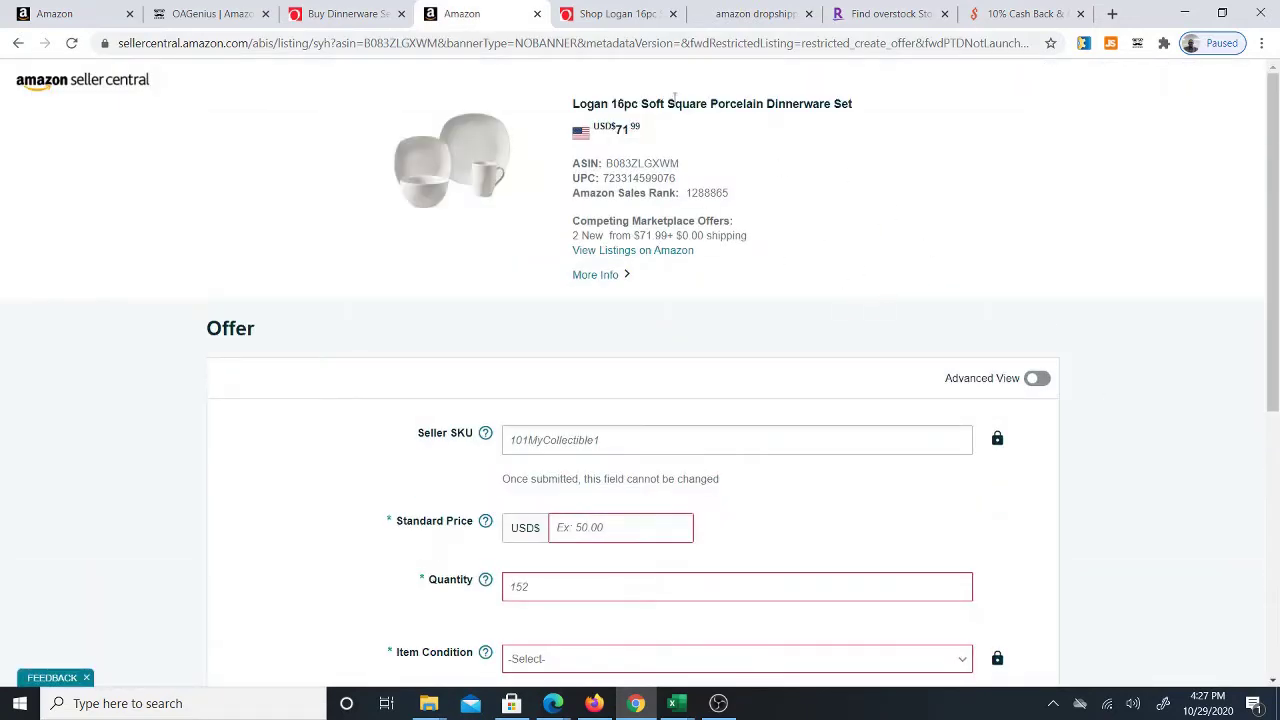
# Return from the Seller Central offer form to the Logan set's Amazon product page and view its ASINspector data
pyautogui.click(365, 20)
pyautogui.hotkey('ctrl', 'Tab')
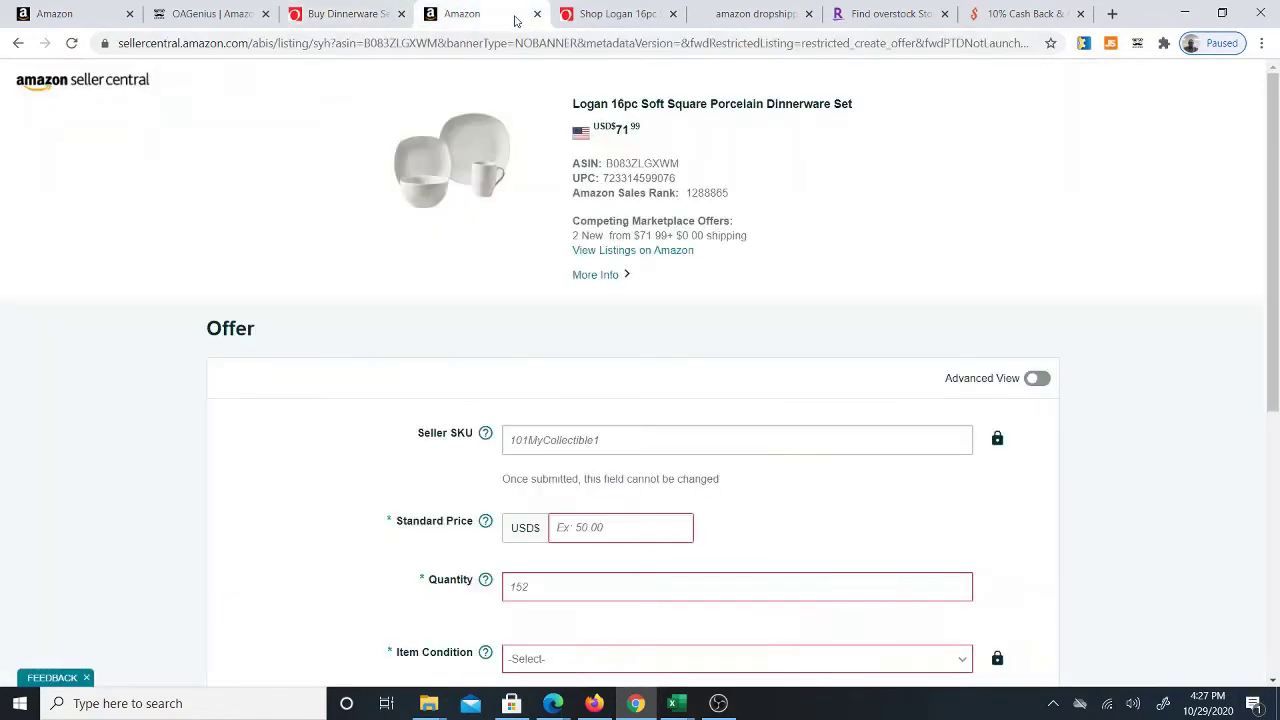
pyautogui.click(18, 43)
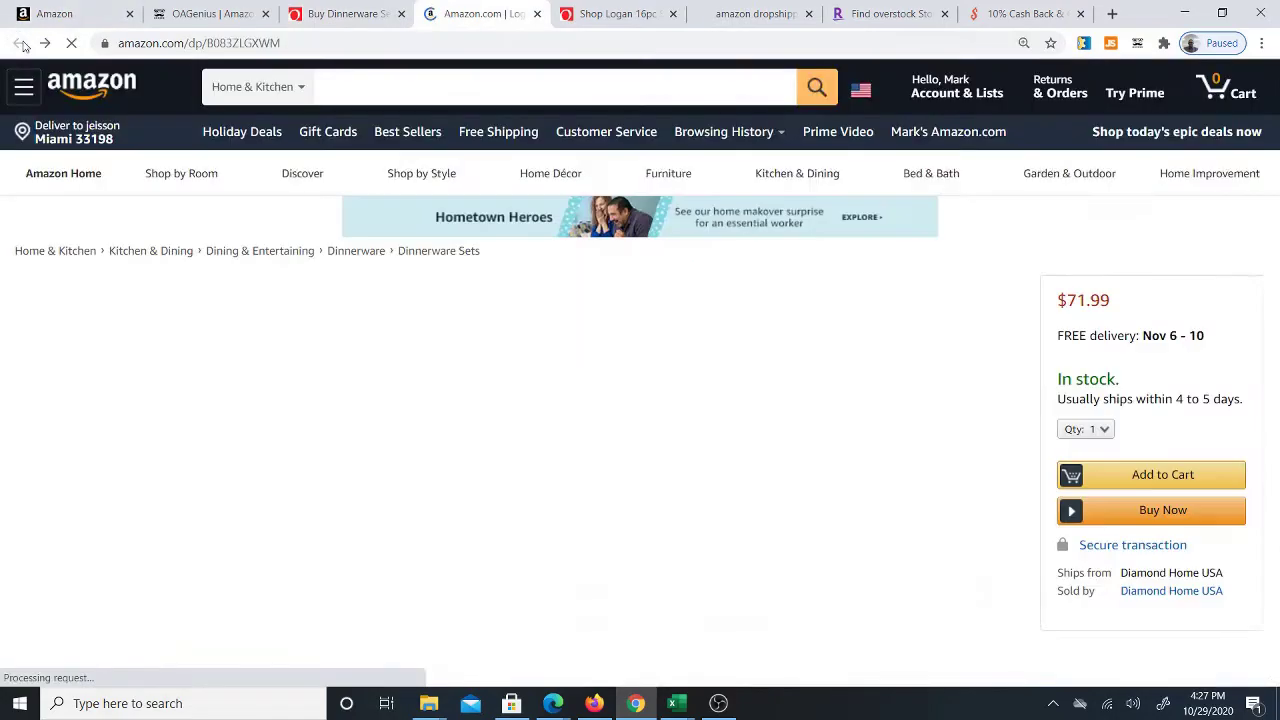
pyautogui.scroll(3, 651, 323)
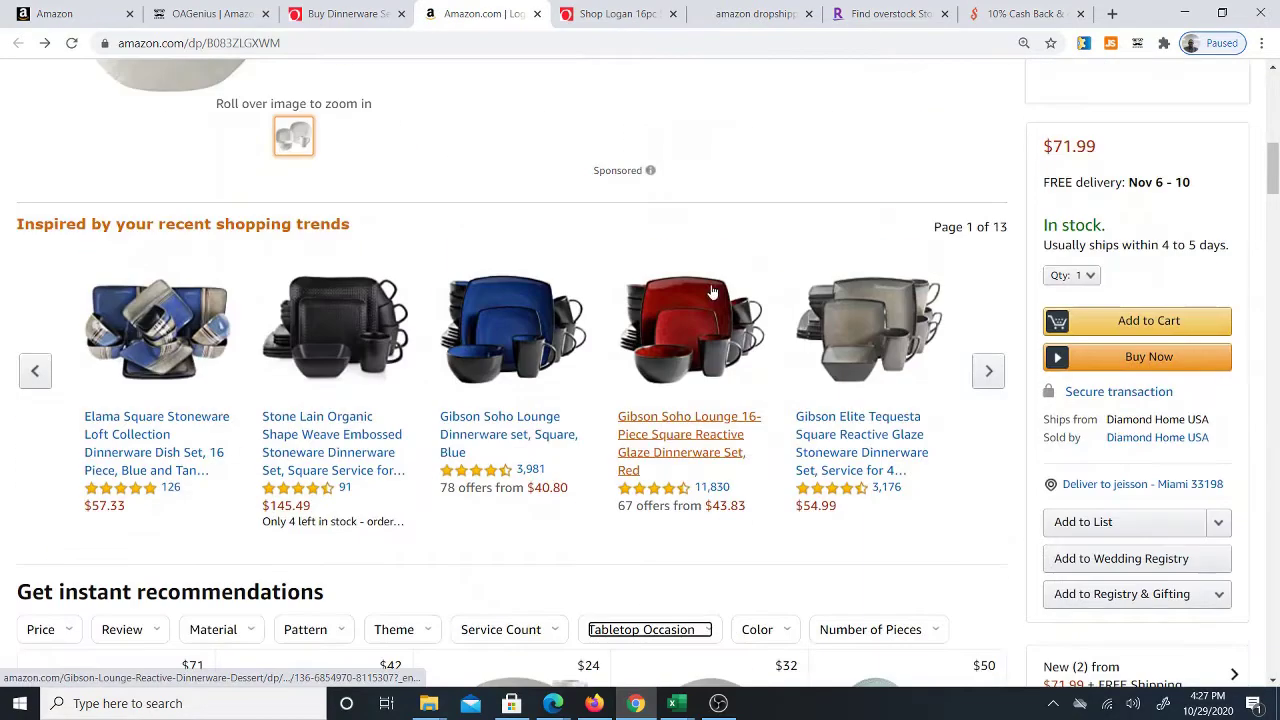
pyautogui.moveTo(1273, 170); pyautogui.dragTo(1276, 93)
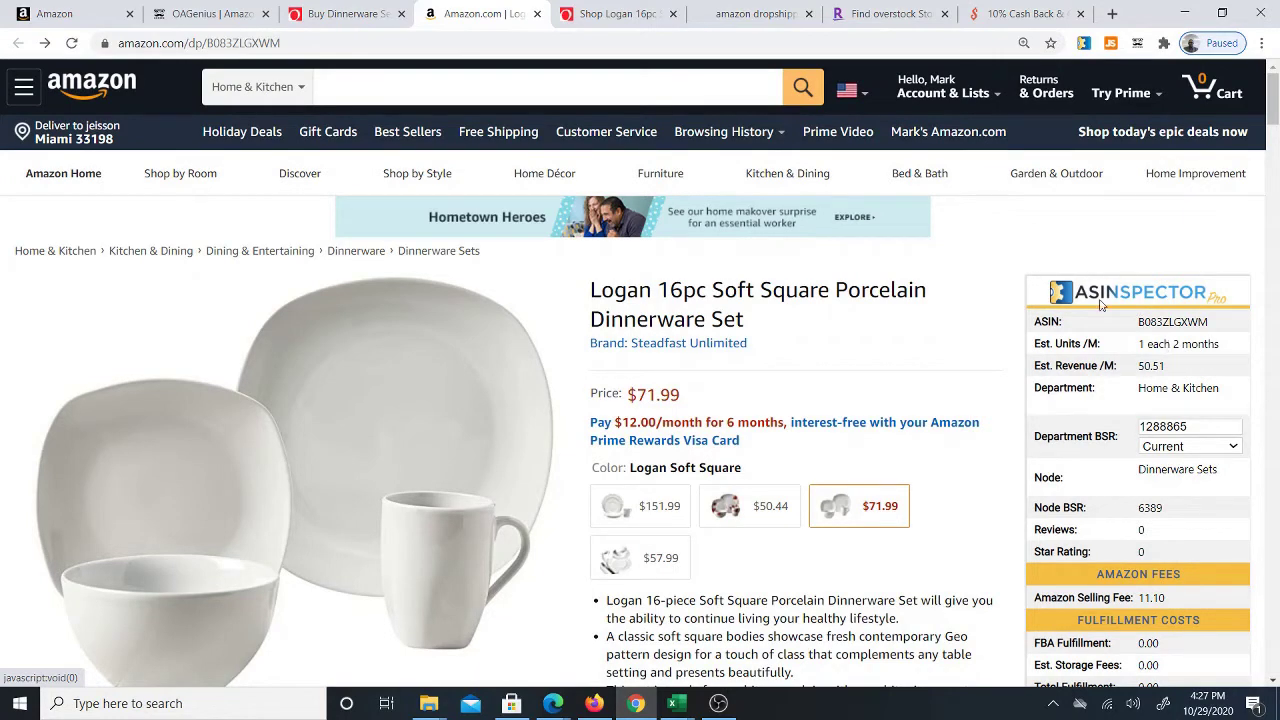
# Review the Logan set's Overstock page, the Amazon dropshipping profit calculator and the set's Amazon page
pyautogui.click(619, 18)
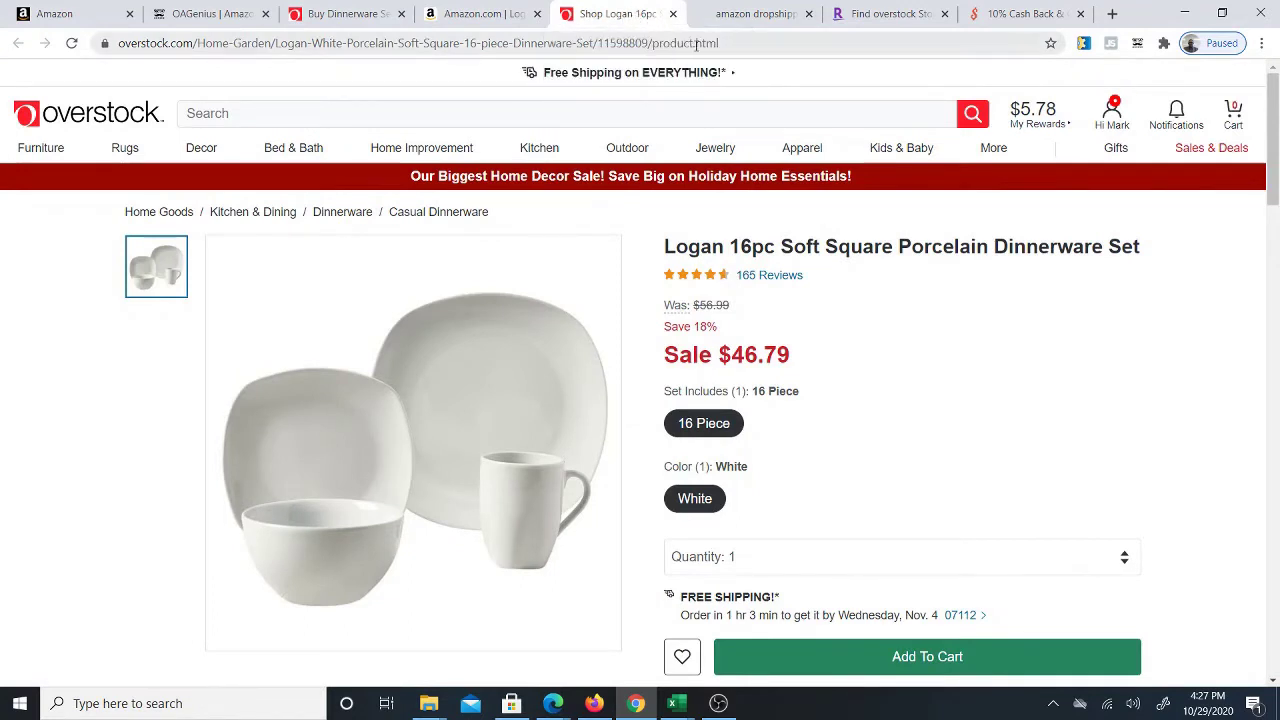
pyautogui.click(755, 14)
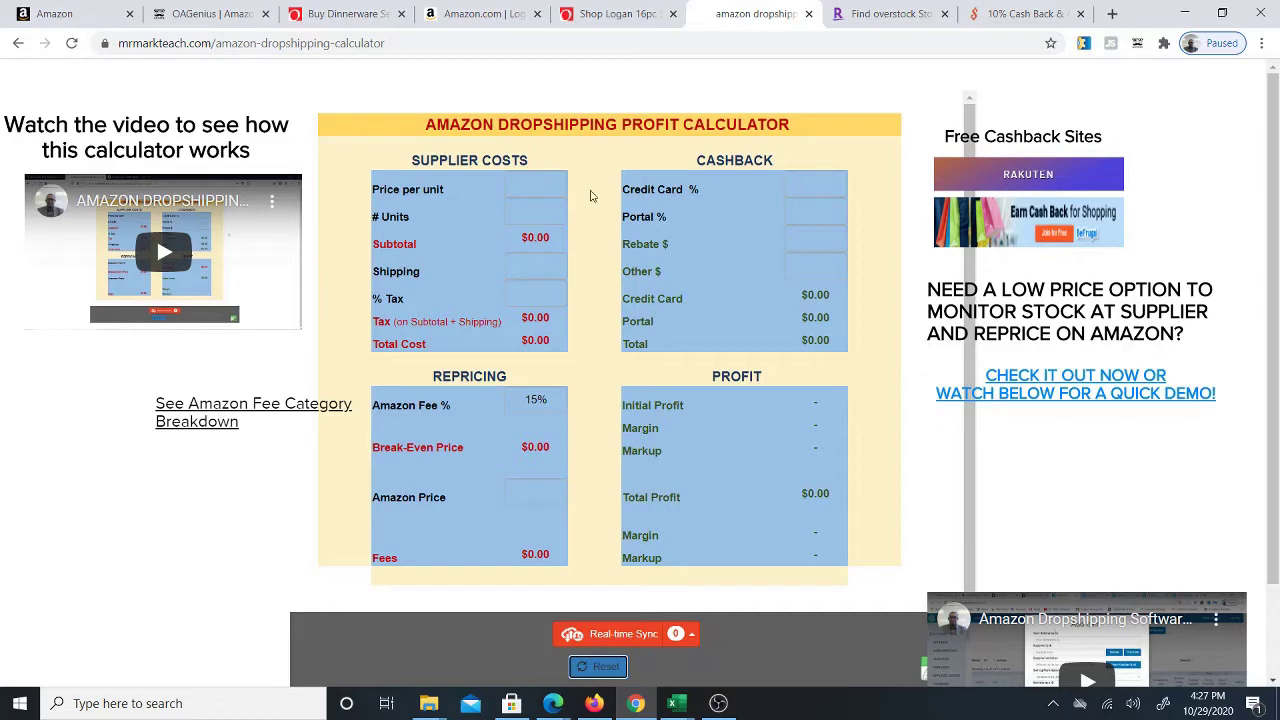
pyautogui.click(613, 17)
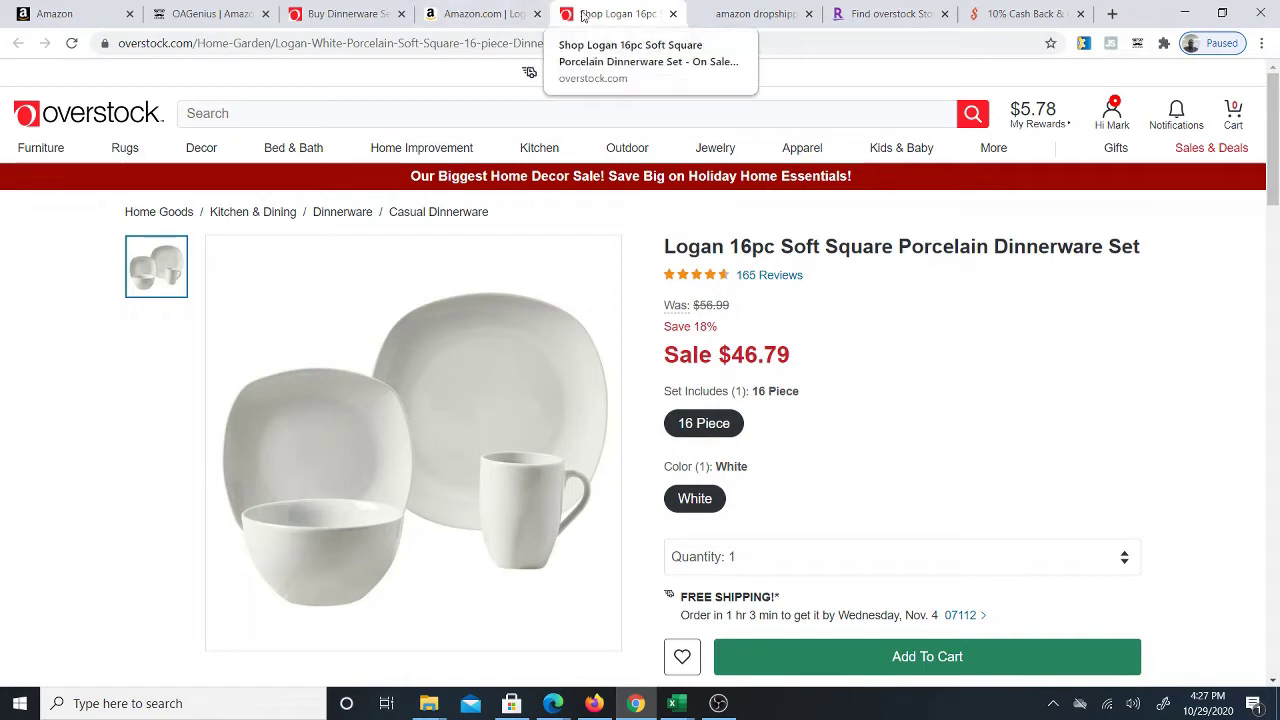
pyautogui.click(486, 20)
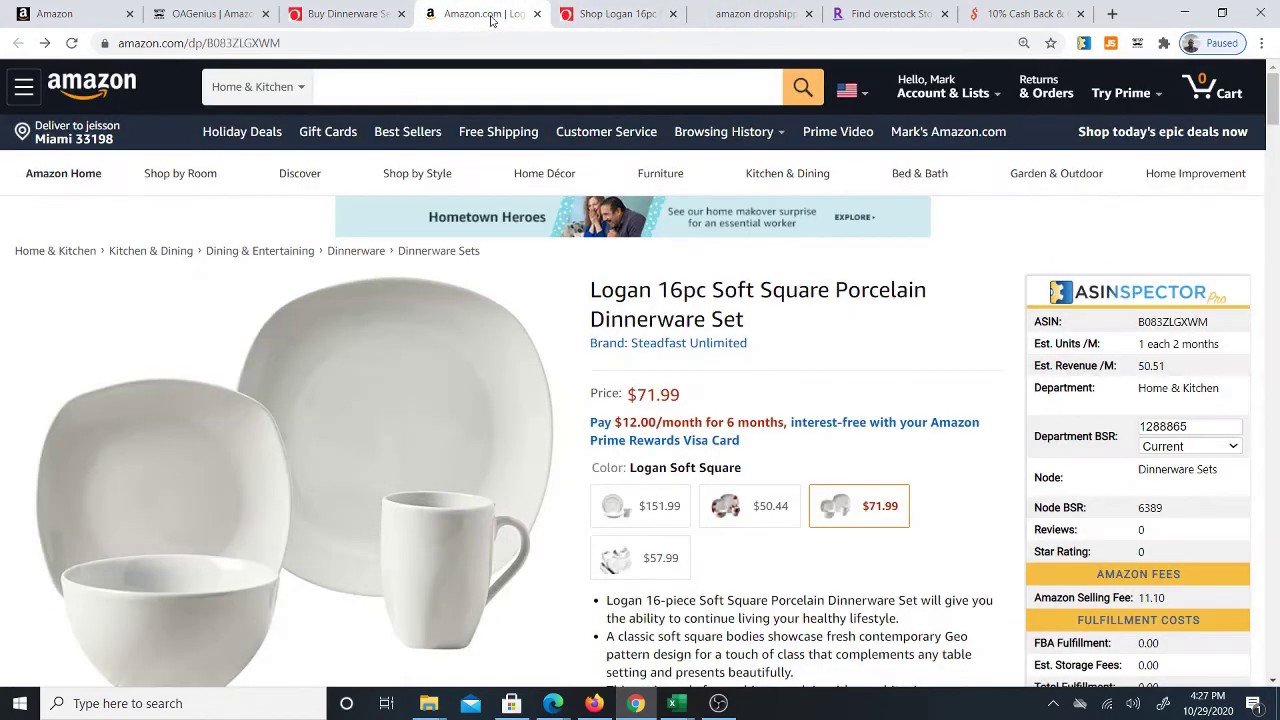
# Add the Logan 16pc Soft Square Porcelain Dinnerware Set to the OAGenius buy list, check the list and return to the products
pyautogui.click(353, 20)
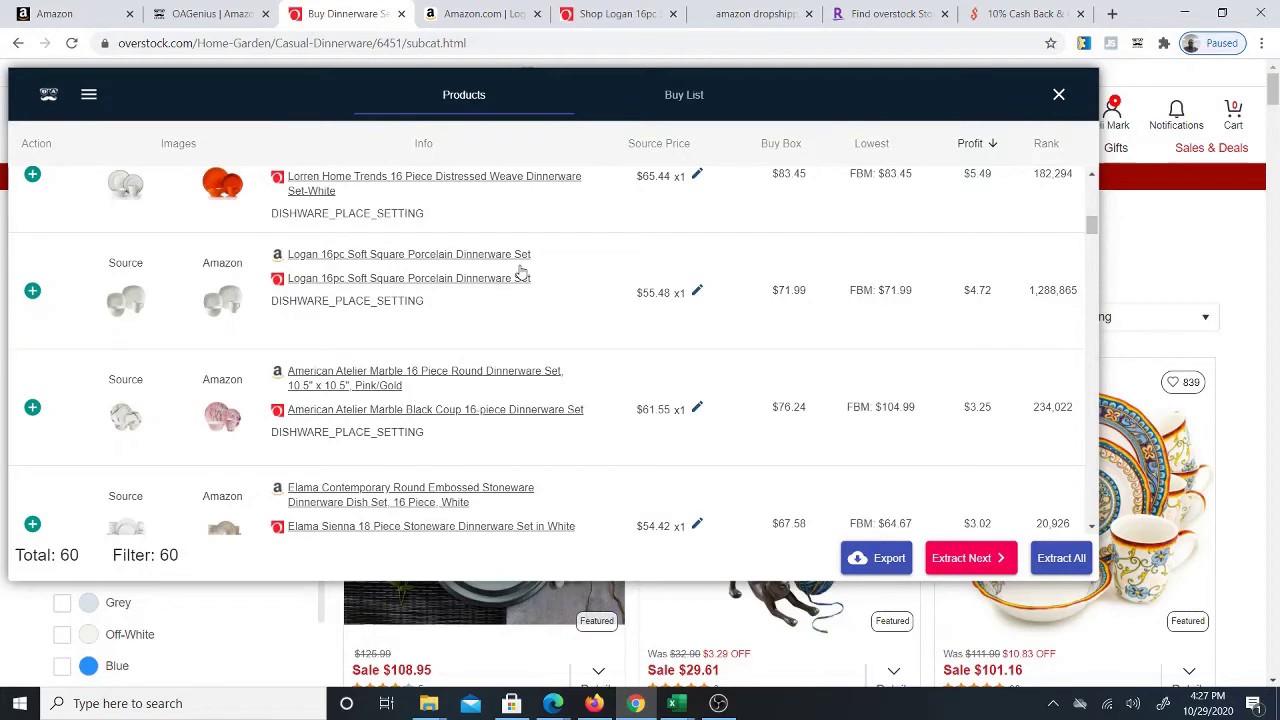
pyautogui.click(33, 292)
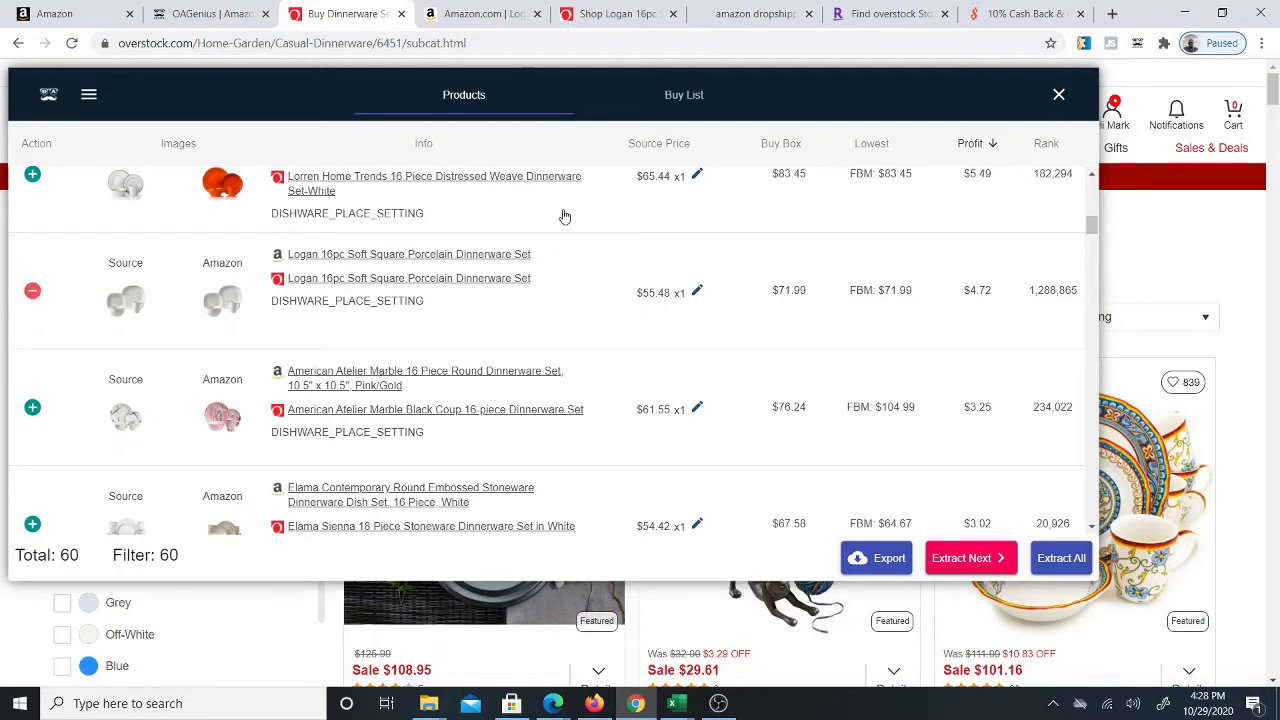
pyautogui.click(684, 96)
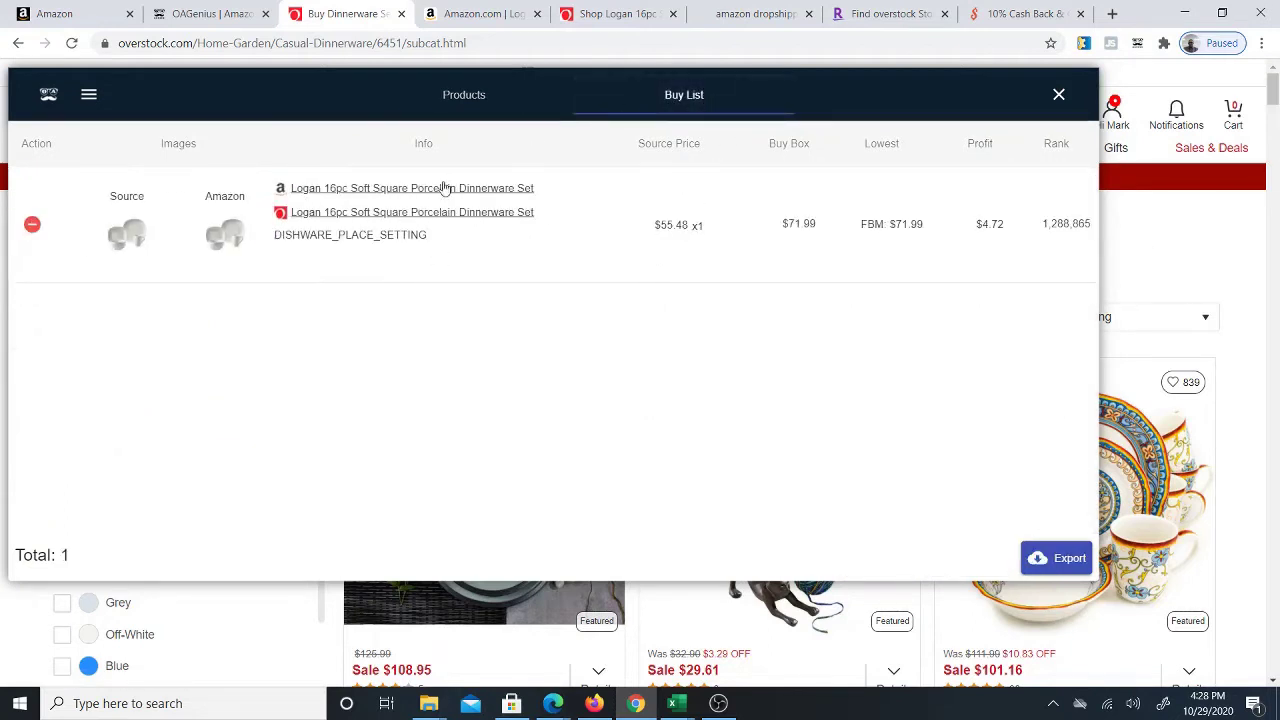
pyautogui.click(462, 100)
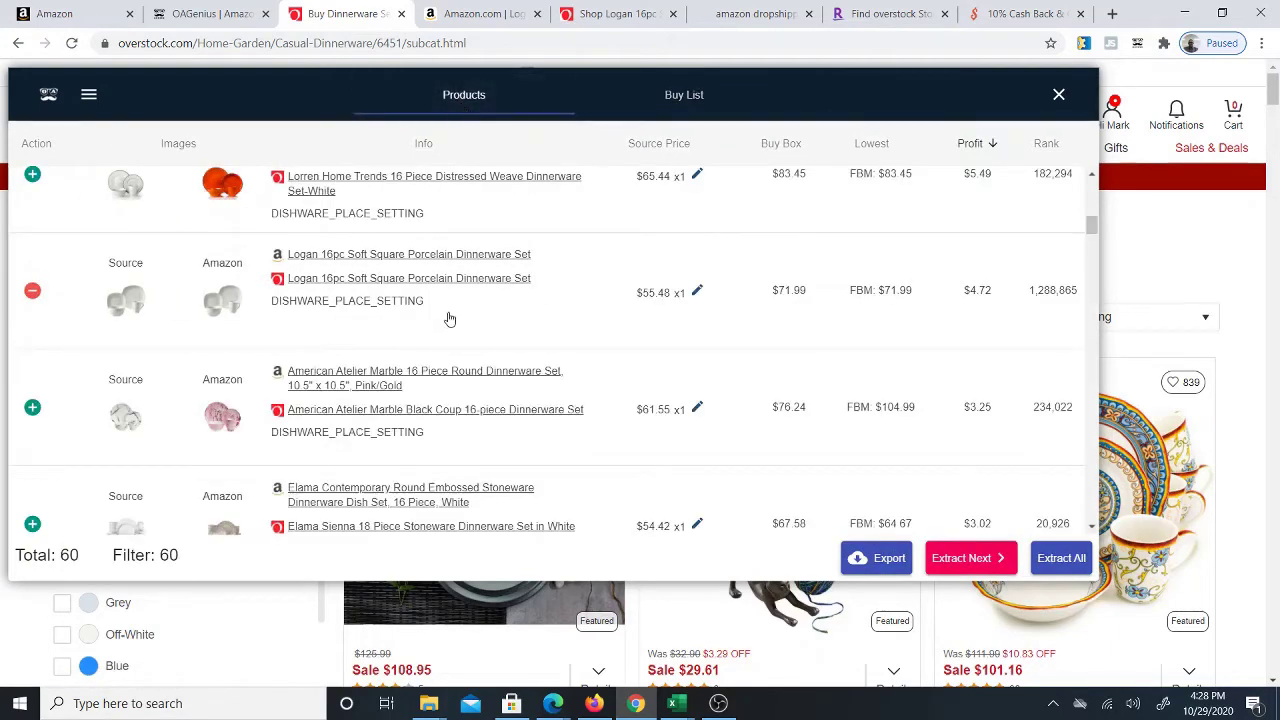
# Open the Overstock page of the Lorren Home Trends 'Catherine' 24-piece set and the Amazon page of its Iris, Blue match
pyautogui.scroll(-1, 449, 319)
pyautogui.scroll(-1, 443, 291)
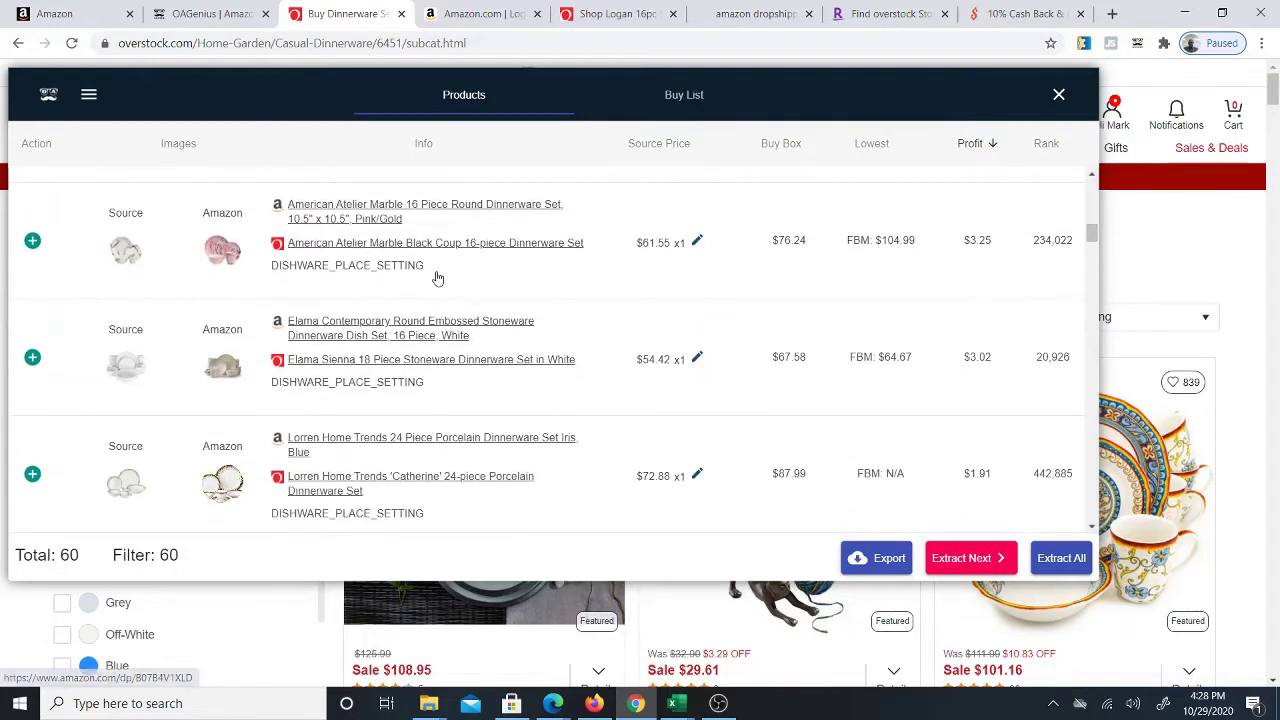
pyautogui.scroll(-1, 434, 277)
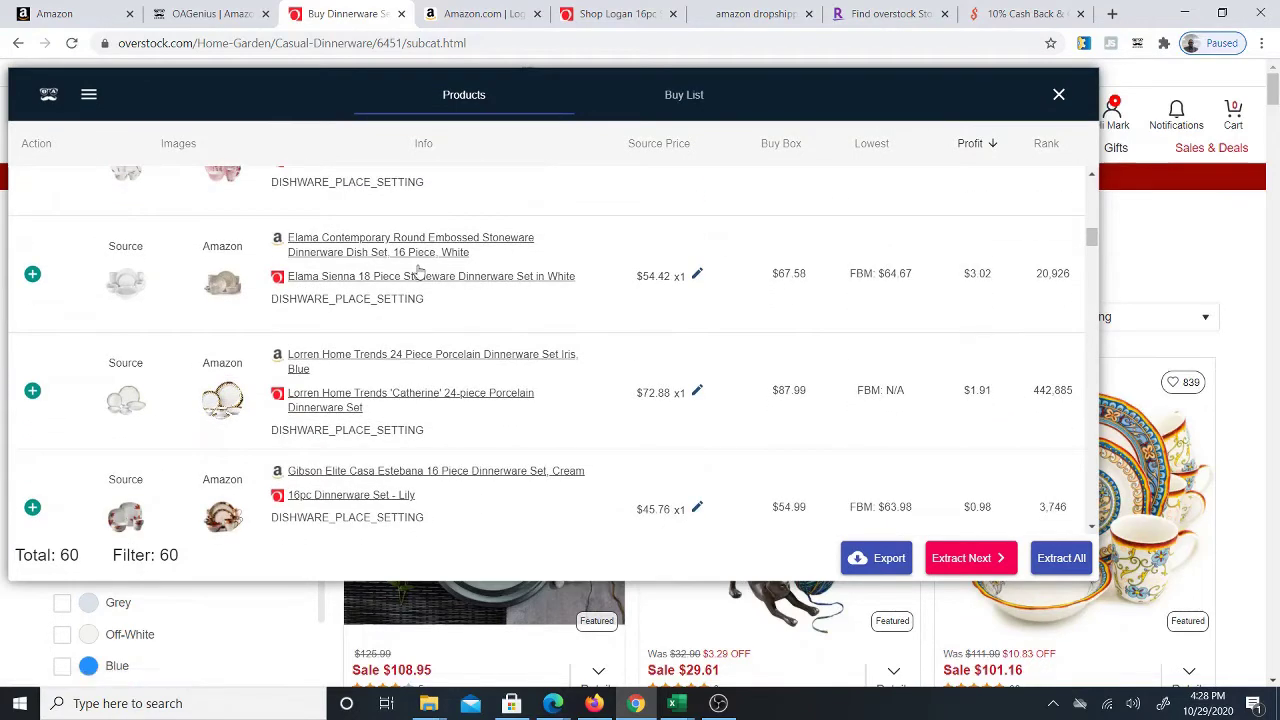
pyautogui.scroll(-1, 415, 265)
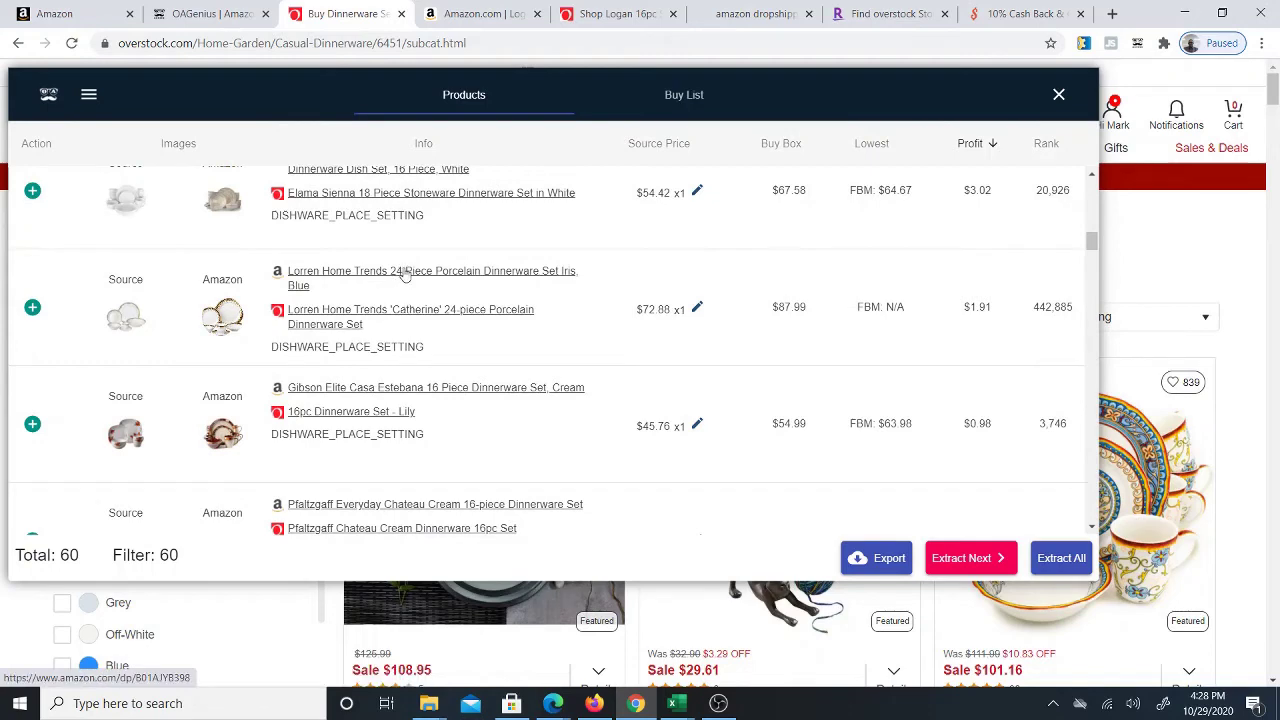
pyautogui.click(333, 318)
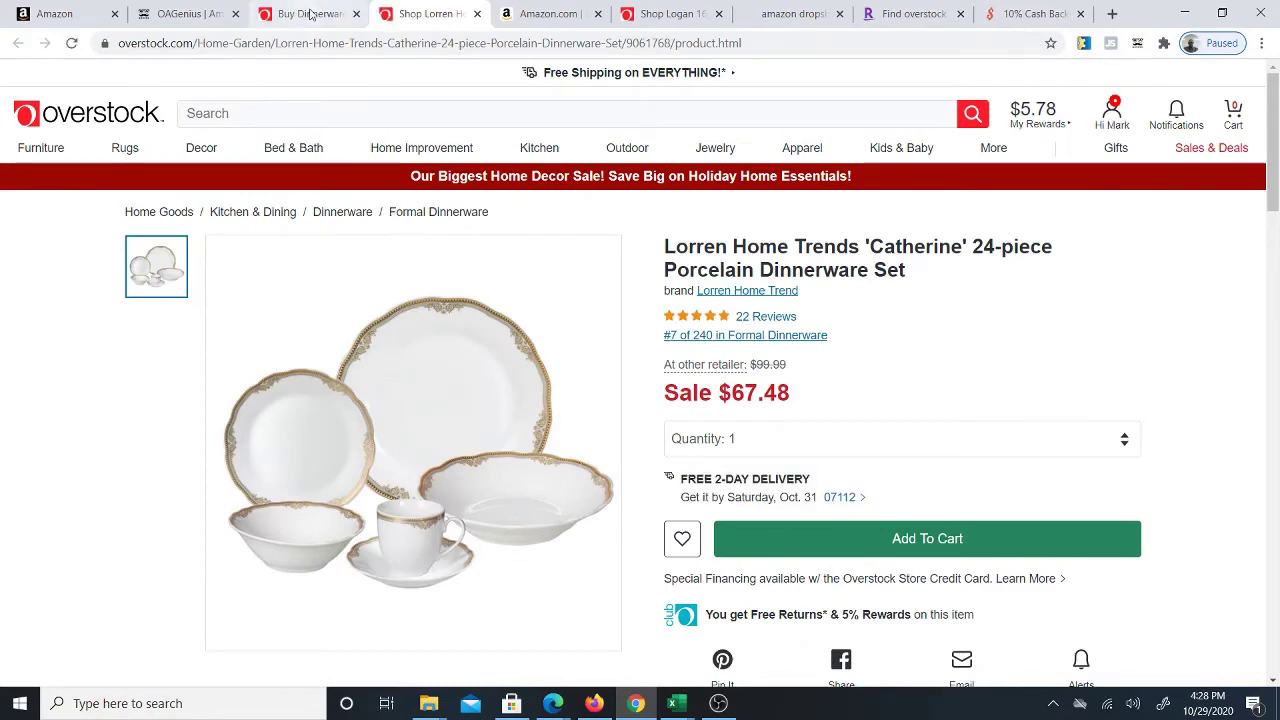
pyautogui.click(310, 14)
pyautogui.click(318, 278)
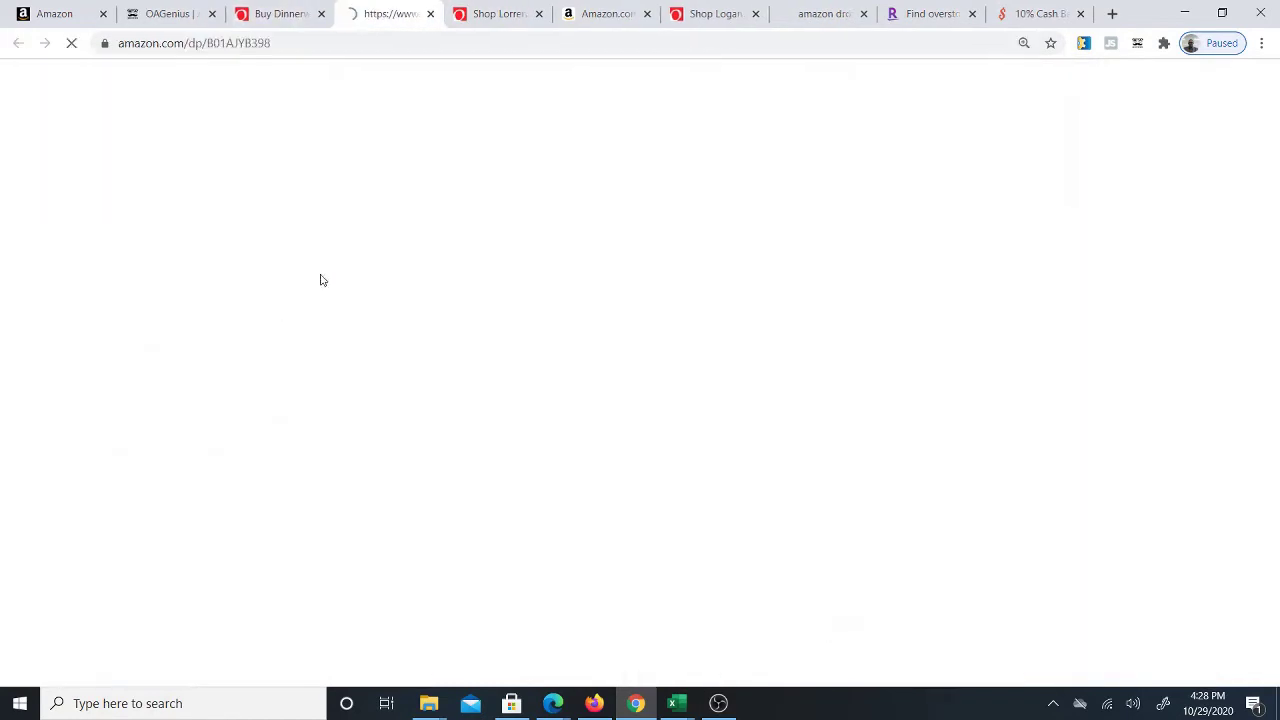
# Close the Amazon and Overstock pages of the Logan dinnerware set
pyautogui.click(607, 14)
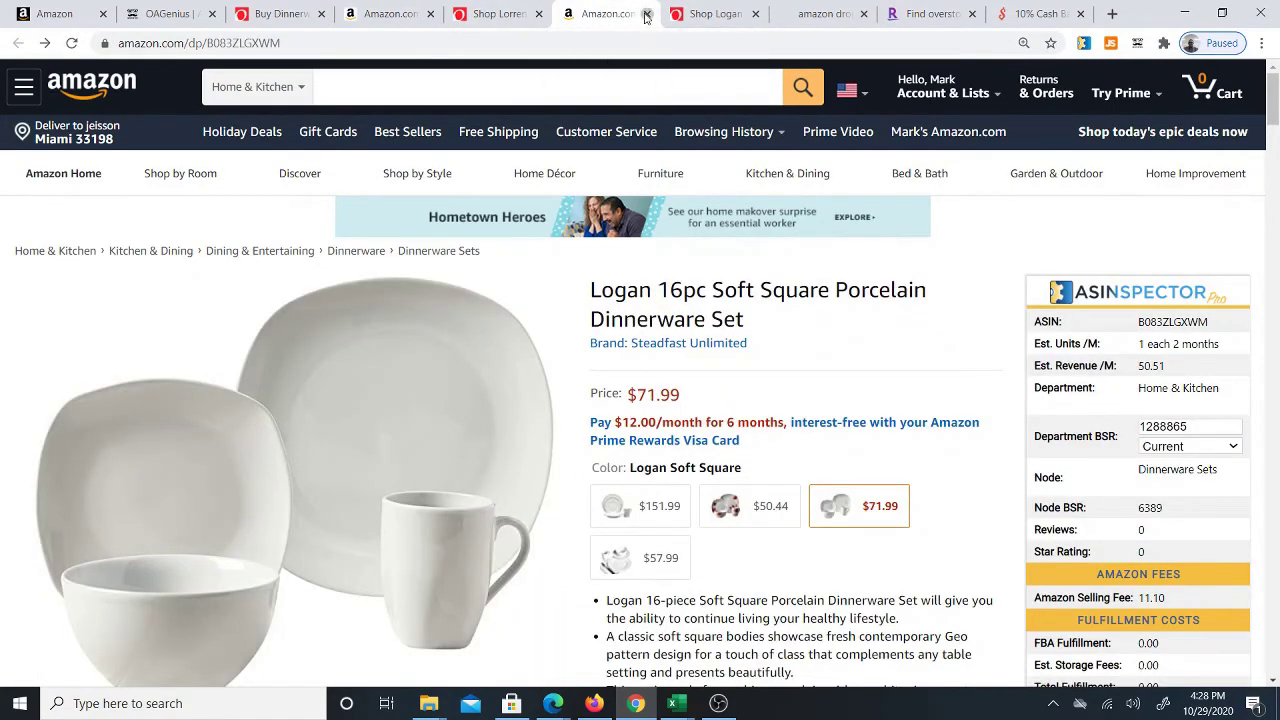
pyautogui.click(647, 14)
pyautogui.click(647, 14)
# Compare the pattern, title and price of the Lorren Home Trends set between its Amazon and Overstock pages
pyautogui.click(410, 14)
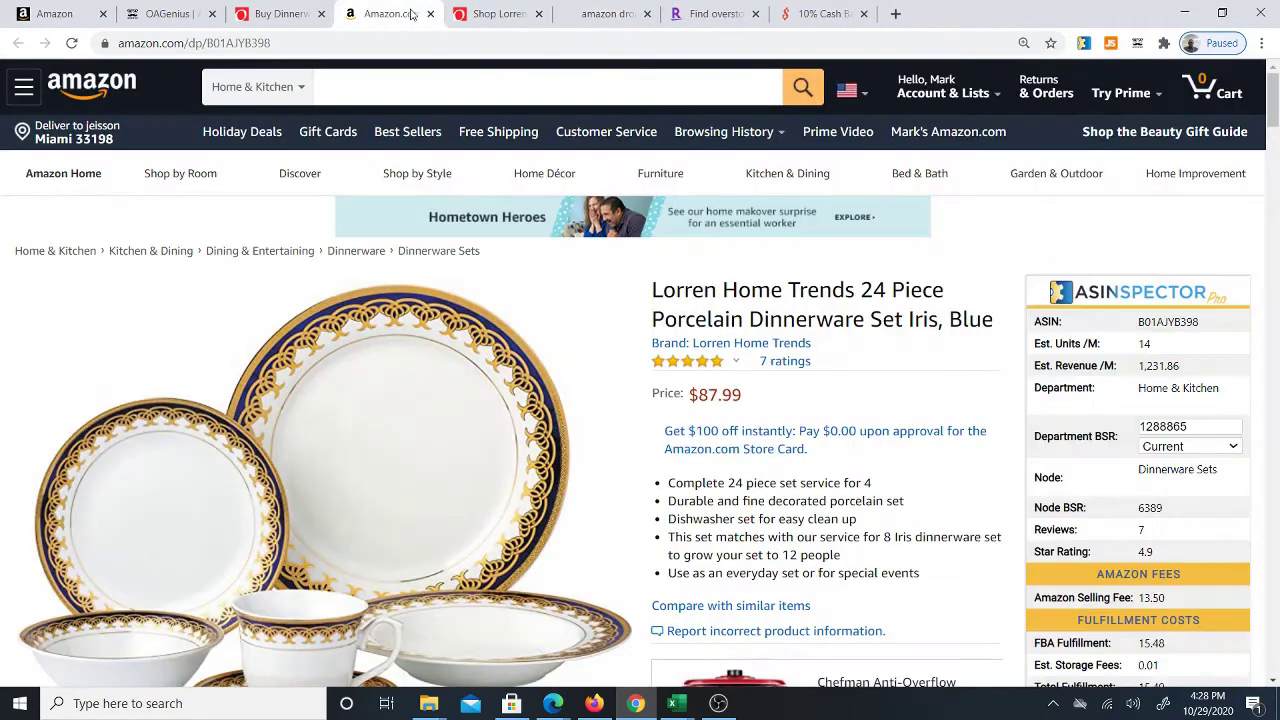
pyautogui.click(492, 18)
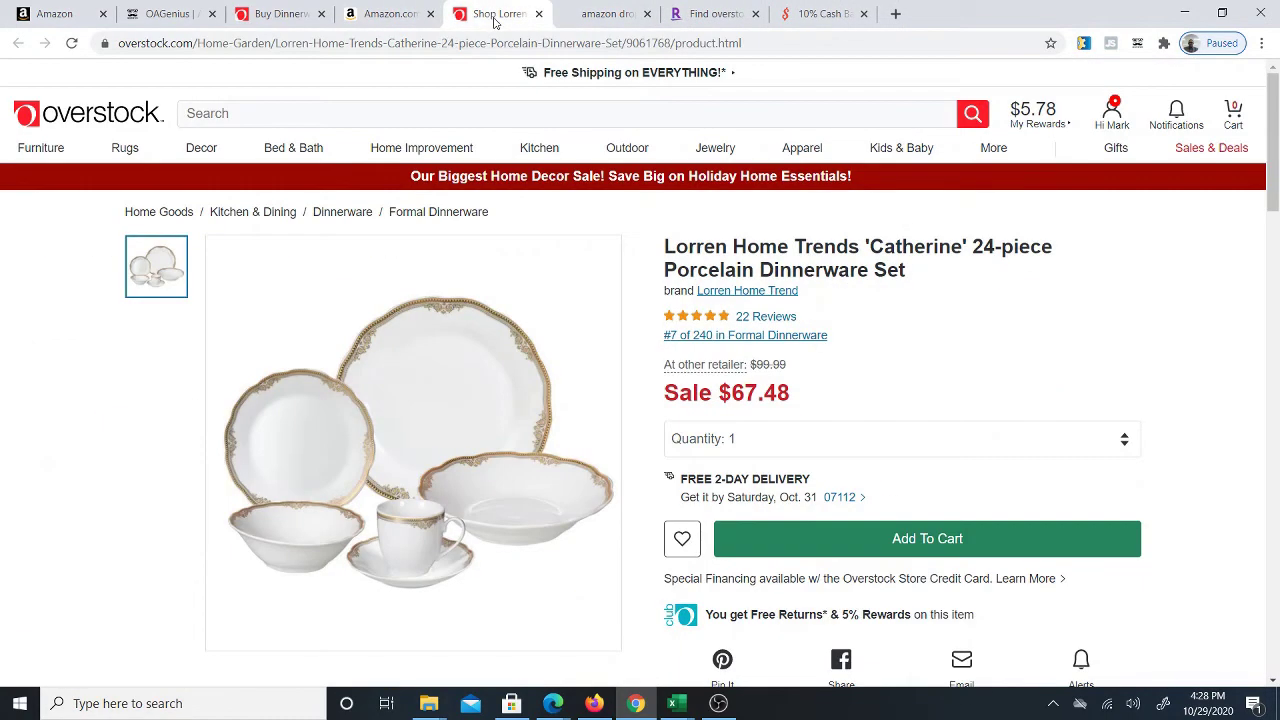
pyautogui.click(416, 18)
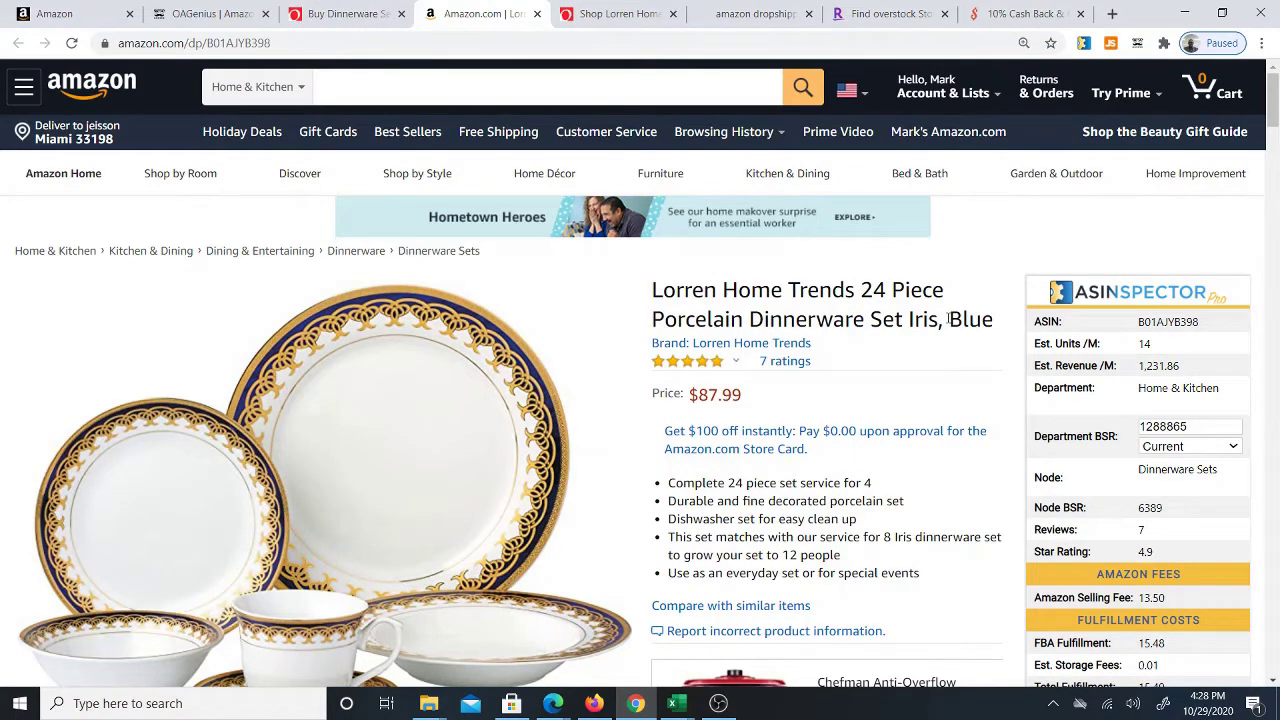
pyautogui.click(605, 9)
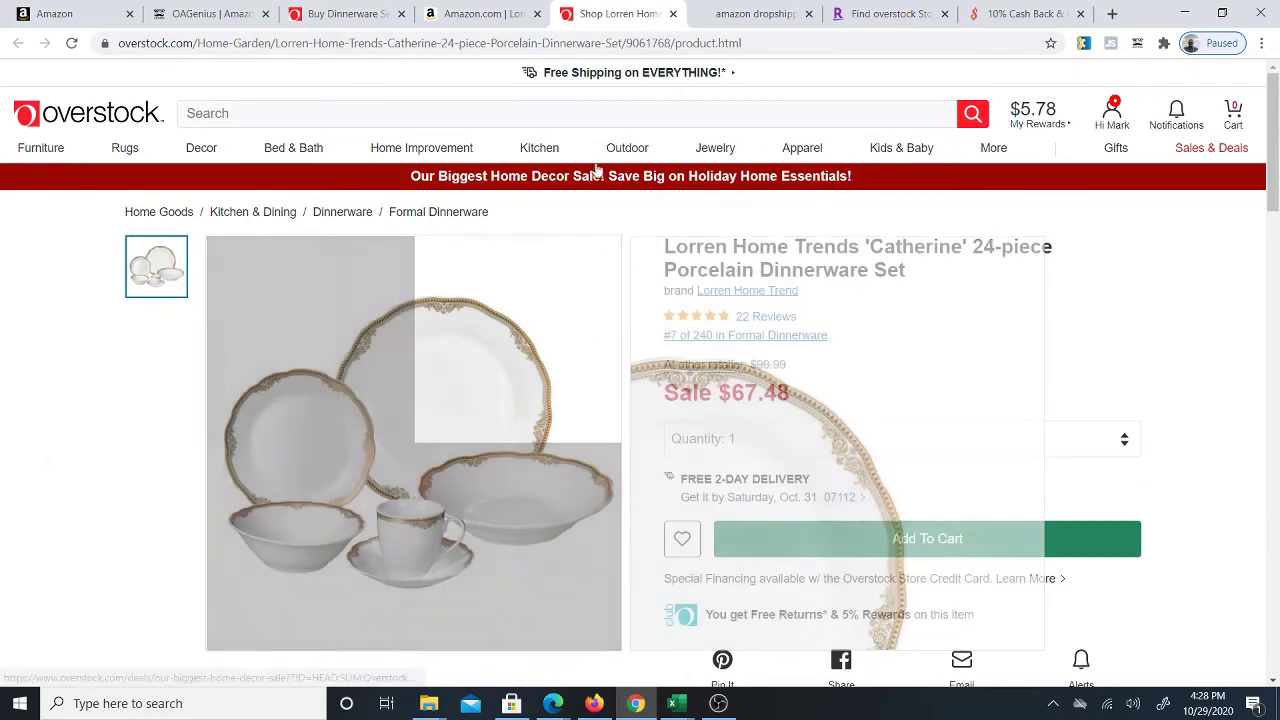
# Close both Lorren Home Trends product pages and return to the OAGenius product matches
pyautogui.click(537, 13)
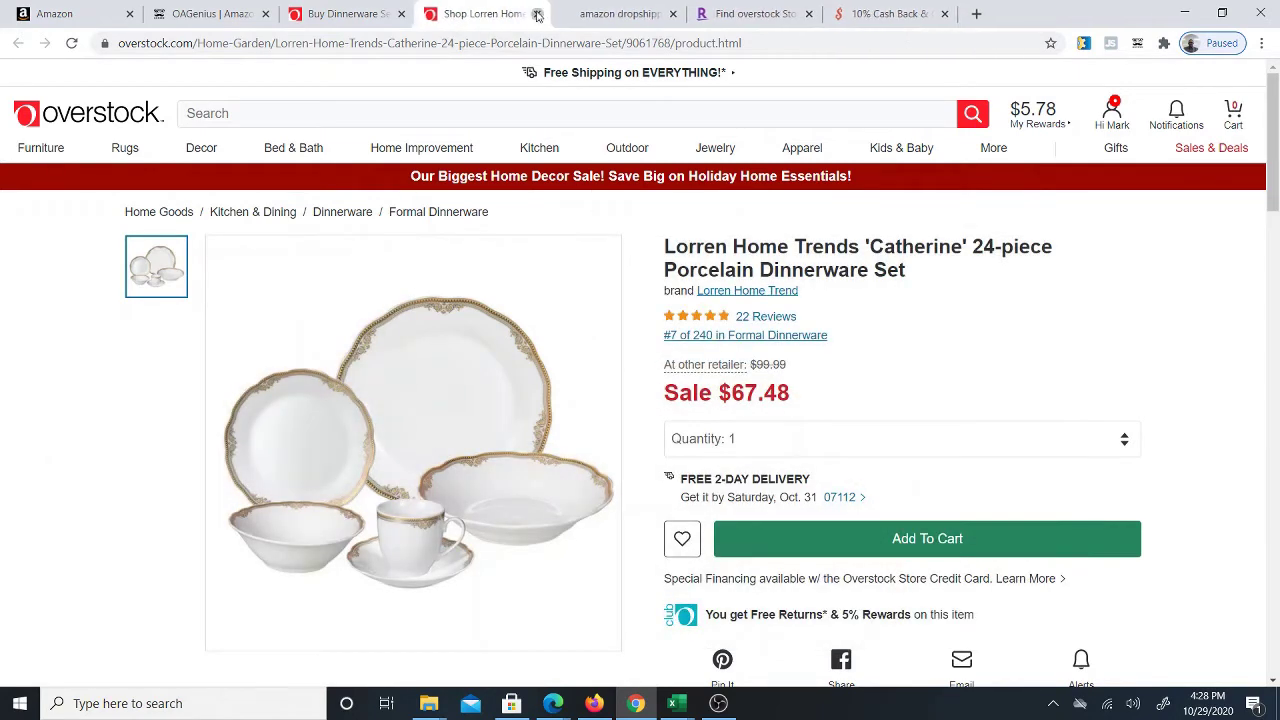
pyautogui.click(537, 13)
pyautogui.click(375, 13)
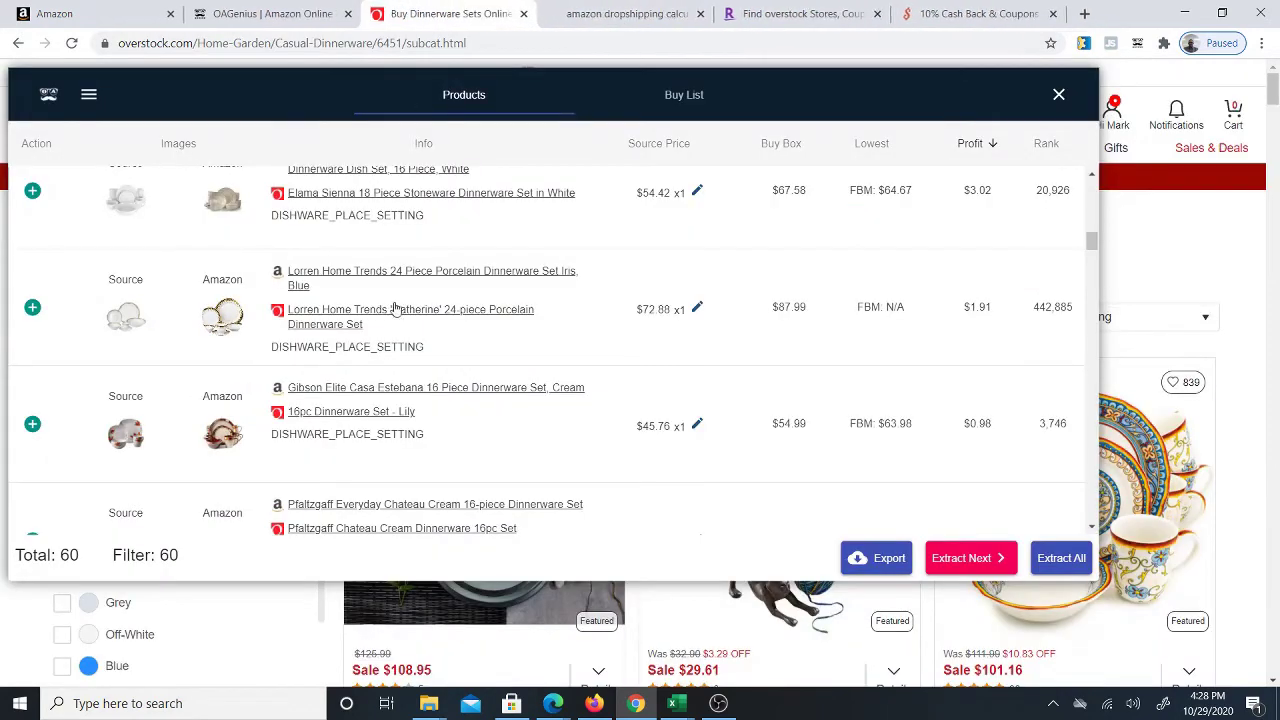
# Find the Pfaltzgaff Chateau Cream 16-piece match in the product list and open its Overstock and Amazon pages
pyautogui.scroll(-2, 412, 340)
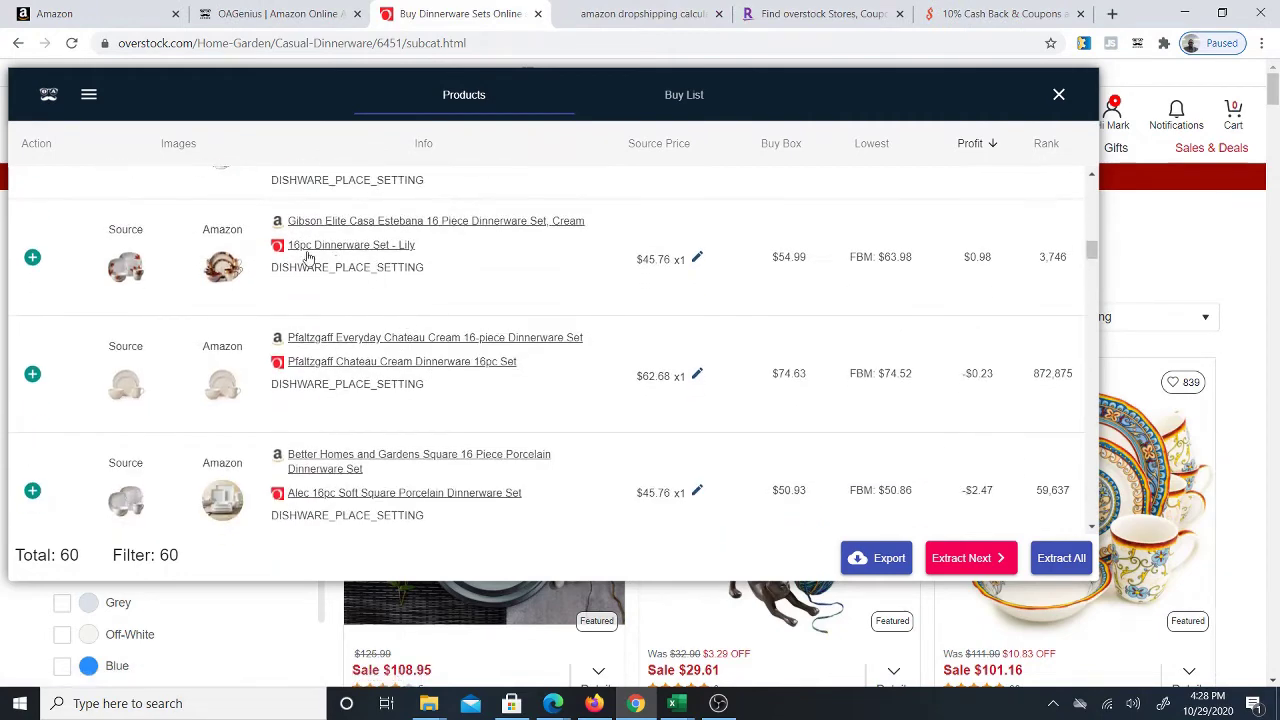
pyautogui.scroll(-1, 300, 310)
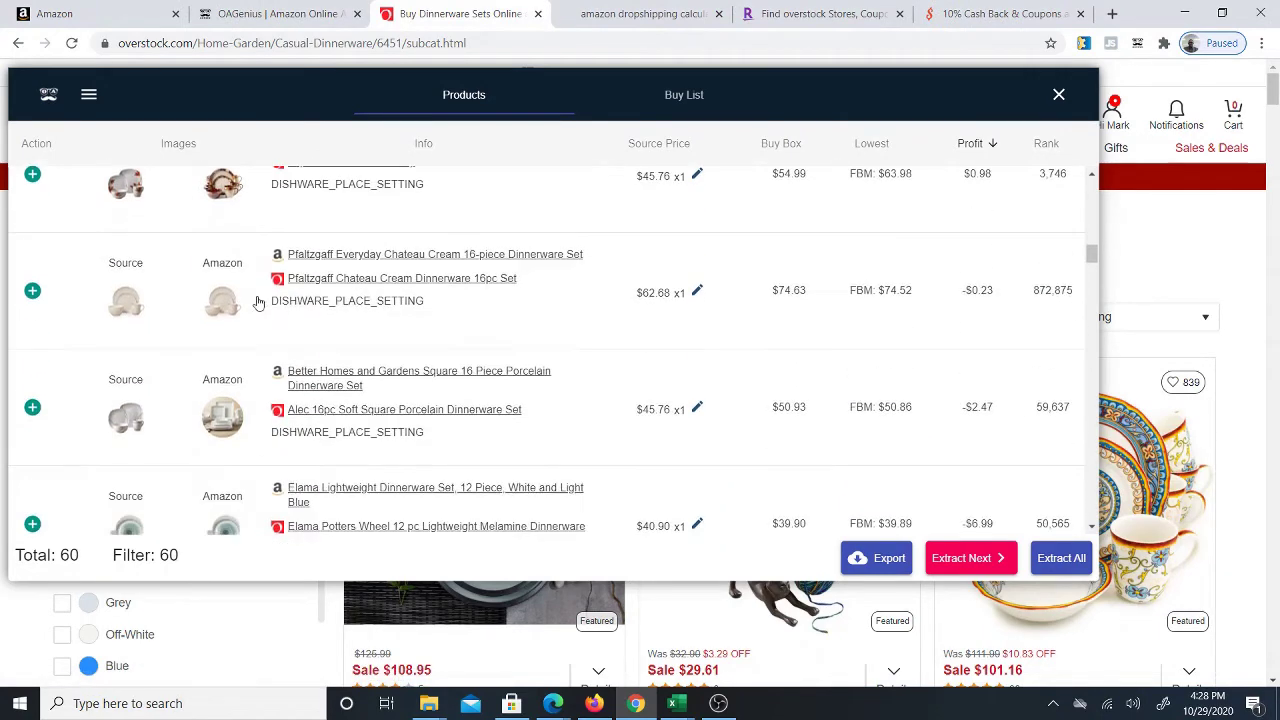
pyautogui.click(387, 278)
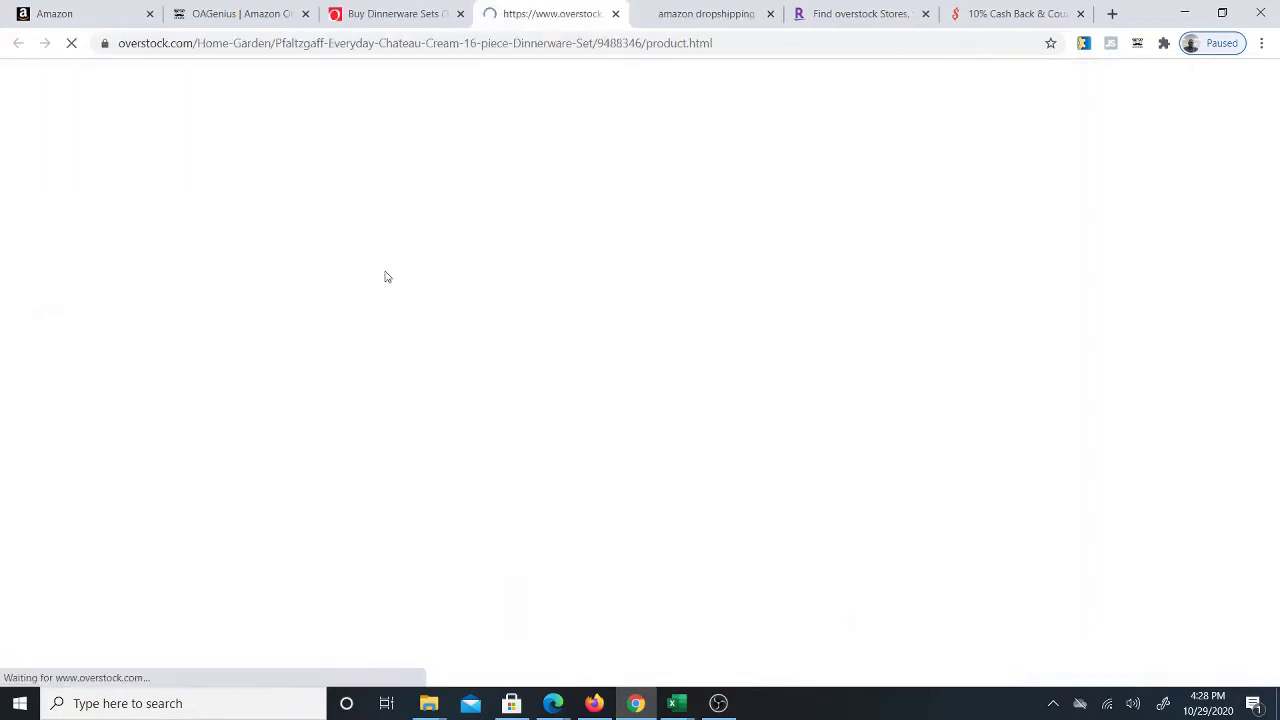
pyautogui.click(395, 13)
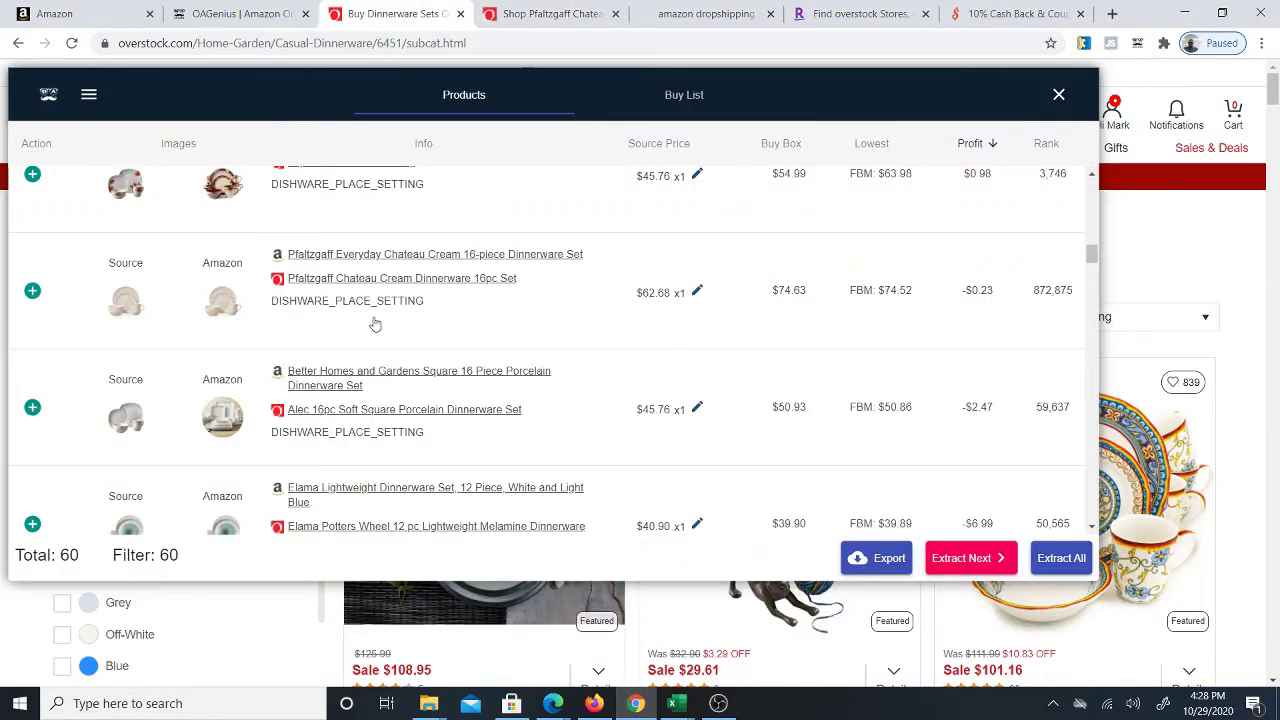
pyautogui.click(356, 255)
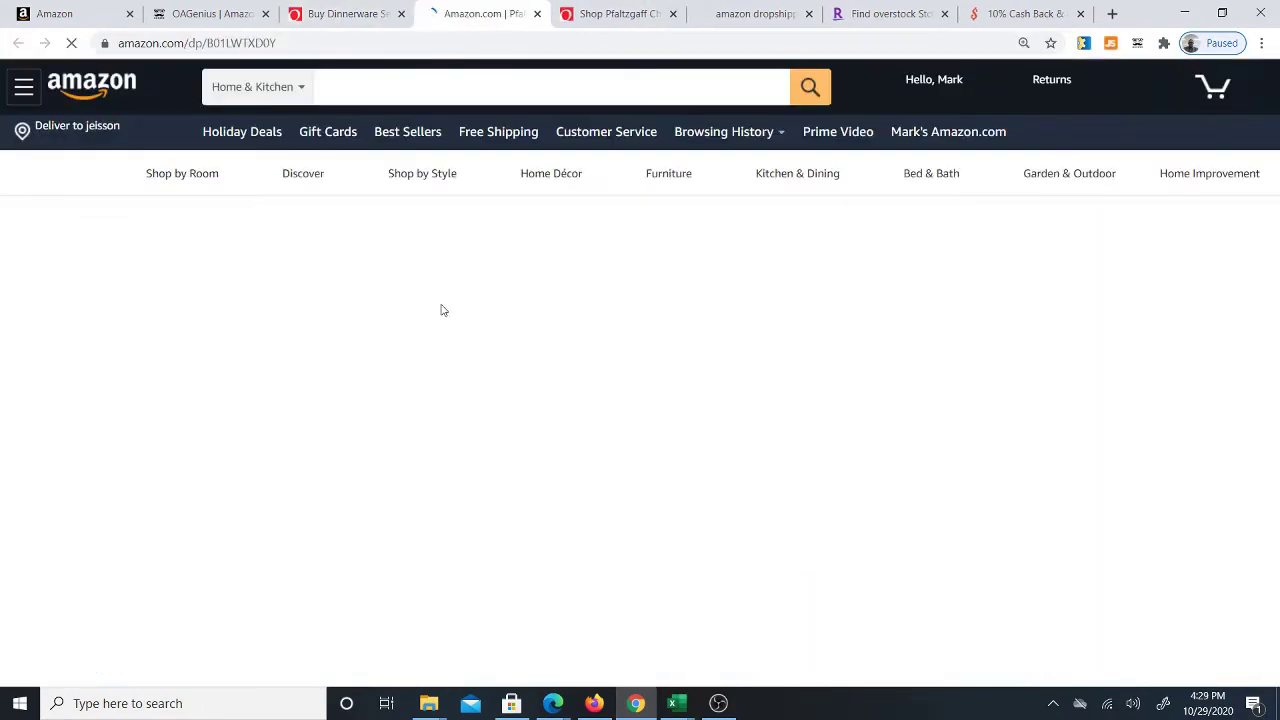
# Compare the Pfaltzgaff Chateau Cream set's images, piece count and price between Overstock and Amazon
pyautogui.click(608, 14)
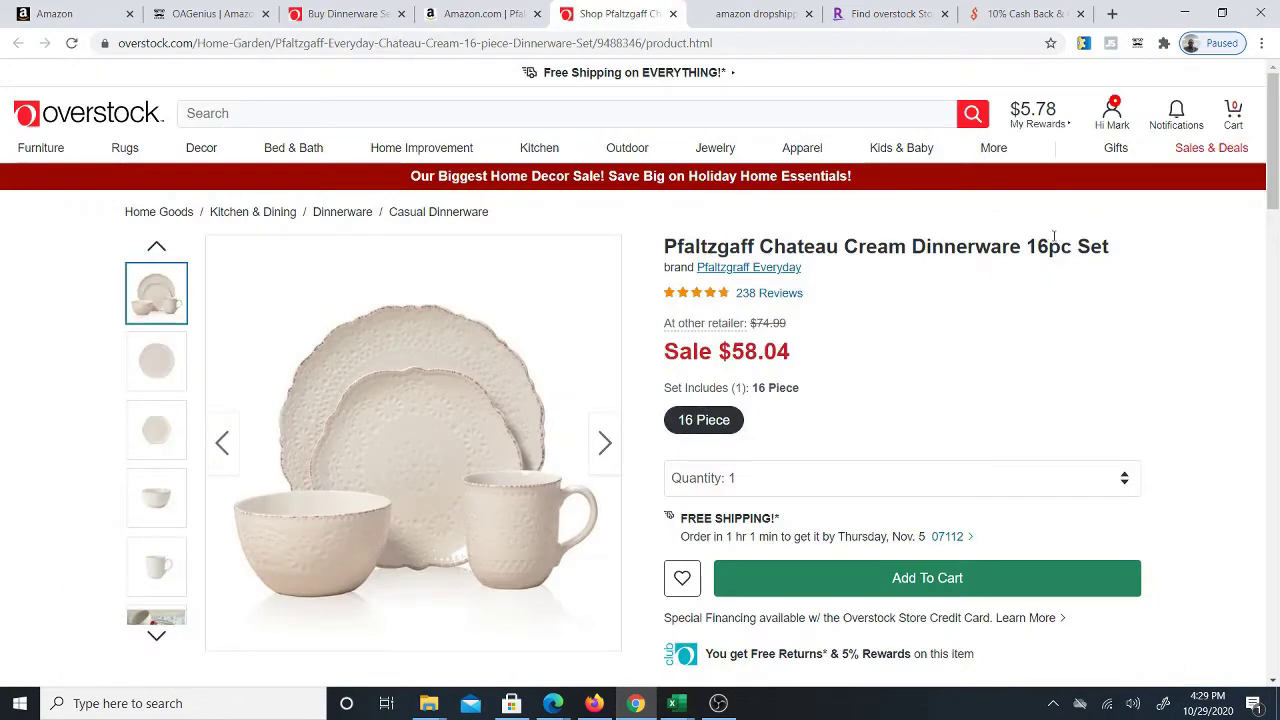
pyautogui.click(495, 14)
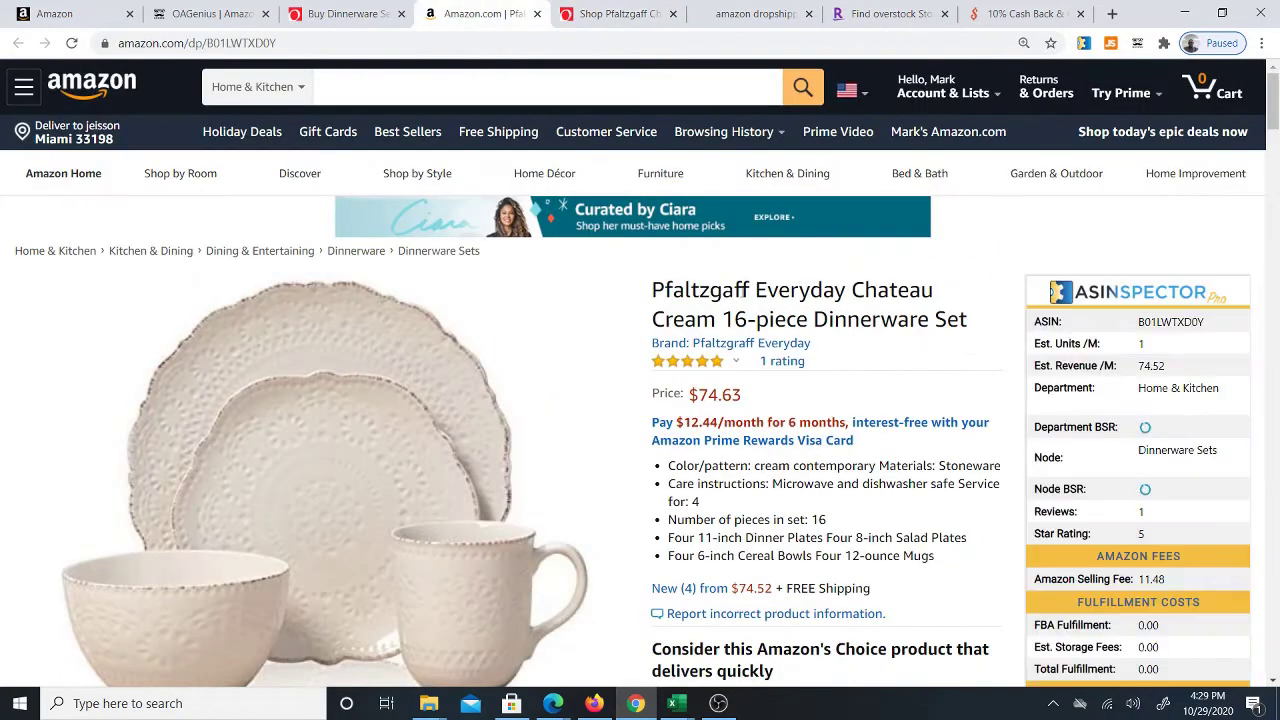
pyautogui.hotkey('ctrl', 'Tab')
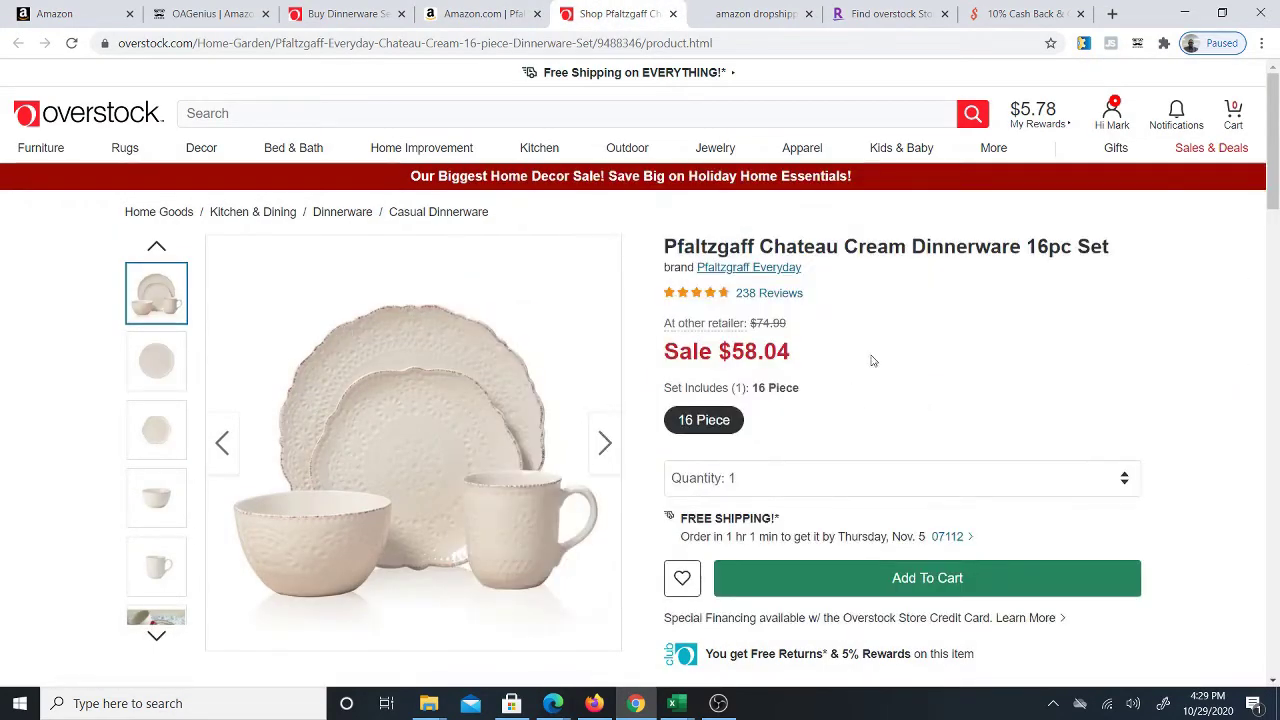
pyautogui.click(472, 12)
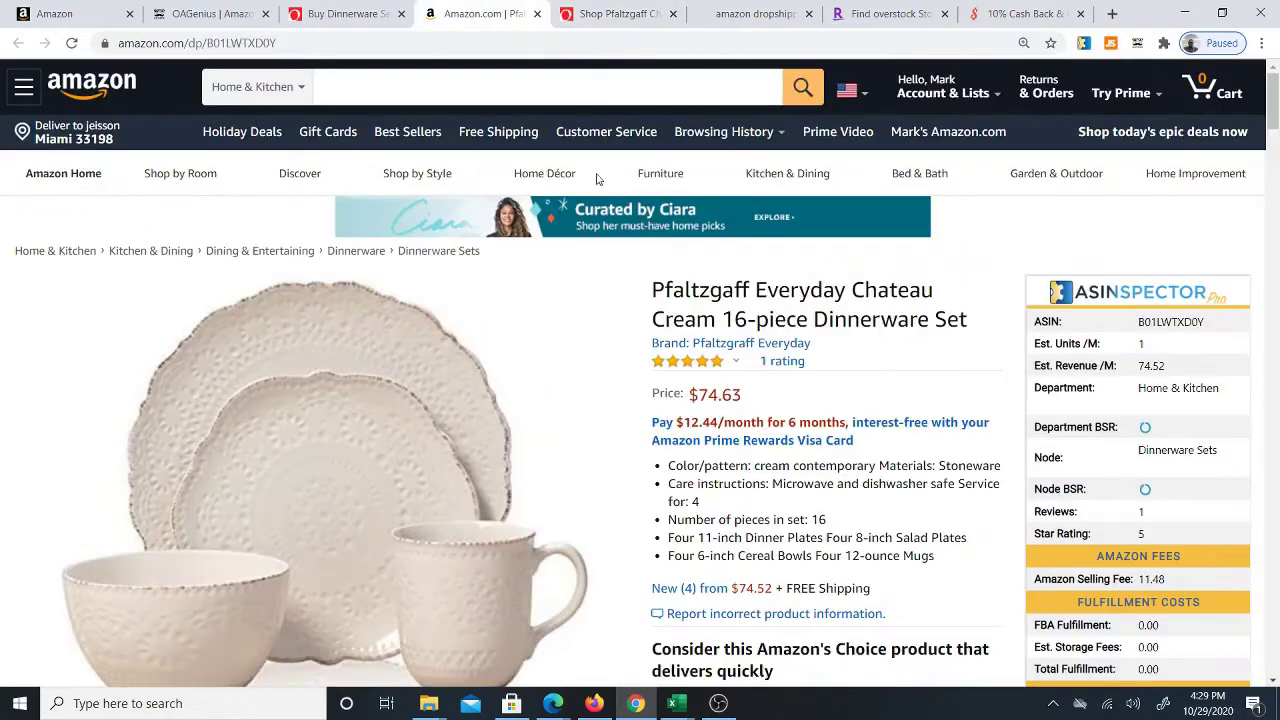
# Review the Pfaltzgaff set's ASINspector data and other sellers, and start a Sell on Amazon offer to check listing eligibility
pyautogui.moveTo(545, 173)
pyautogui.scroll(-2, 665, 405)
pyautogui.scroll(-1, 680, 387)
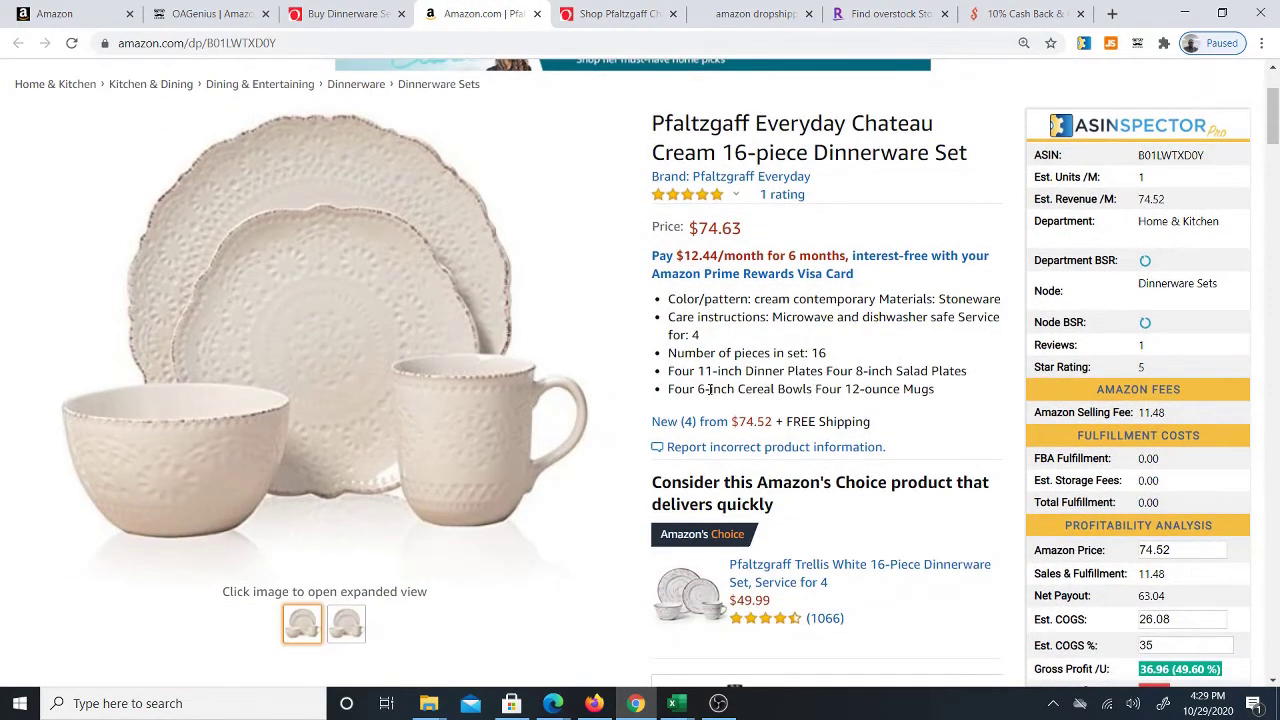
pyautogui.scroll(-5, 708, 389)
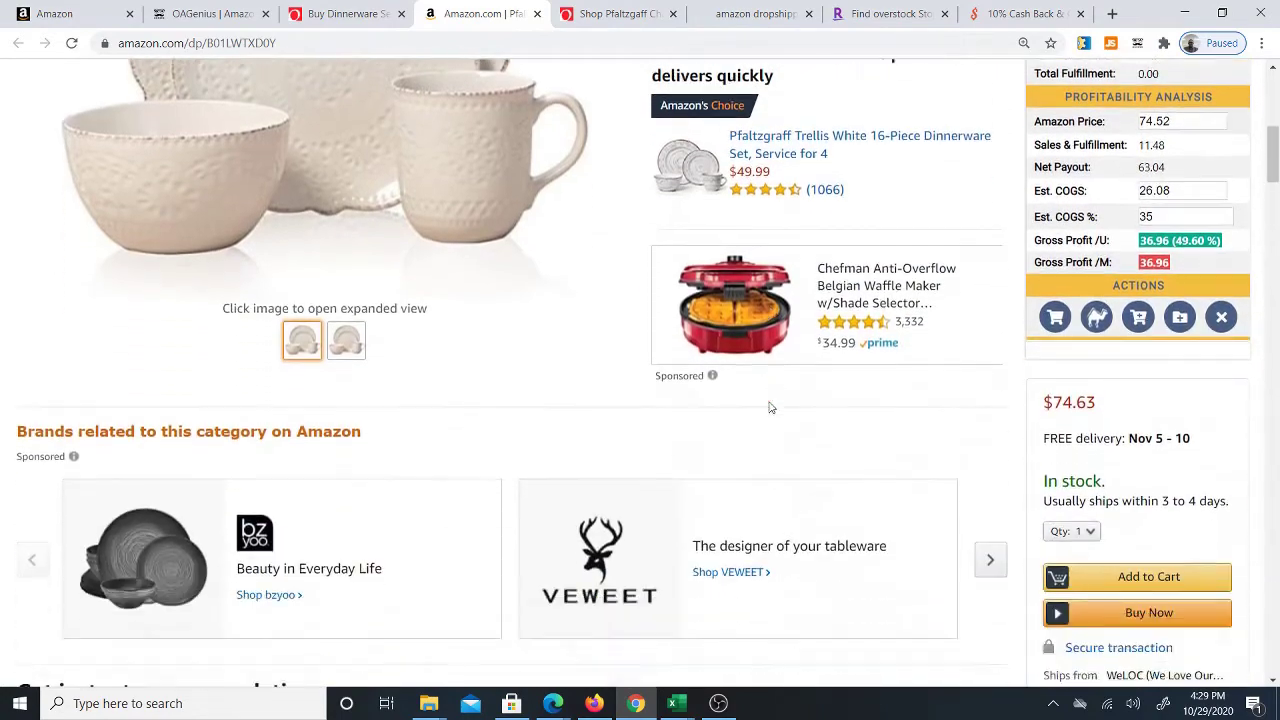
pyautogui.scroll(-3, 770, 407)
pyautogui.scroll(-7, 770, 407)
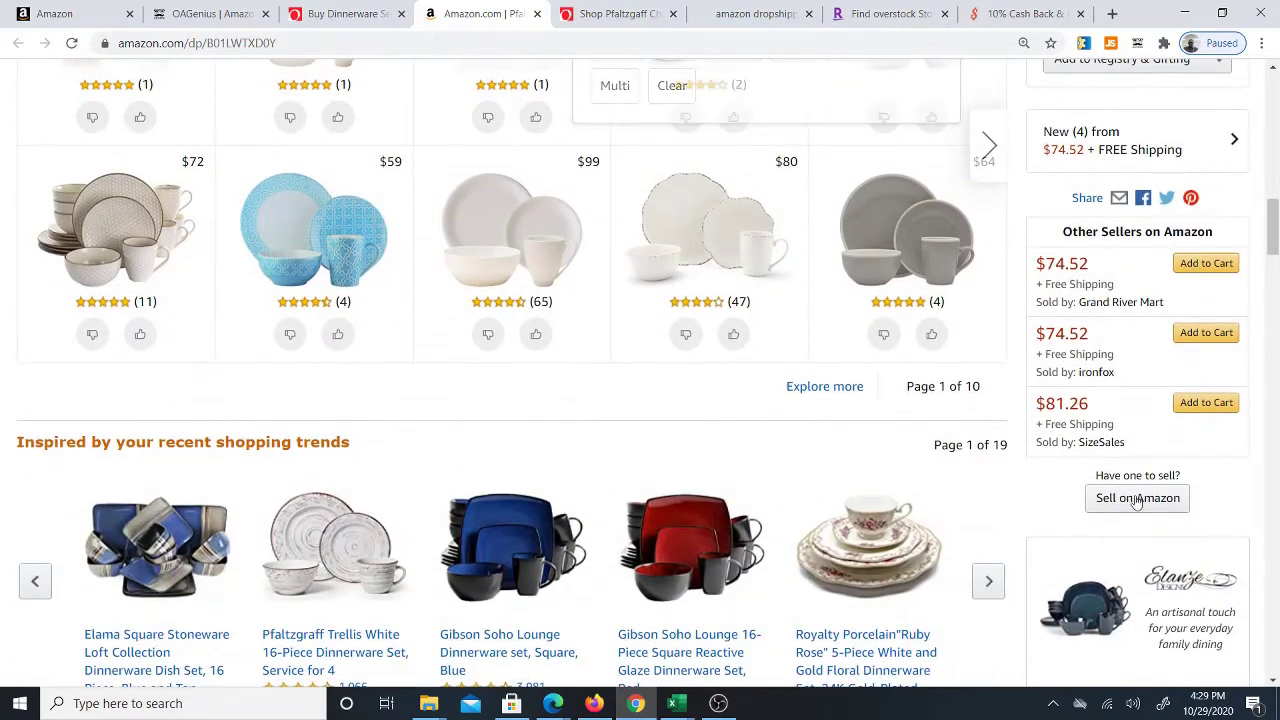
pyautogui.click(1114, 505)
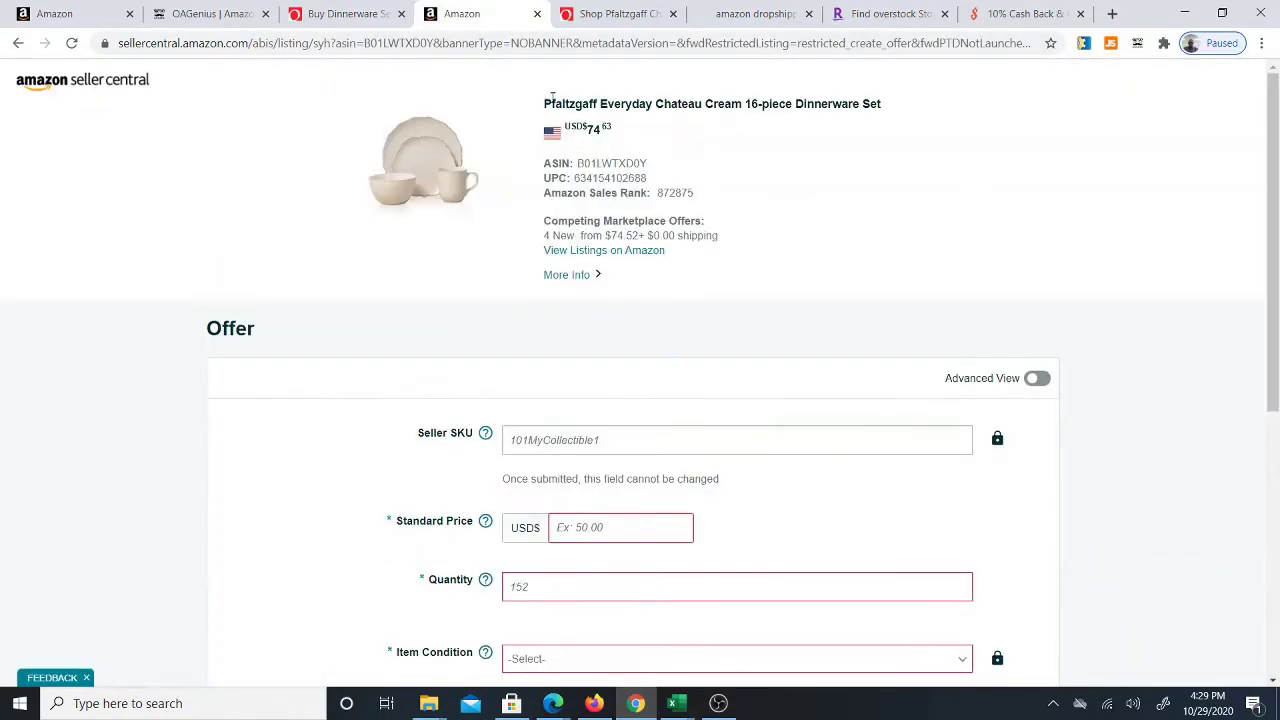
# Leave the Seller Central offer form and check the Pfaltzgaff set's profit and rank in the OAGenius matches
pyautogui.click(18, 43)
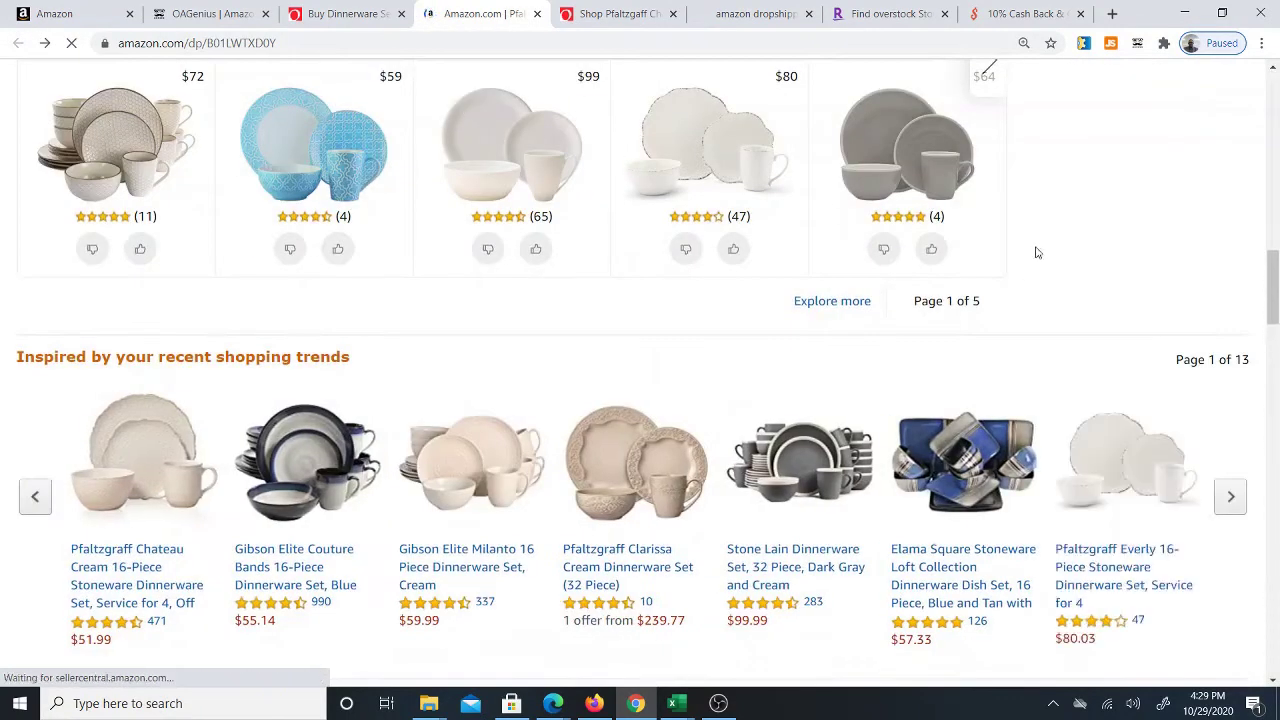
pyautogui.click(346, 14)
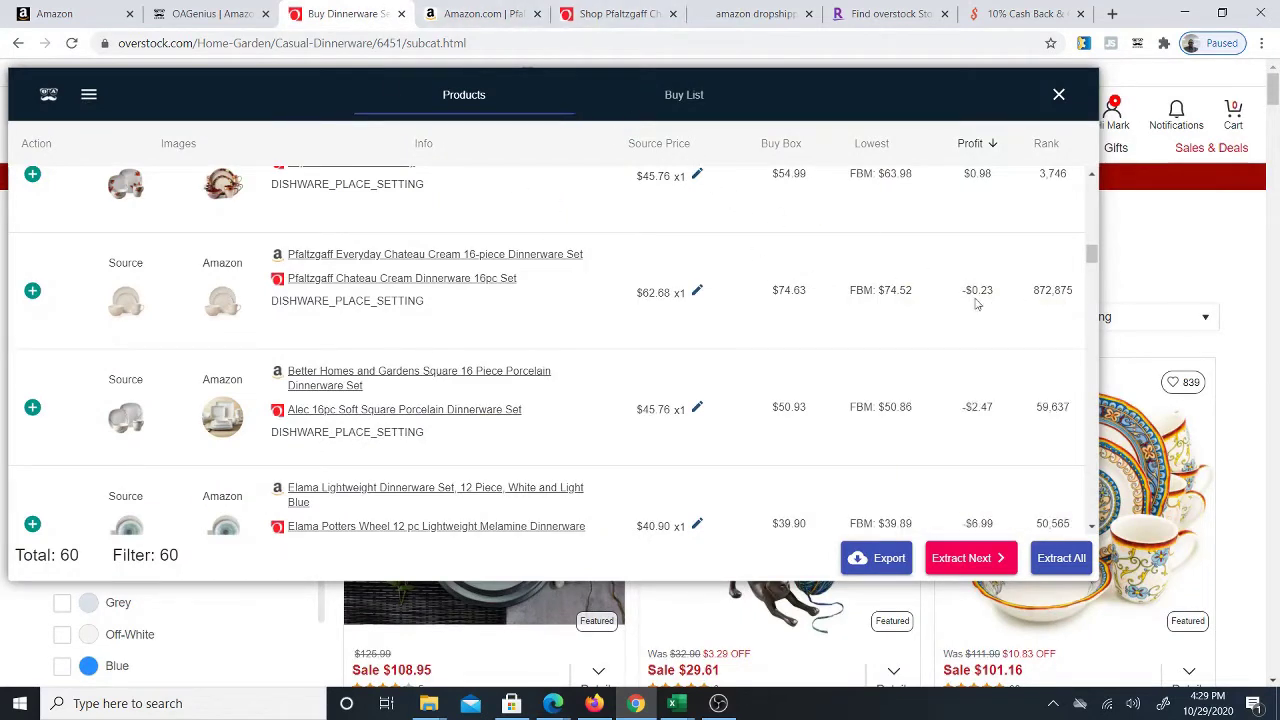
# Enter the Pfaltzgaff set's Overstock price of 58.04 per unit and 1 unit in the Amazon Dropshipping Profit Calculator's supplier costs
pyautogui.click(612, 16)
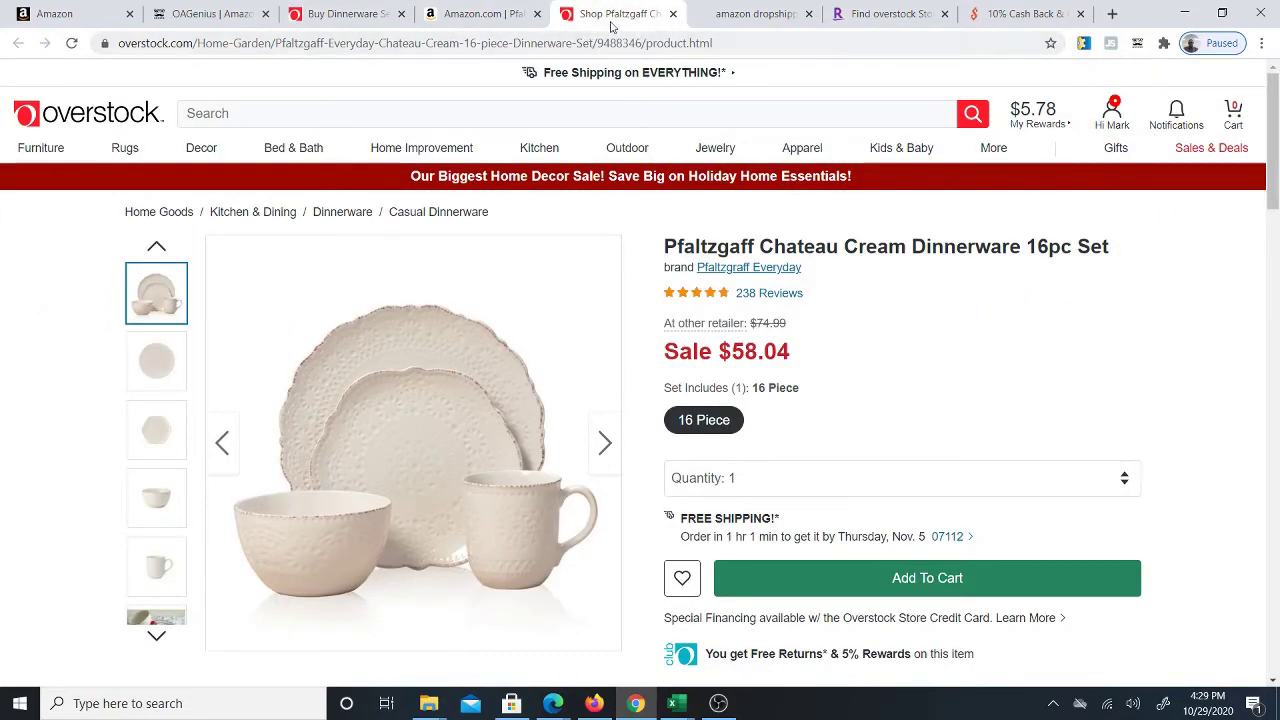
pyautogui.click(740, 16)
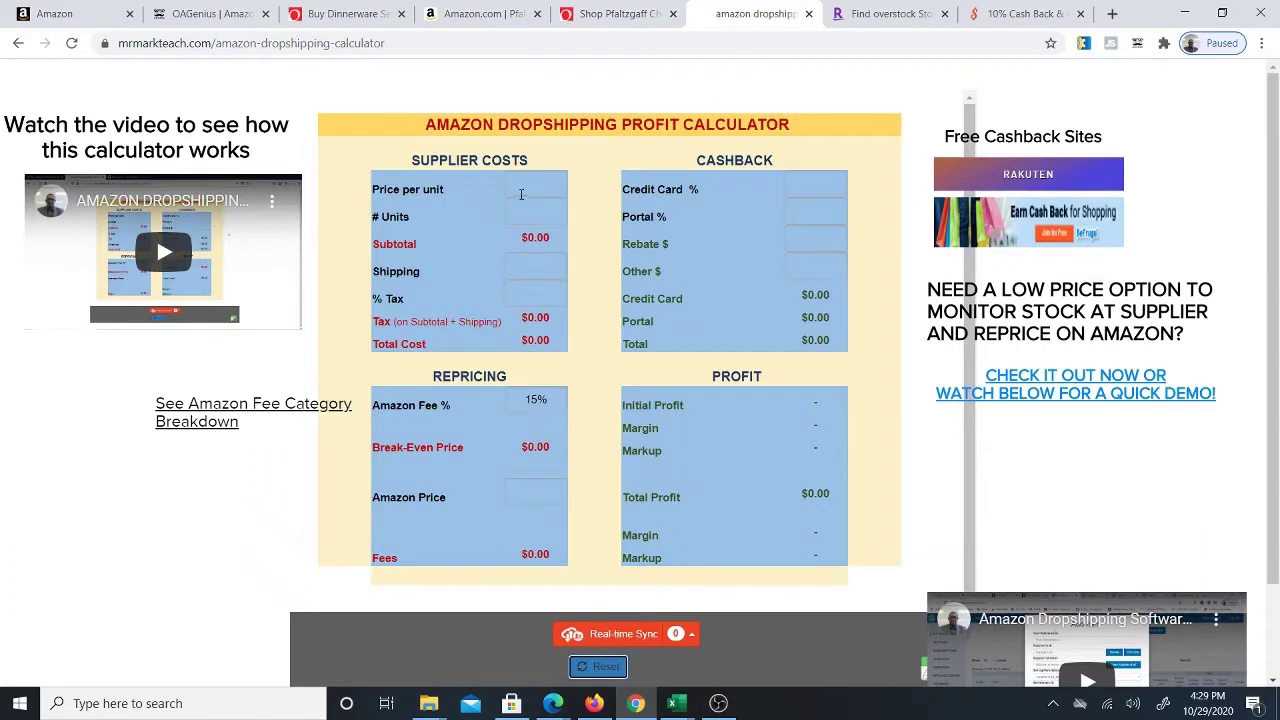
pyautogui.click(536, 184)
pyautogui.write('58')
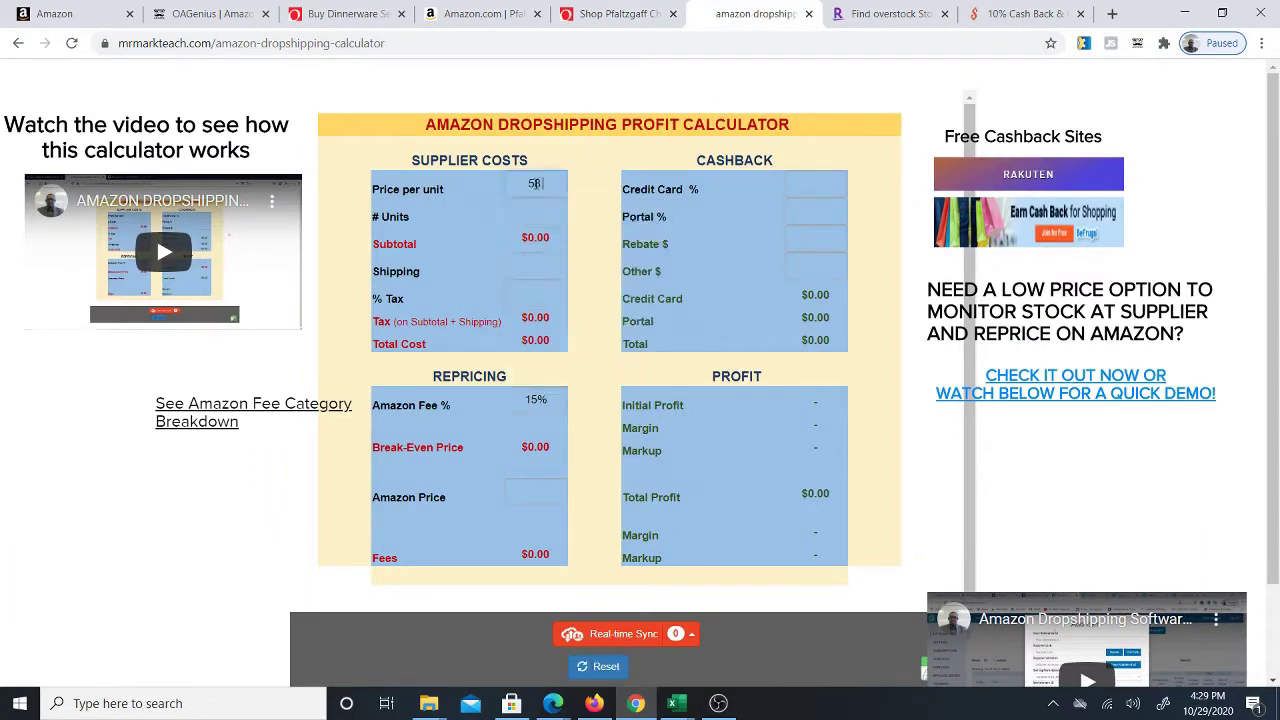
pyautogui.write('.04')
pyautogui.click(549, 212)
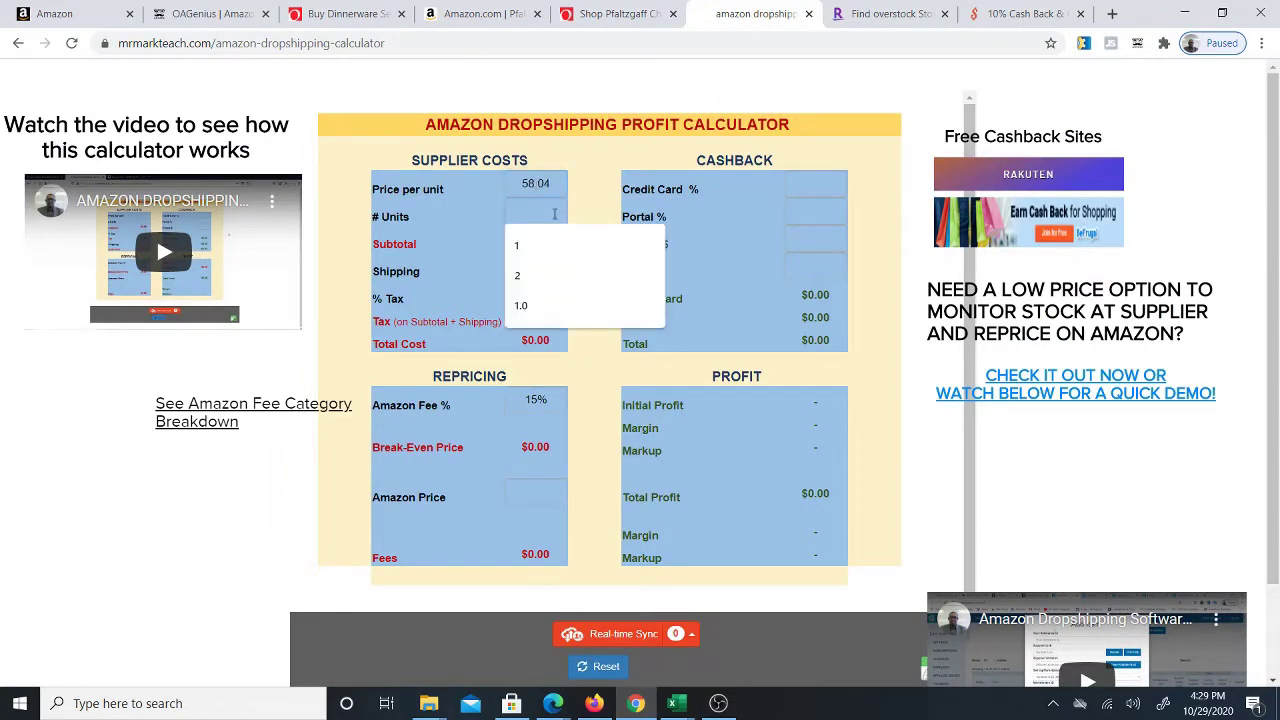
pyautogui.write('1')
pyautogui.click(586, 221)
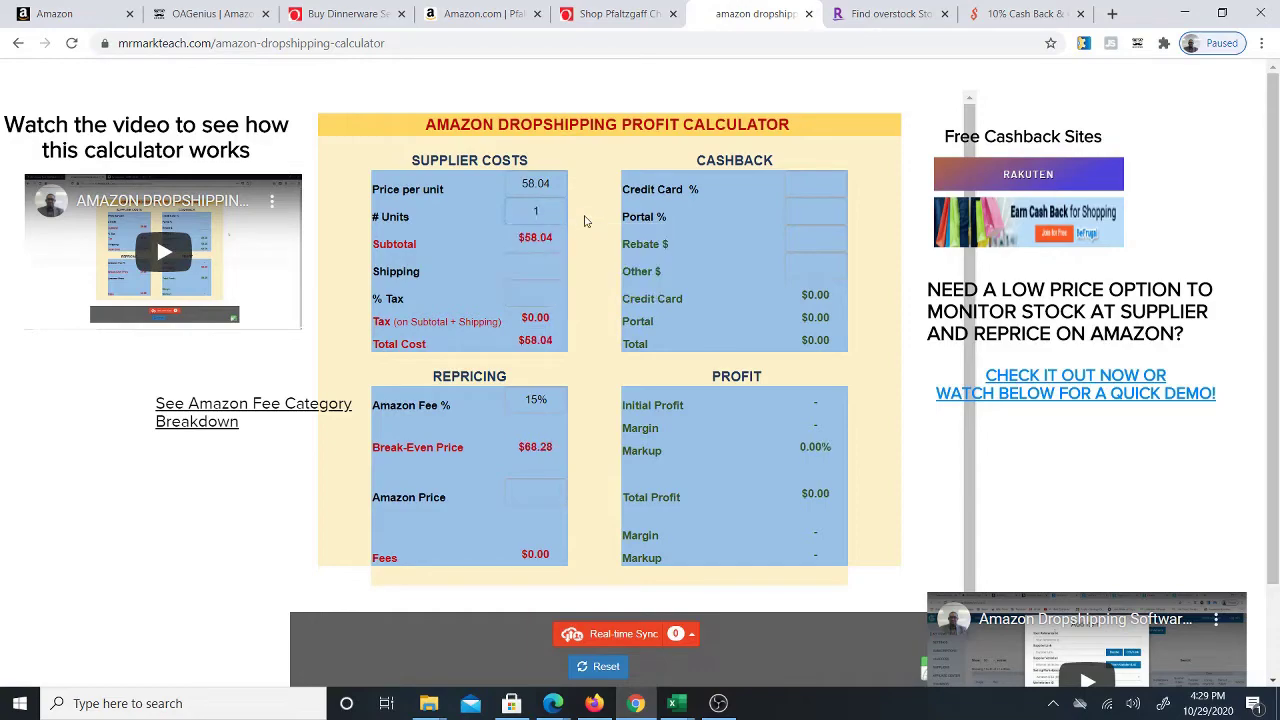
# Review all new seller offers for the Pfaltzgaff set on Amazon and compare its Amazon price with Overstock's
pyautogui.click(610, 15)
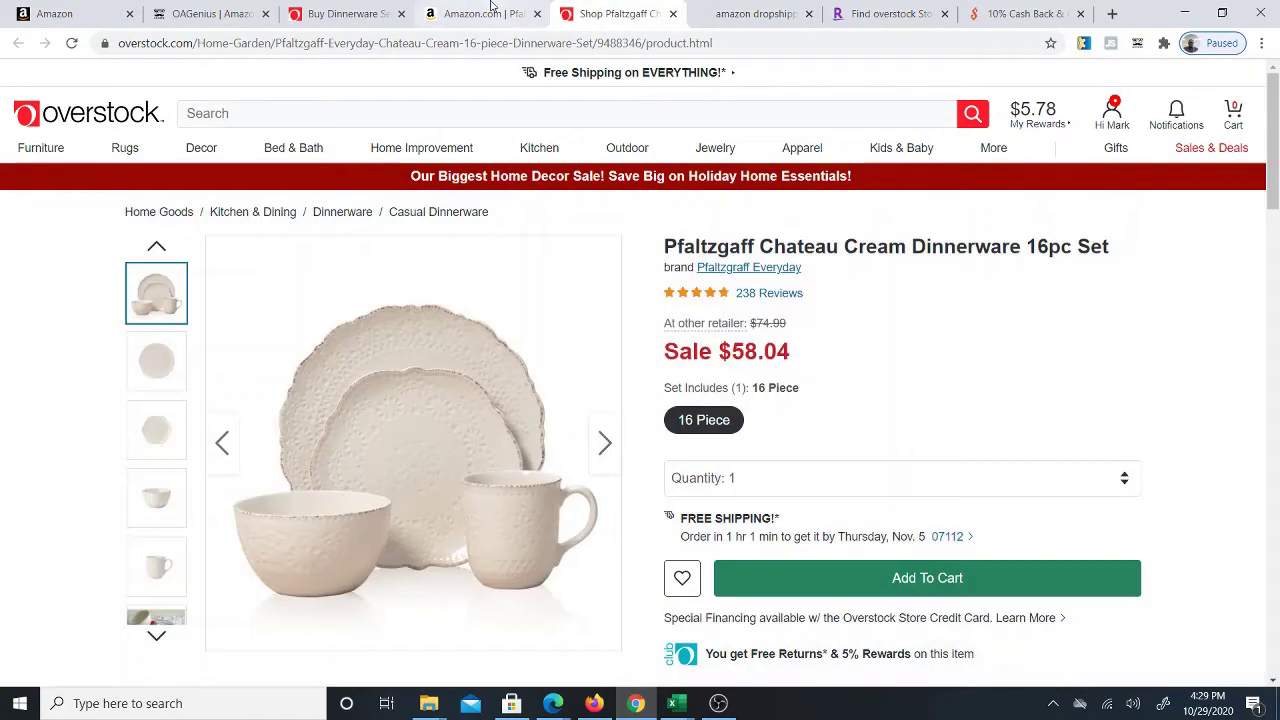
pyautogui.click(479, 15)
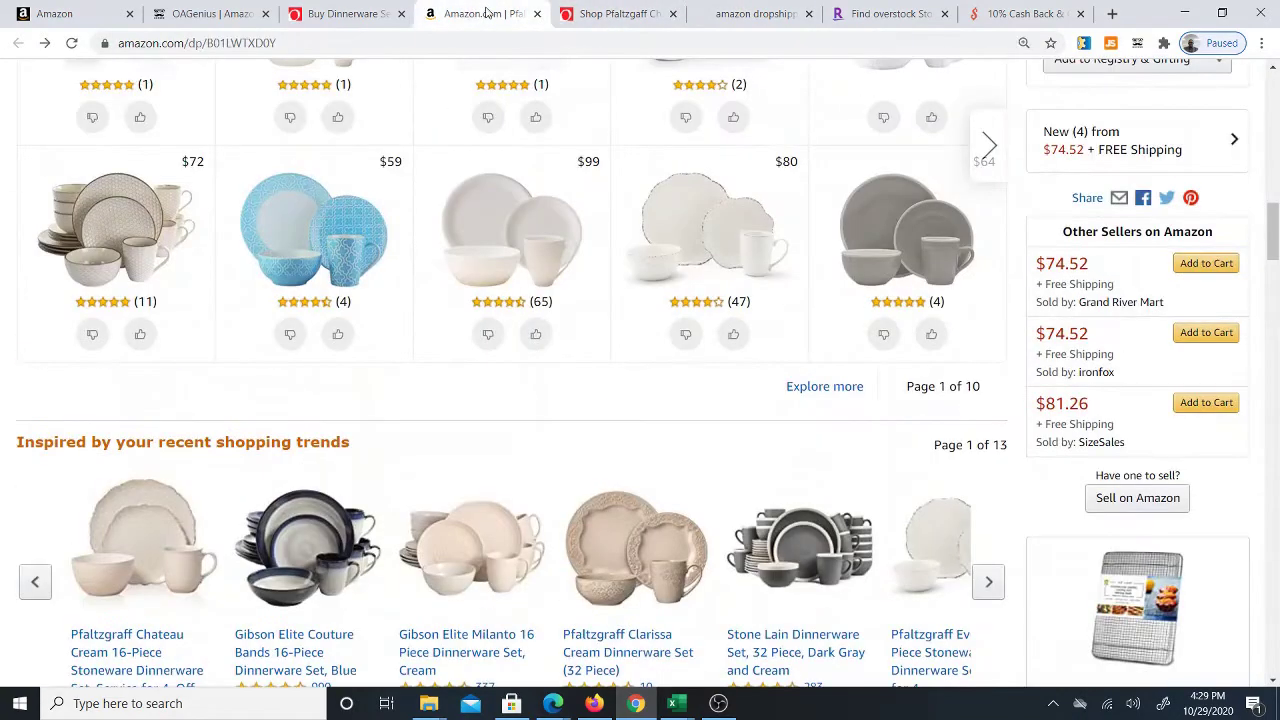
pyautogui.moveTo(1274, 236); pyautogui.dragTo(1275, 85)
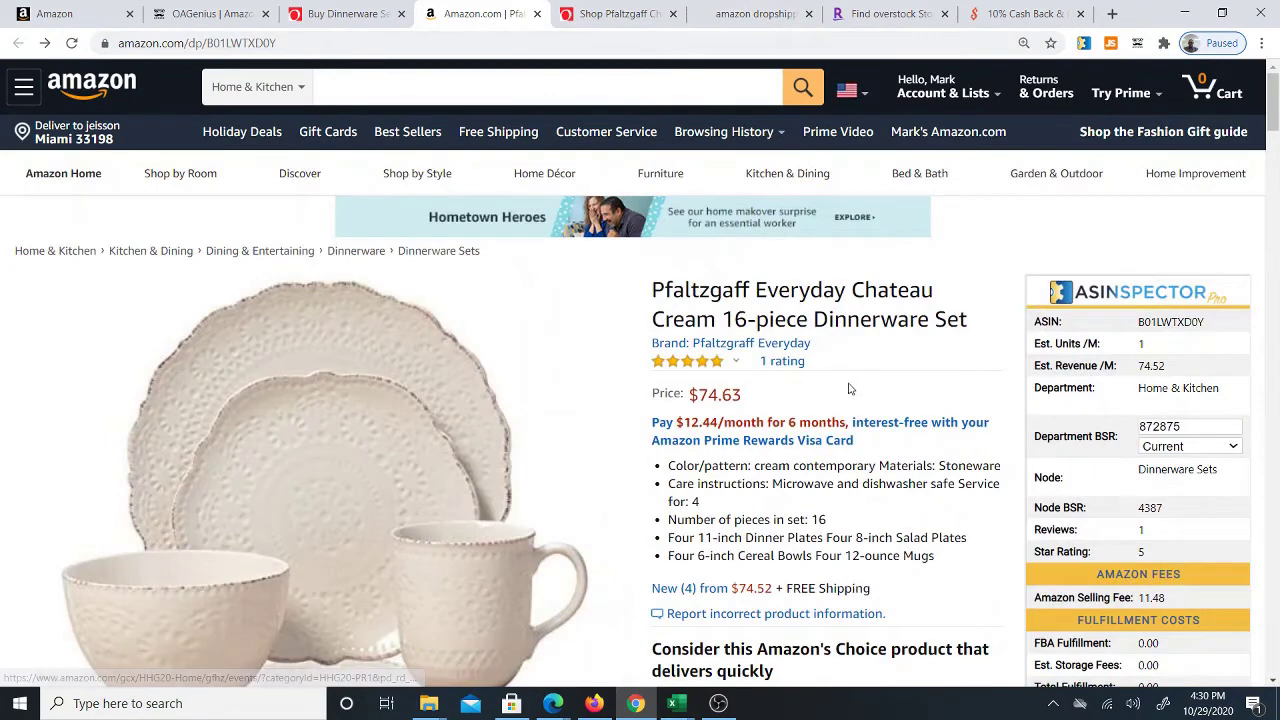
pyautogui.scroll(-2, 849, 388)
pyautogui.click(722, 428)
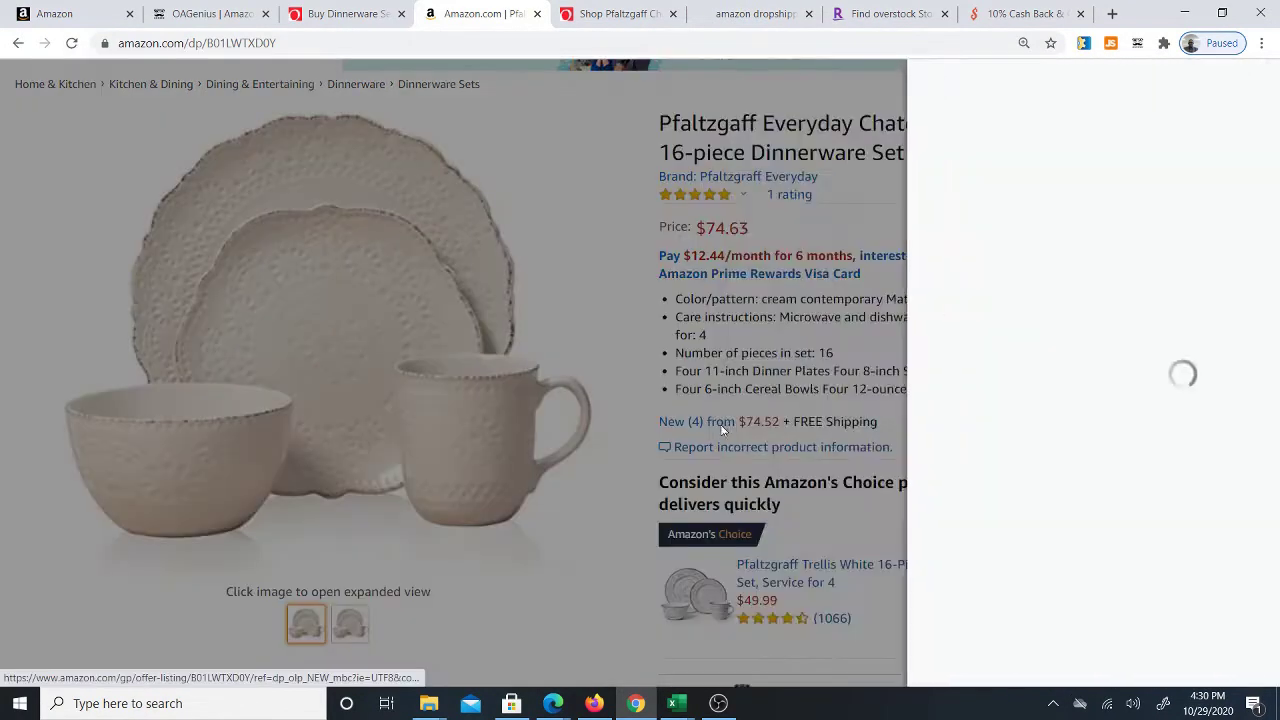
pyautogui.click(798, 216)
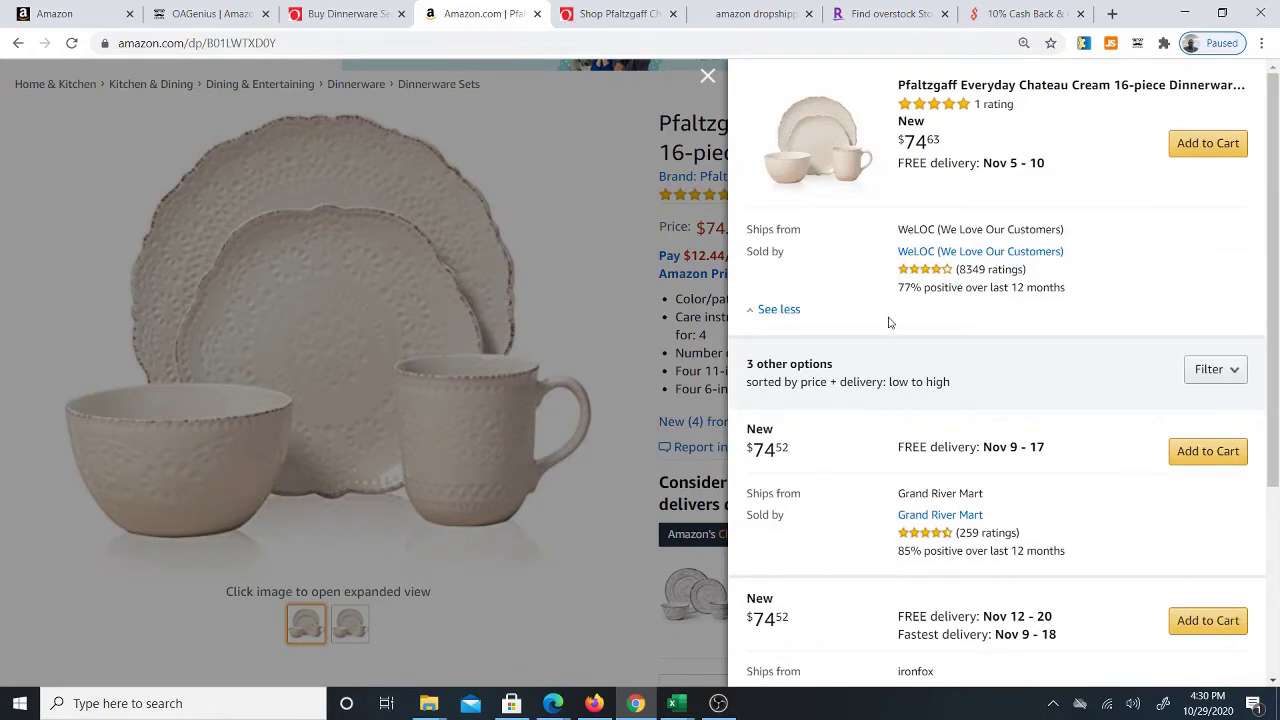
pyautogui.scroll(-3, 877, 365)
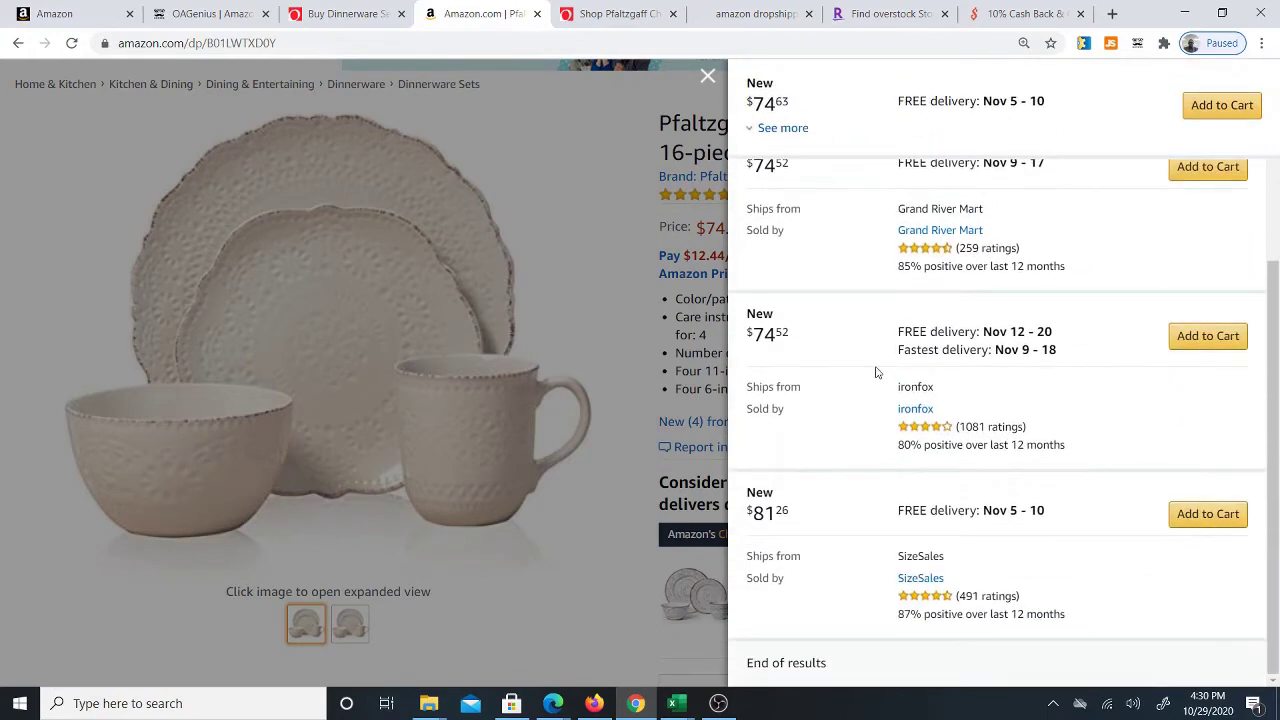
pyautogui.scroll(3, 867, 360)
pyautogui.click(708, 76)
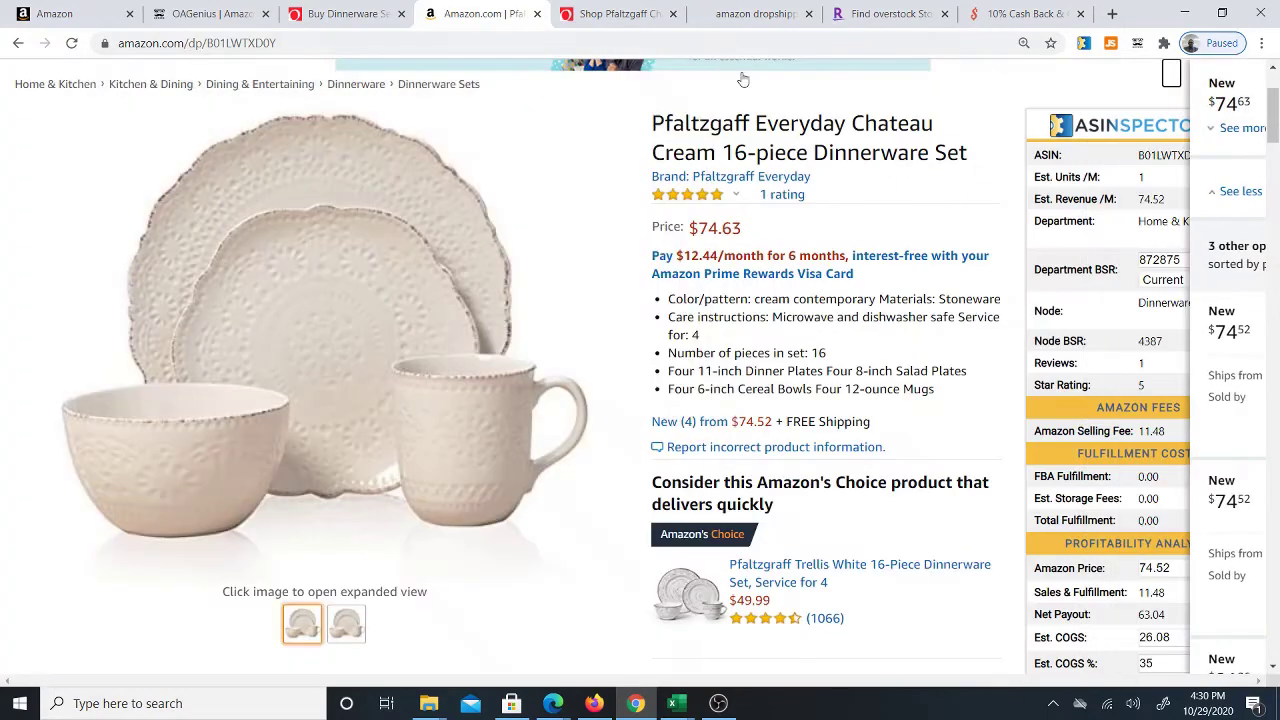
pyautogui.click(608, 12)
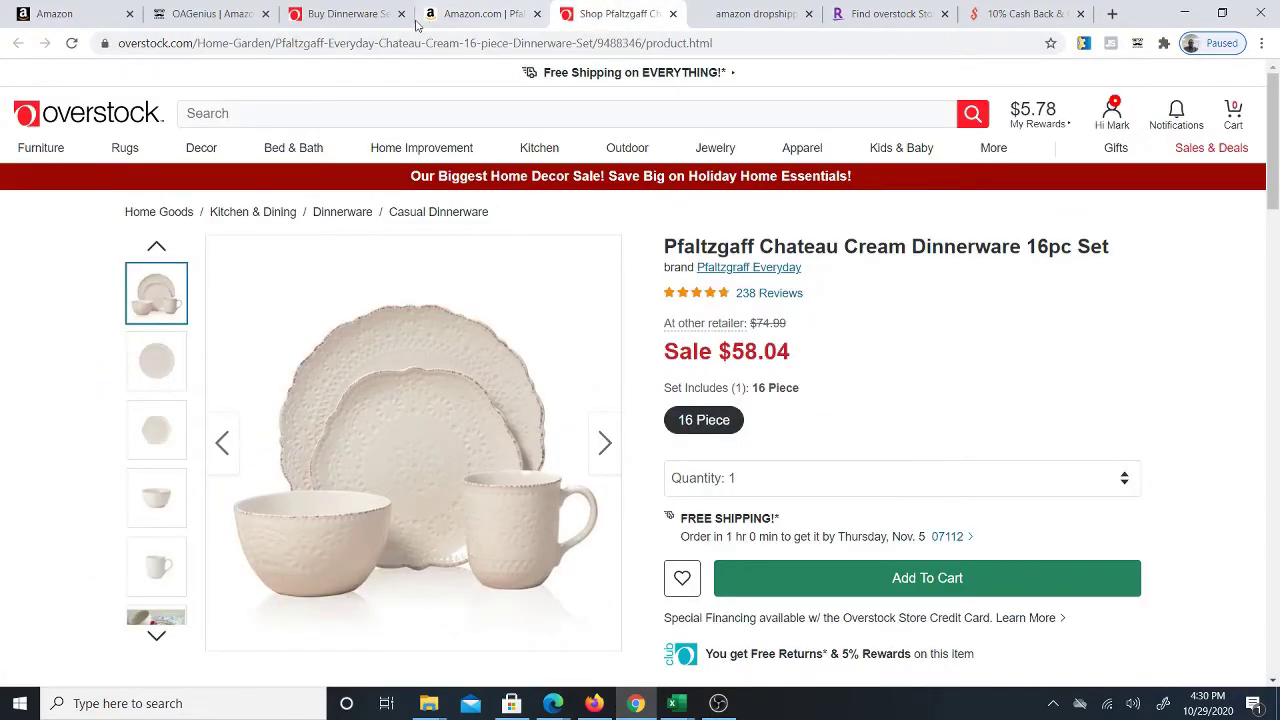
pyautogui.click(472, 14)
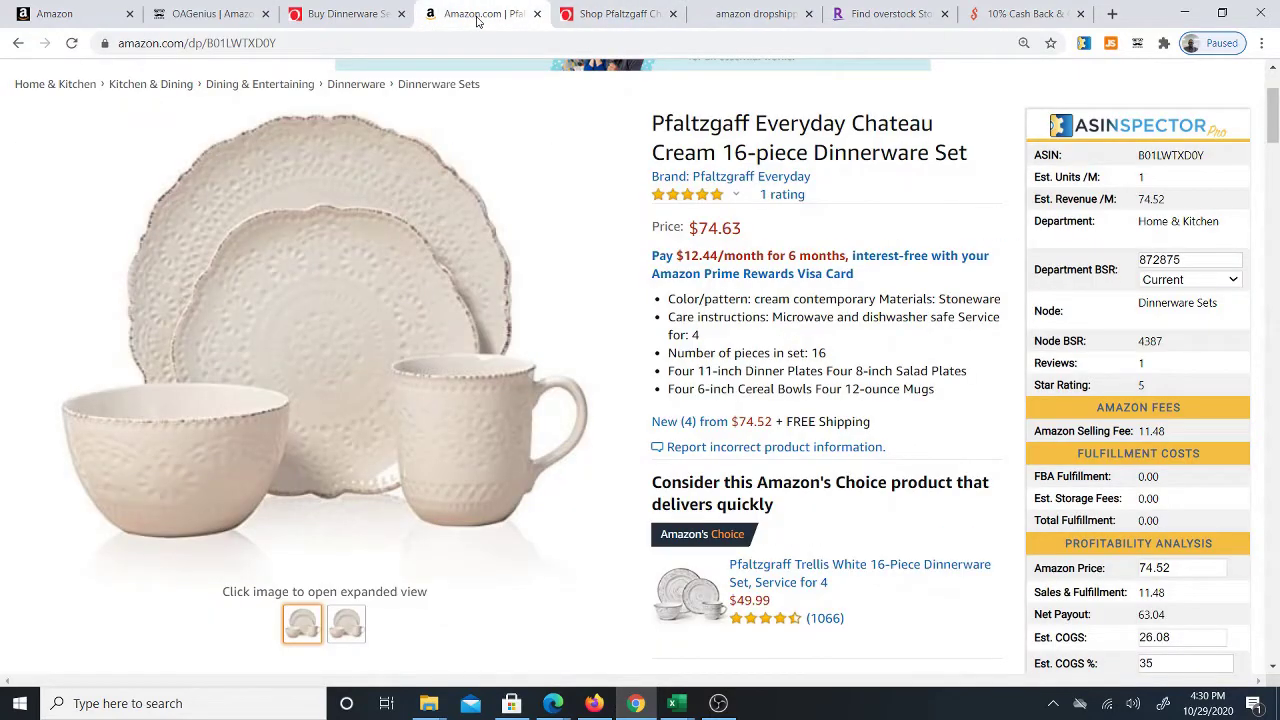
# Set the calculator's tax to 10% and the Amazon price to 74.63
pyautogui.click(742, 12)
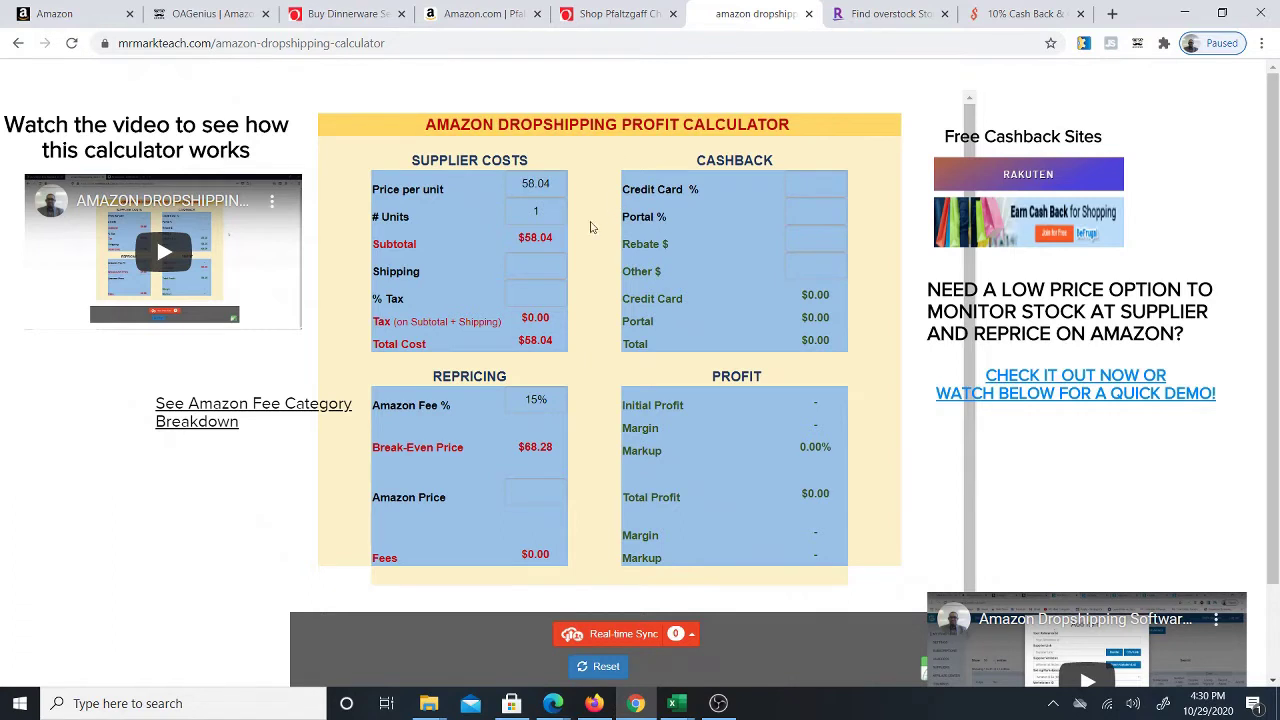
pyautogui.click(540, 292)
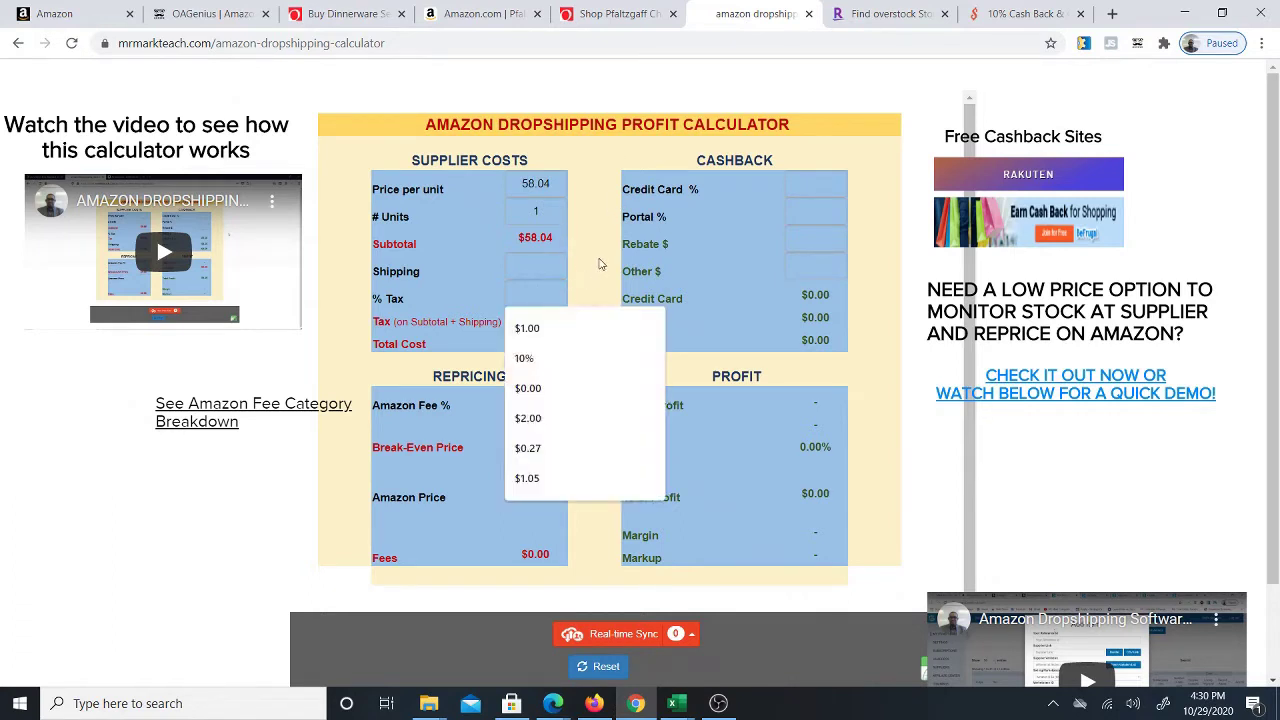
pyautogui.write('10')
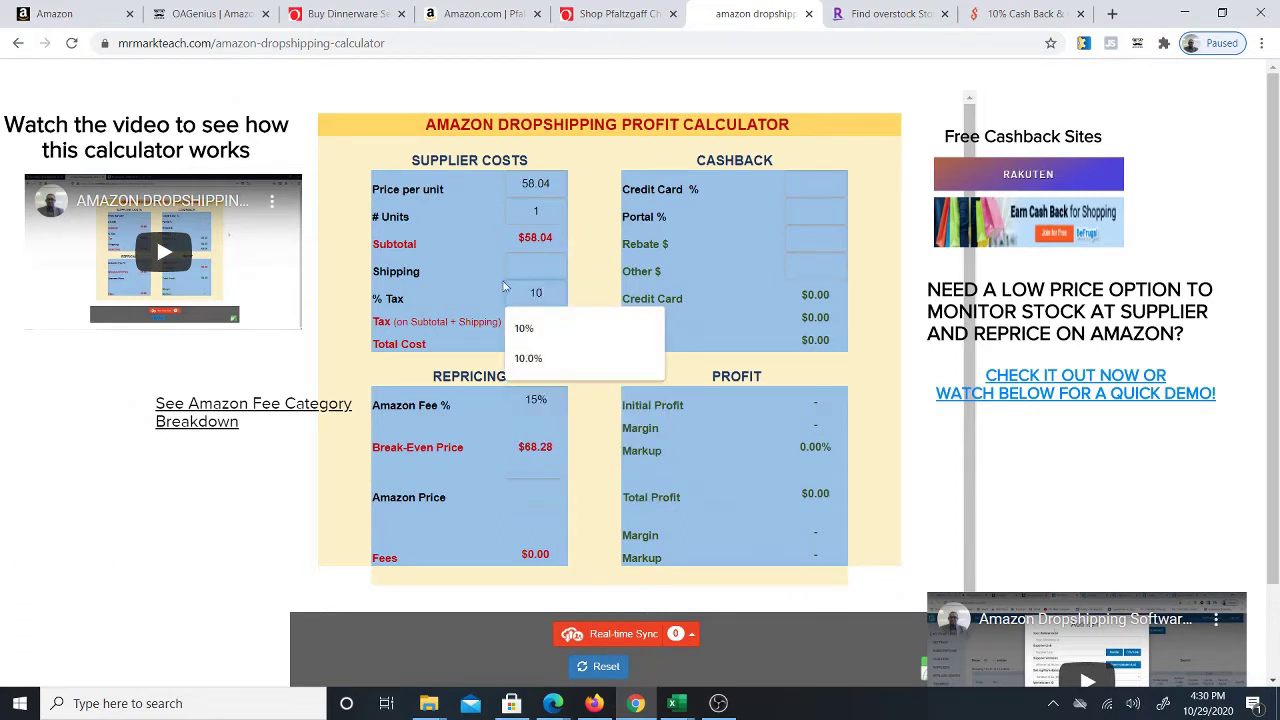
pyautogui.click(577, 318)
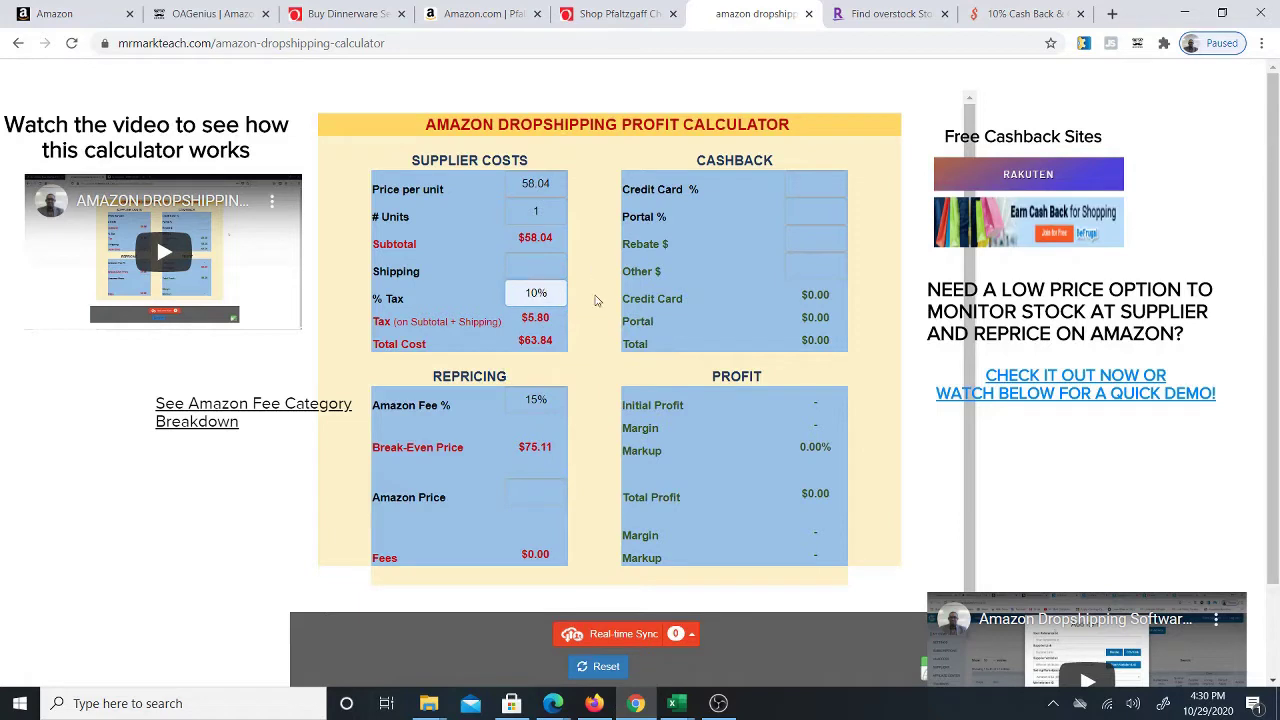
pyautogui.click(544, 498)
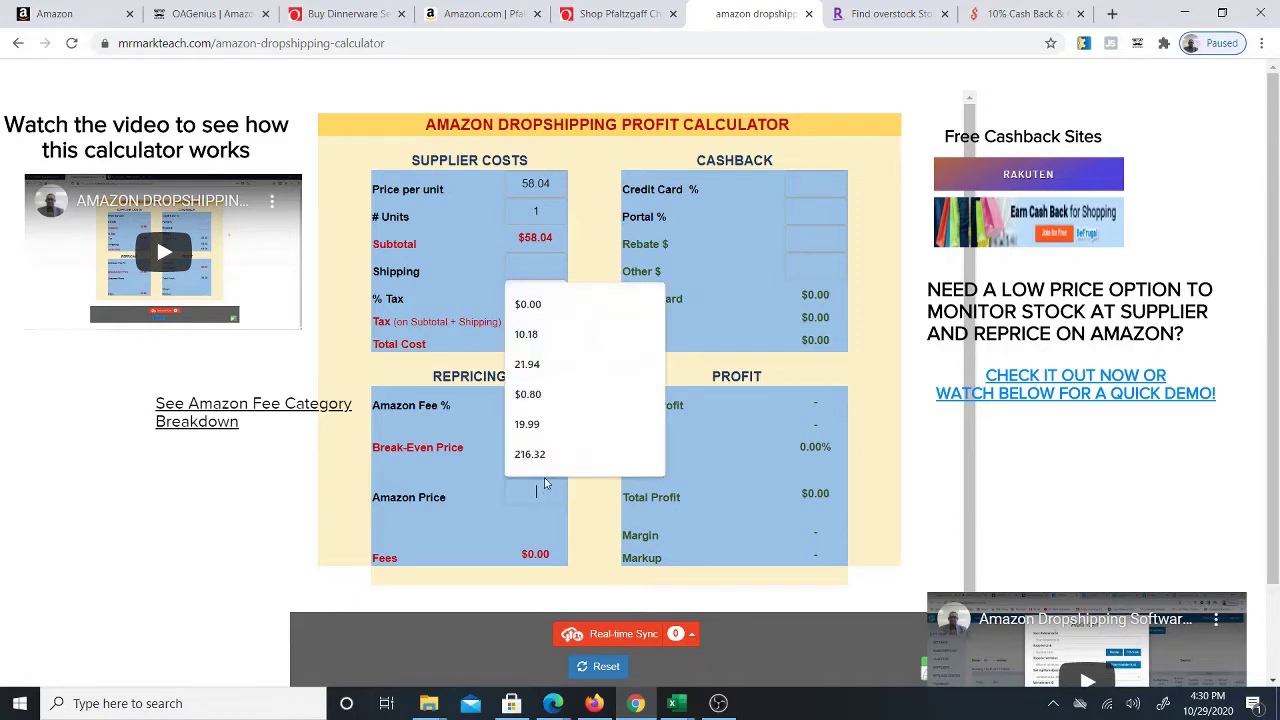
pyautogui.write('74.6')
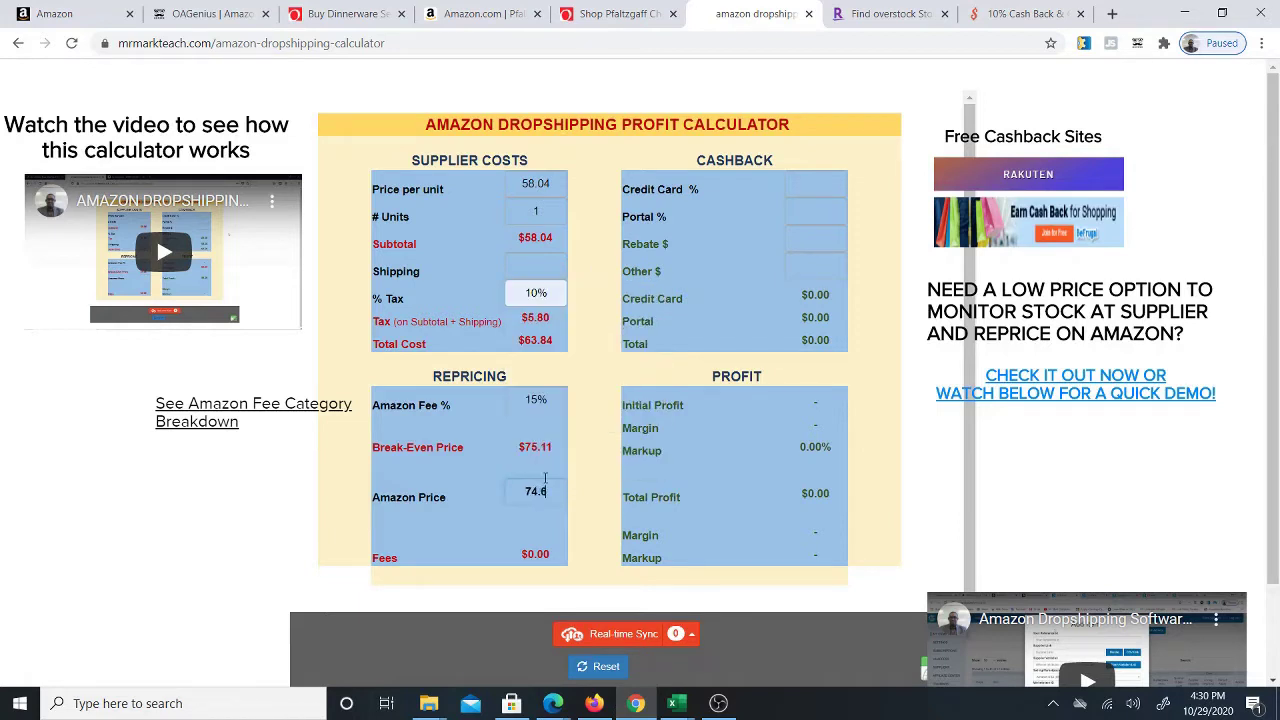
pyautogui.write('3')
pyautogui.click(590, 494)
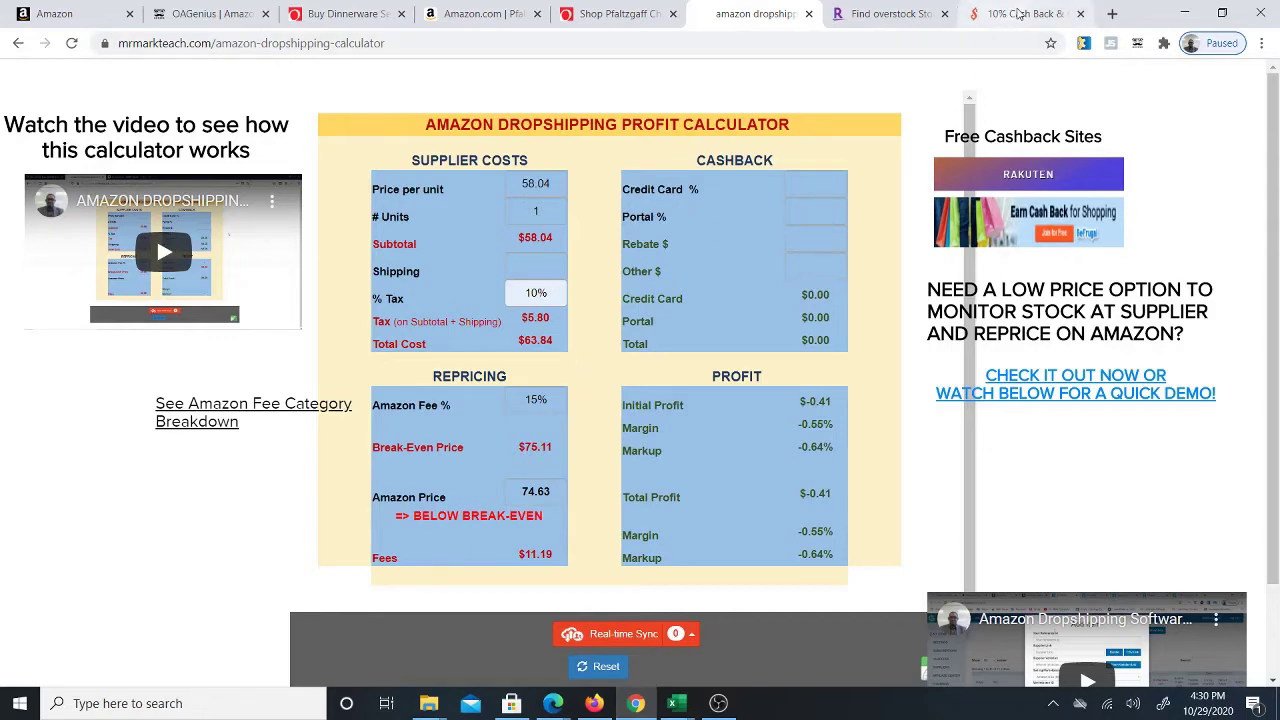
# Check ShopSmarter's cash back rate for Overstock and set the calculator's portal cashback to 10.00%
pyautogui.click(1018, 13)
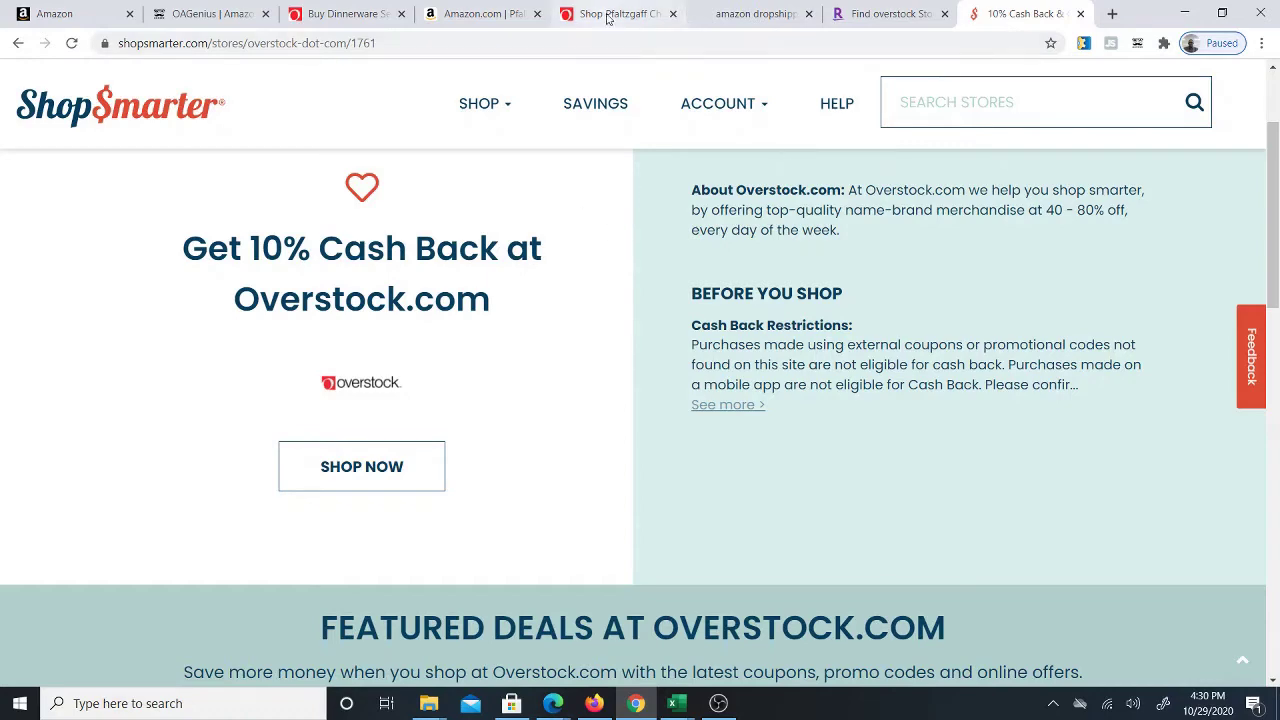
pyautogui.click(757, 16)
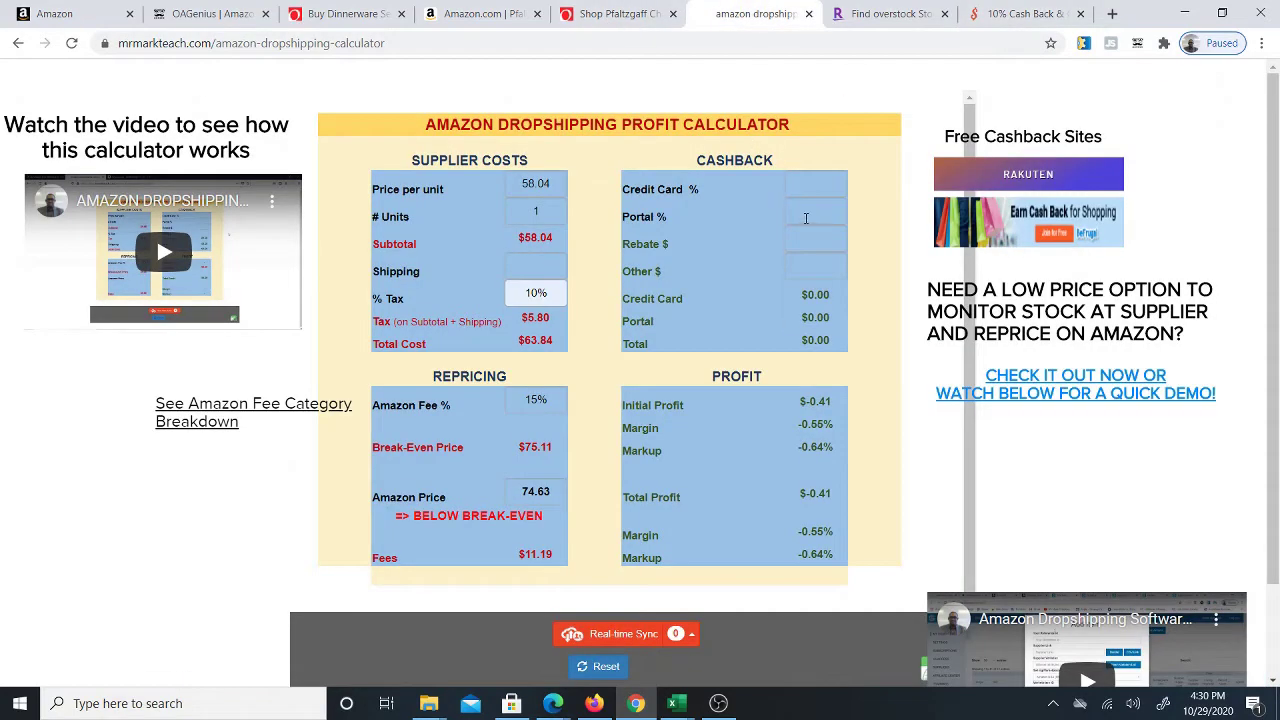
pyautogui.click(810, 208)
pyautogui.write('1')
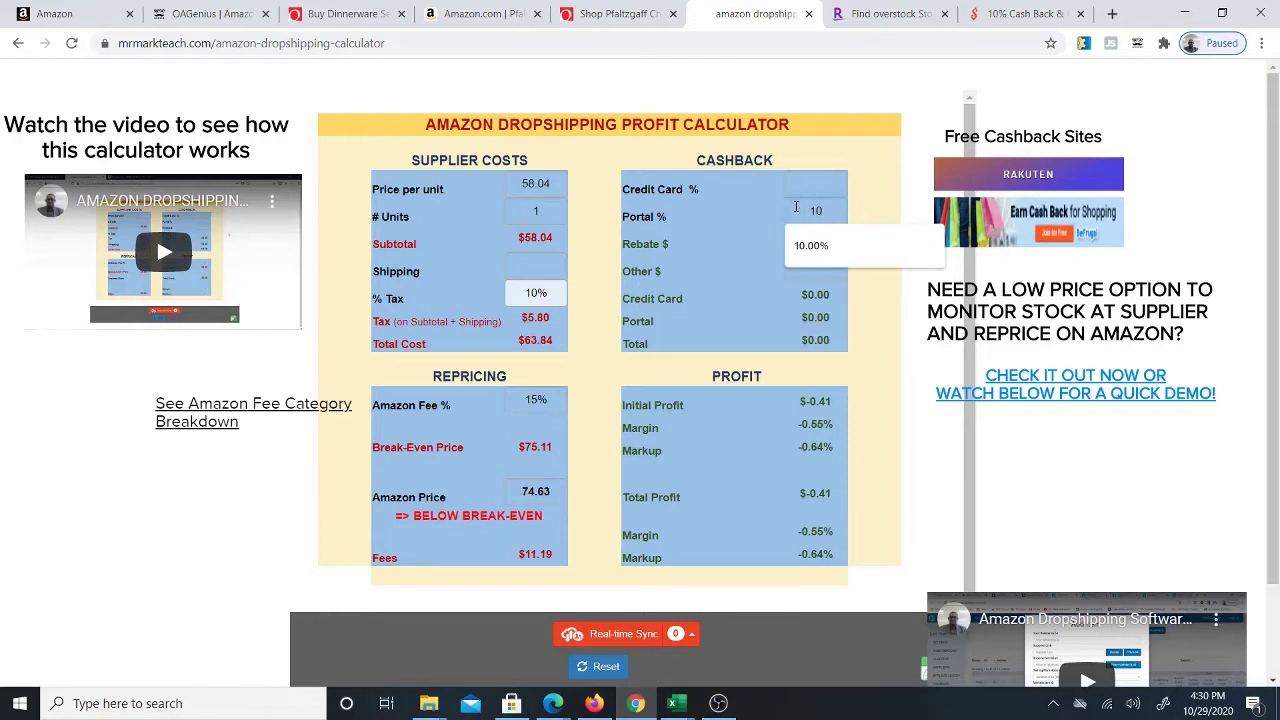
pyautogui.write('00')
pyautogui.click(815, 245)
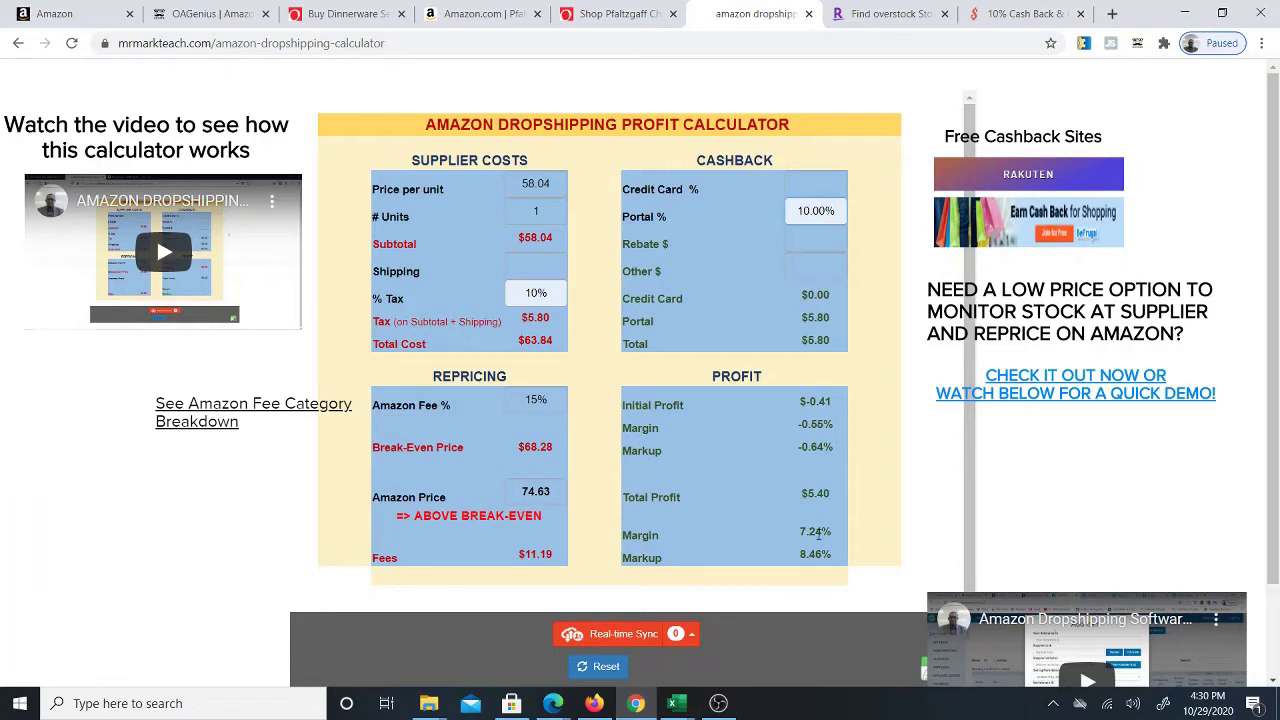
# Examine the markup, margin and total profit calculated with the portal cashback included
pyautogui.moveTo(798, 557); pyautogui.dragTo(658, 558)
pyautogui.click(800, 554)
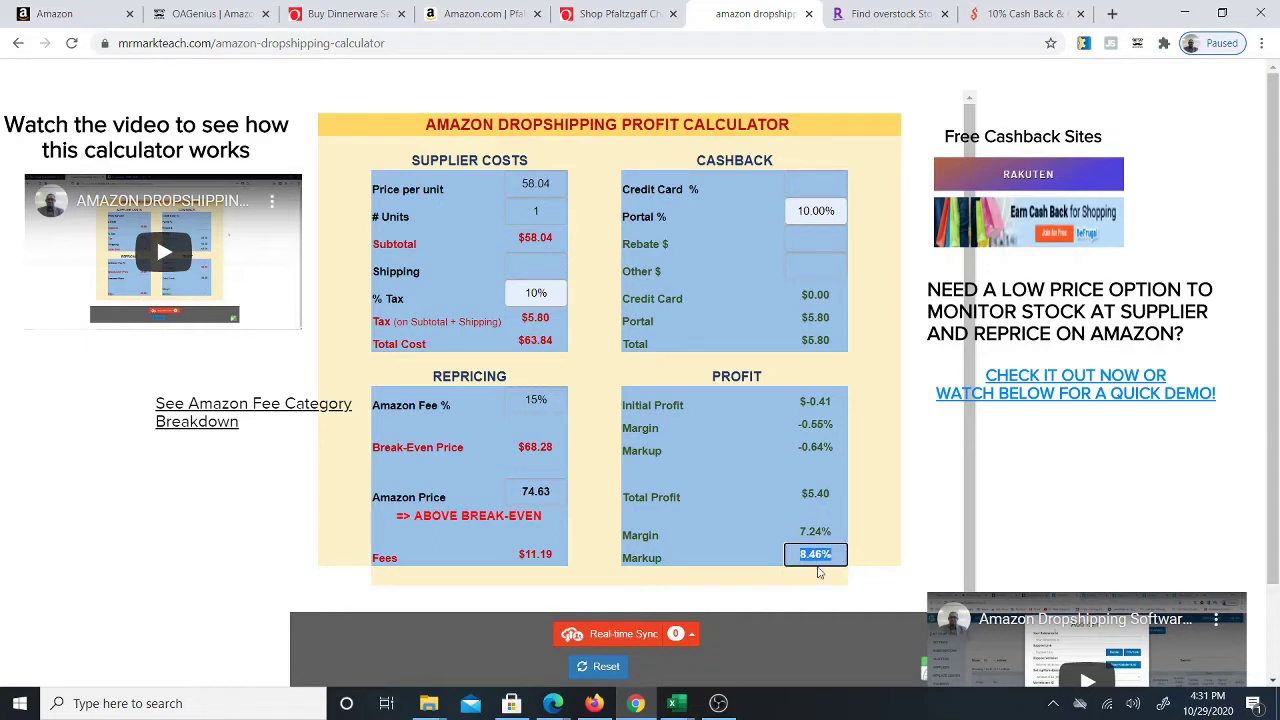
pyautogui.click(801, 532)
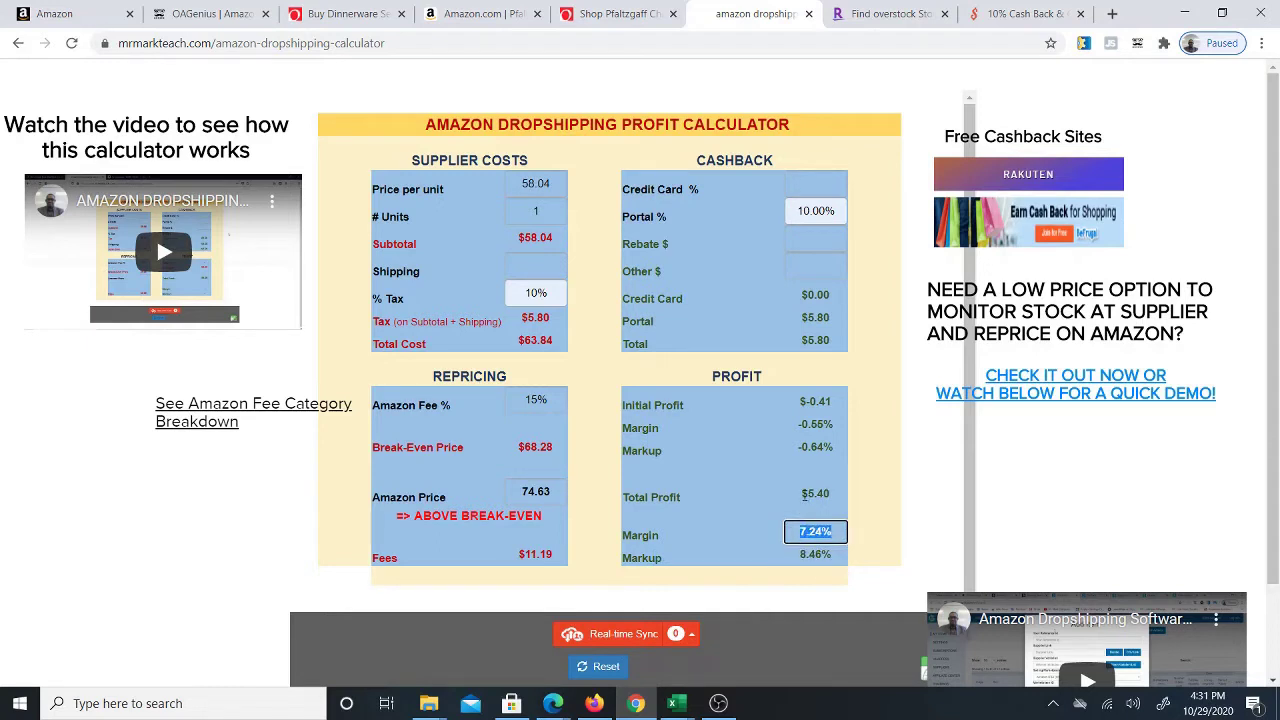
pyautogui.click(829, 496)
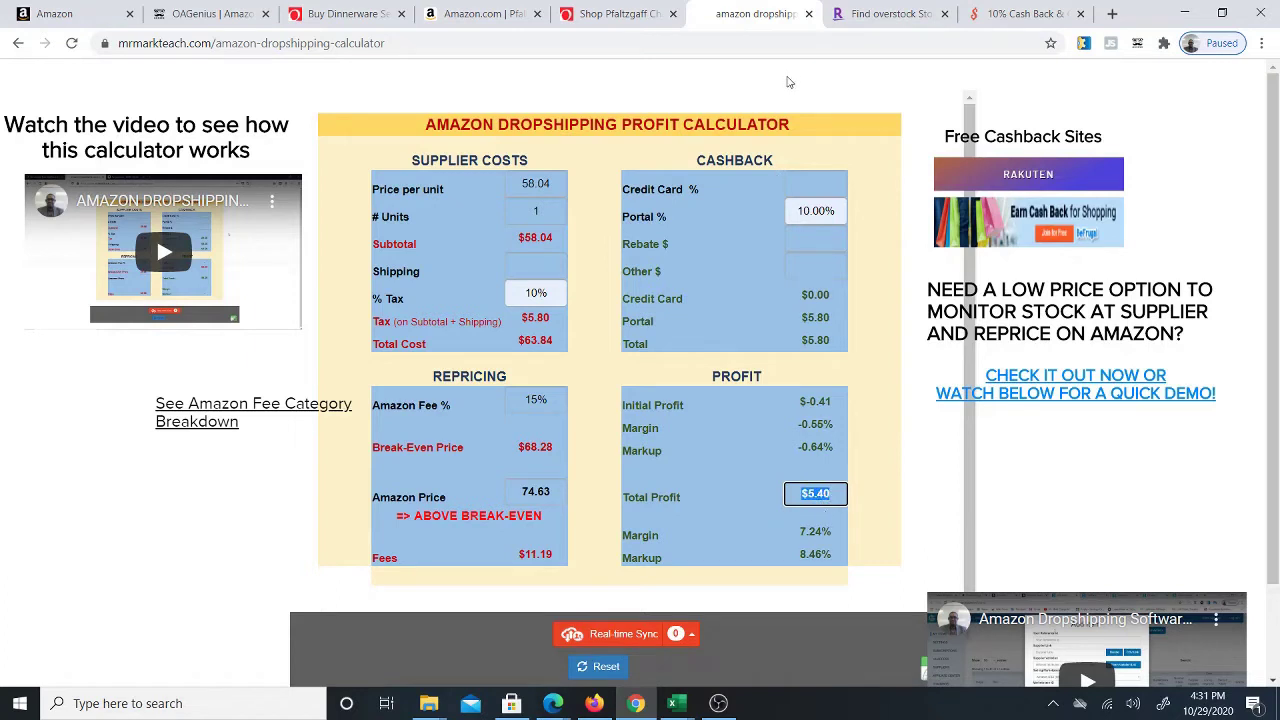
# Set the portal cashback to 2% and check it against Rakuten's cash back rate for Overstock
pyautogui.click(818, 212)
pyautogui.write('2')
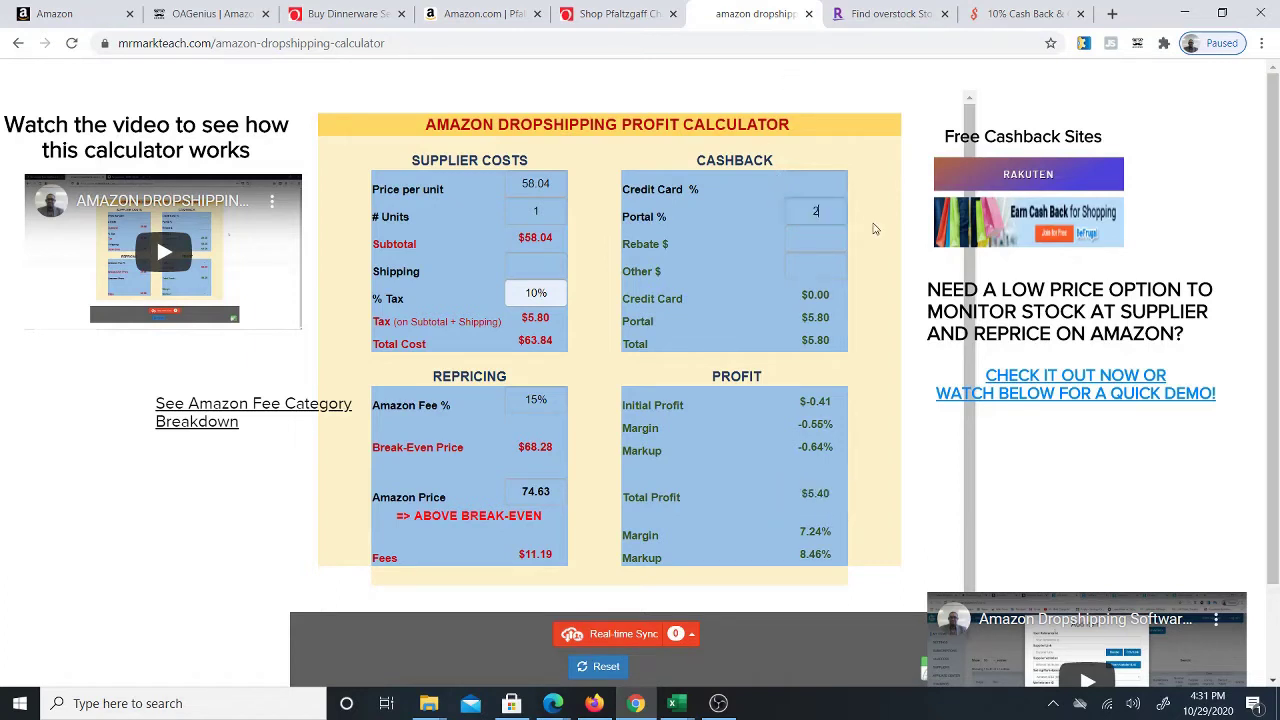
pyautogui.click(864, 13)
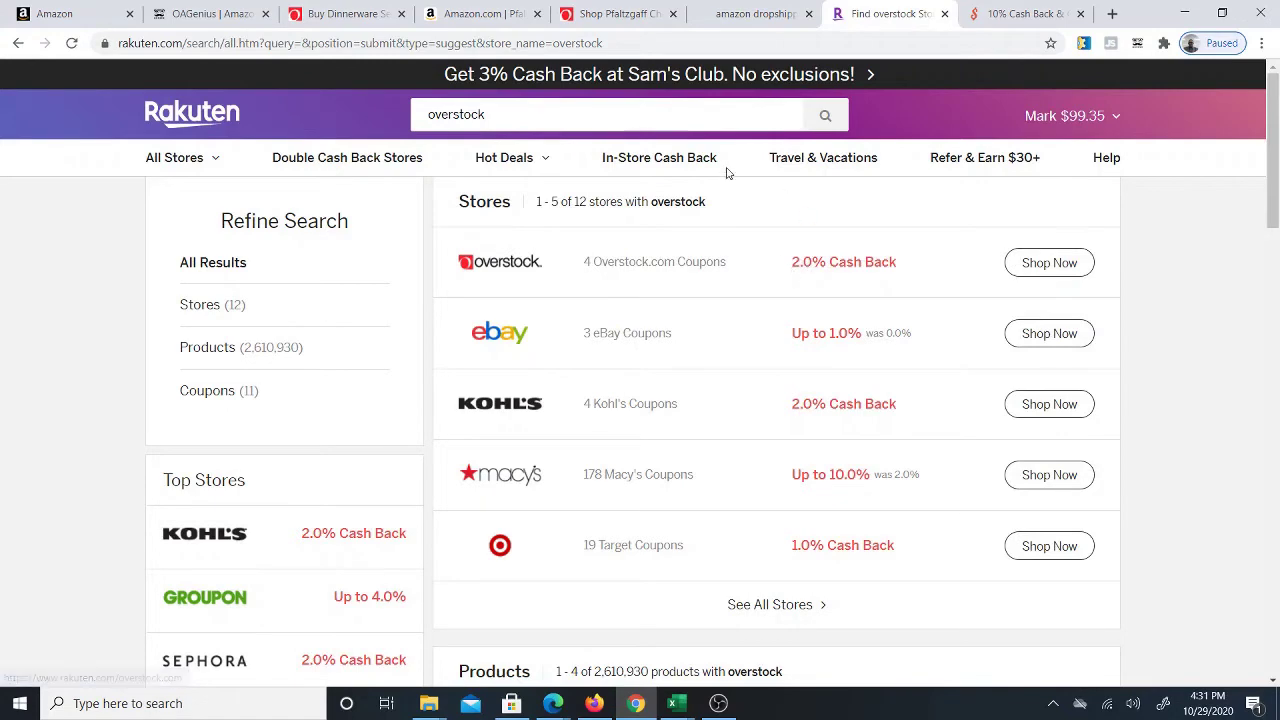
pyautogui.click(755, 15)
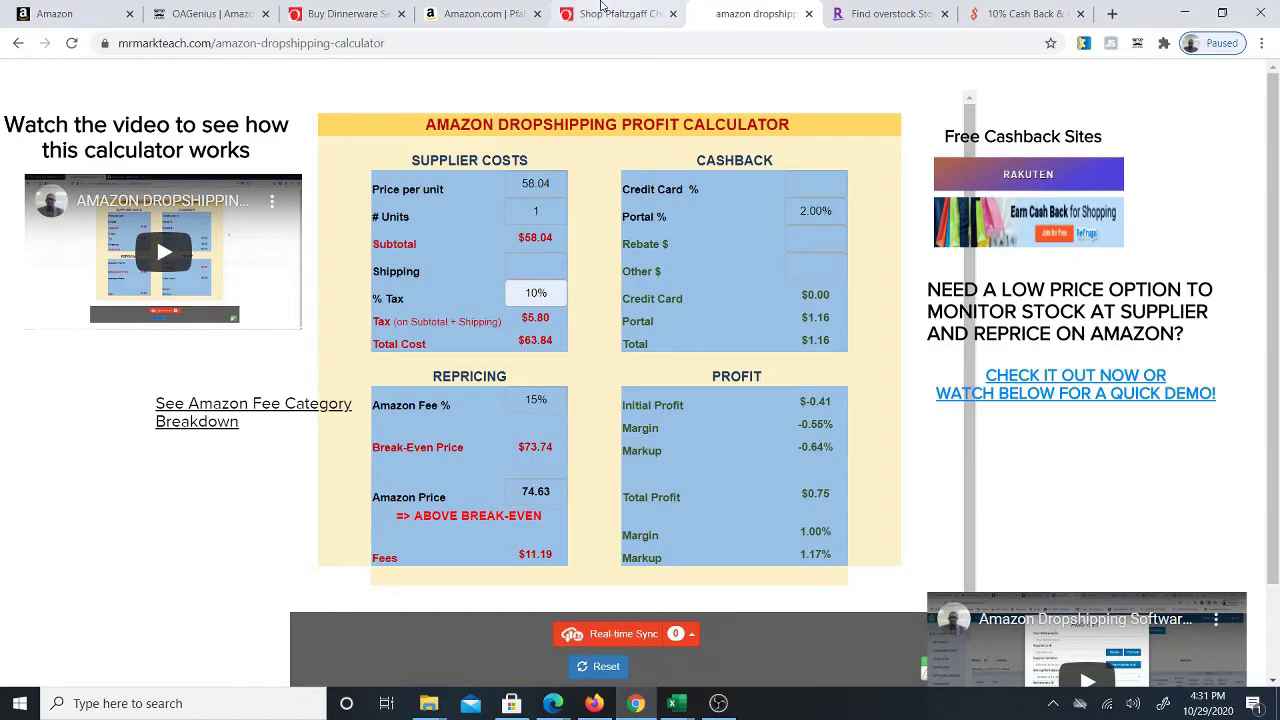
# Add the Pfaltzgaff Chateau Cream set to the buy list in the OAGenius matches and look through the next matches
pyautogui.click(610, 14)
pyautogui.click(480, 14)
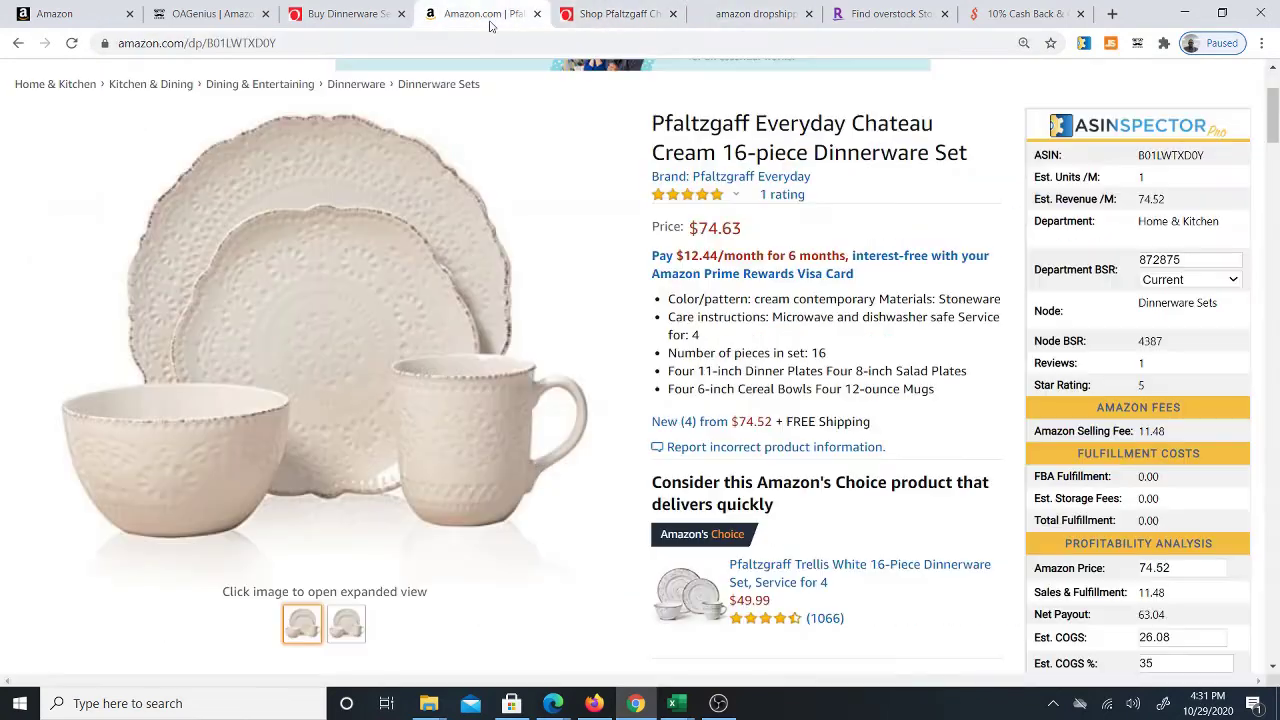
pyautogui.click(366, 15)
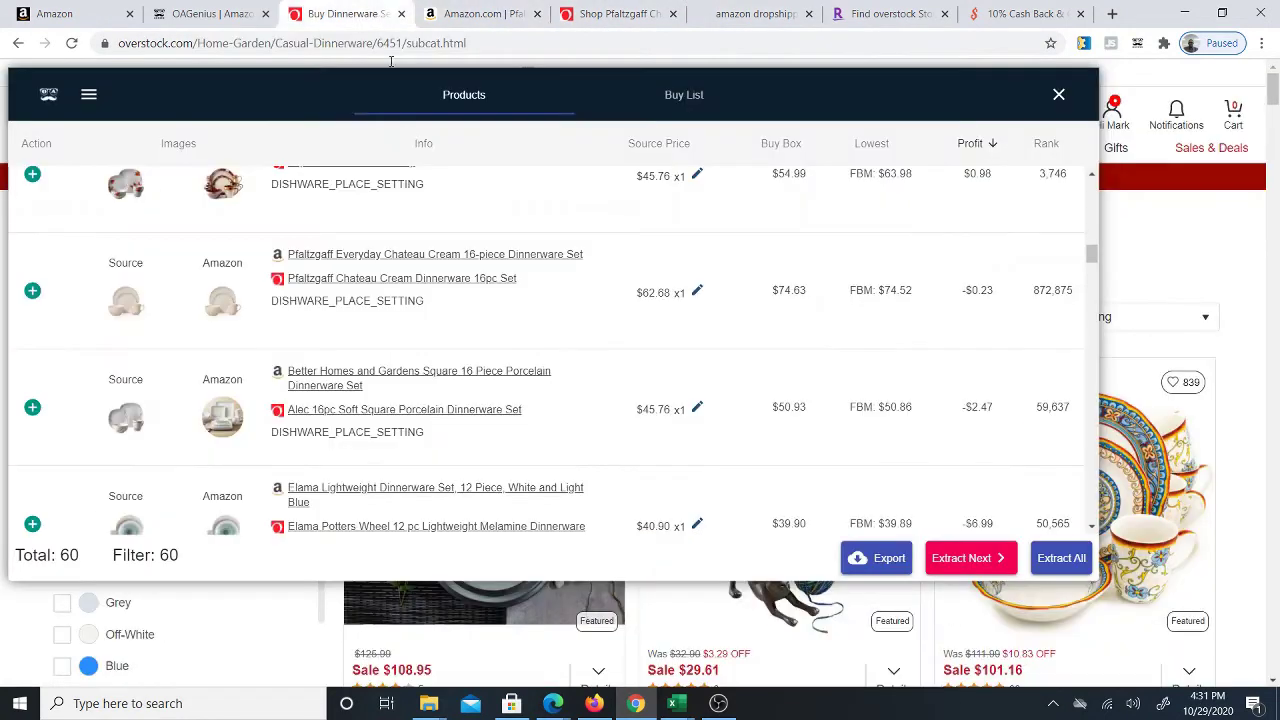
pyautogui.click(33, 291)
pyautogui.scroll(-1, 293, 345)
pyautogui.scroll(-1, 326, 338)
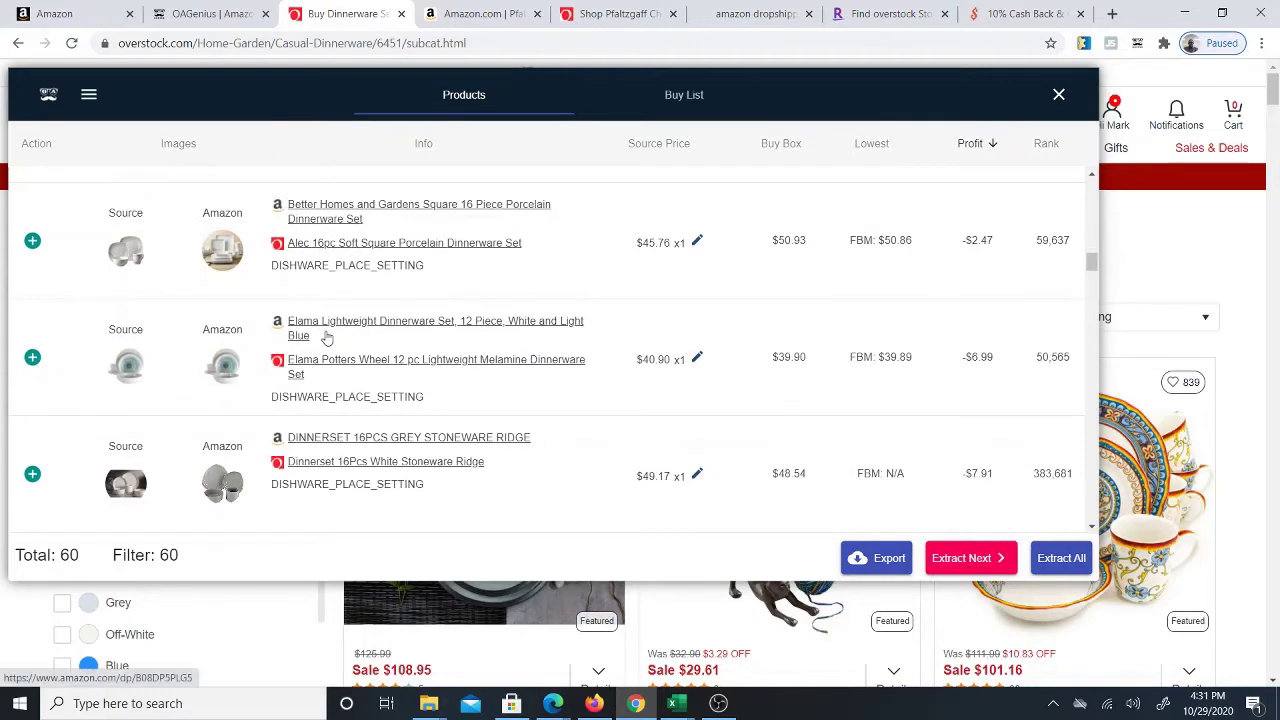
pyautogui.scroll(-1, 326, 338)
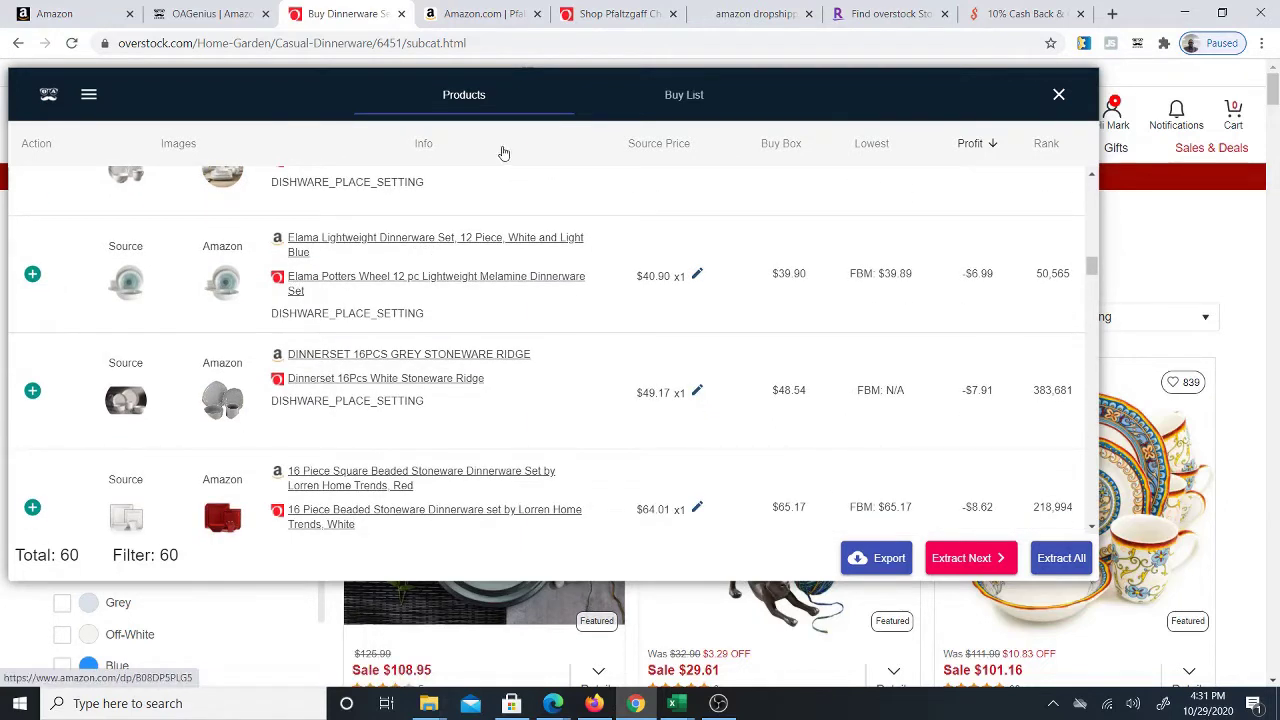
# Close the Amazon and Overstock pages of the Pfaltzgaff Chateau Cream set and return to the OAGenius matches
pyautogui.click(510, 14)
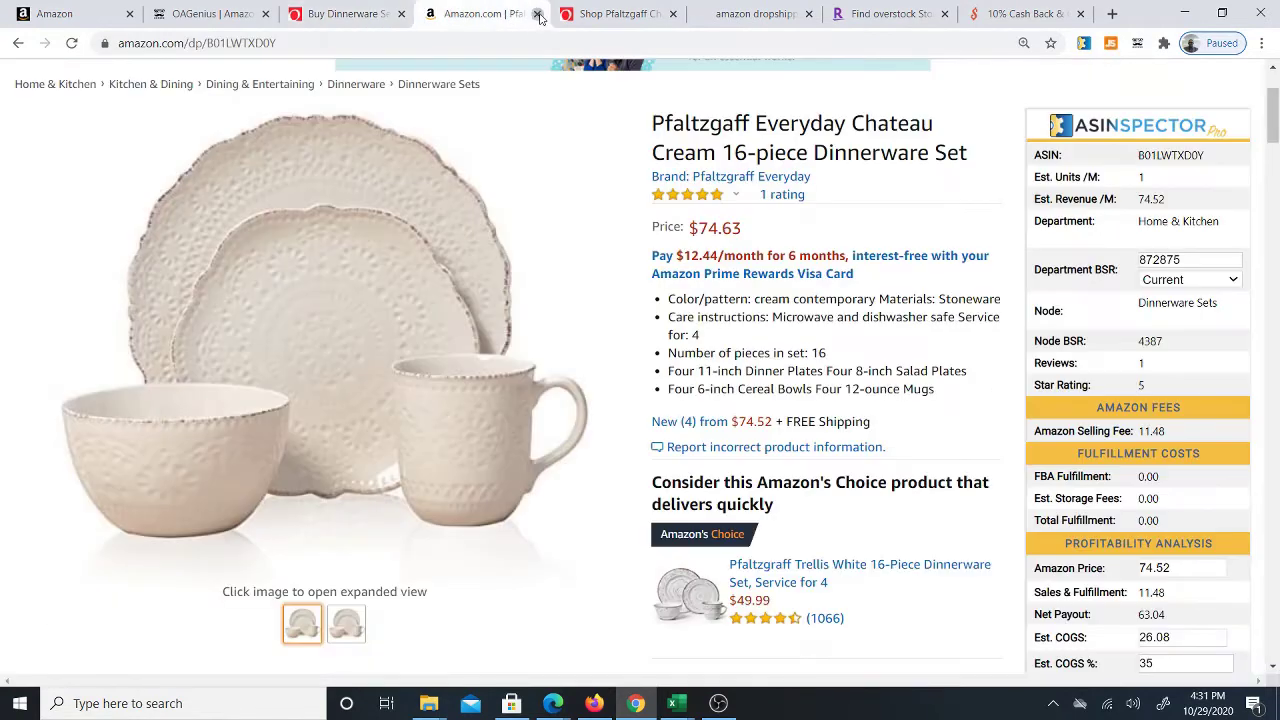
pyautogui.click(537, 14)
pyautogui.click(537, 14)
pyautogui.click(350, 14)
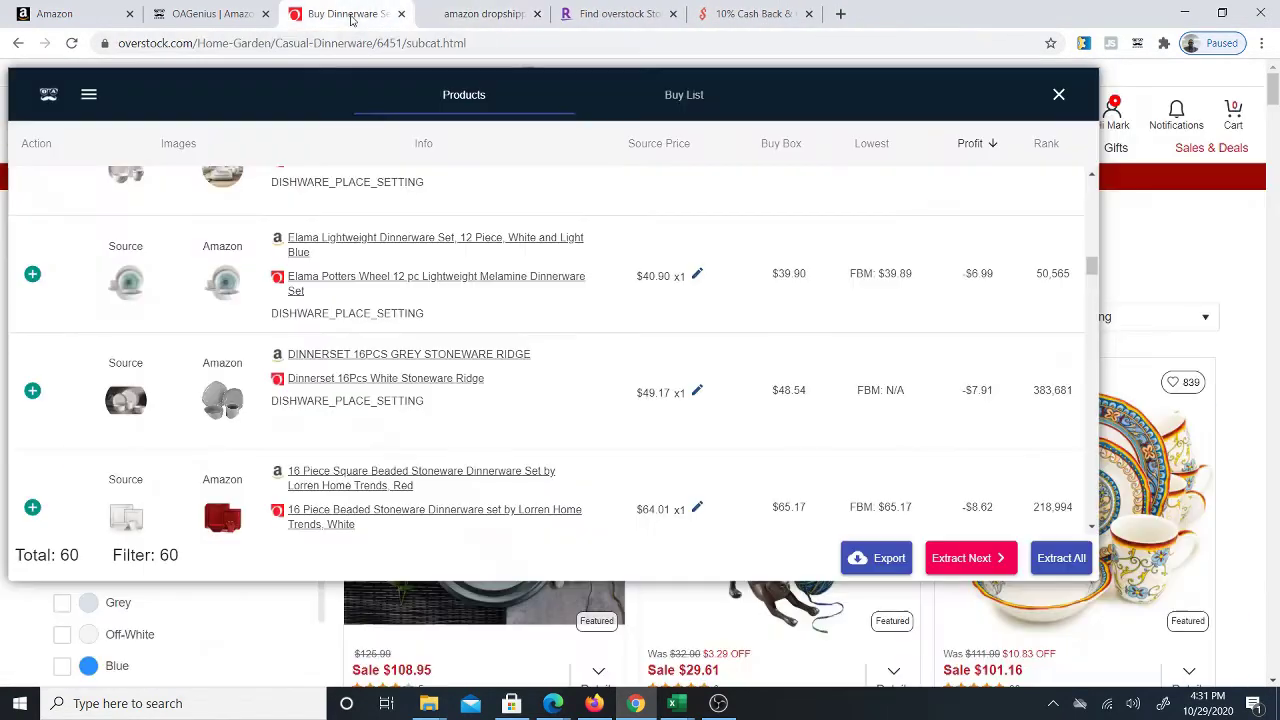
# Open the Overstock and Amazon pages of the Elama Potters Wheel 12 pc set to compare them, and return to the matches
pyautogui.click(379, 285)
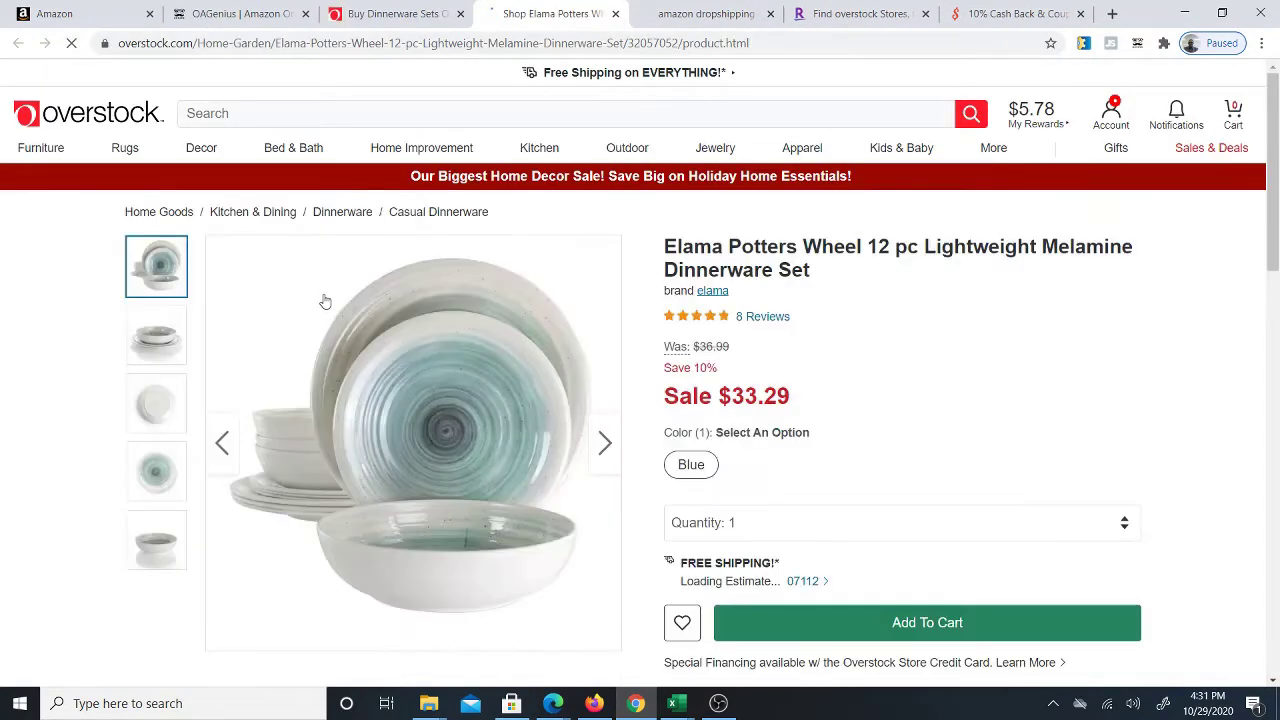
pyautogui.click(389, 15)
pyautogui.click(318, 242)
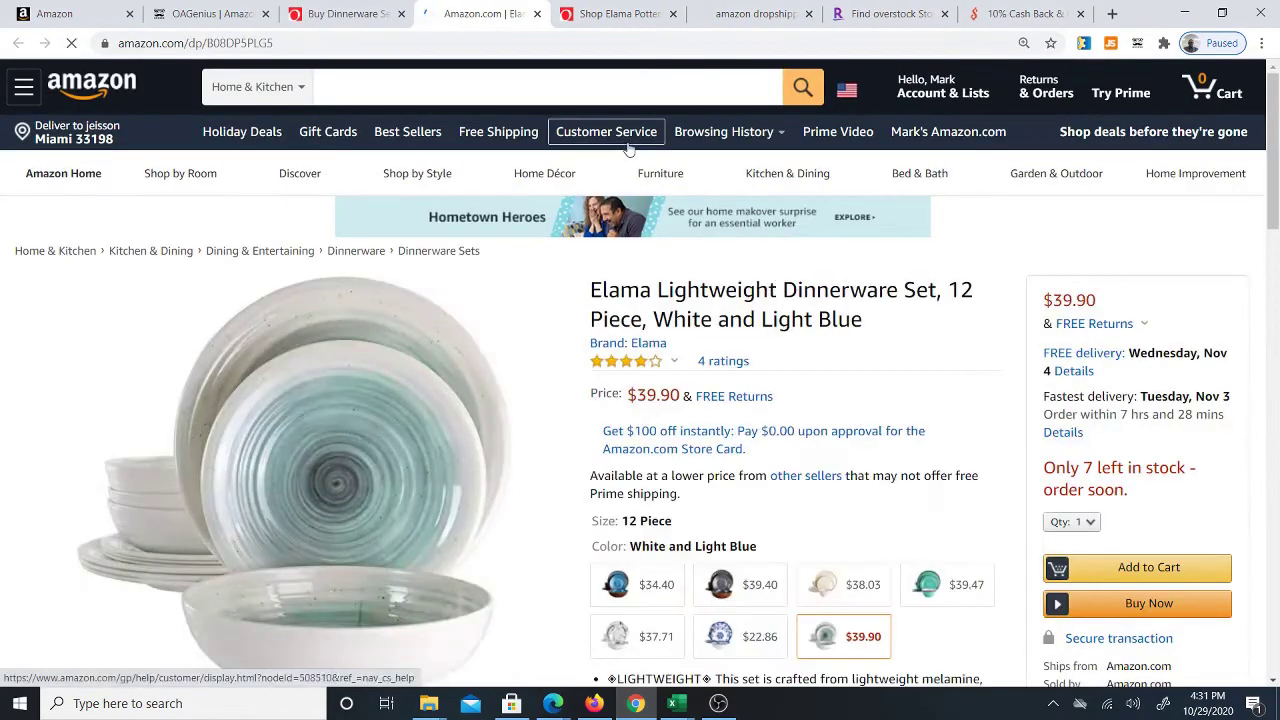
pyautogui.click(345, 14)
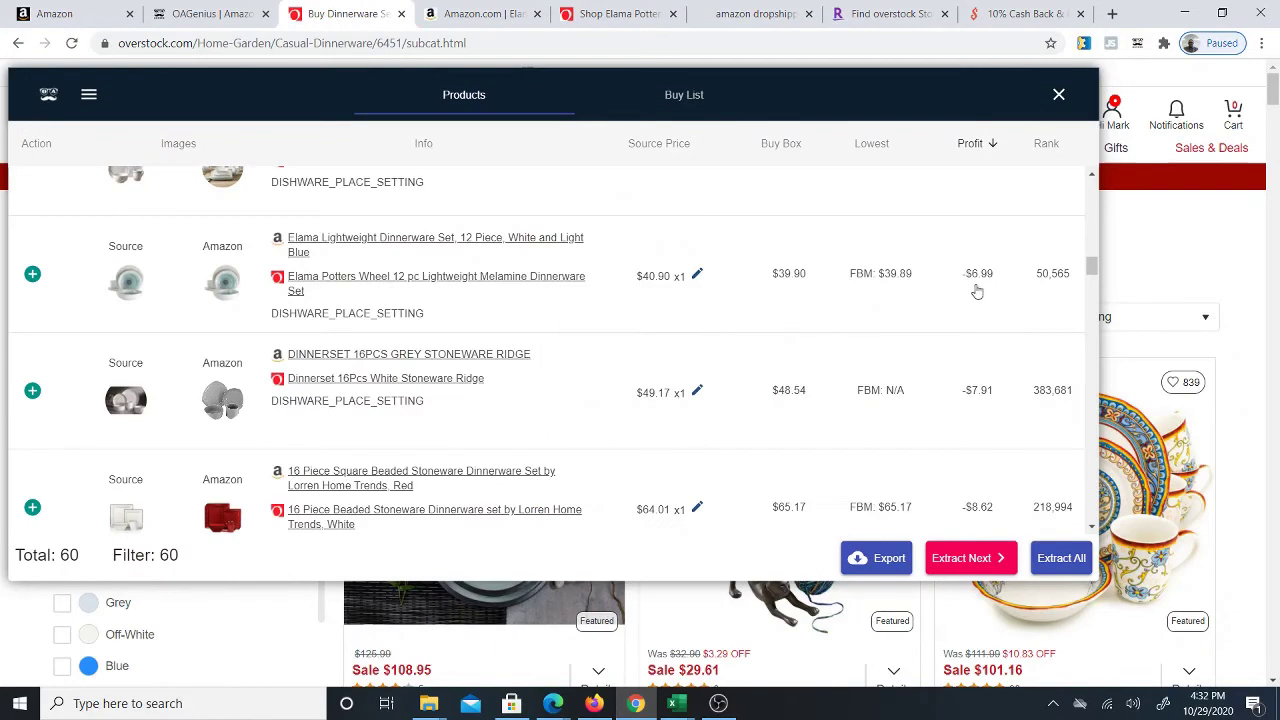
# Look through the remaining OAGenius matches, comparing profit and sales rank, and return to the start of the list
pyautogui.scroll(5, 943, 335)
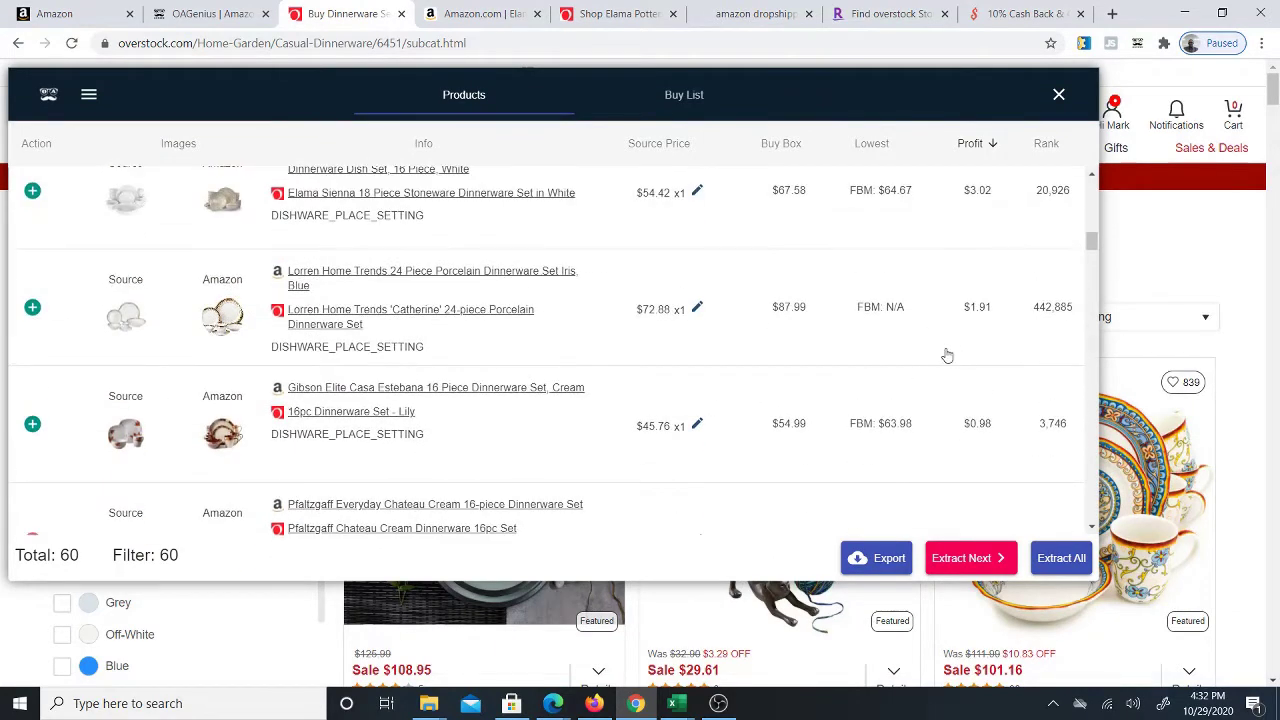
pyautogui.scroll(1, 947, 355)
pyautogui.scroll(-7, 946, 356)
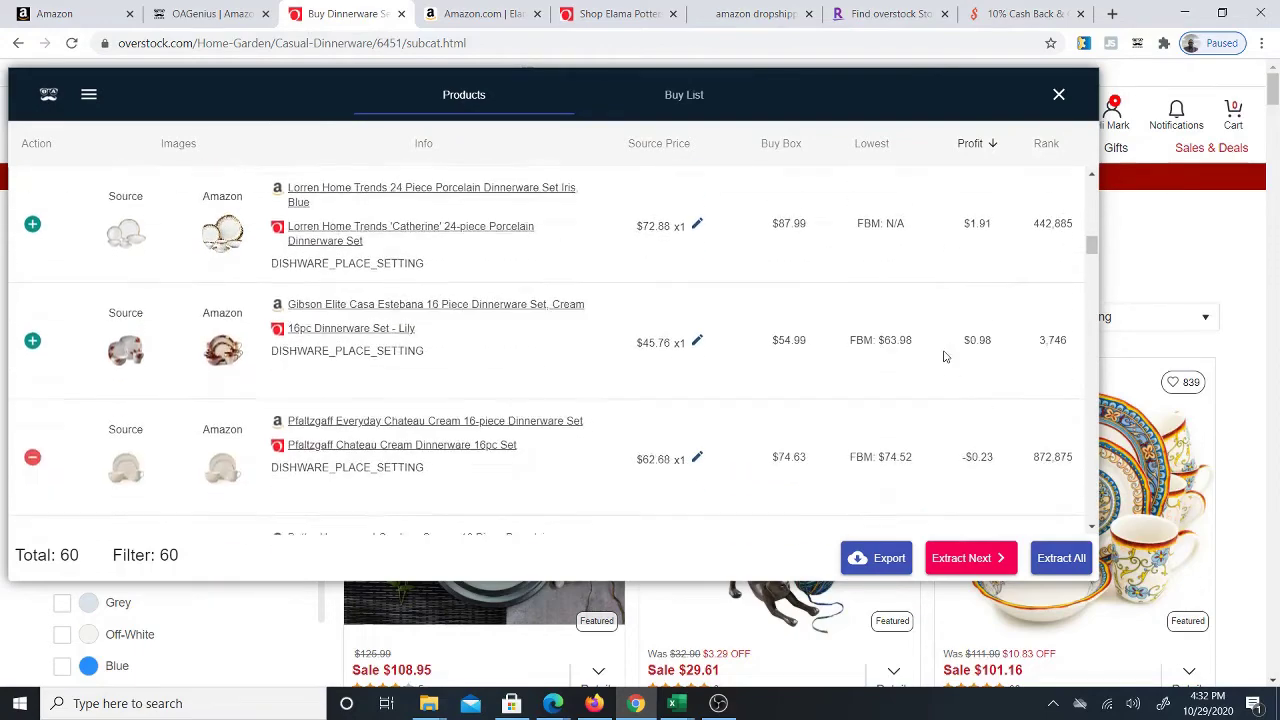
pyautogui.scroll(-6, 942, 356)
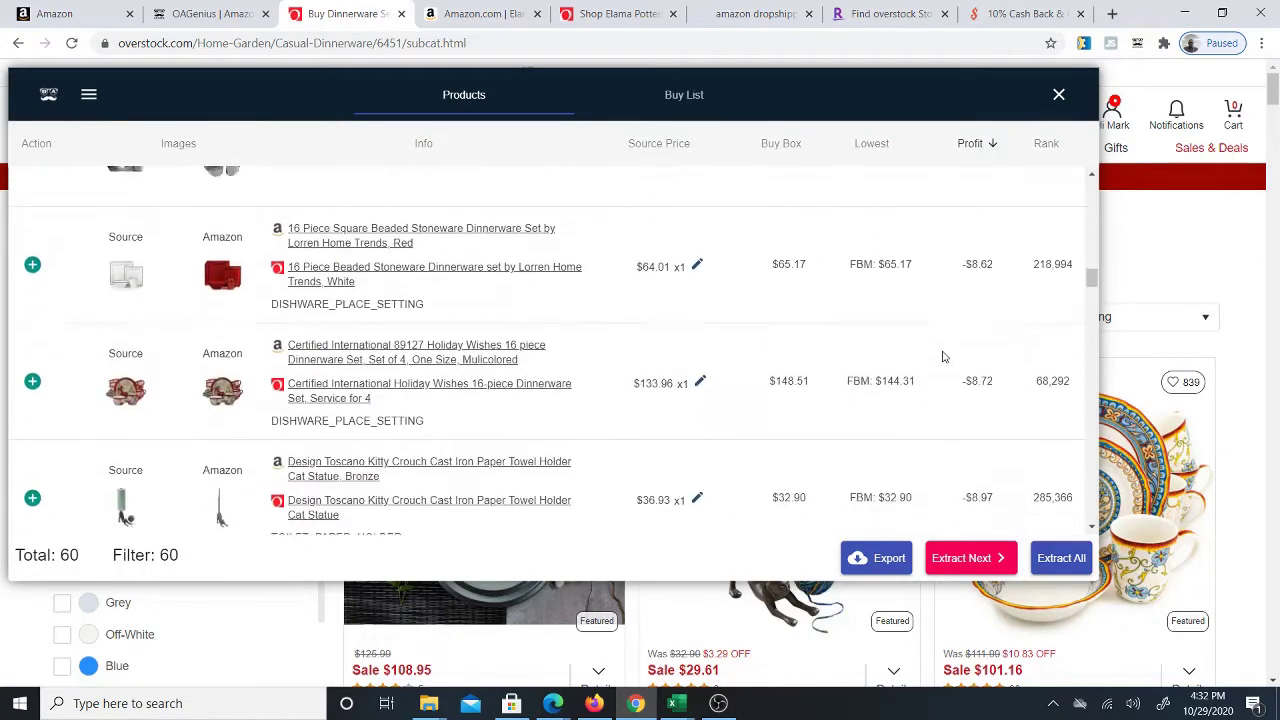
pyautogui.scroll(-4, 942, 357)
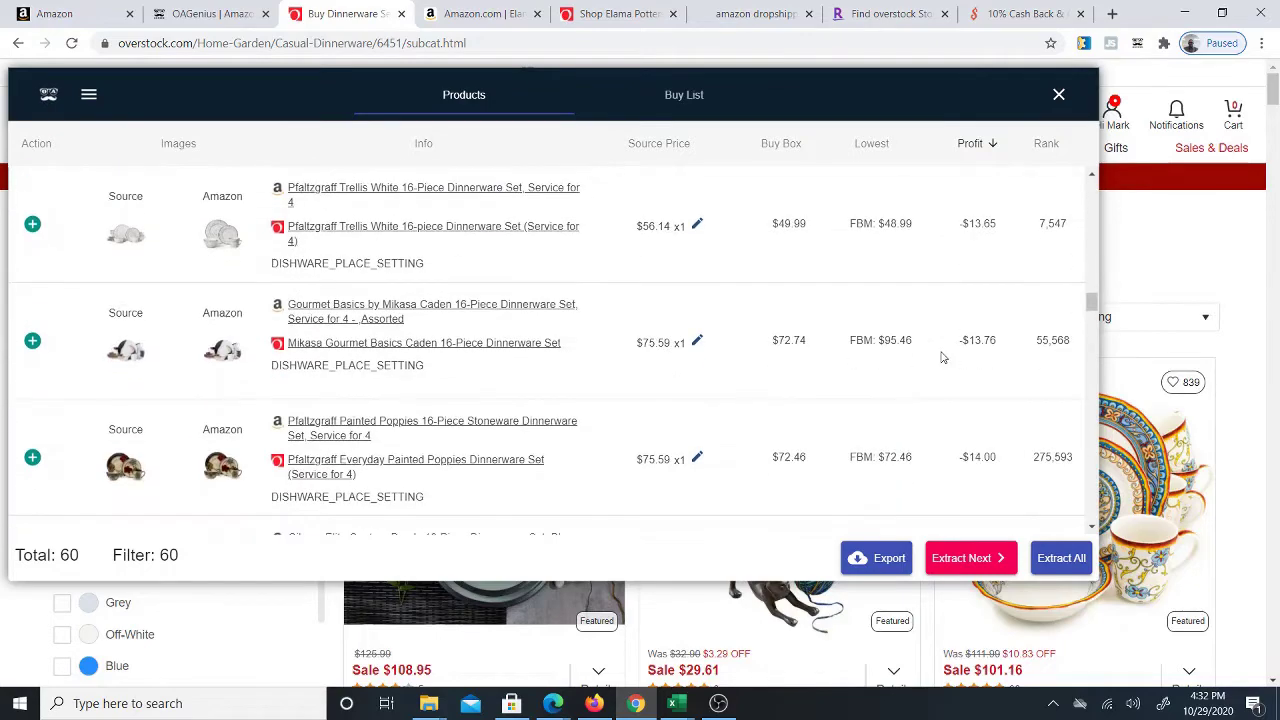
pyautogui.scroll(-6, 940, 358)
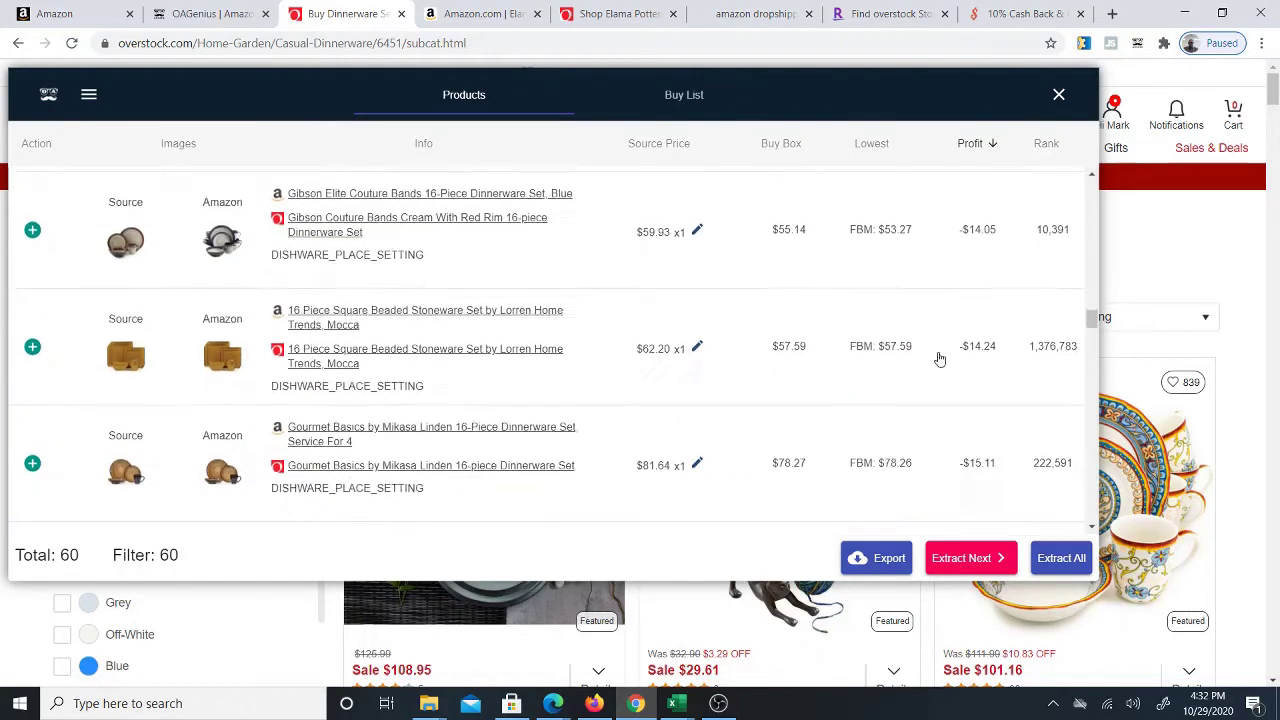
pyautogui.scroll(-5, 939, 357)
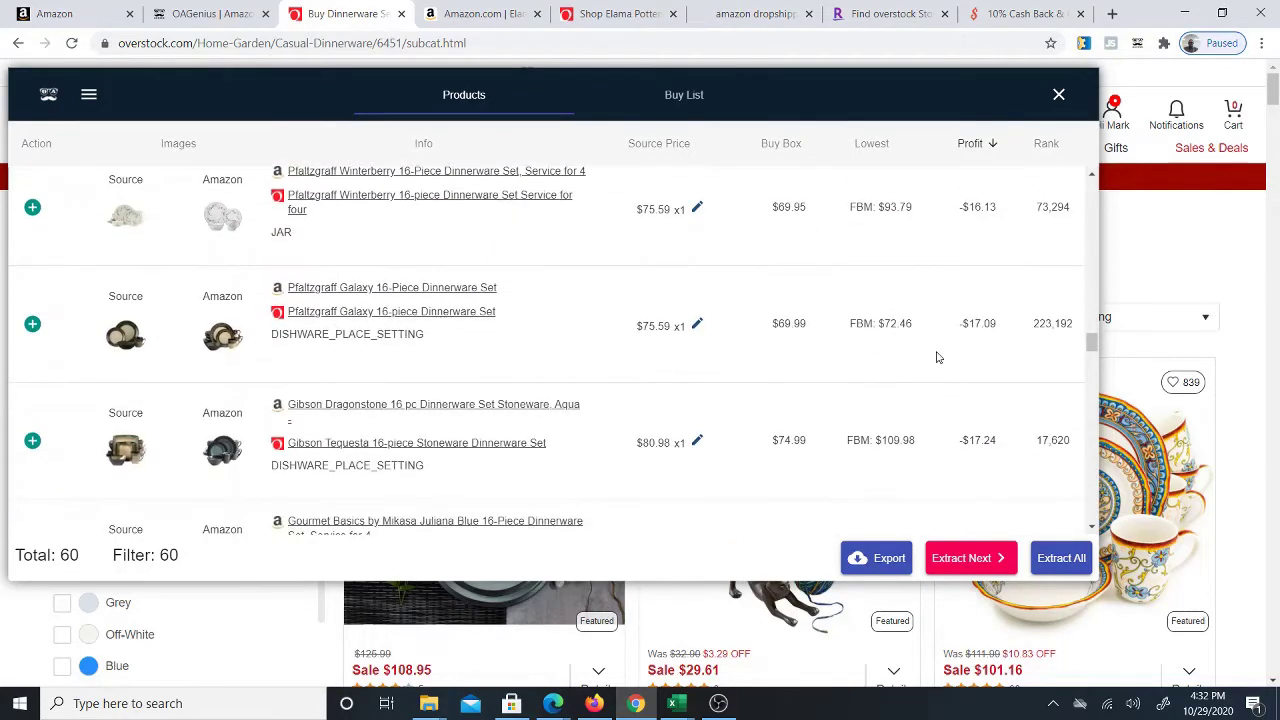
pyautogui.scroll(-6, 937, 361)
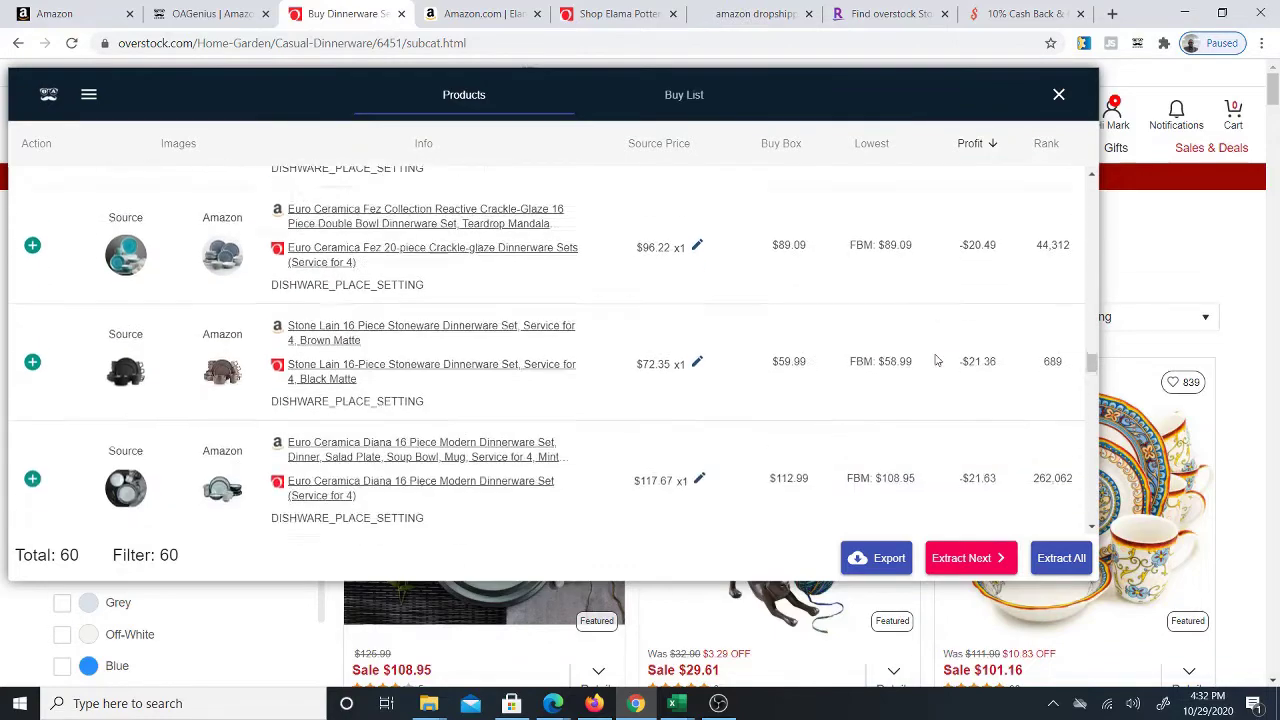
pyautogui.scroll(-2, 935, 360)
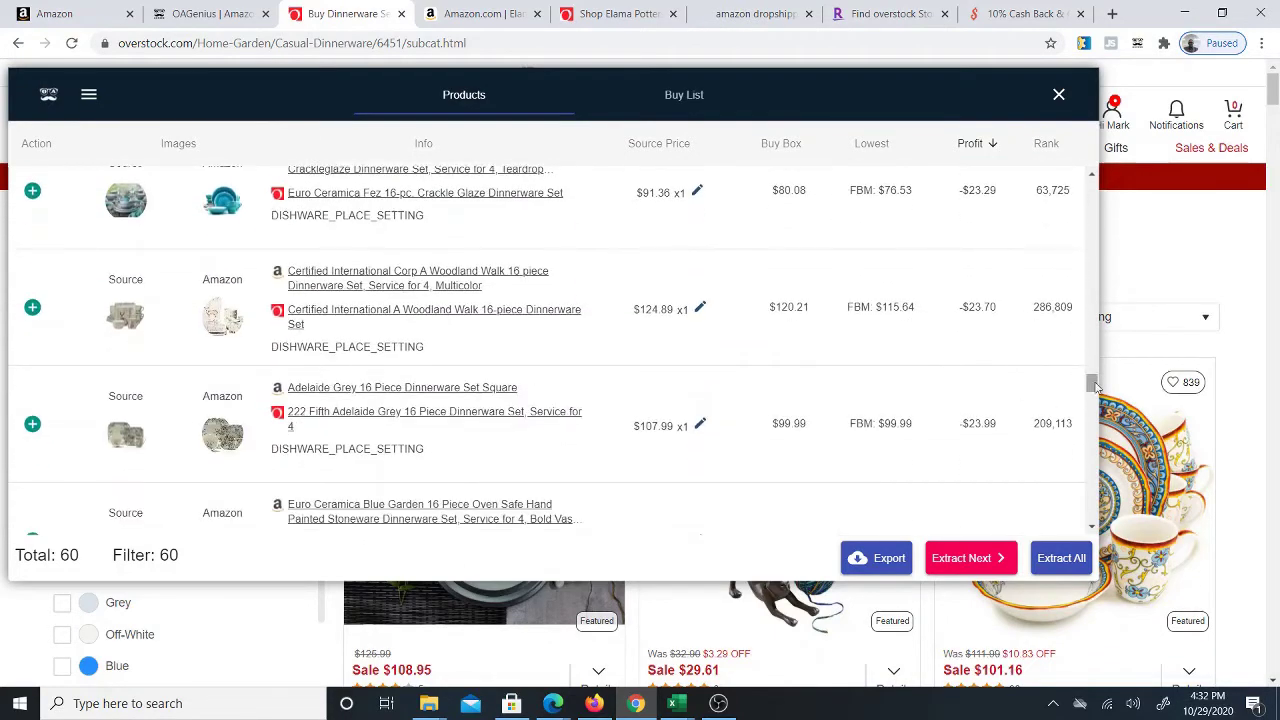
pyautogui.moveTo(1097, 385); pyautogui.dragTo(1078, 322)
pyautogui.moveTo(1078, 385); pyautogui.dragTo(1078, 186)
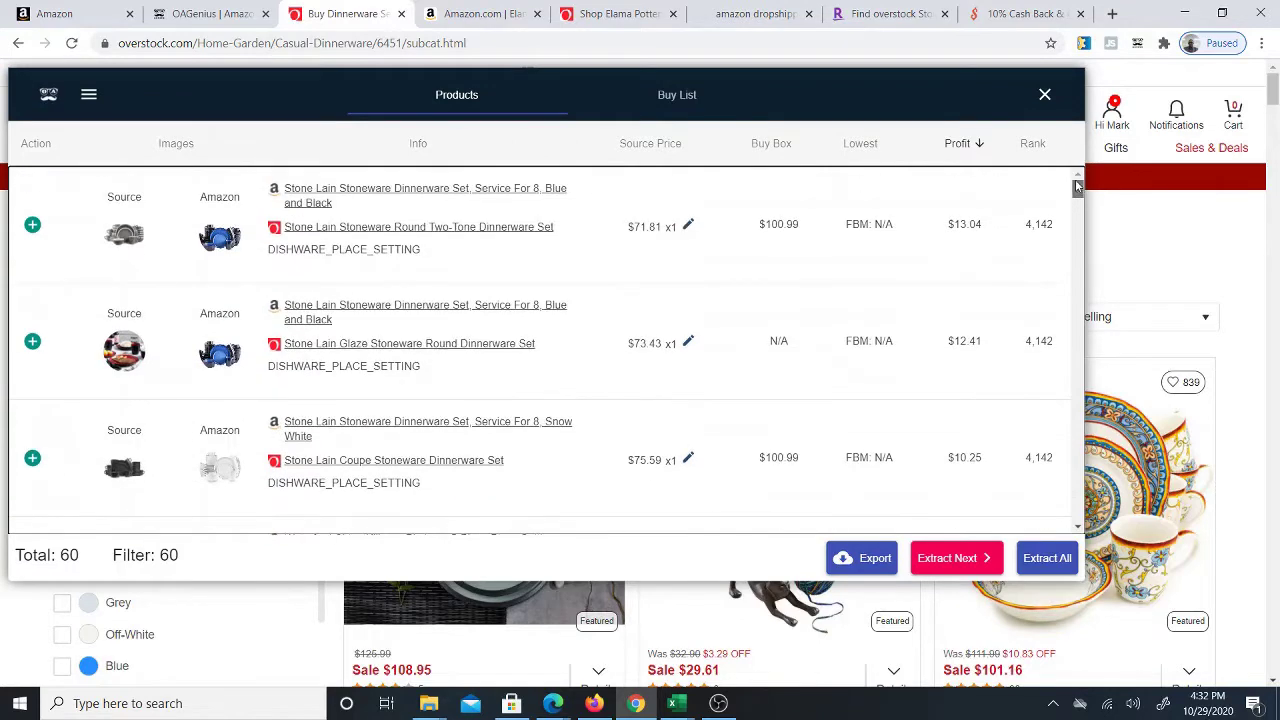
# Review the OAGenius buy list, export it as a CSV file and open the exported file in Excel
pyautogui.click(683, 96)
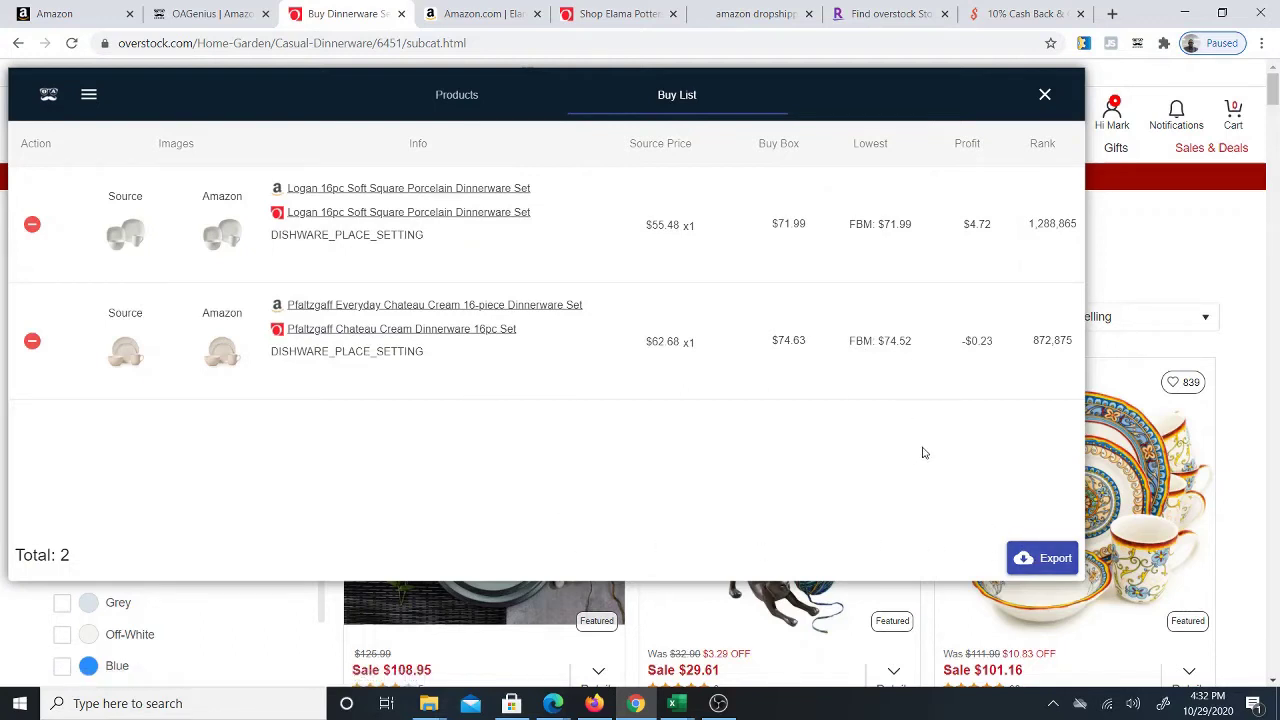
pyautogui.moveTo(988, 232)
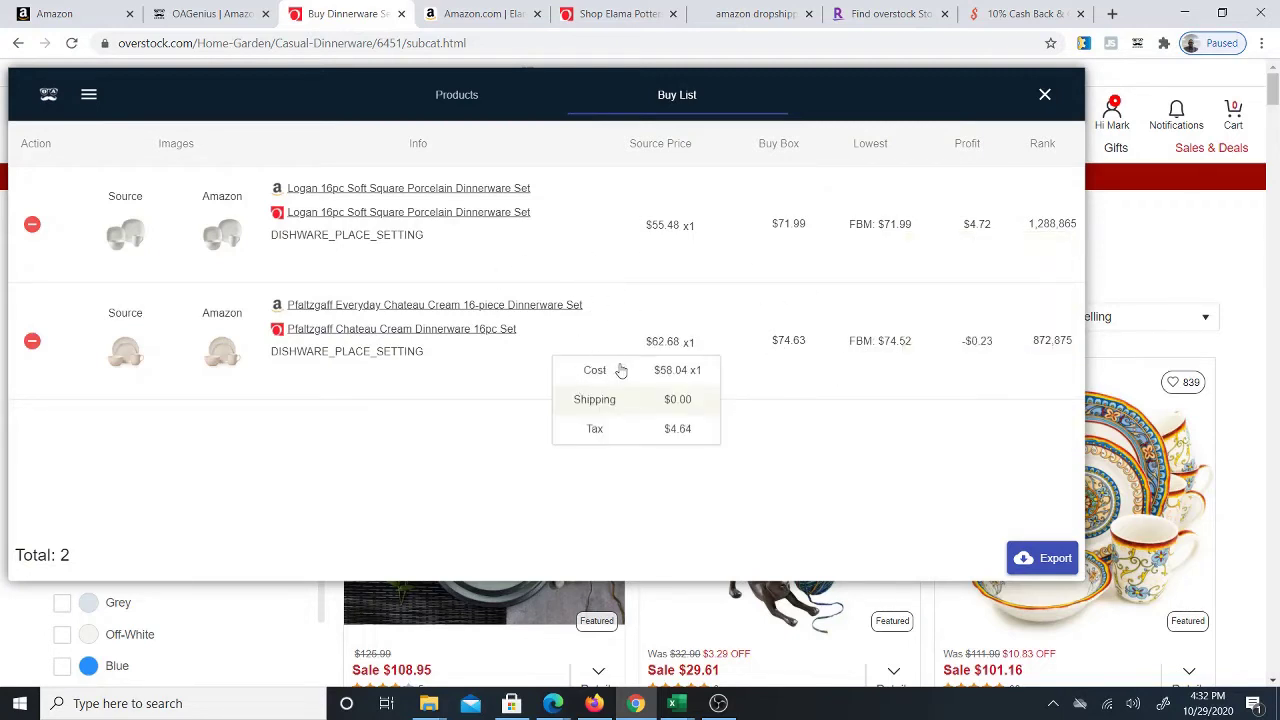
pyautogui.click(1040, 566)
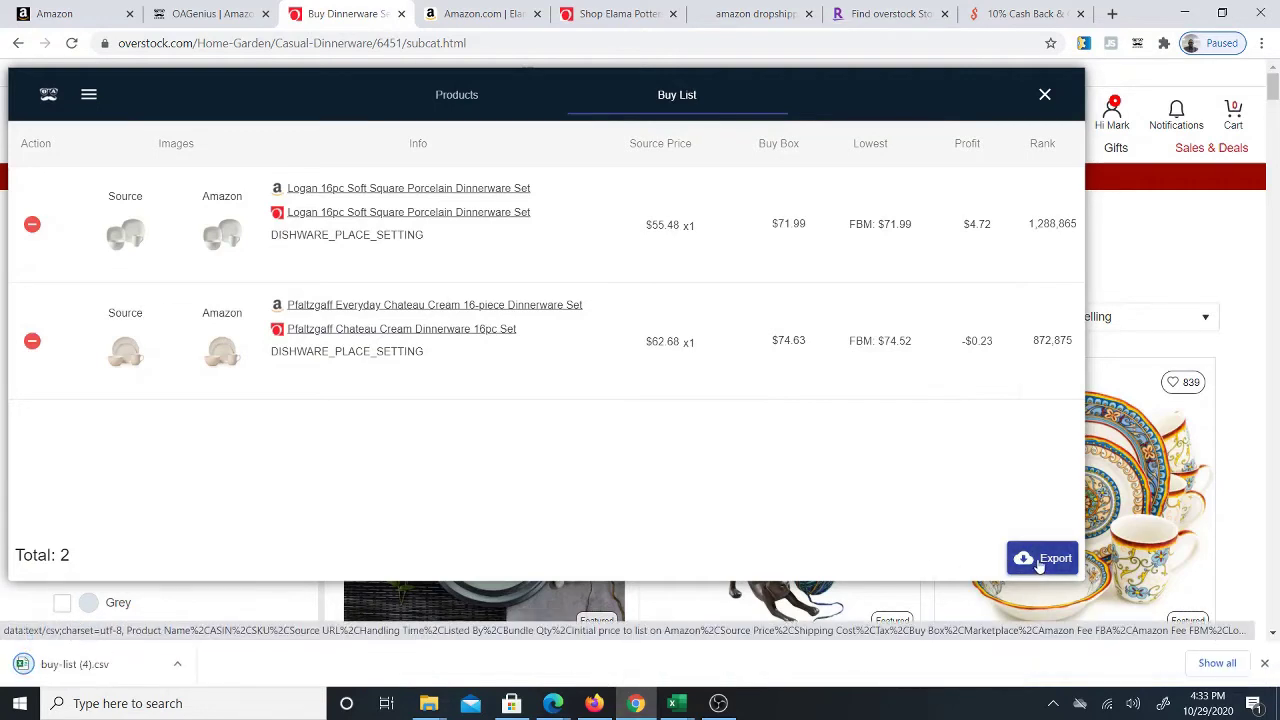
pyautogui.click(75, 664)
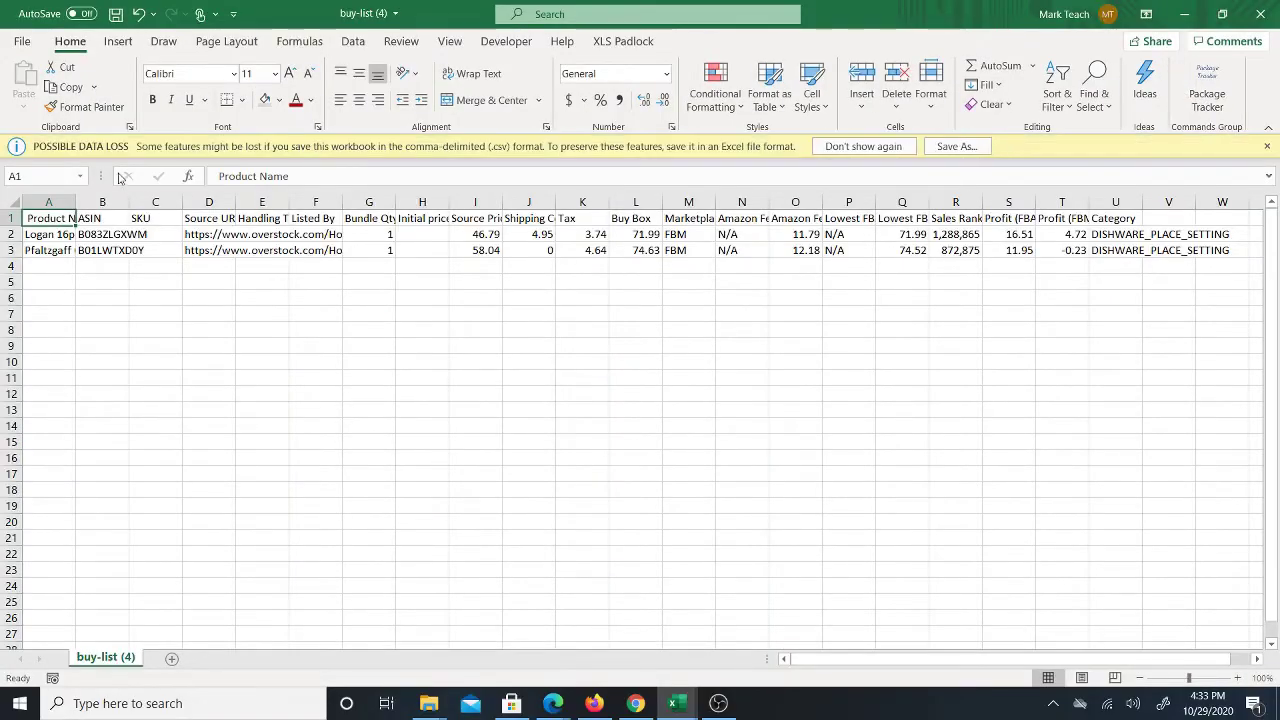
# Copy the exported buy list from the header row through both product rows, columns A to U, and switch to the OAGENIUS DATA ANALYZER workbook
pyautogui.moveTo(52, 216); pyautogui.dragTo(1120, 255)
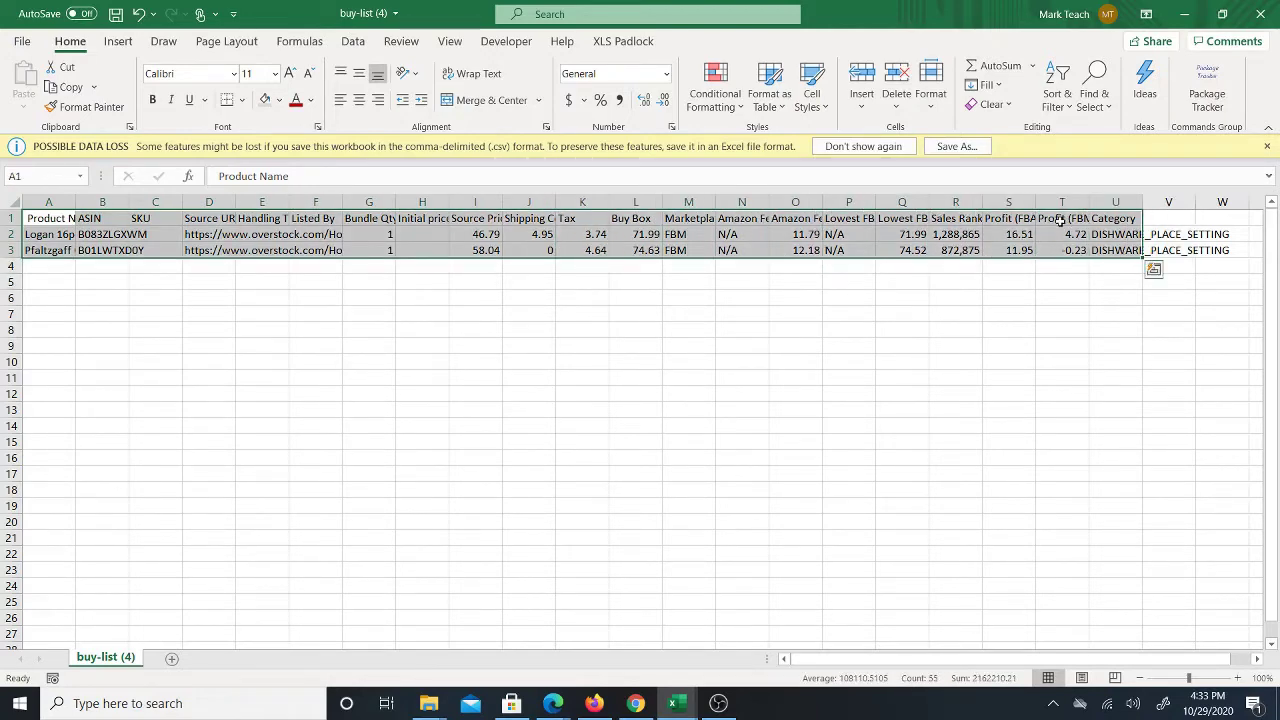
pyautogui.rightClick(1060, 220)
pyautogui.click(990, 196)
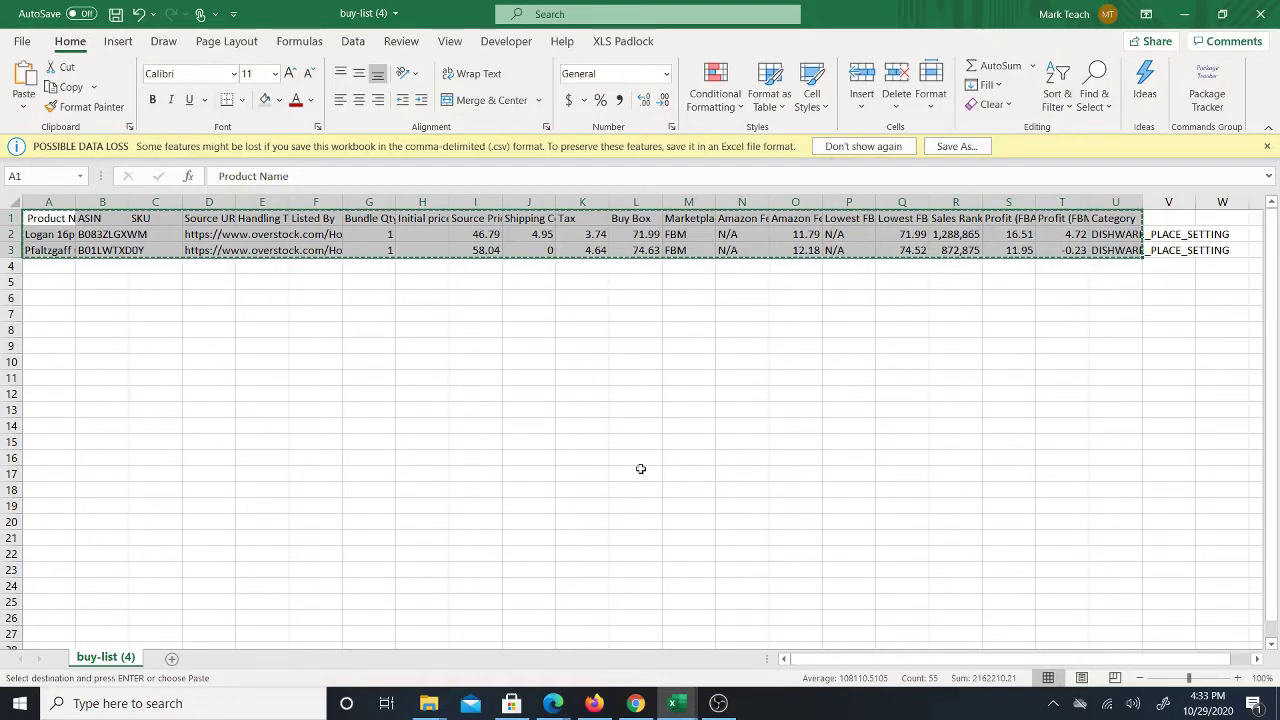
pyautogui.click(677, 704)
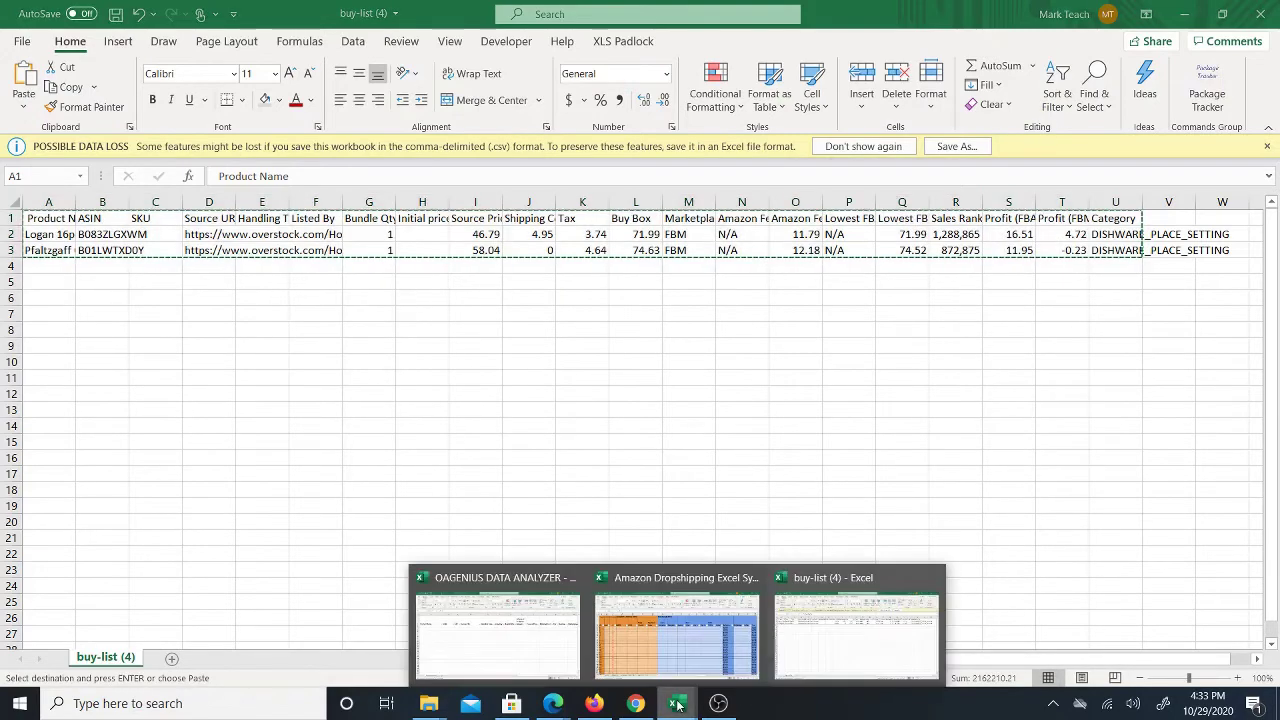
pyautogui.click(510, 634)
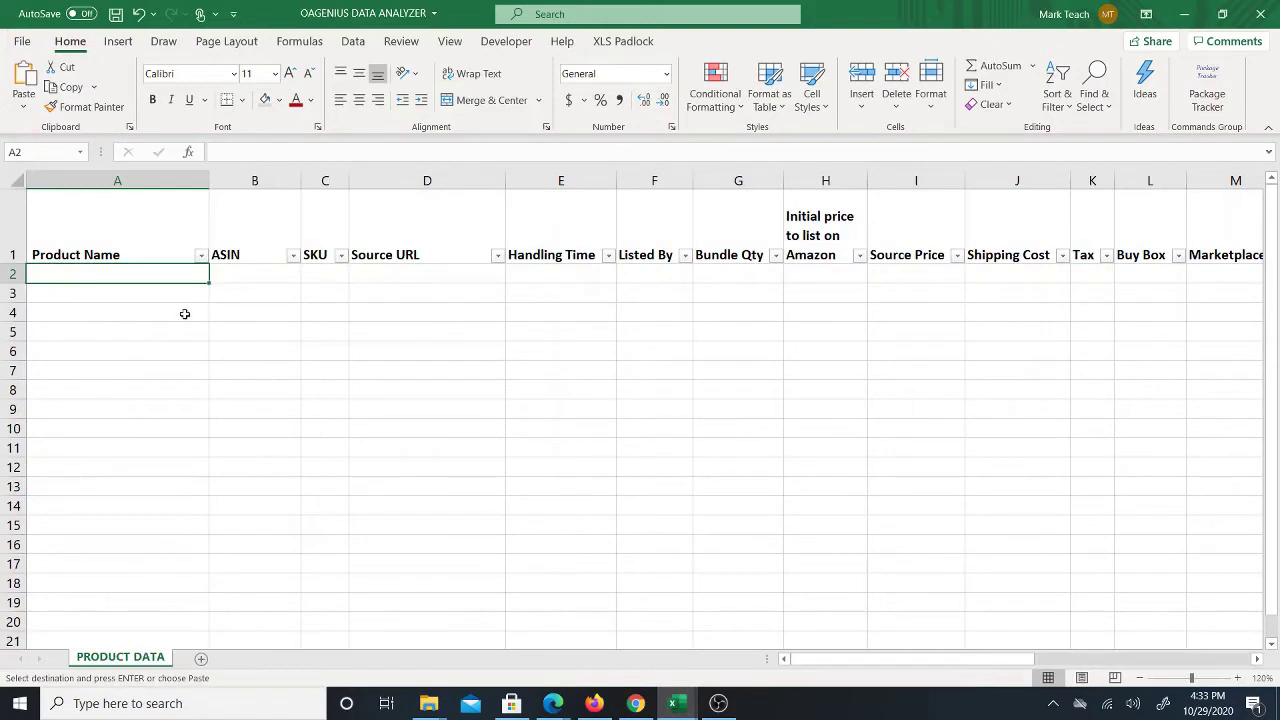
pyautogui.rightClick(158, 273)
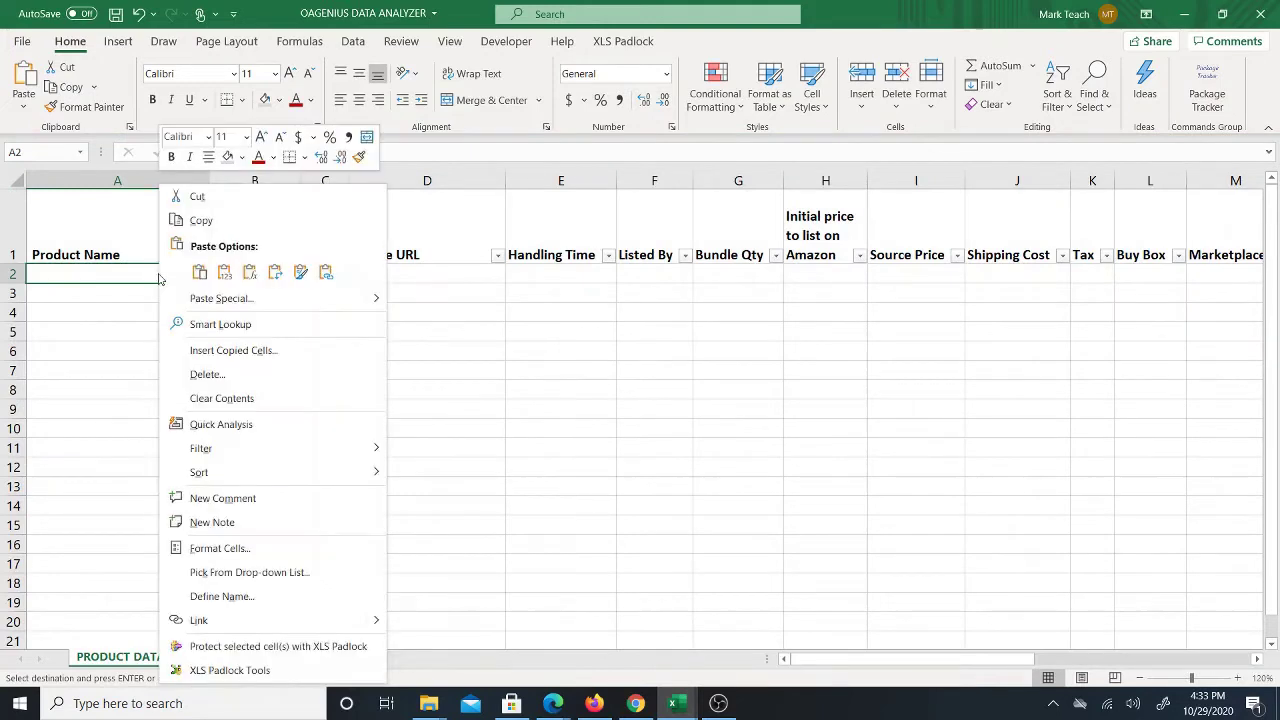
pyautogui.click(225, 272)
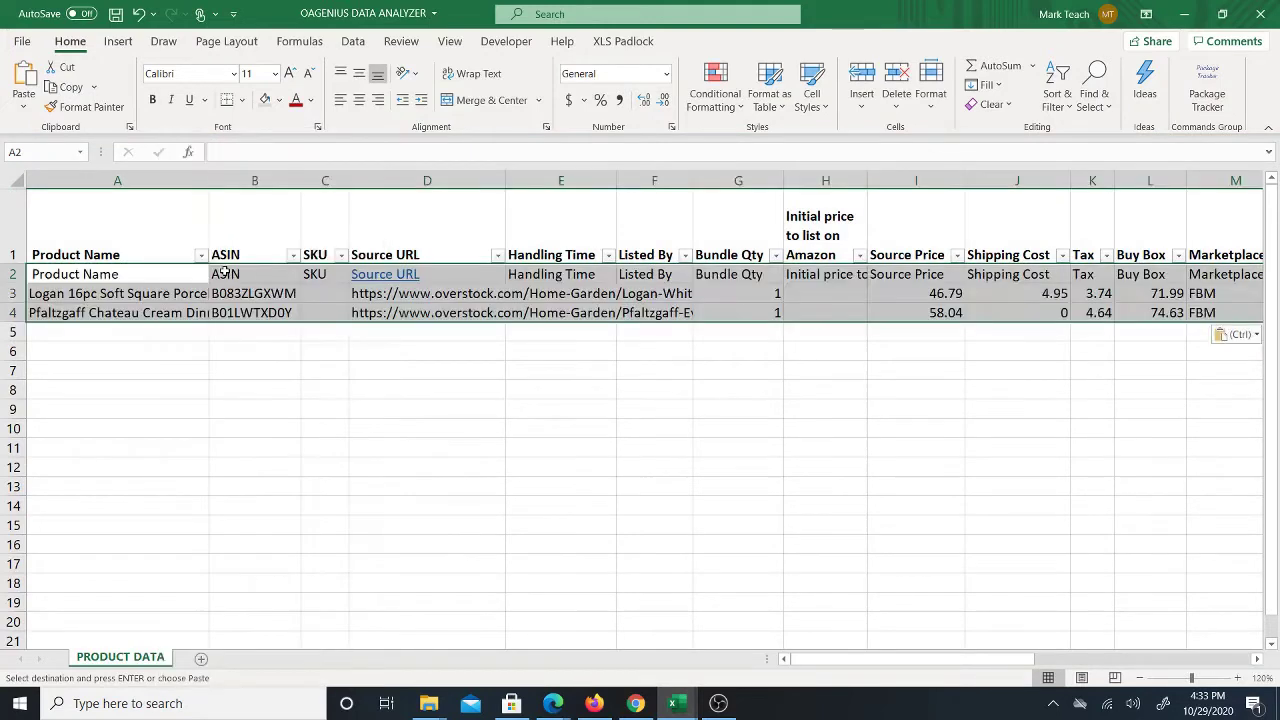
pyautogui.click(138, 13)
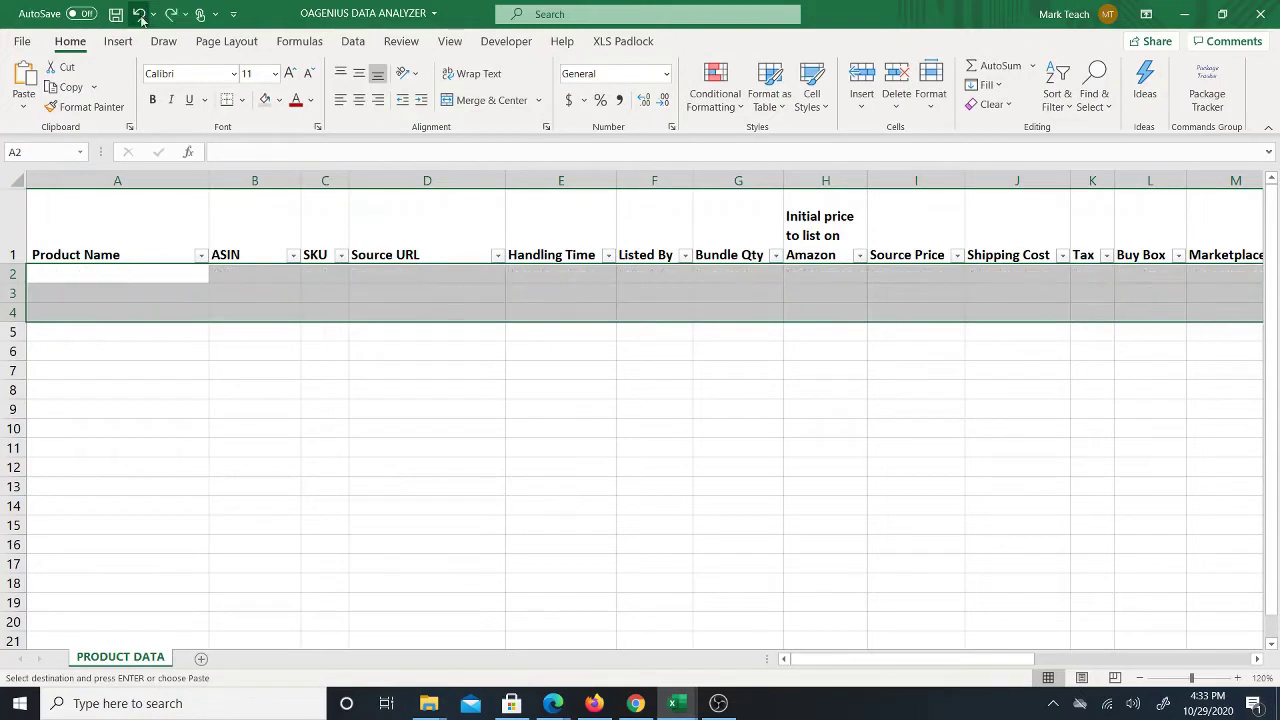
# Paste the copied buy list as values into the PRODUCT DATA sheet starting at cell A1
pyautogui.click(127, 230)
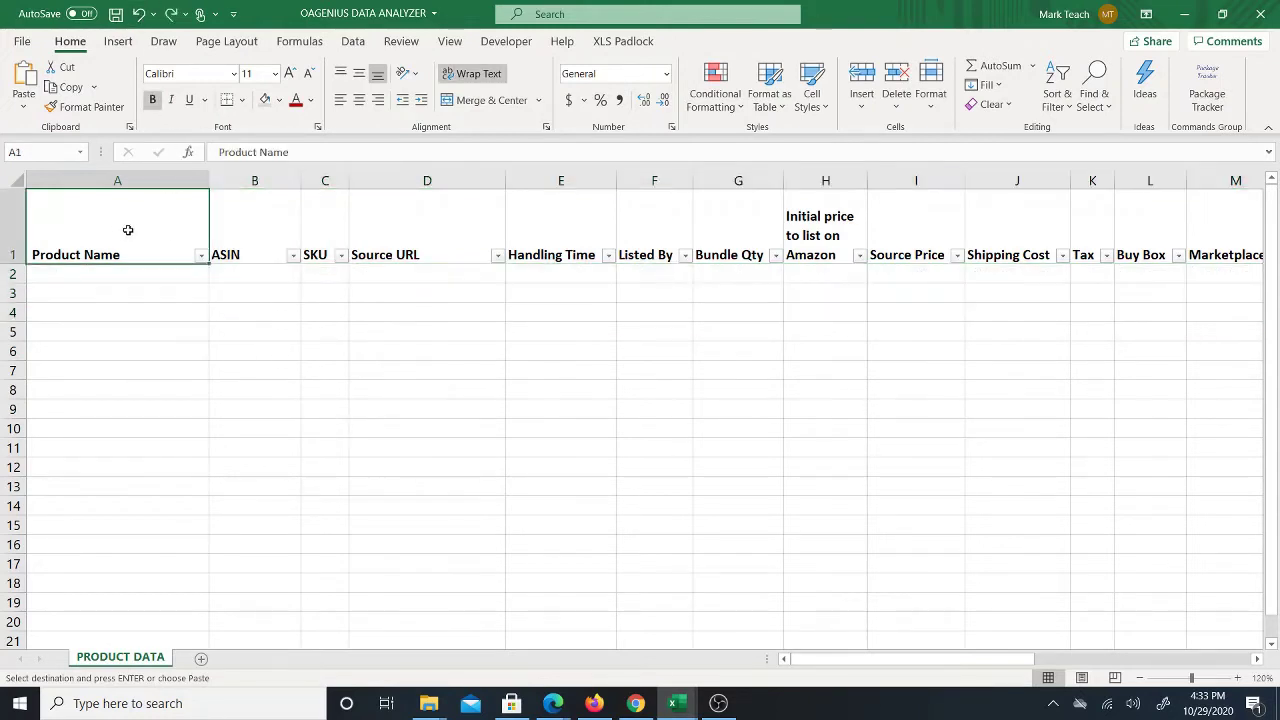
pyautogui.rightClick(128, 230)
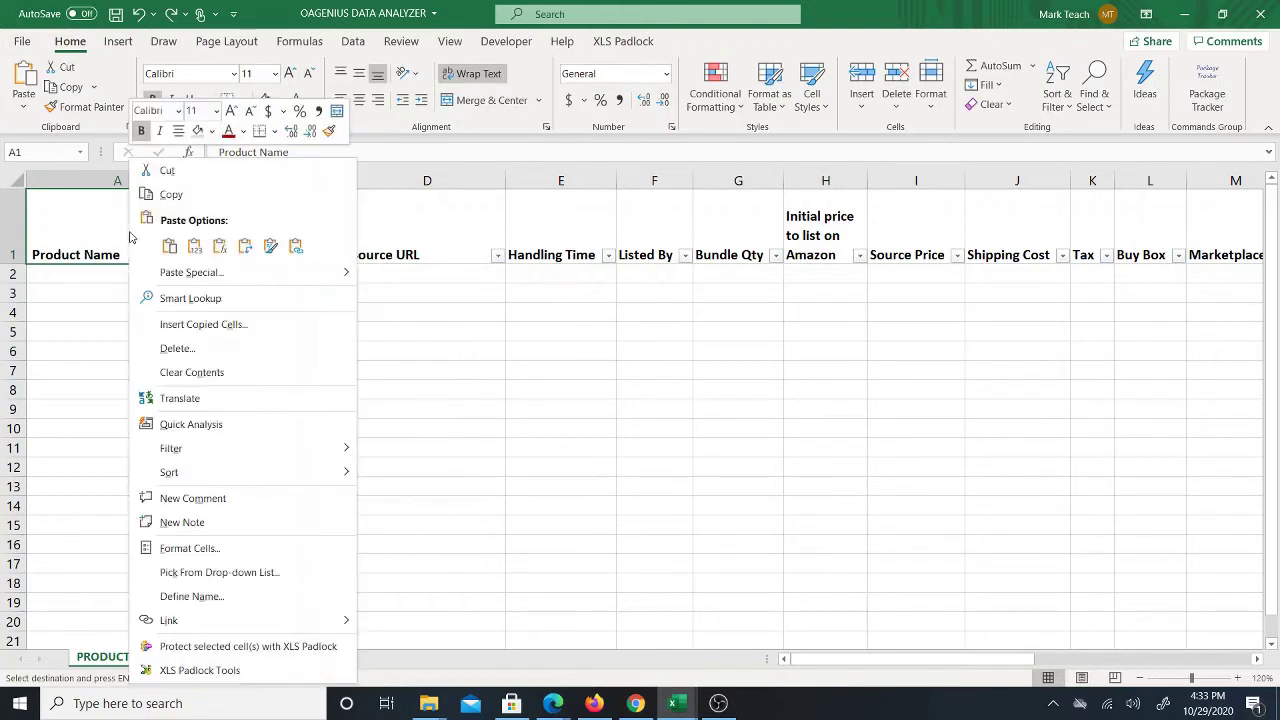
pyautogui.click(195, 246)
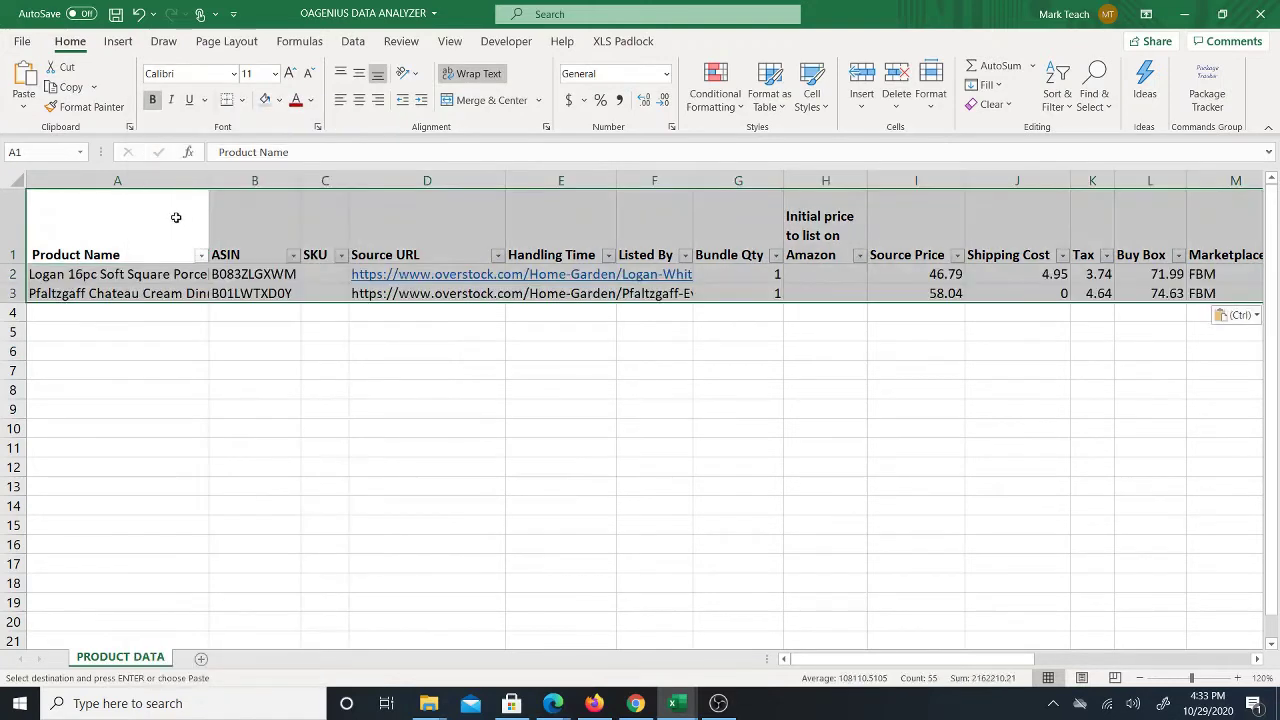
# Examine the pasted Logan dinnerware row and its column headers from Product Name through the initial Amazon list price
pyautogui.click(165, 276)
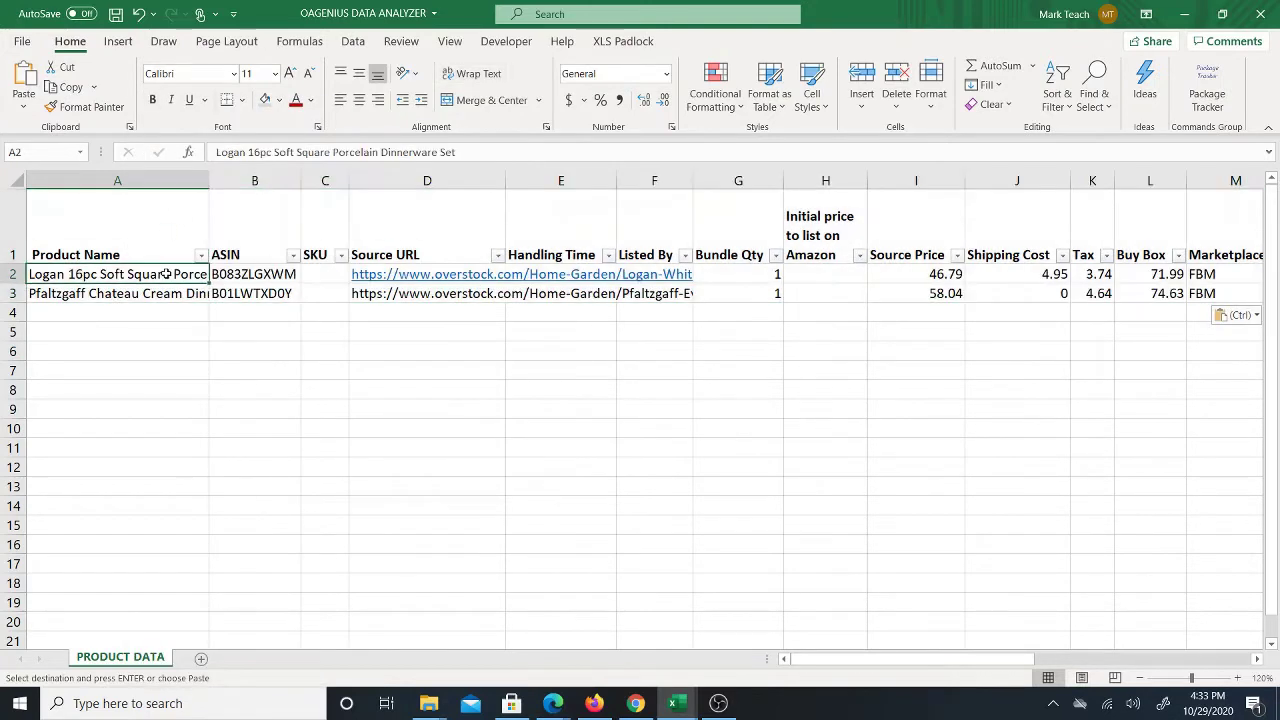
pyautogui.press('Right')
pyautogui.press('Right')
pyautogui.press('Right')
pyautogui.press('Right')
pyautogui.press('Right')
pyautogui.press('Right')
pyautogui.press('Right')
pyautogui.press('Right')
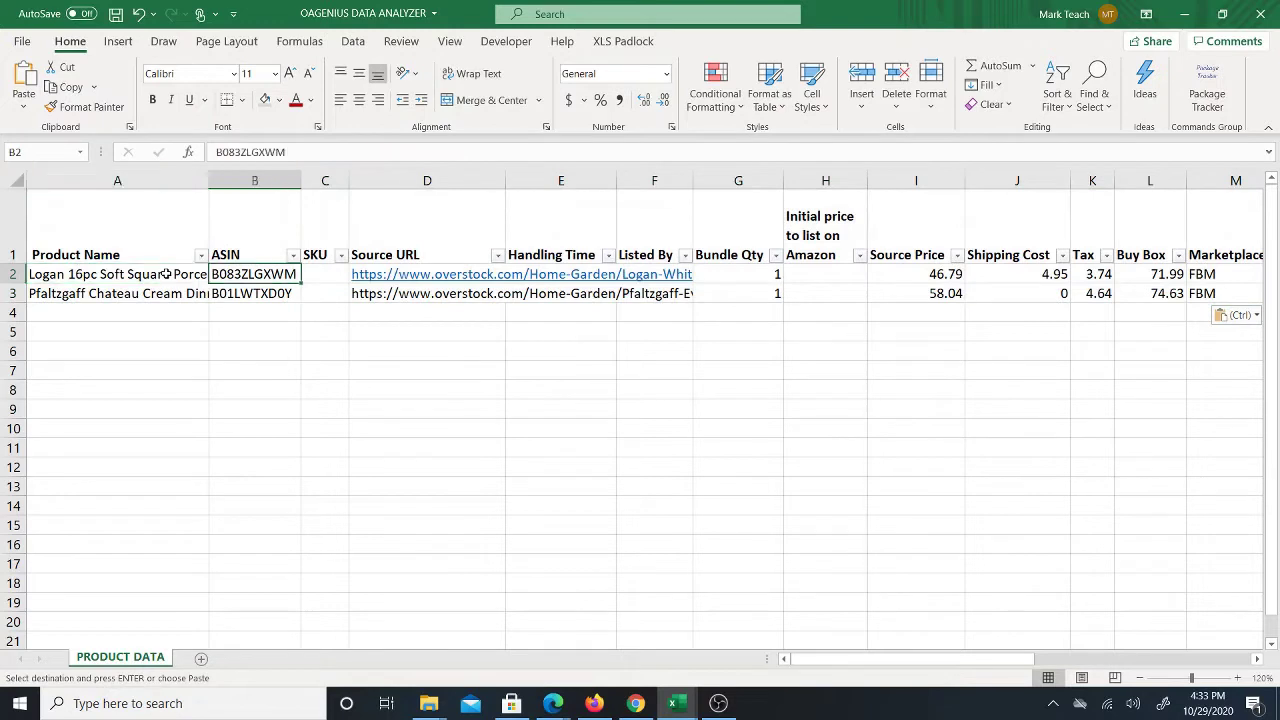
pyautogui.press('Left')
pyautogui.press('Left')
pyautogui.press('Left')
pyautogui.press('Left')
pyautogui.press('Left')
pyautogui.press('Left')
pyautogui.press('Left')
pyautogui.press('Left')
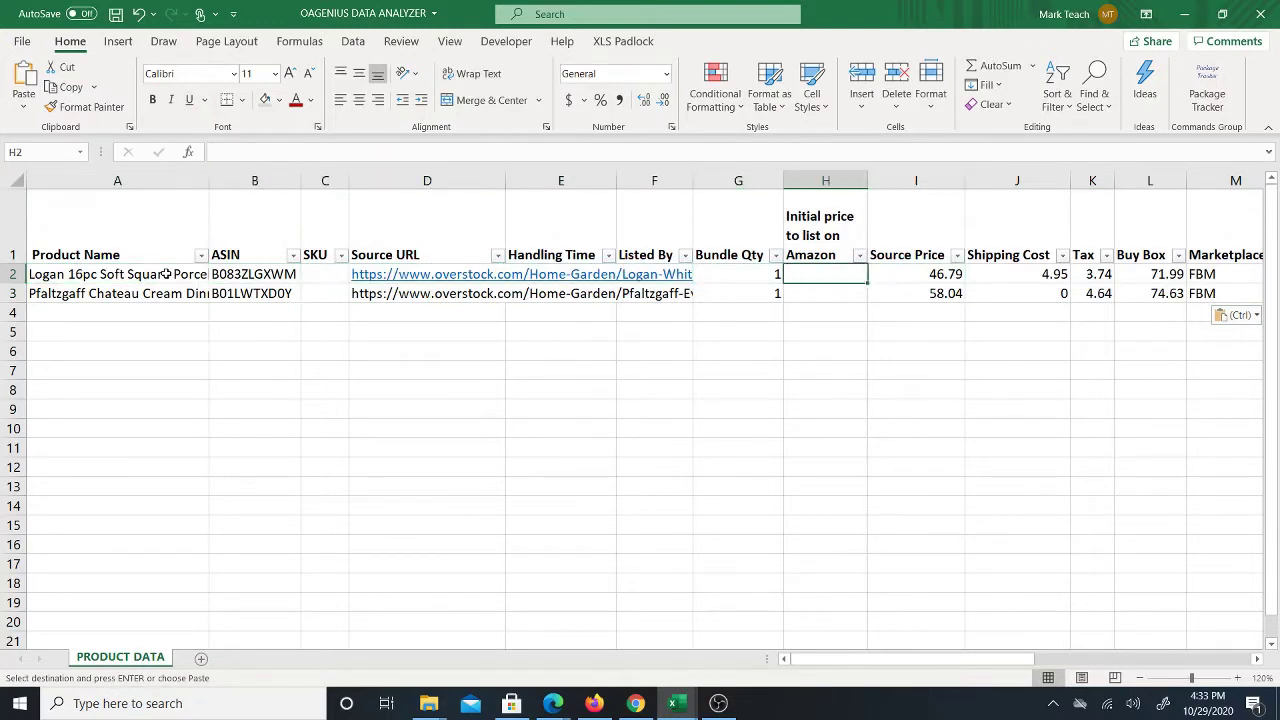
pyautogui.press('Up')
pyautogui.press('Right')
pyautogui.press('Right')
pyautogui.press('Right')
pyautogui.press('Right')
pyautogui.press('Right')
pyautogui.press('Right')
pyautogui.press('Right')
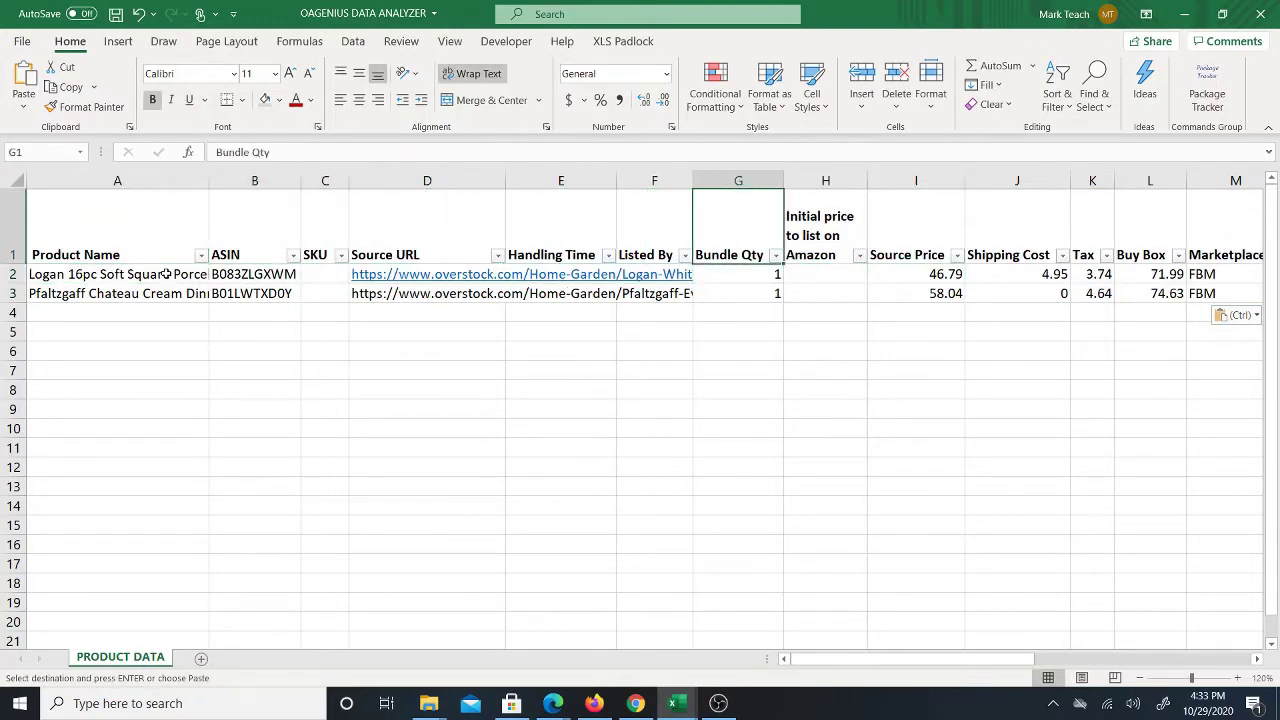
# Examine the Logan row's remaining data and the calculated columns for links, units, tax, cost of supply and FBM profit
pyautogui.press('Down')
pyautogui.press('Right')
pyautogui.press('Right')
pyautogui.press('Right')
pyautogui.press('Right')
pyautogui.press('Right')
pyautogui.press('Right')
pyautogui.press('Right')
pyautogui.press('Right')
pyautogui.press('Right')
pyautogui.press('Right')
pyautogui.press('Right')
pyautogui.press('Right')
pyautogui.press('Right')
pyautogui.press('Right')
pyautogui.press('Right')
pyautogui.press('Right')
pyautogui.press('Right')
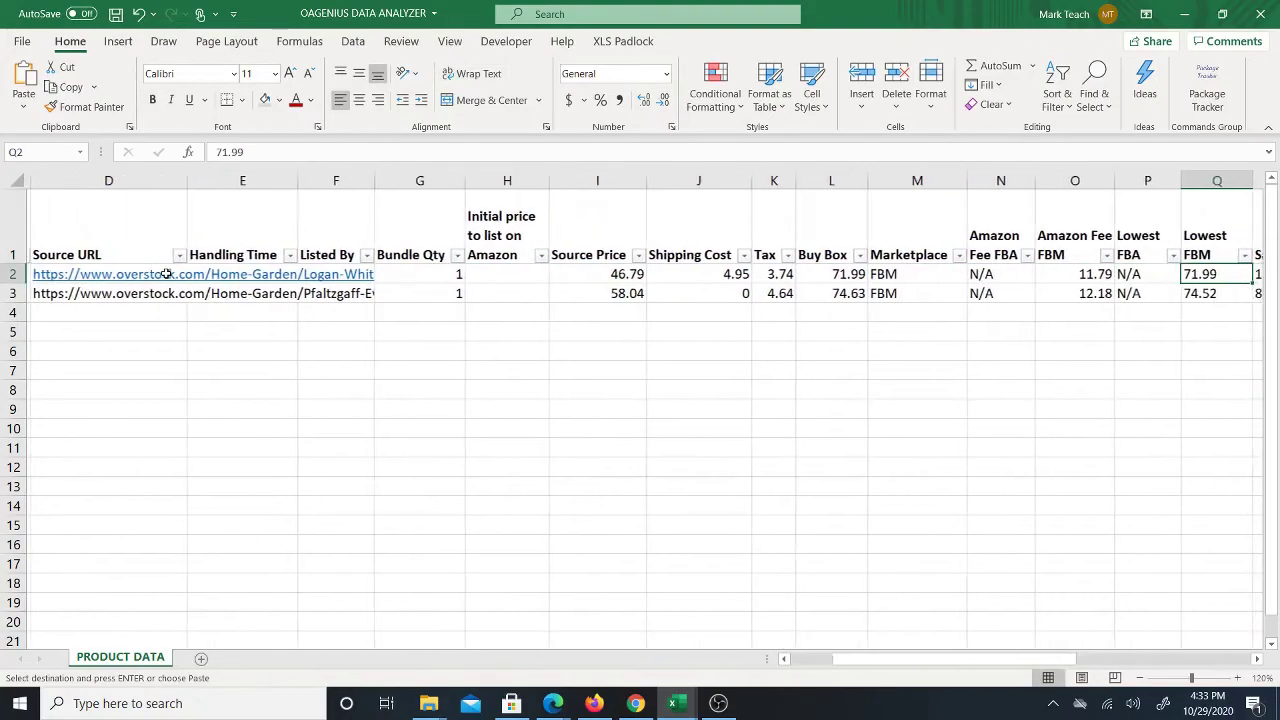
pyautogui.press('Right')
pyautogui.press('Right')
pyautogui.press('Right')
pyautogui.press('Right')
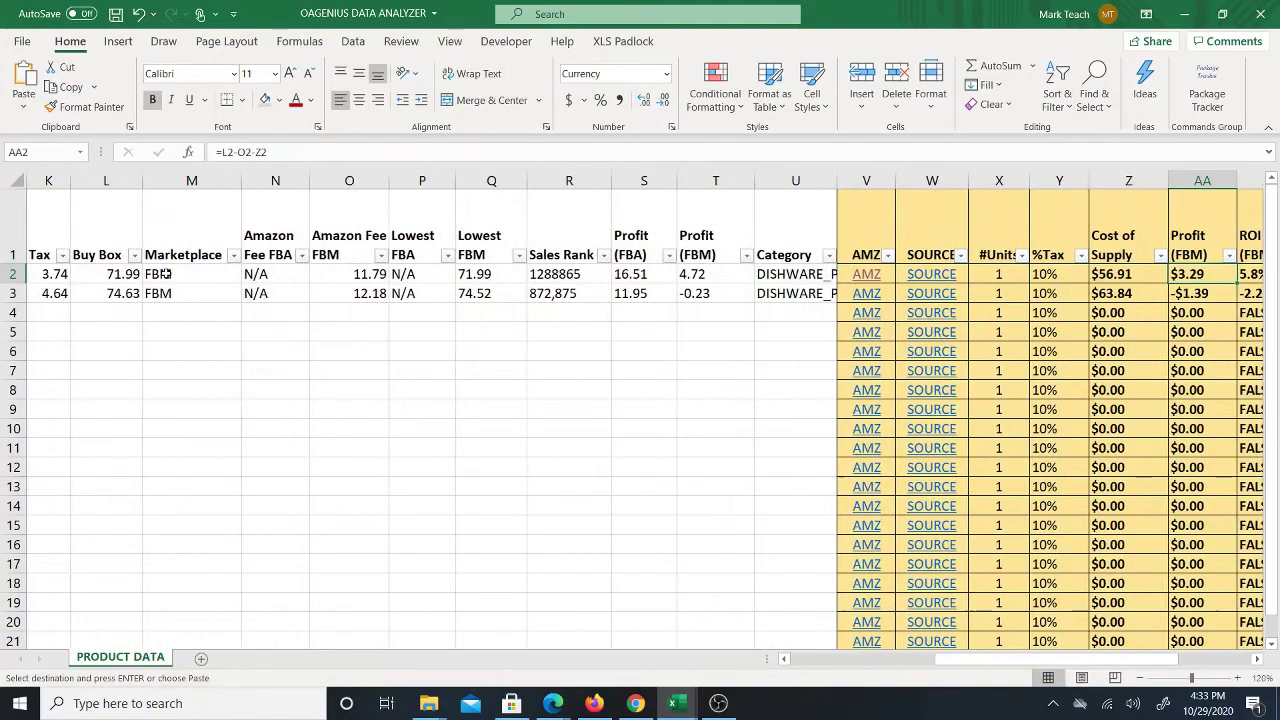
pyautogui.press('Left')
pyautogui.press('Left')
pyautogui.press('Left')
pyautogui.press('Left')
pyautogui.press('Left')
pyautogui.press('Left')
pyautogui.press('Left')
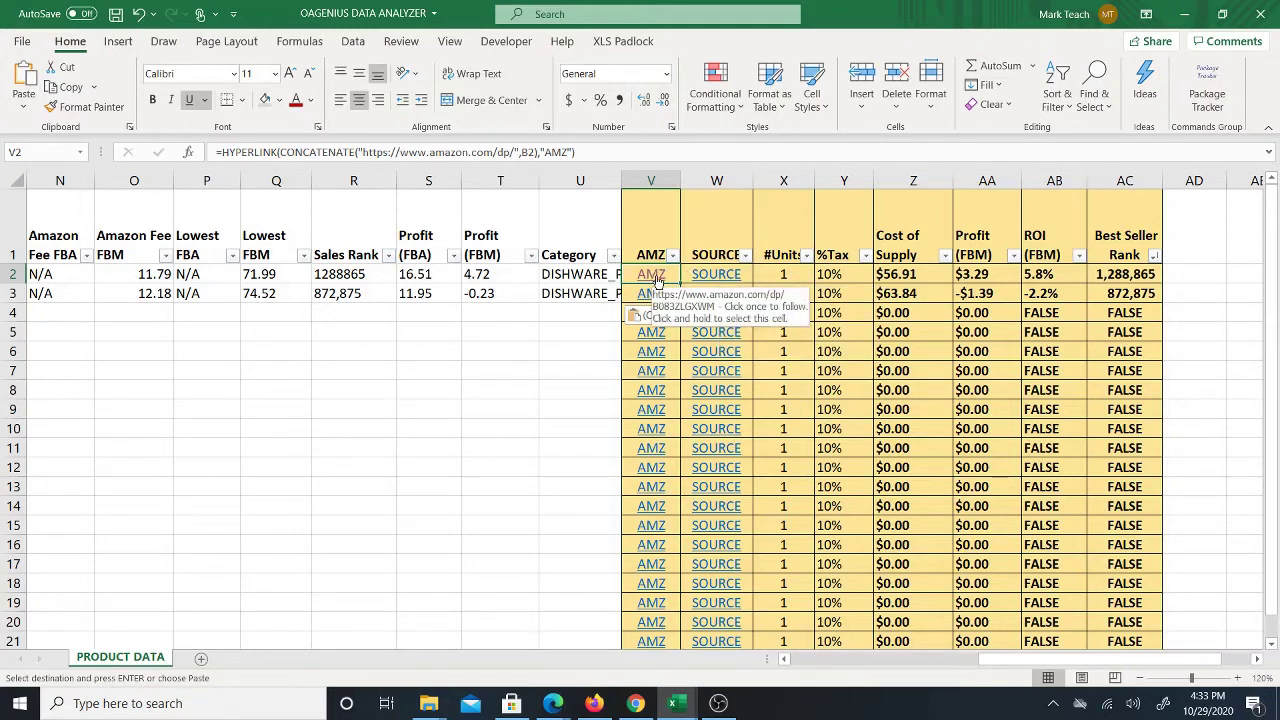
# Set the Logan row's number of units to 2
pyautogui.click(798, 274)
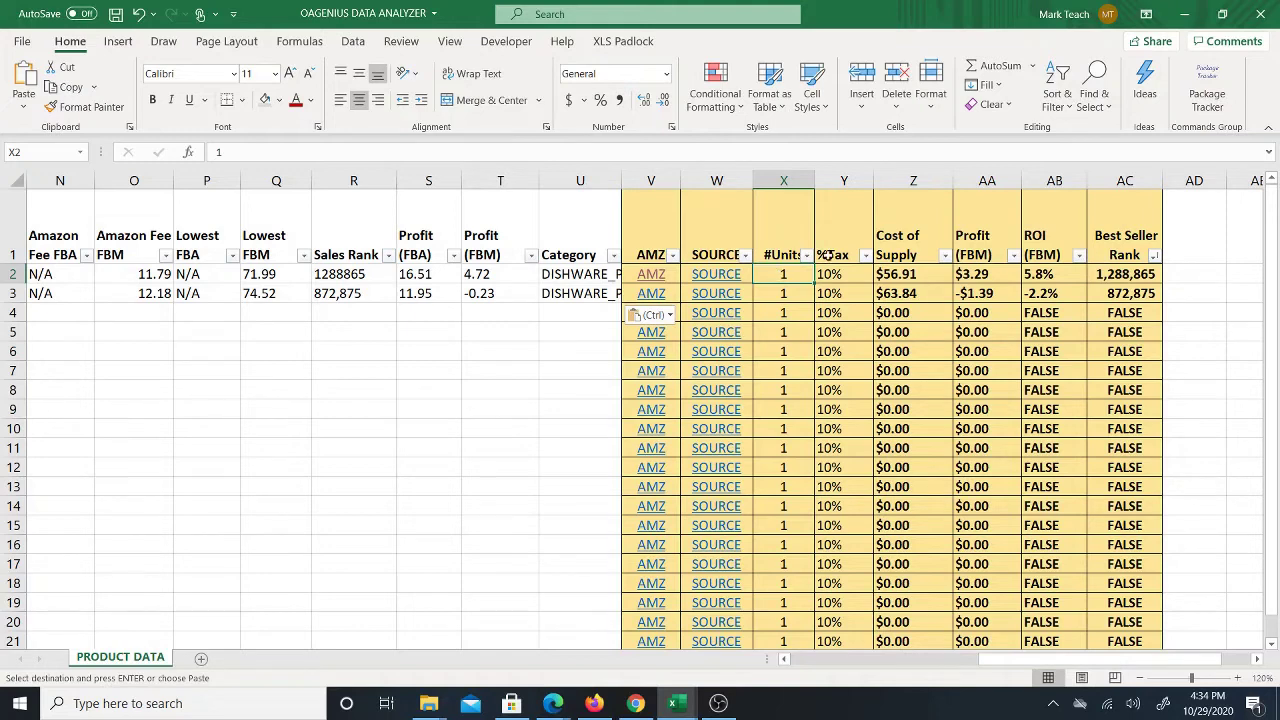
pyautogui.write('2')
pyautogui.press('Return')
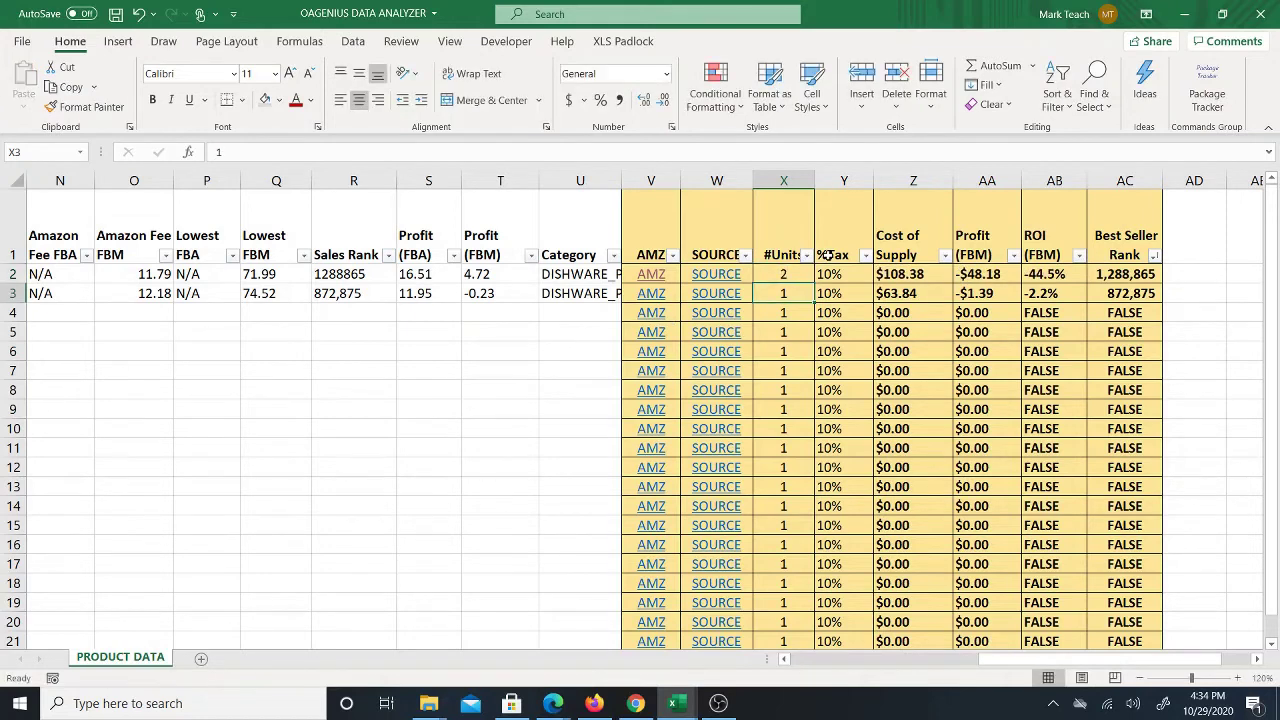
# Set the Logan row's number of units back to 1
pyautogui.press('Up')
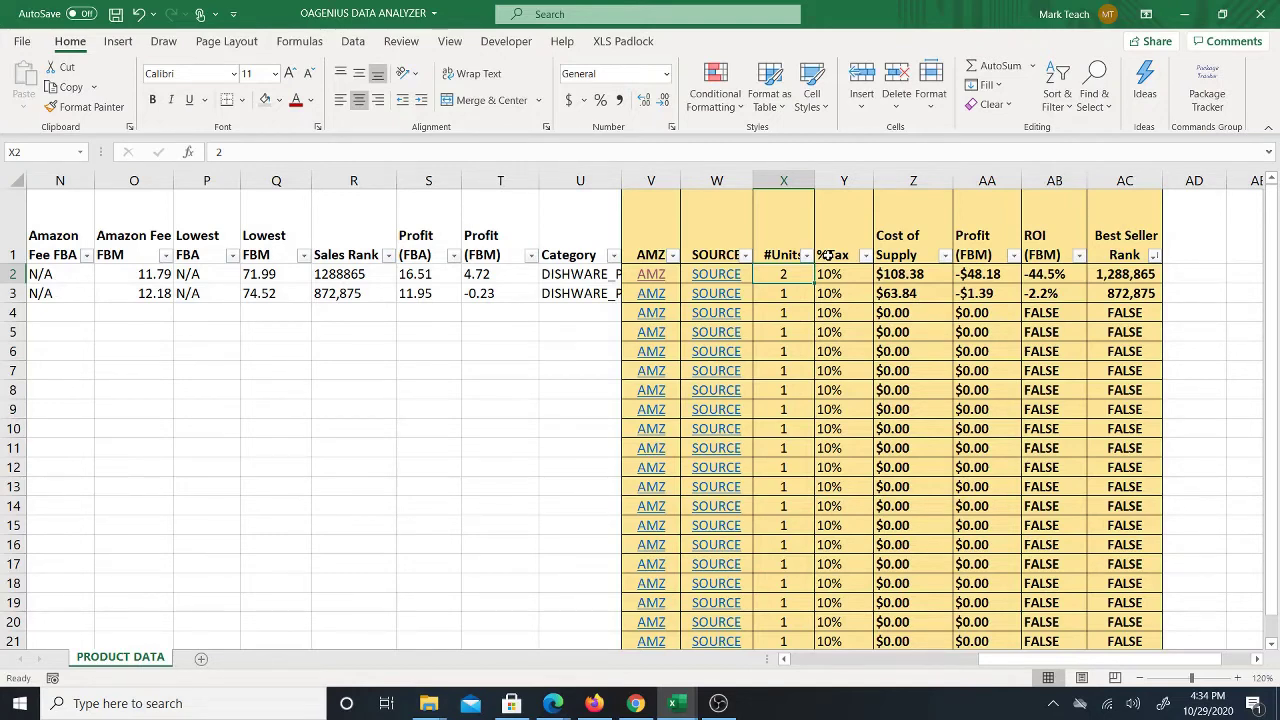
pyautogui.write('1')
pyautogui.hotkey('ctrl', 'Return')
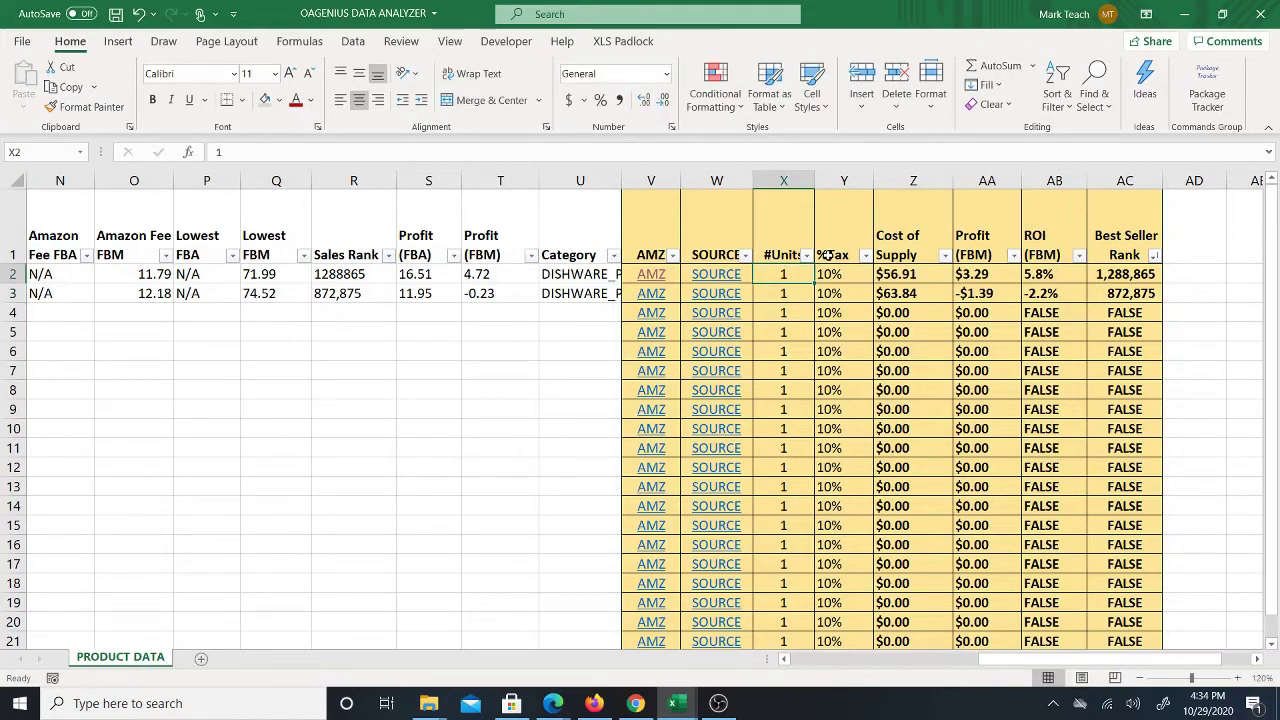
# Set the Logan row's tax rate to 0%
pyautogui.click(846, 273)
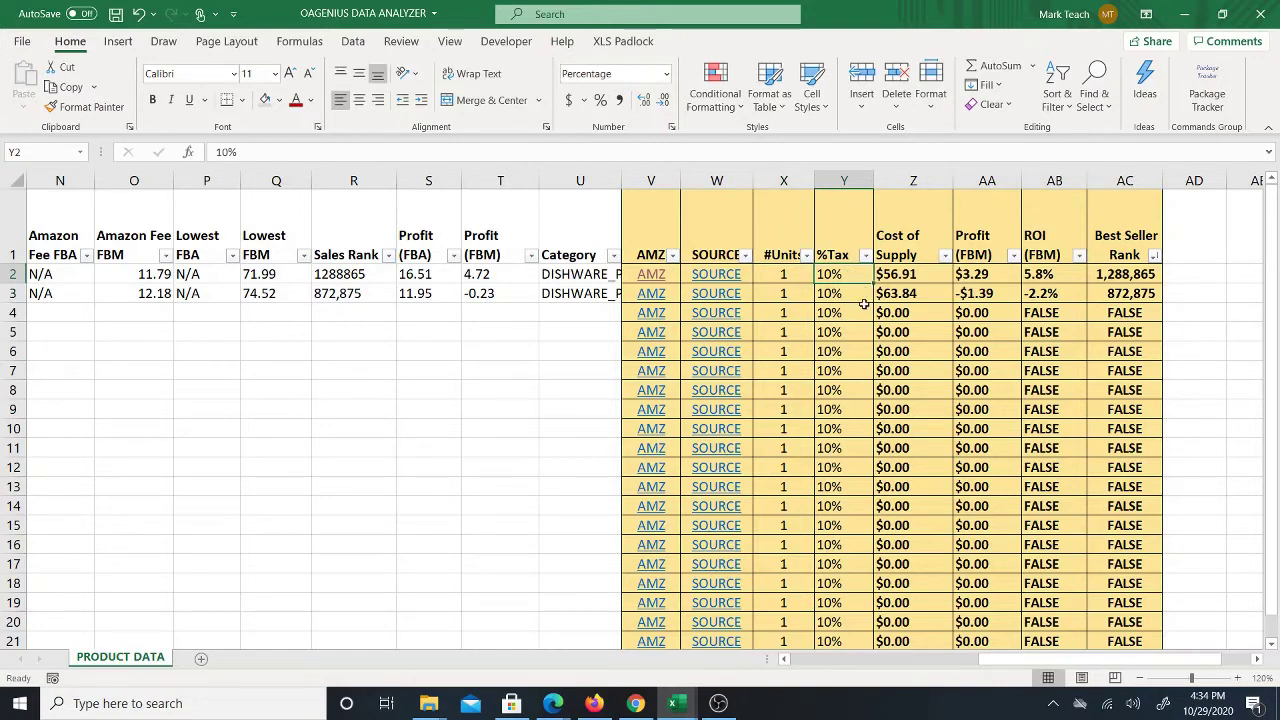
pyautogui.write('0')
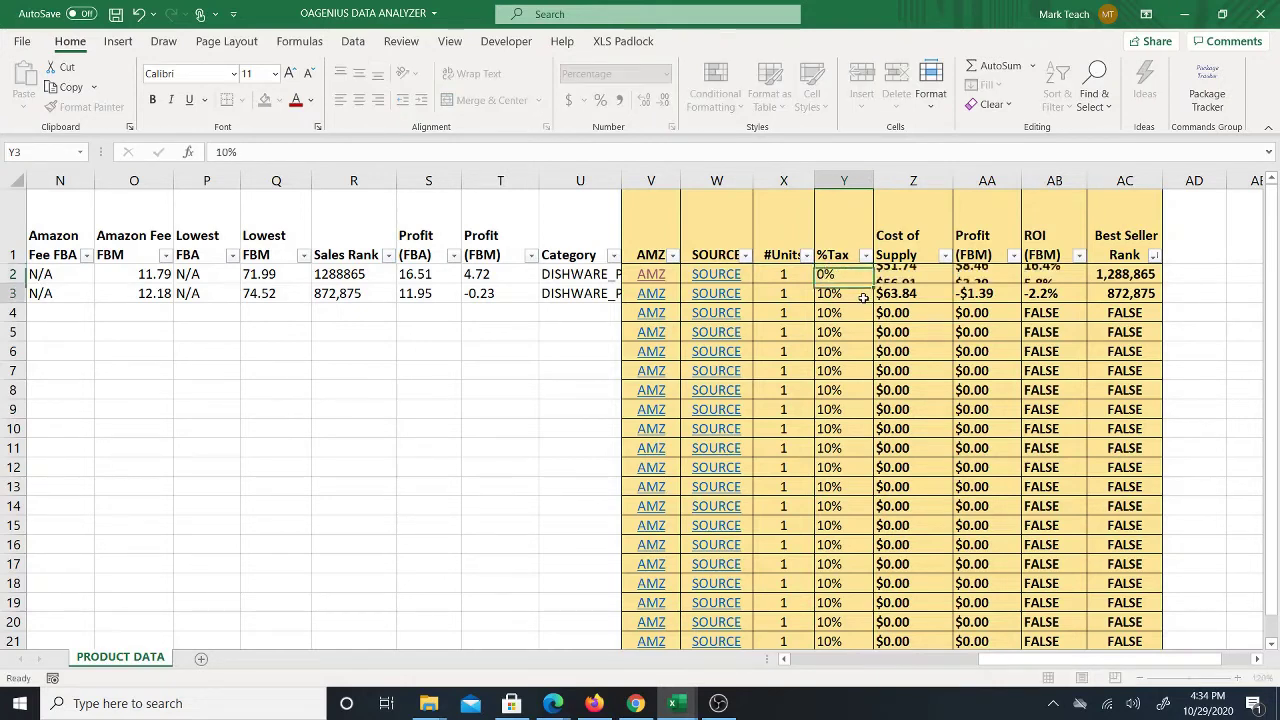
pyautogui.press('Return')
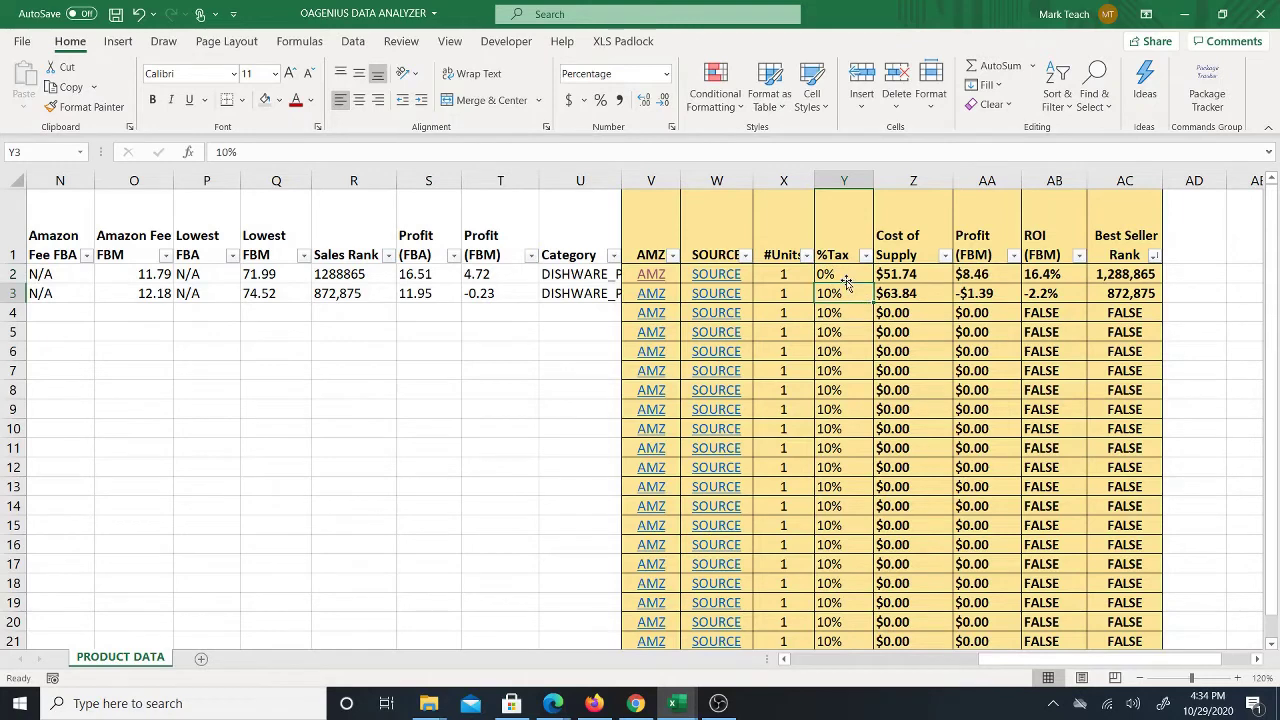
# Set the Logan row's tax rate back to 10%
pyautogui.click(846, 276)
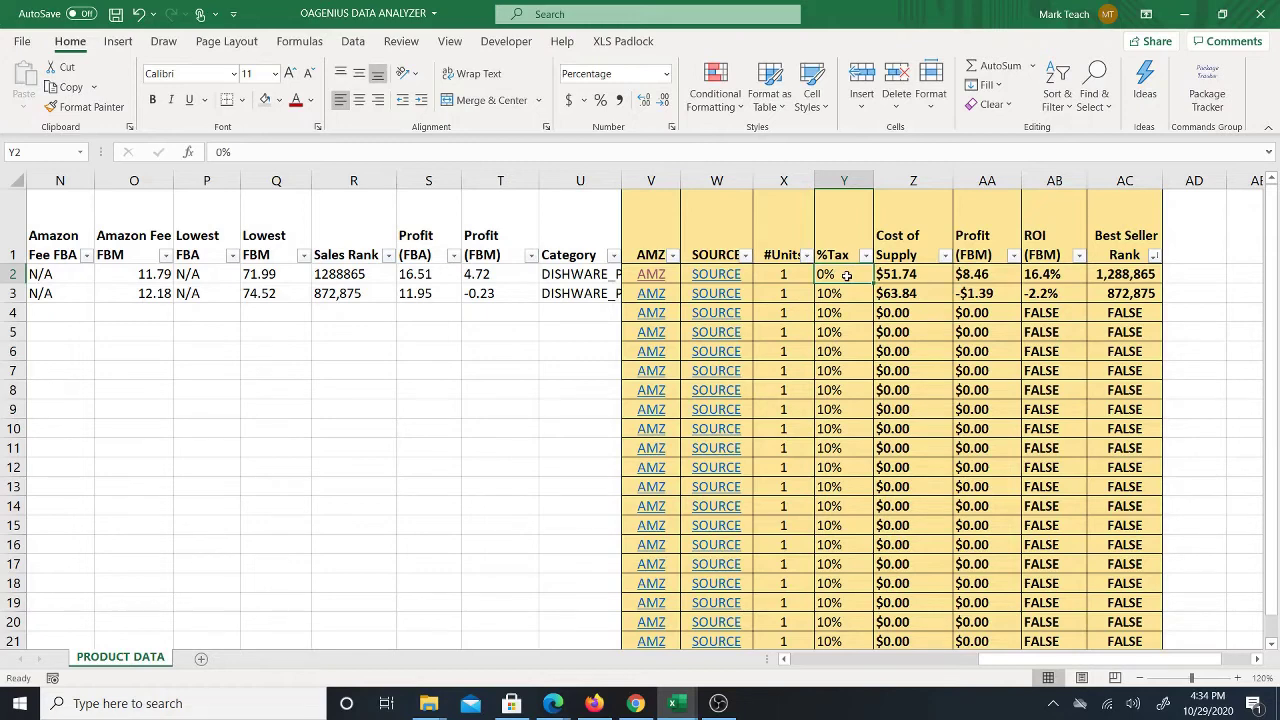
pyautogui.write('10')
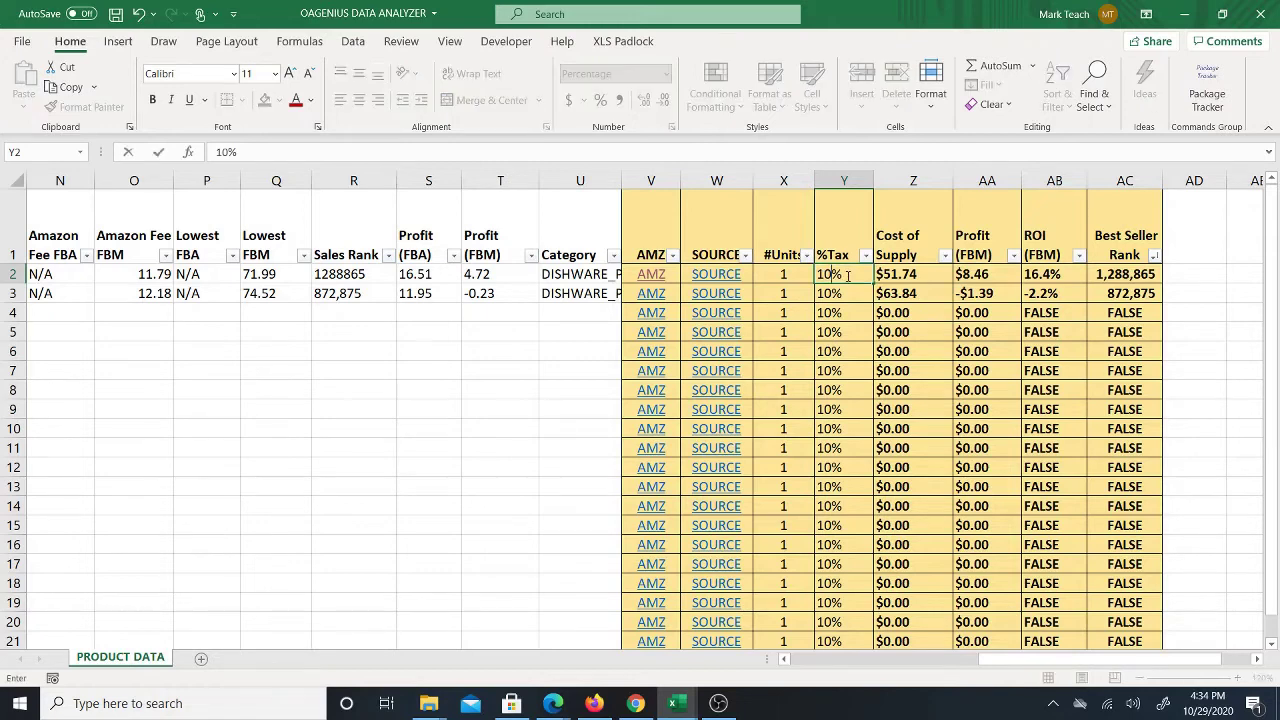
pyautogui.press('Return')
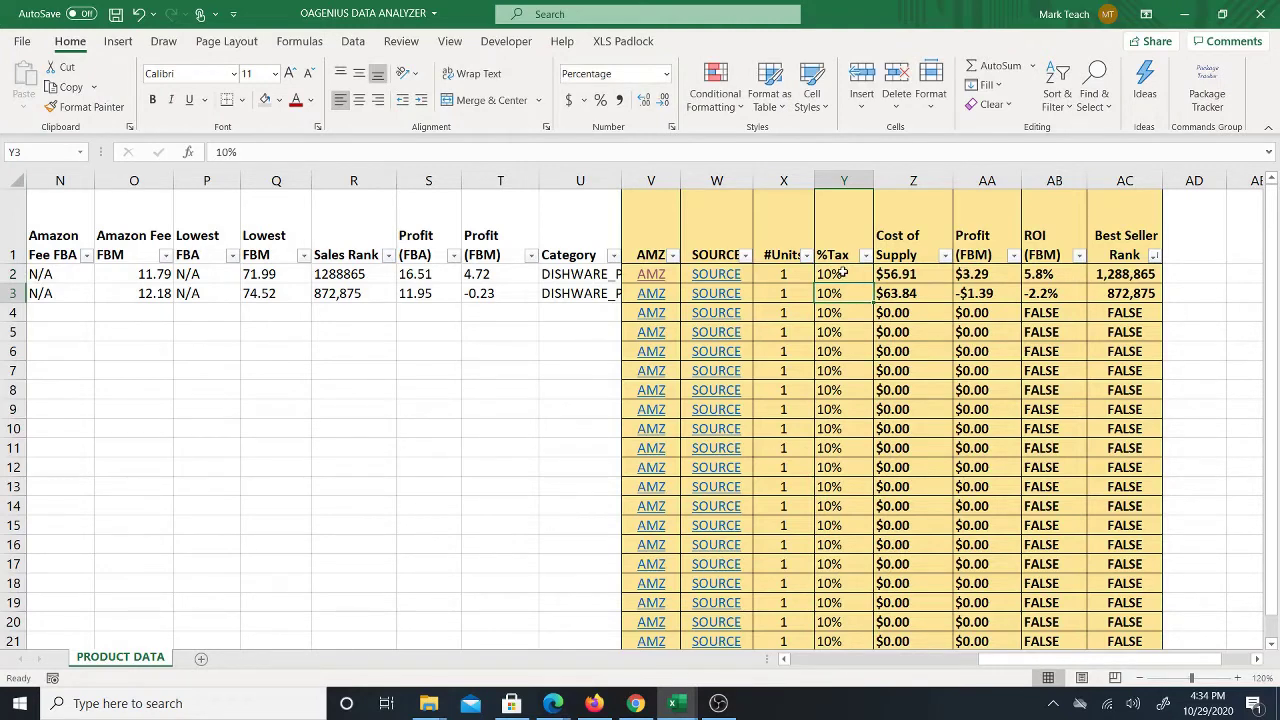
# Set the Logan row's tax rate to 0% and fill that rate down the %Tax column
pyautogui.click(845, 274)
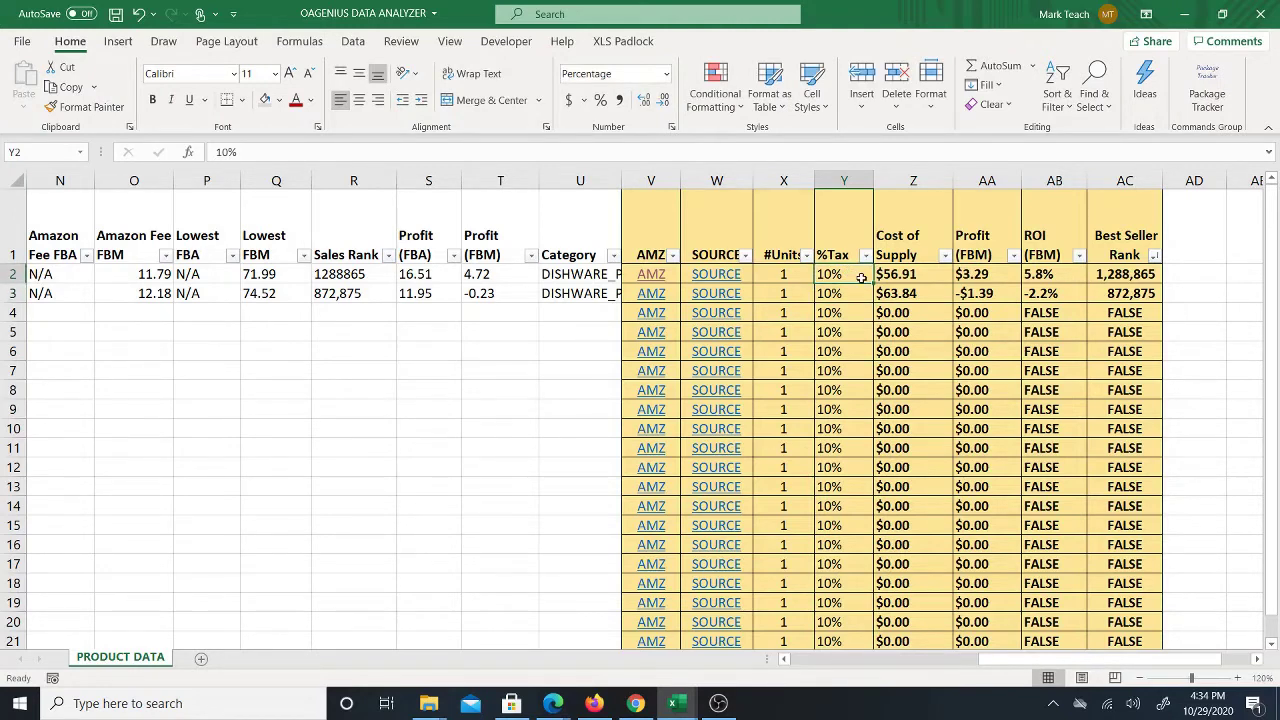
pyautogui.write('0')
pyautogui.press('Return')
pyautogui.click(861, 277)
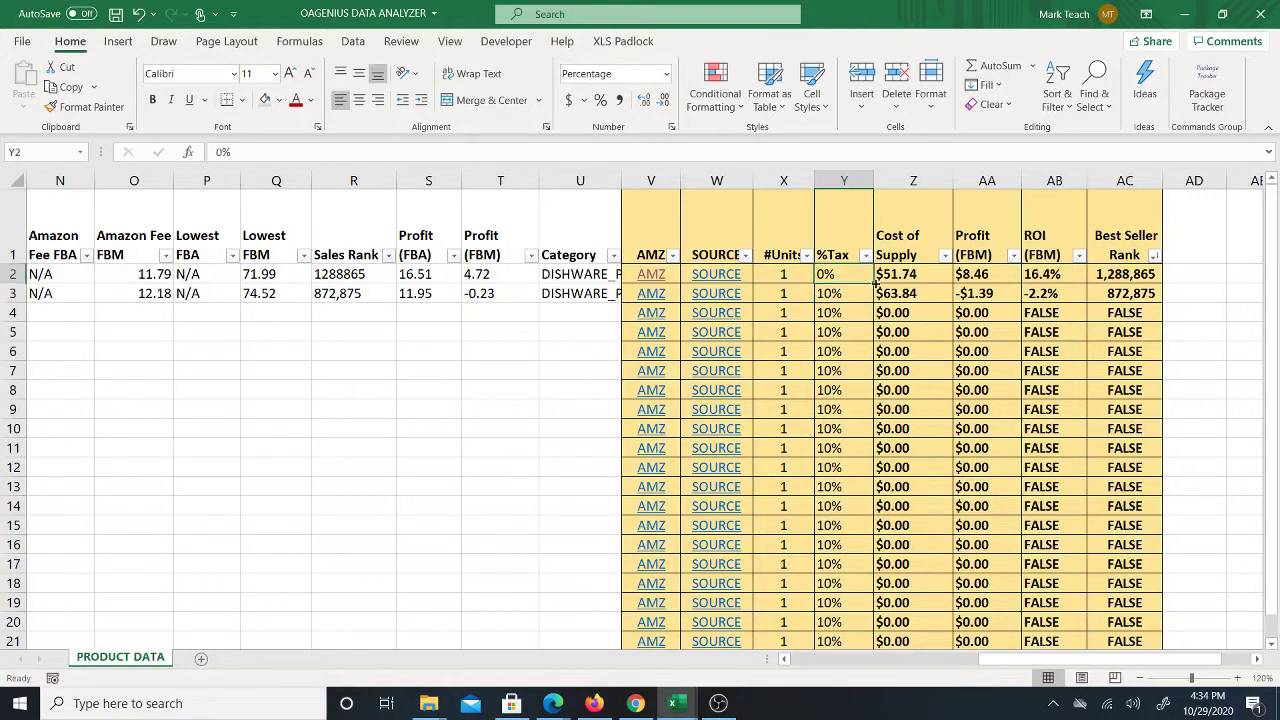
pyautogui.doubleClick(873, 283)
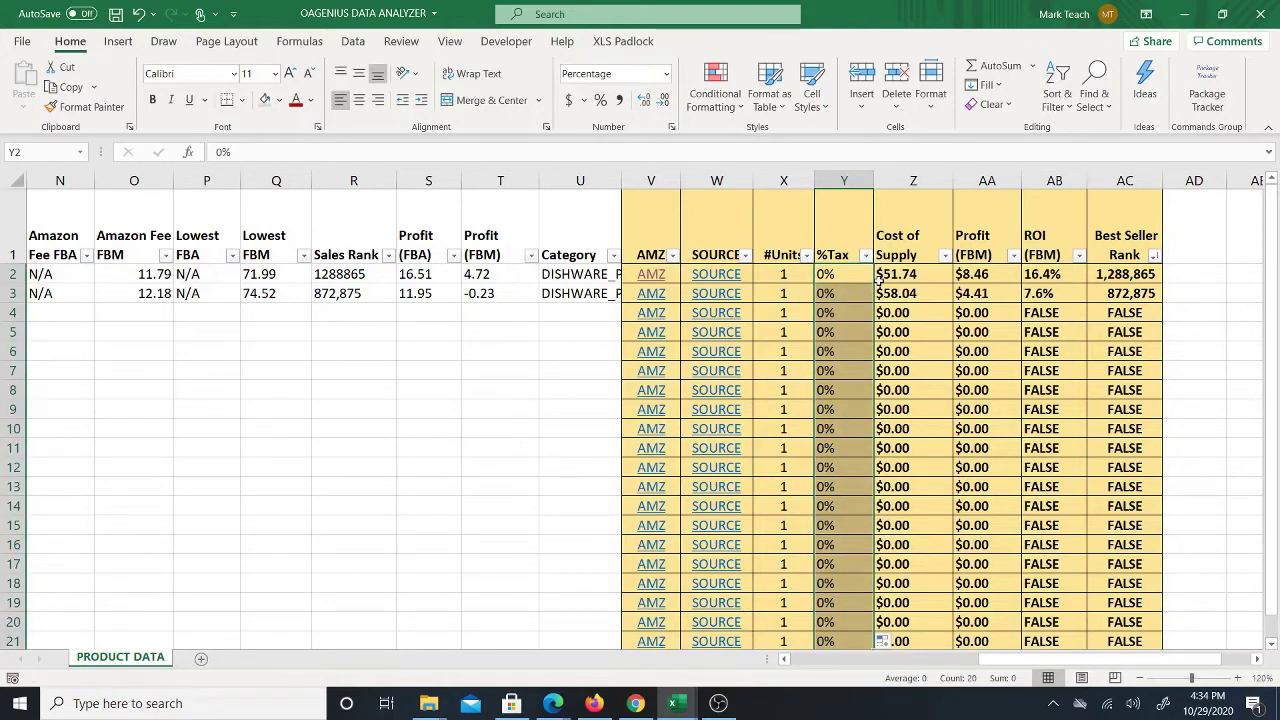
# Undo the %Tax fill-down and the Logan row's 0% tax entry
pyautogui.click(139, 14)
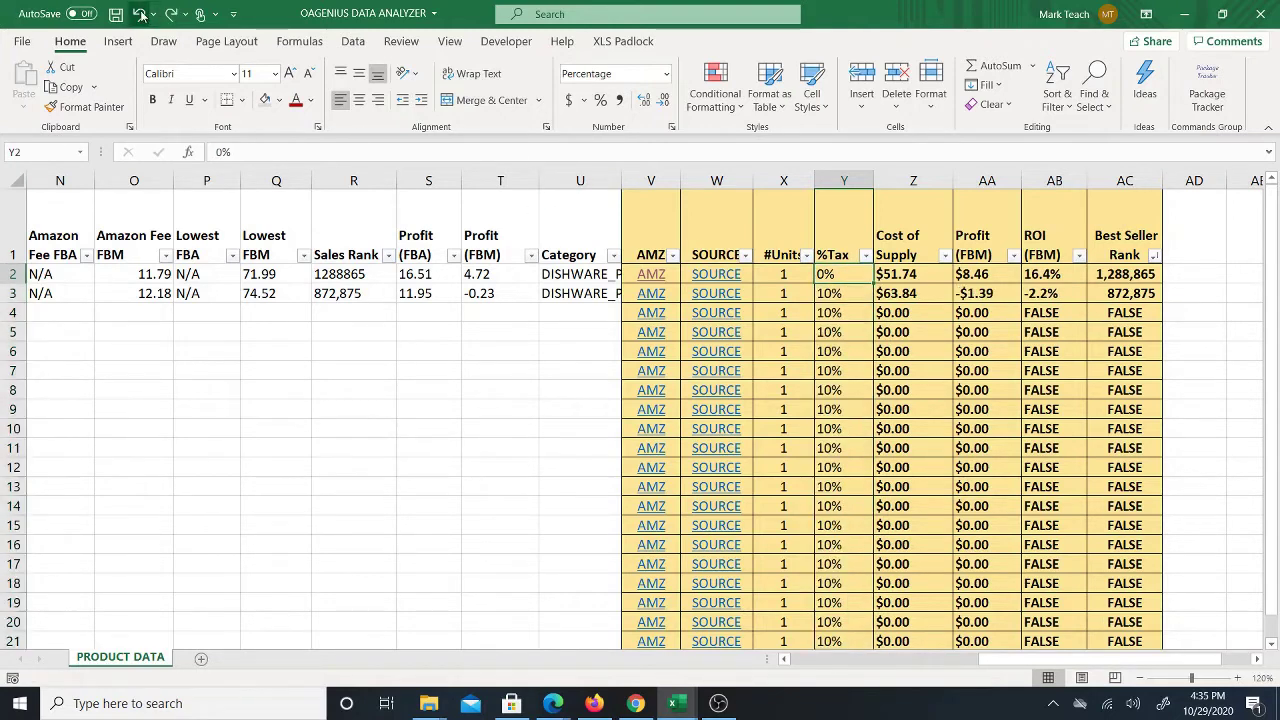
pyautogui.click(139, 14)
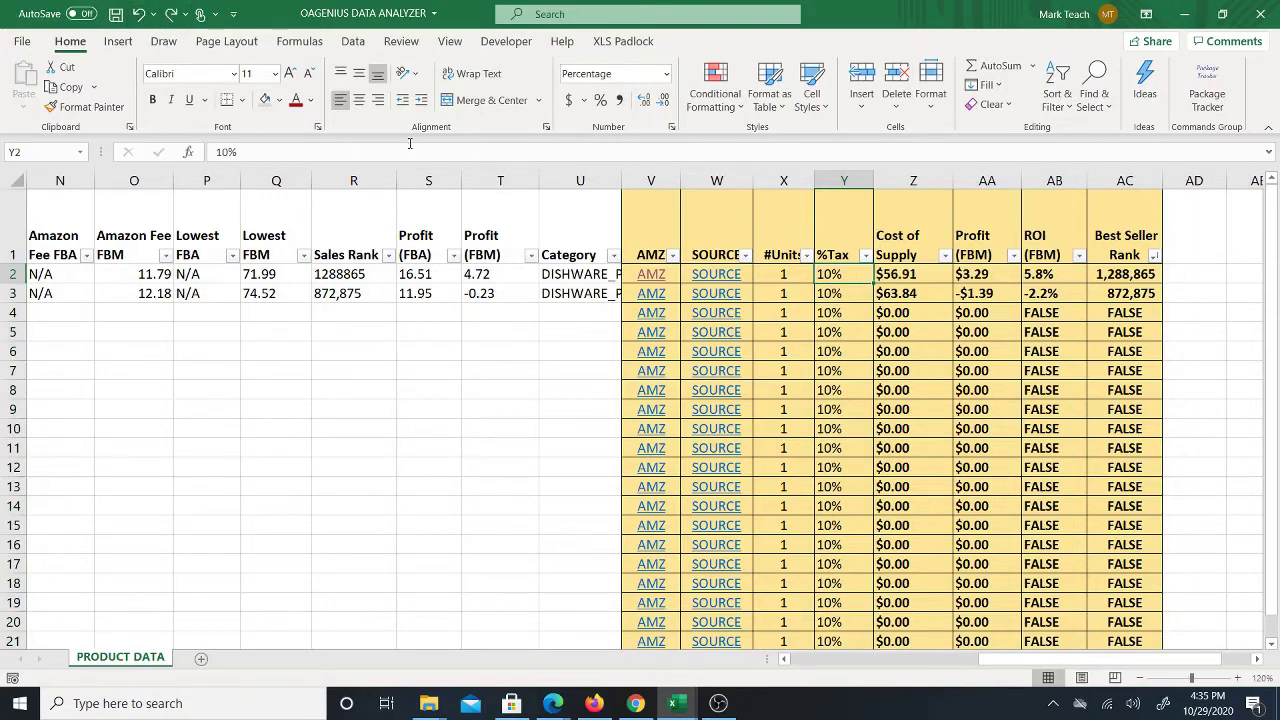
# Examine the Logan row's Cost of Supply formula, its units and tax cells, and the Profit (FBM) formula
pyautogui.click(920, 274)
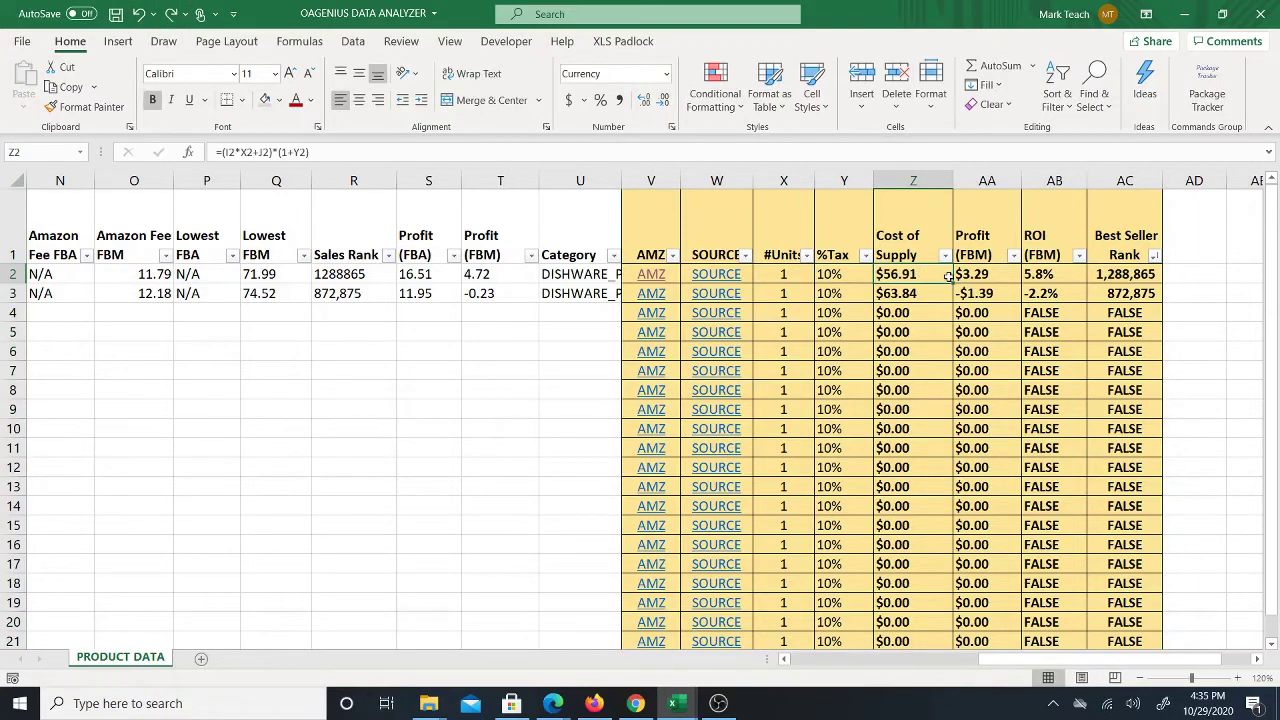
pyautogui.press('Left')
pyautogui.press('Left')
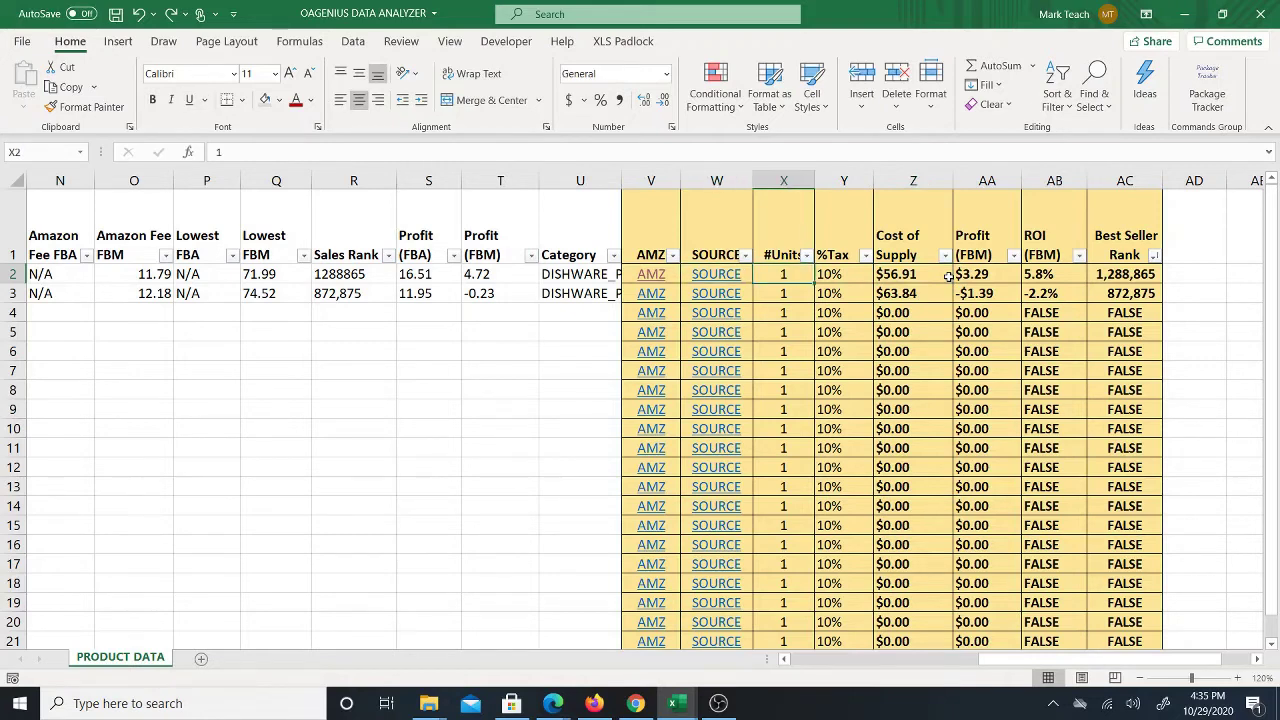
pyautogui.press('Right')
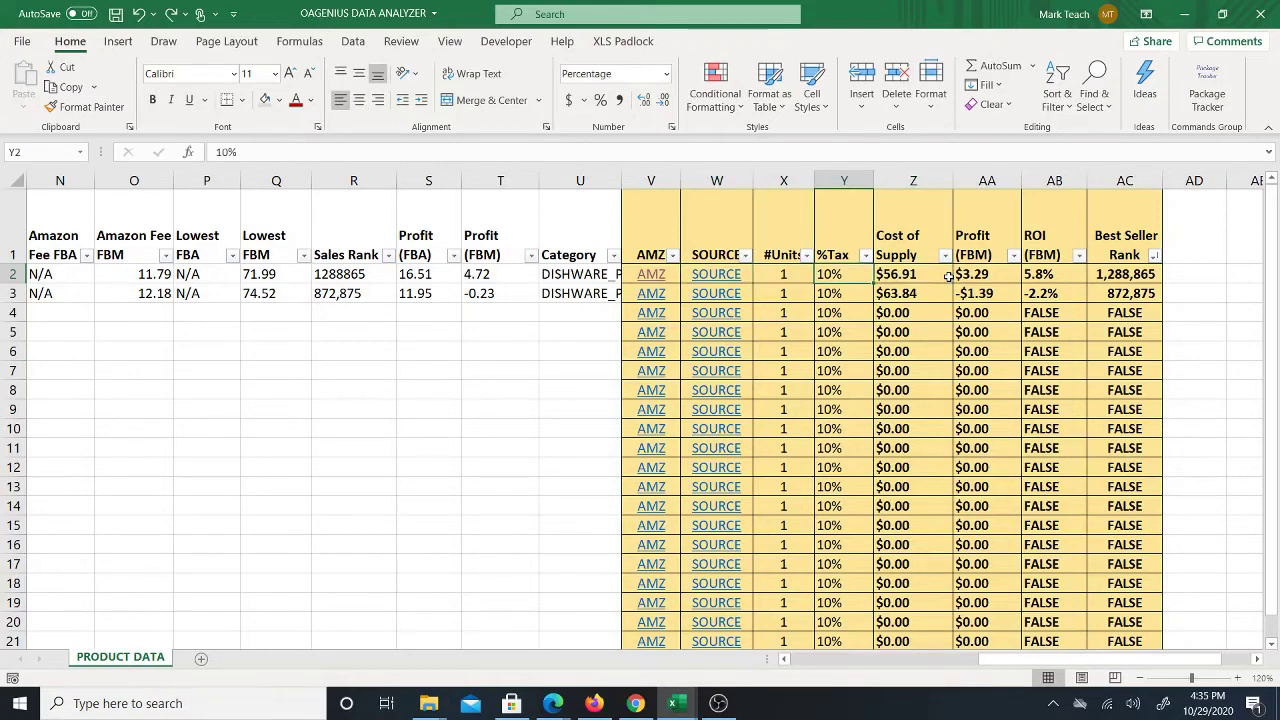
pyautogui.press('Right')
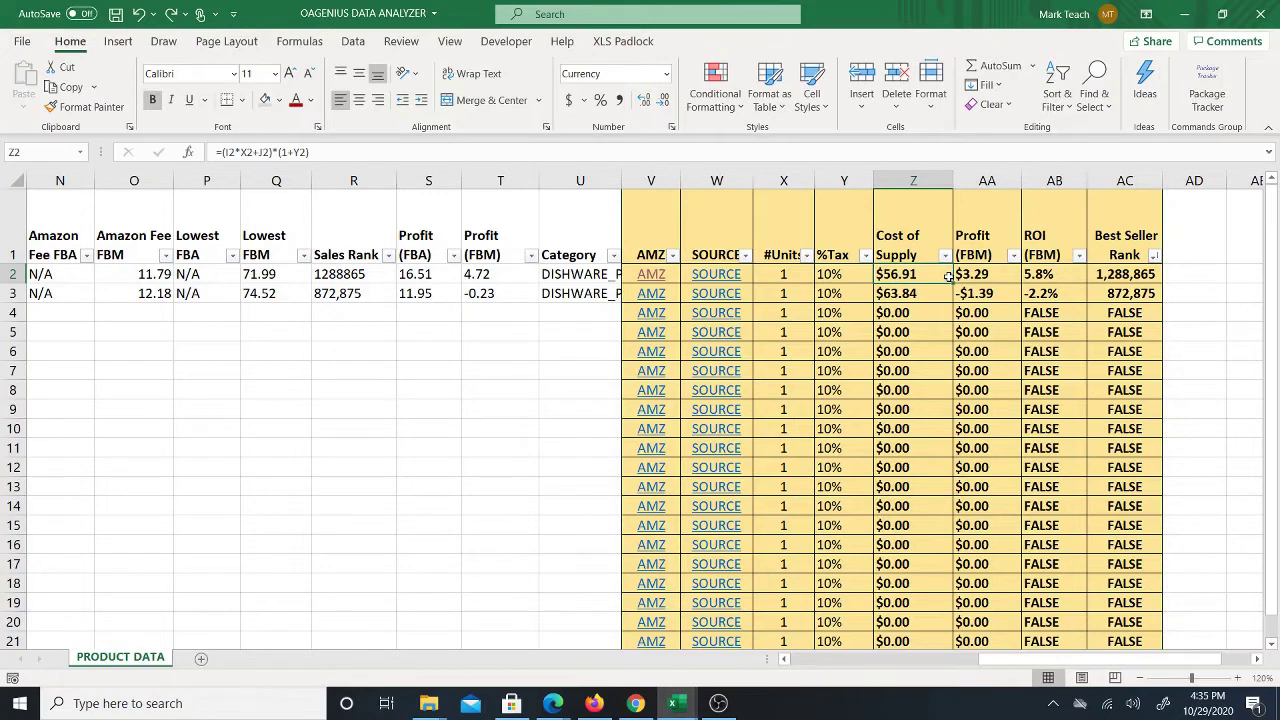
pyautogui.press('Right')
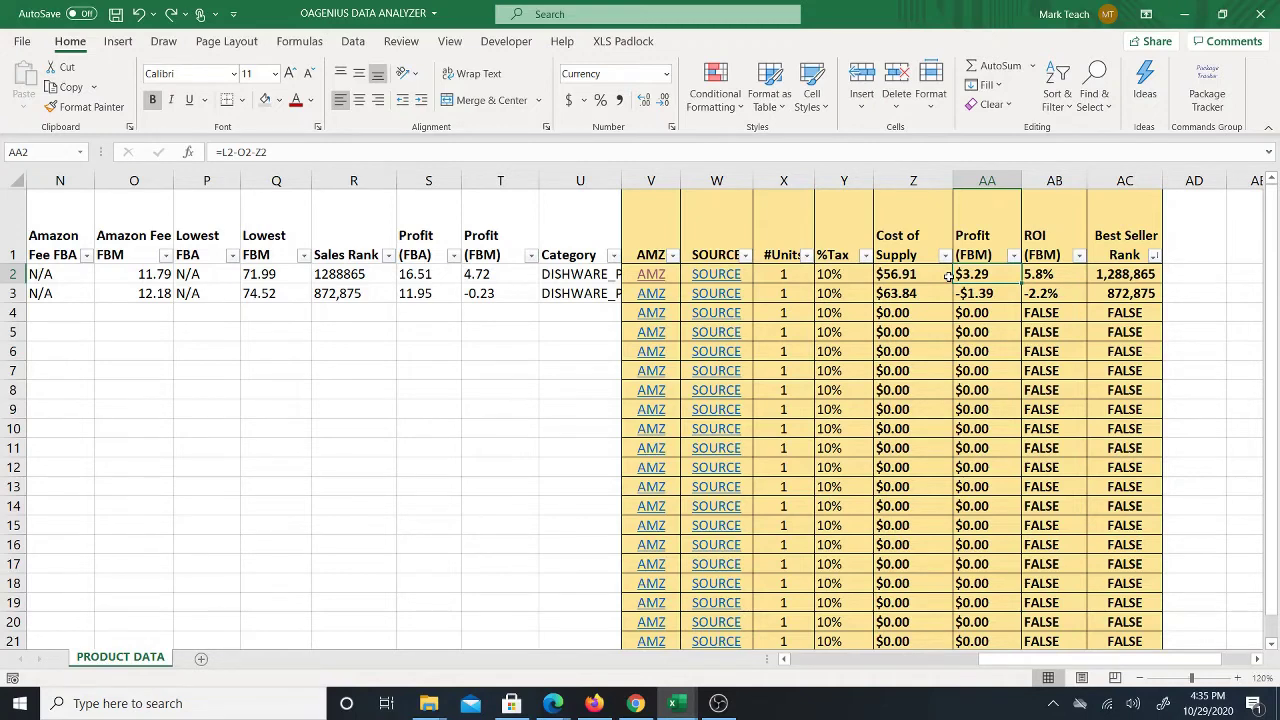
pyautogui.press('Left')
pyautogui.press('Right')
# Review the Logan row's Source Price, Shipping Cost, Tax and Buy Box values in the pasted data
pyautogui.press('Left')
pyautogui.press('Left')
pyautogui.press('Left')
pyautogui.press('Left')
pyautogui.press('Left')
pyautogui.press('Left')
pyautogui.press('Left')
pyautogui.press('Left')
pyautogui.press('Left')
pyautogui.press('Left')
pyautogui.press('Left')
pyautogui.press('Left')
pyautogui.press('Left')
pyautogui.press('Left')
pyautogui.press('Left')
pyautogui.press('Left')
pyautogui.press('Left')
pyautogui.press('Left')
pyautogui.press('Left')
pyautogui.press('Left')
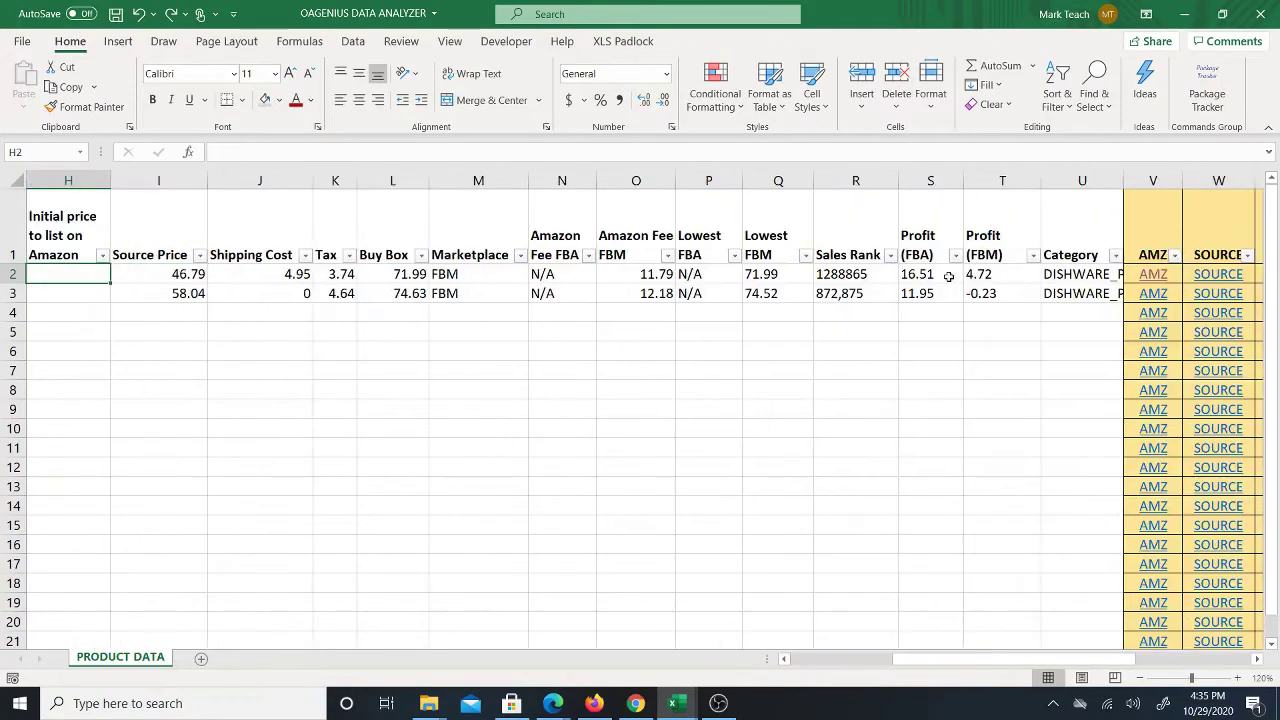
pyautogui.press('Left')
pyautogui.press('Left')
pyautogui.press('Left')
pyautogui.press('Left')
pyautogui.press('Left')
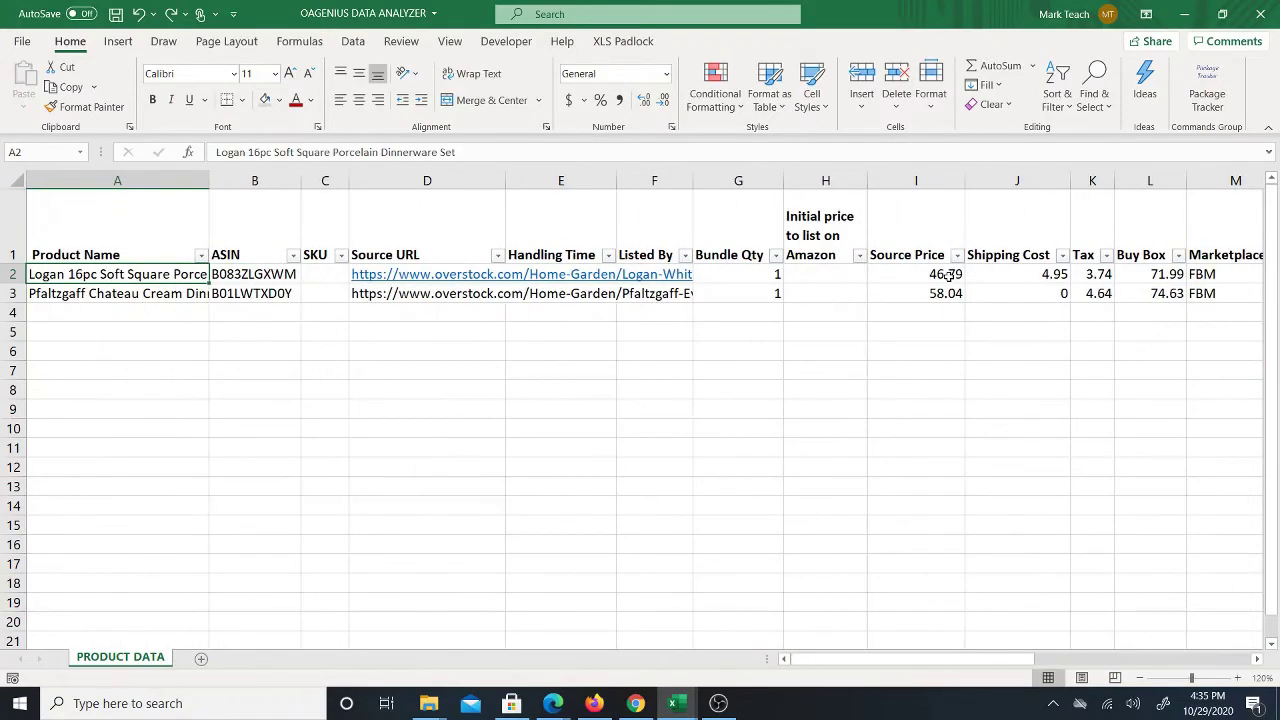
pyautogui.press('Right')
pyautogui.press('Right')
pyautogui.press('Right')
pyautogui.press('Right')
pyautogui.press('Right')
pyautogui.press('Right')
pyautogui.press('Right')
pyautogui.press('Right')
pyautogui.press('Right')
pyautogui.press('Right')
pyautogui.press('Right')
pyautogui.press('Right')
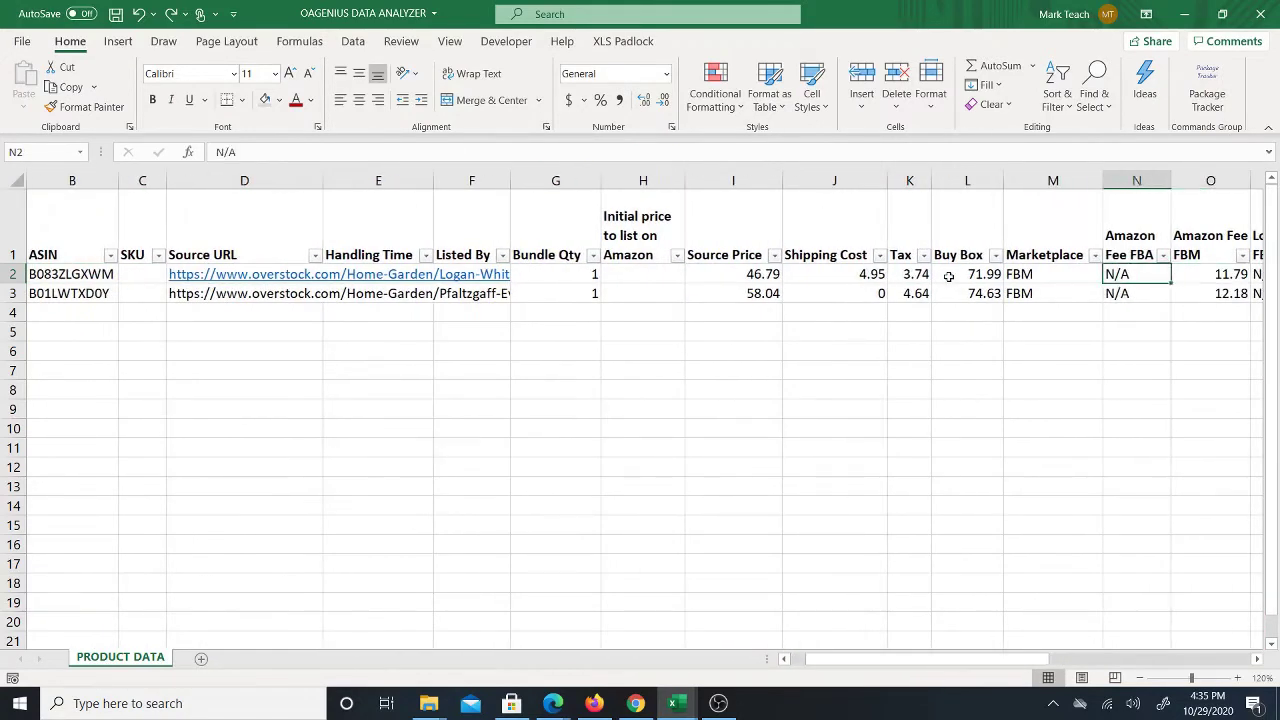
pyautogui.press('Left')
pyautogui.press('Left')
pyautogui.press('Left')
pyautogui.press('Left')
pyautogui.press('Left')
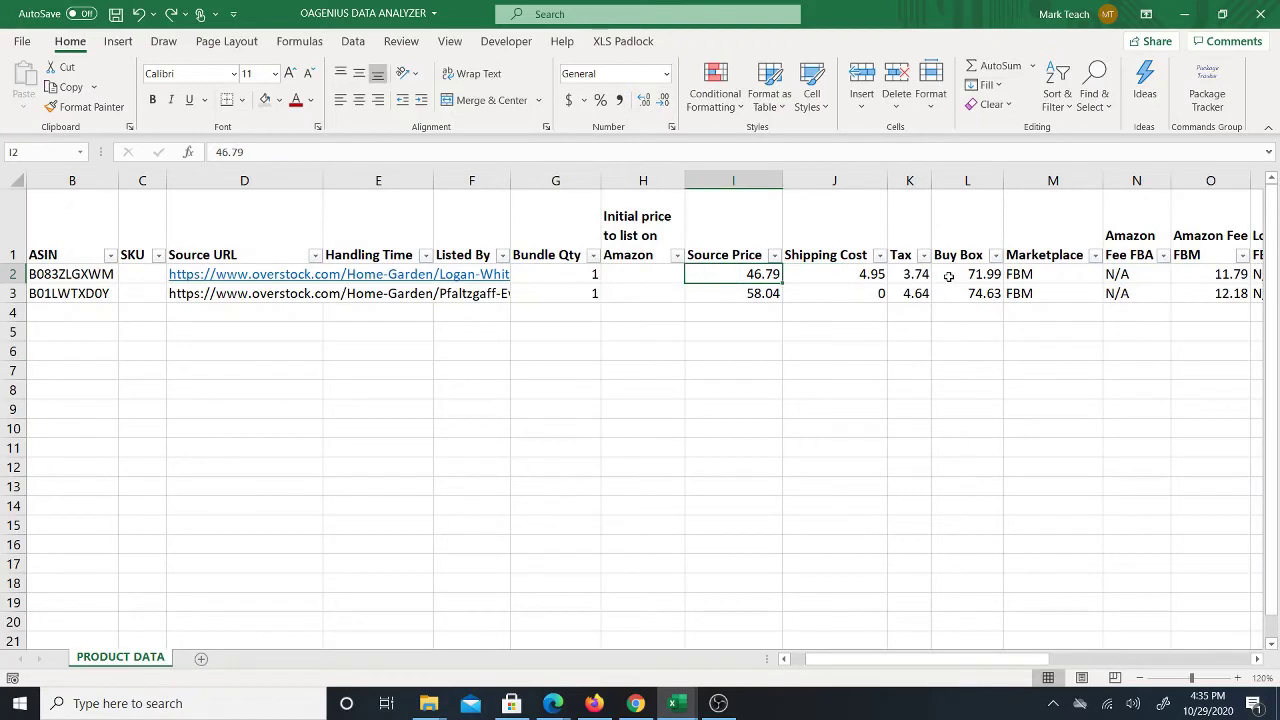
pyautogui.press('Right')
pyautogui.press('Right')
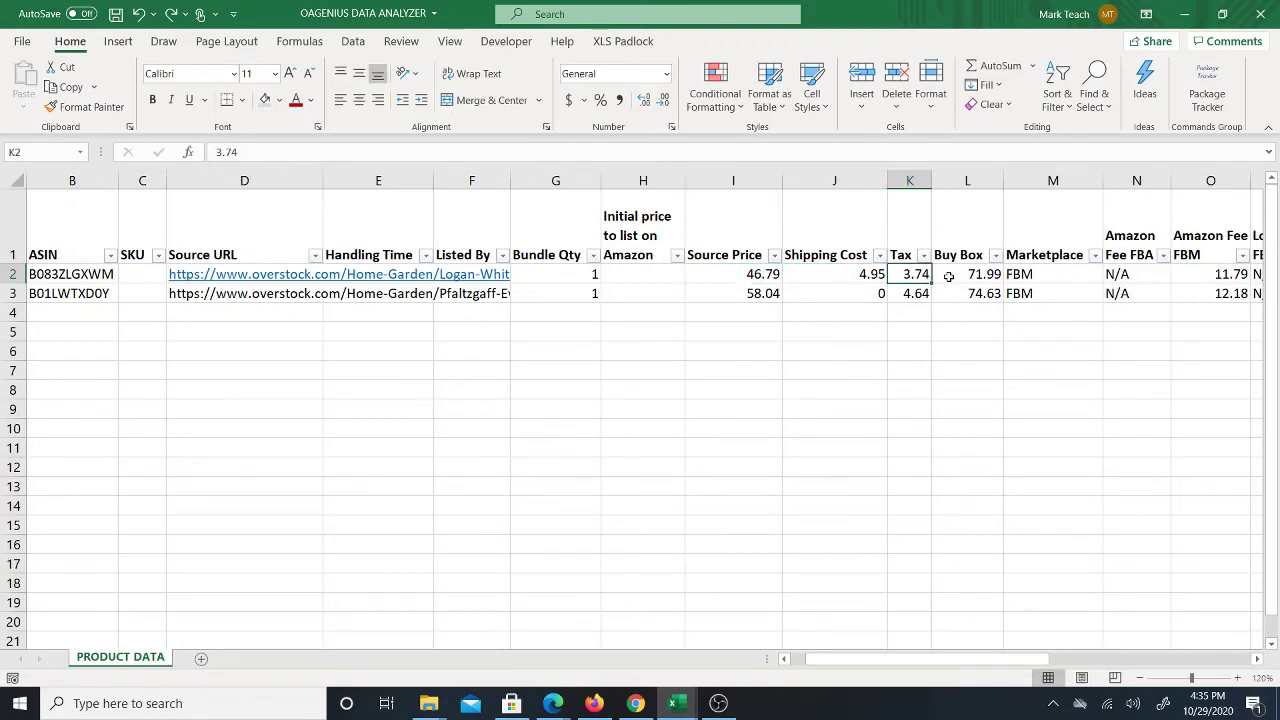
pyautogui.press('Right')
pyautogui.press('Left')
pyautogui.press('Left')
pyautogui.press('Left')
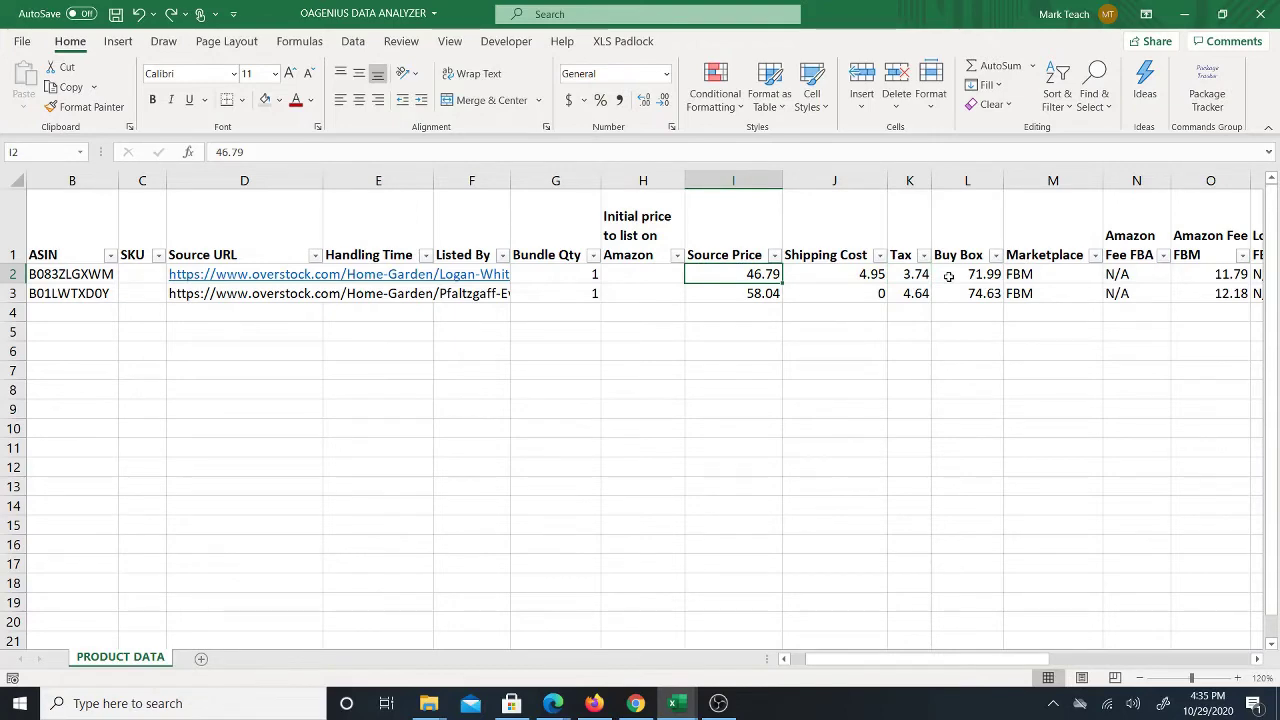
pyautogui.press('Right')
pyautogui.press('Left')
# Check how the Logan row's shipping cost, units and %Tax feed into its Cost of Supply formula
pyautogui.press('Right')
pyautogui.press('Right')
pyautogui.press('Right')
pyautogui.press('Right')
pyautogui.press('Right')
pyautogui.press('Right')
pyautogui.press('Right')
pyautogui.press('Right')
pyautogui.press('Right')
pyautogui.press('Right')
pyautogui.press('Right')
pyautogui.press('Right')
pyautogui.press('Right')
pyautogui.press('Right')
pyautogui.press('Right')
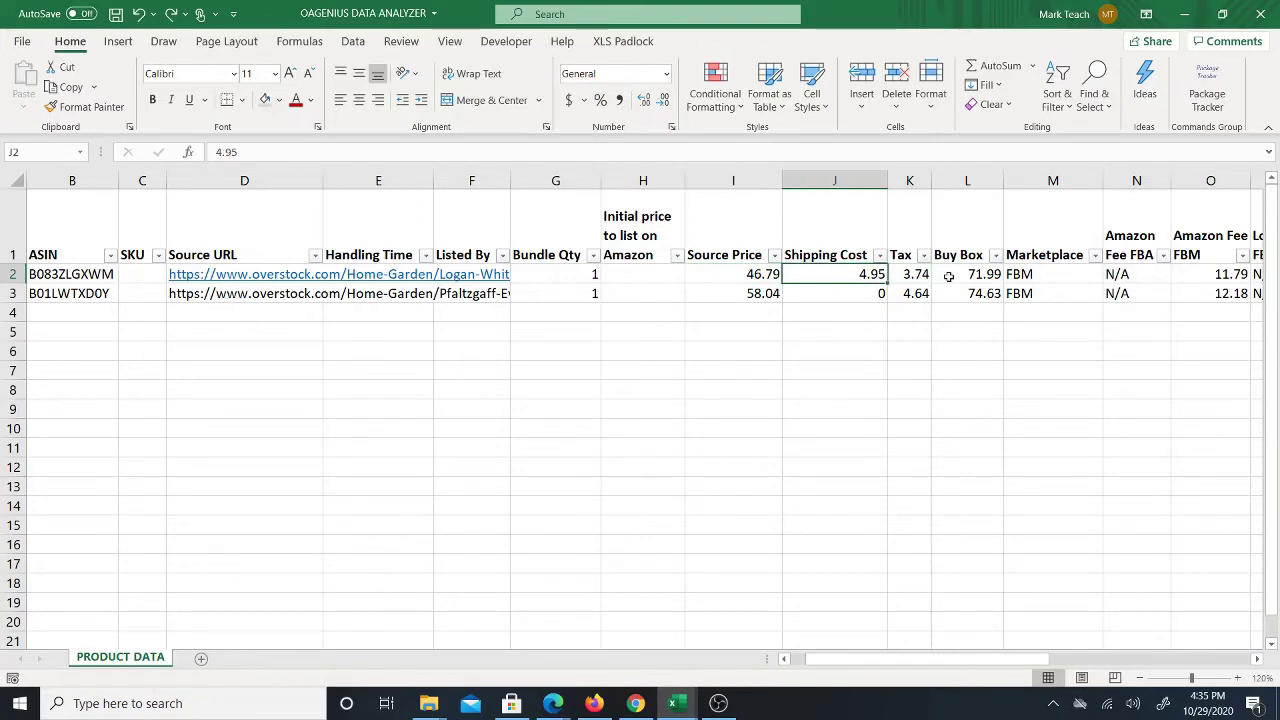
pyautogui.press('Right')
pyautogui.press('Right')
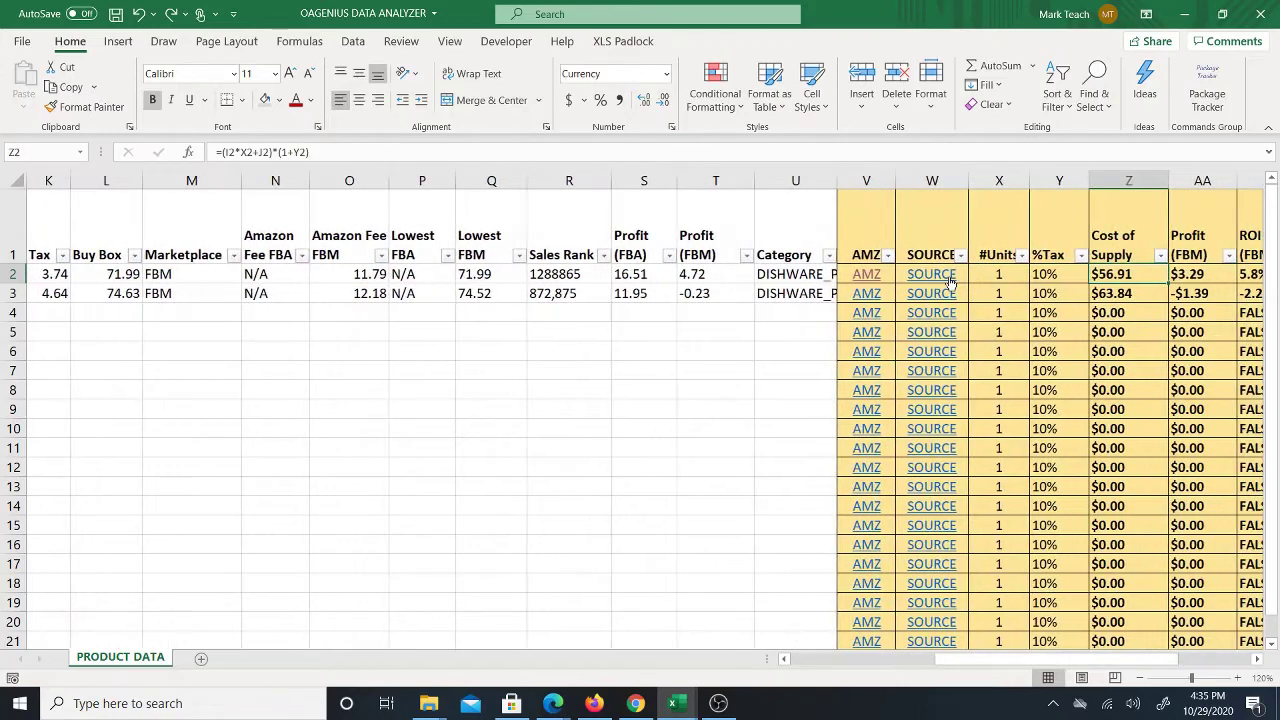
pyautogui.press('Right')
pyautogui.press('Left')
pyautogui.press('Left')
pyautogui.press('Left')
pyautogui.press('Right')
pyautogui.press('Right')
pyautogui.press('Left')
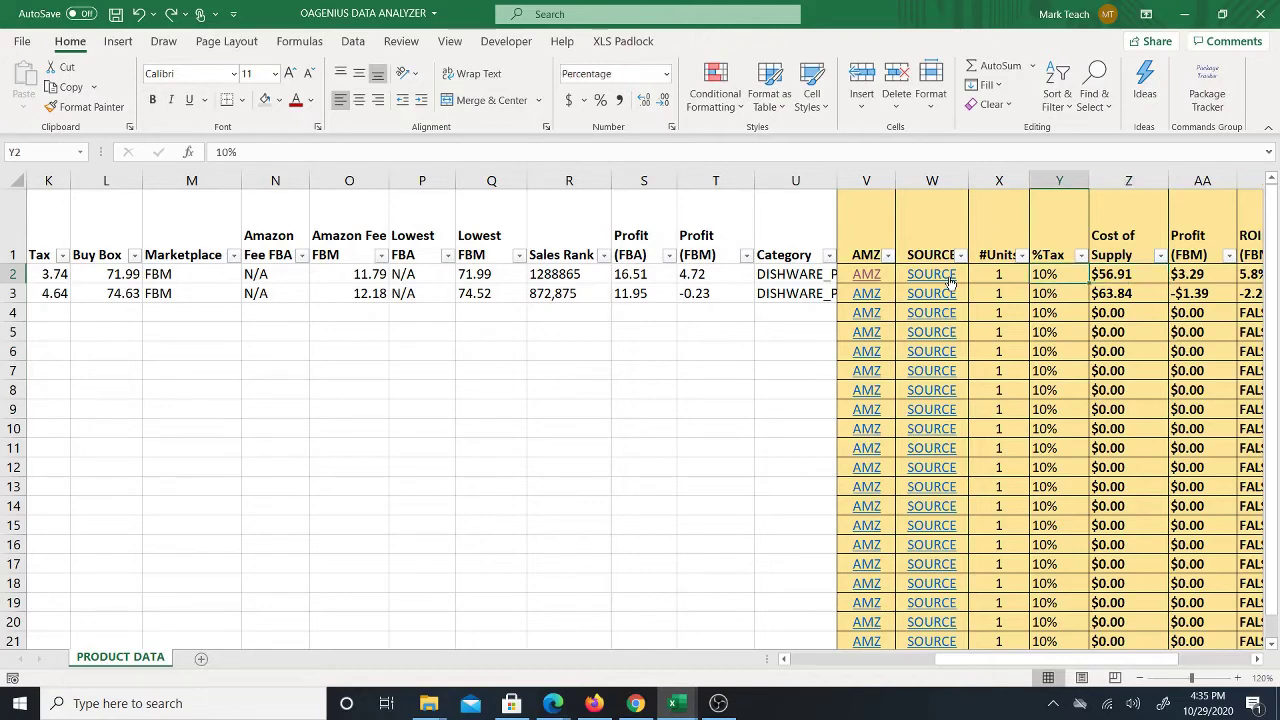
pyautogui.press('Right')
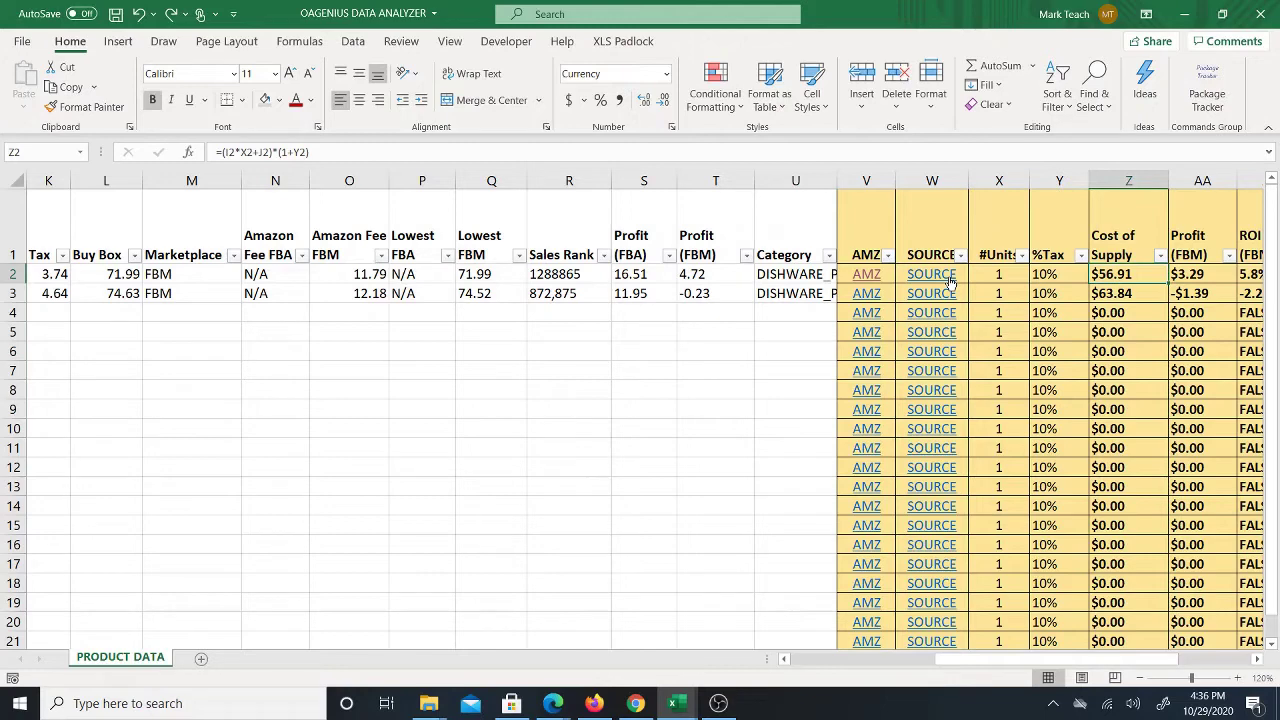
# Check the Logan row's Source Price against its Cost of Supply calculation
pyautogui.press('Left')
pyautogui.press('Left')
pyautogui.press('Left')
pyautogui.press('Left')
pyautogui.press('Left')
pyautogui.press('Left')
pyautogui.press('Left')
pyautogui.press('Left')
pyautogui.press('Left')
pyautogui.press('Left')
pyautogui.press('Left')
pyautogui.press('Left')
pyautogui.press('Left')
pyautogui.press('Left')
pyautogui.press('Left')
pyautogui.press('Left')
pyautogui.press('Left')
pyautogui.press('Left')
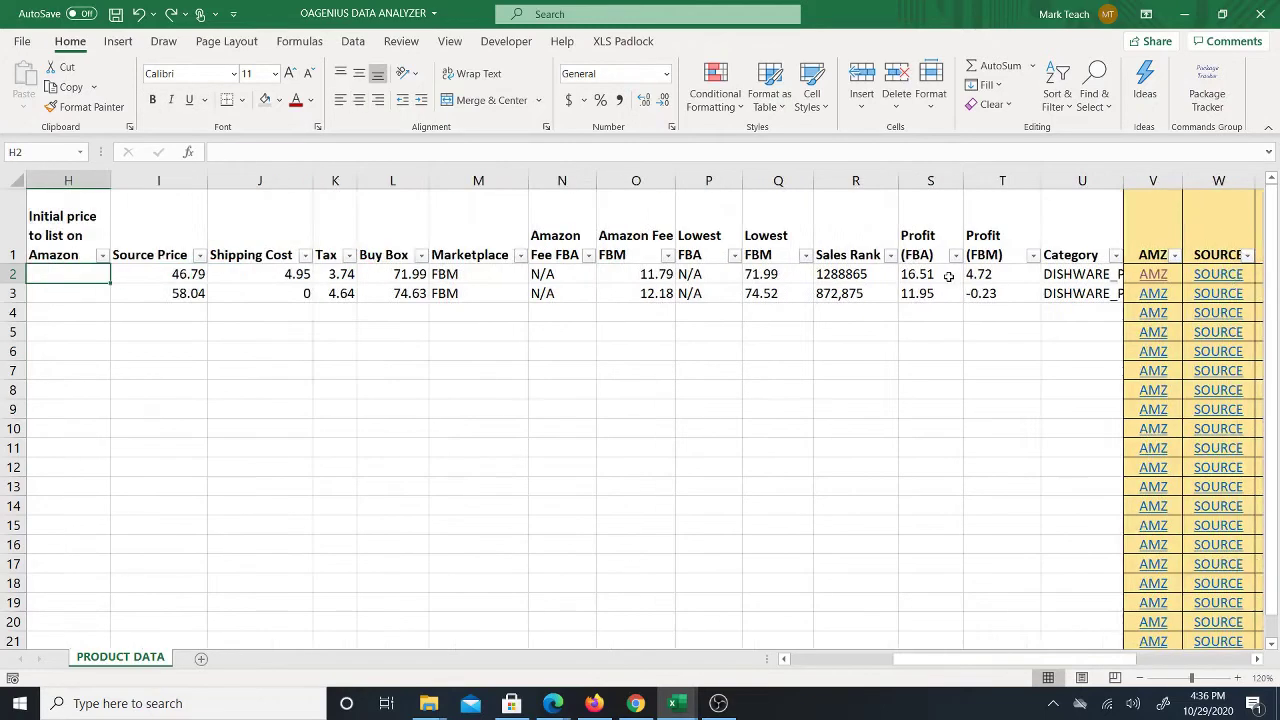
pyautogui.press('Right')
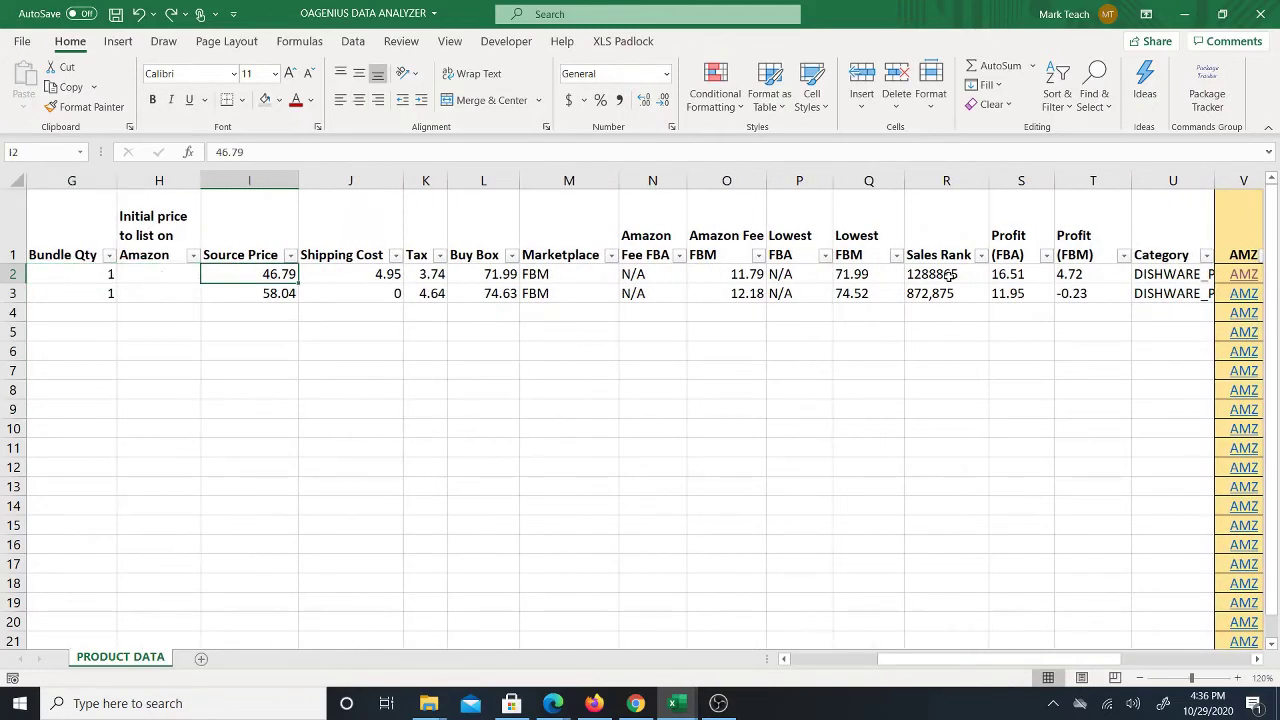
# Examine the Logan row's Profit (FBM) and ROI (FBM) formulas in the calculated columns
pyautogui.press('Right')
pyautogui.press('Right')
pyautogui.press('Right')
pyautogui.press('Right')
pyautogui.press('Right')
pyautogui.press('Right')
pyautogui.press('Right')
pyautogui.press('Right')
pyautogui.press('Right')
pyautogui.press('Right')
pyautogui.press('Right')
pyautogui.press('Right')
pyautogui.press('Right')
pyautogui.press('Right')
pyautogui.press('Right')
pyautogui.press('Right')
pyautogui.press('Right')
pyautogui.press('Right')
pyautogui.press('Right')
pyautogui.press('Right')
pyautogui.press('Right')
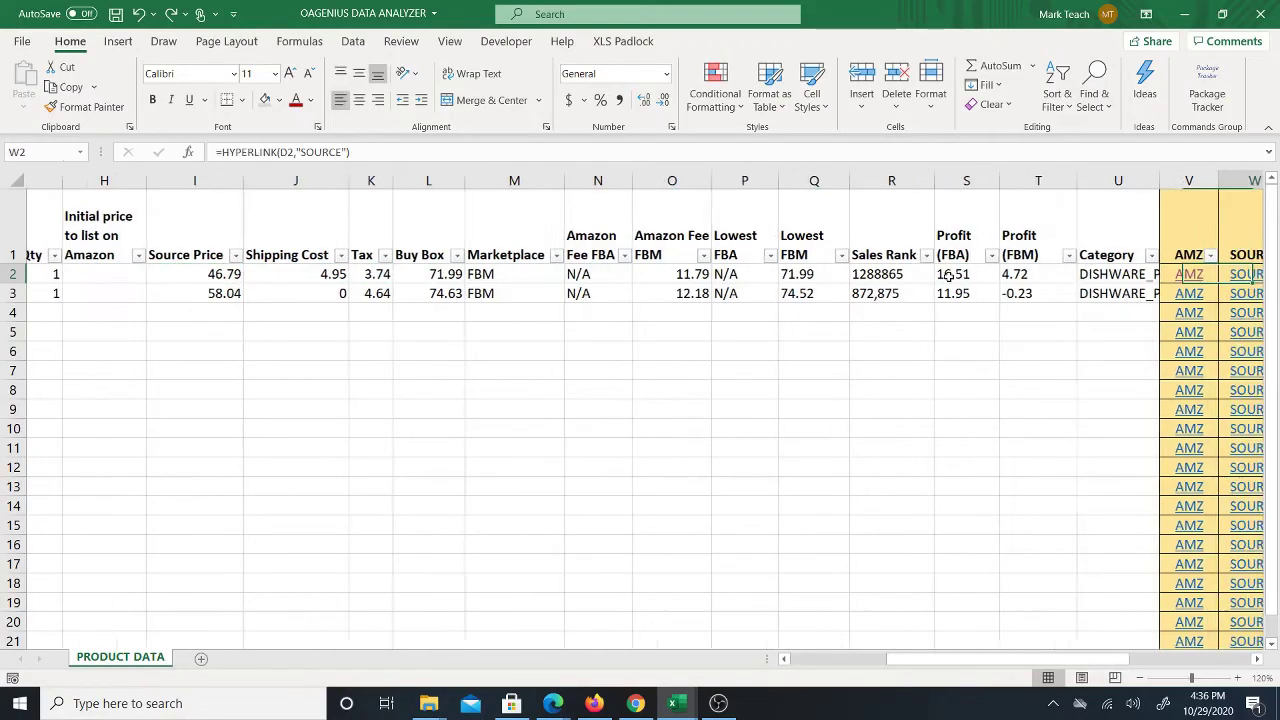
pyautogui.press('Left')
pyautogui.press('Left')
pyautogui.press('Left')
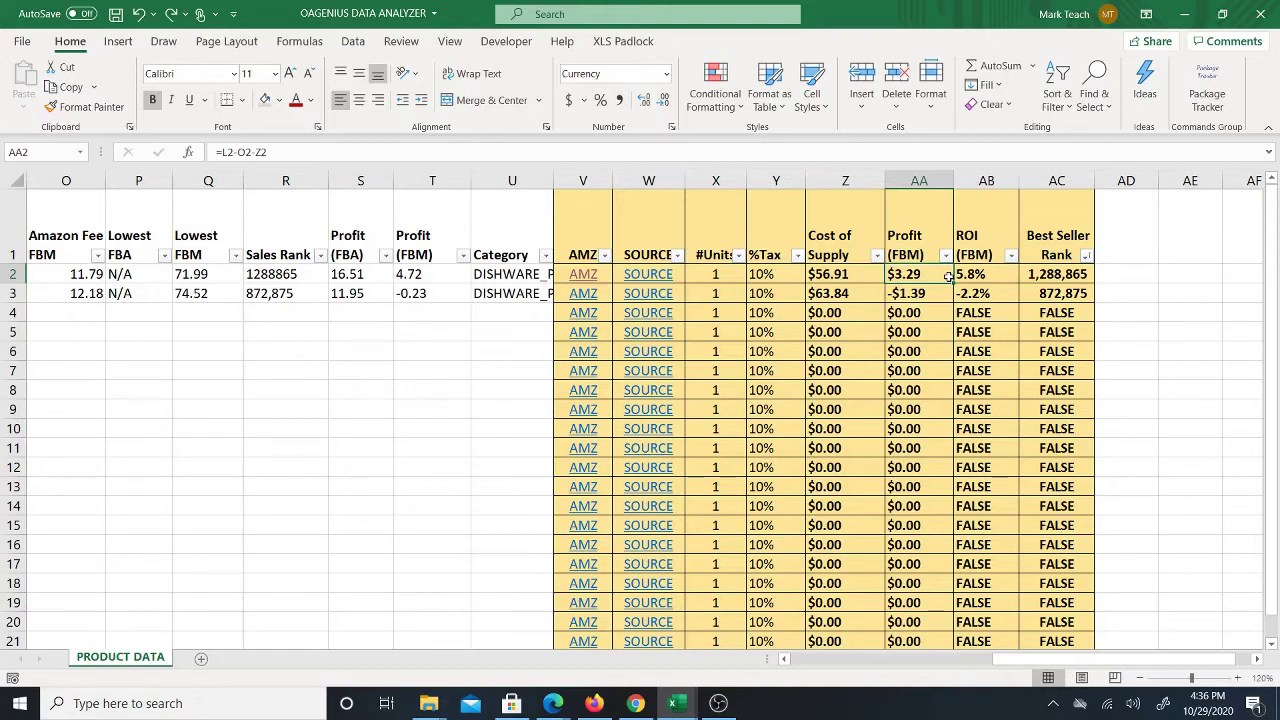
pyautogui.press('Right')
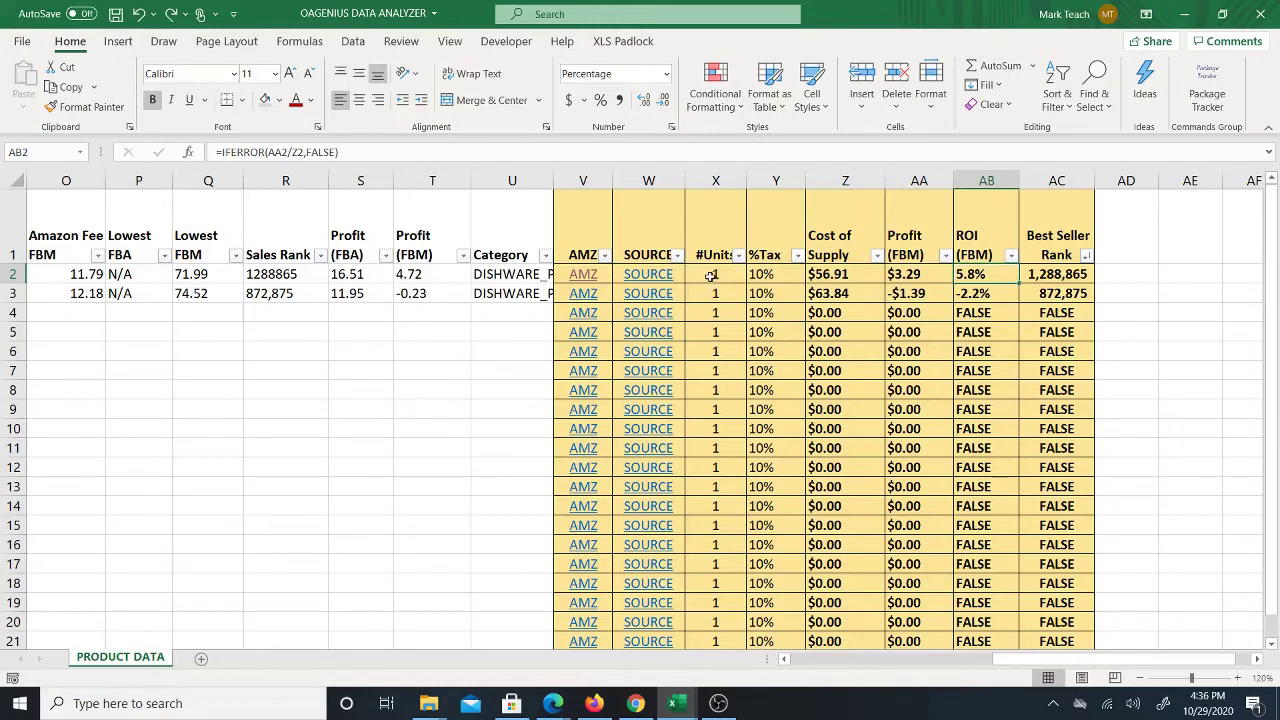
# Compare the ROI (FBM) values of the Logan and Pfaltzgraff rows
pyautogui.click(993, 292)
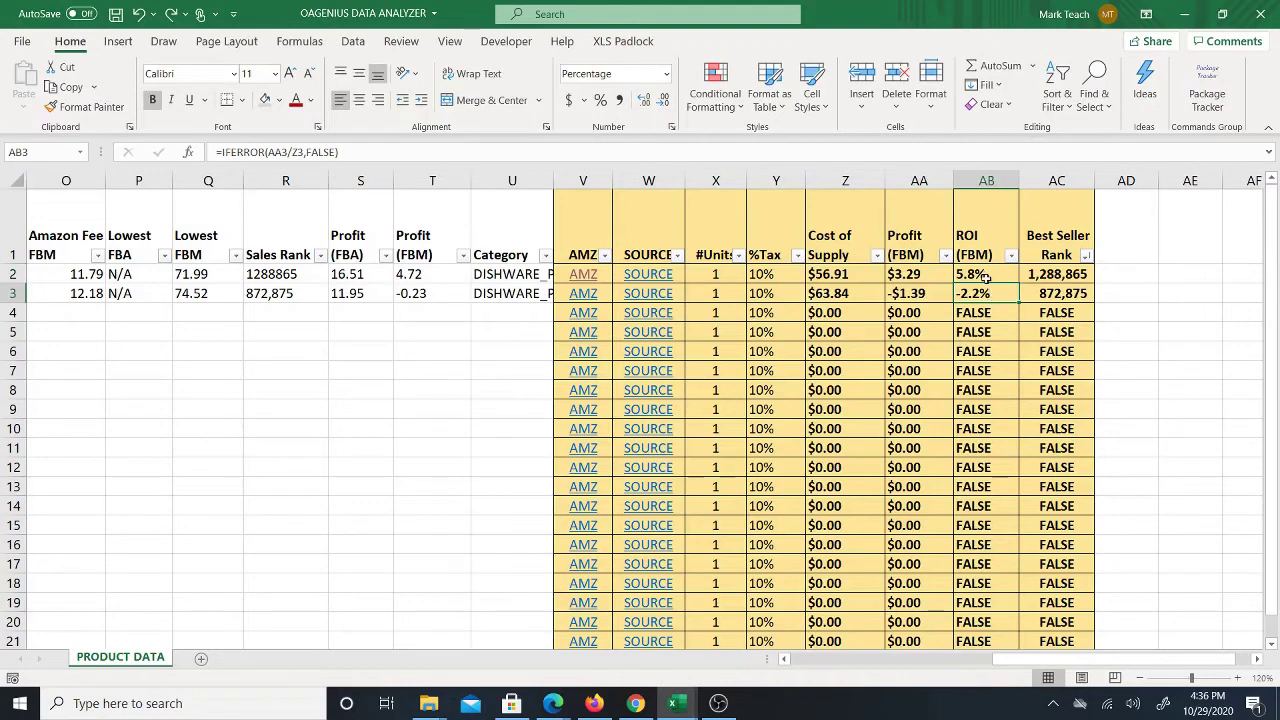
pyautogui.moveTo(986, 275); pyautogui.dragTo(986, 289)
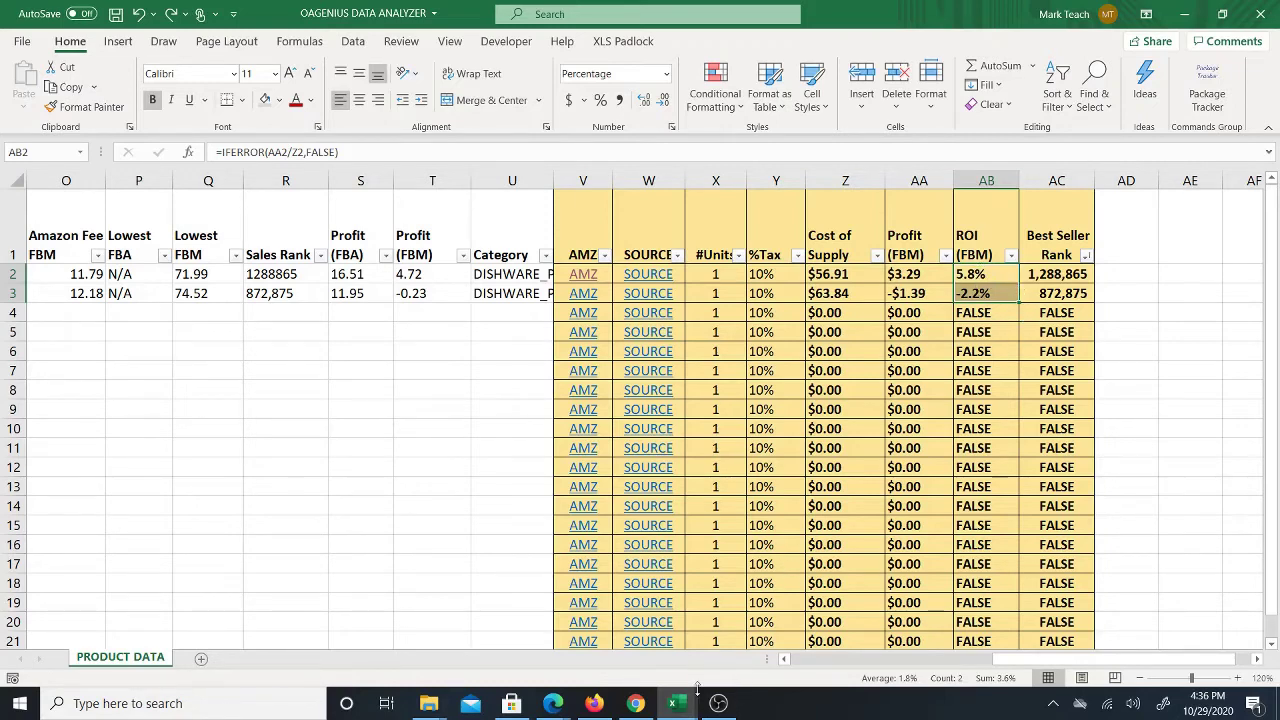
# Switch to the Amazon Dropshipping Excel System workbook and review the Amazon Listing Info columns in the first product row
pyautogui.moveTo(680, 708)
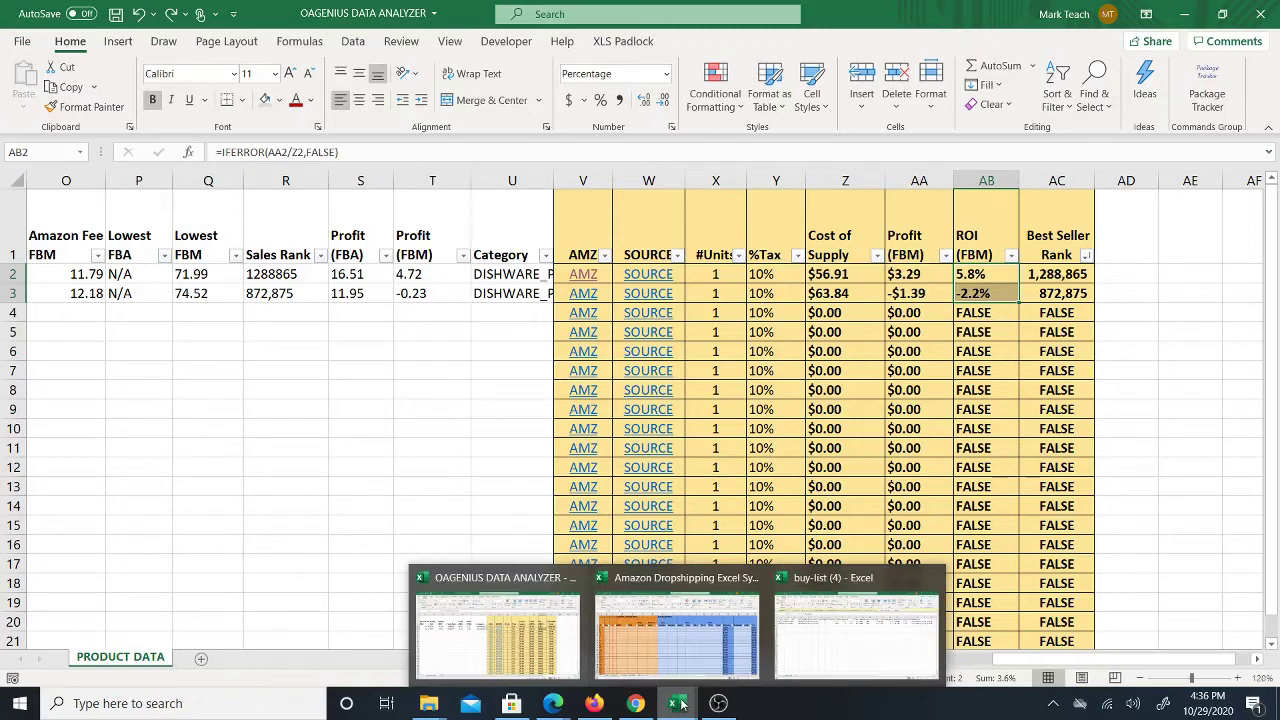
pyautogui.click(677, 630)
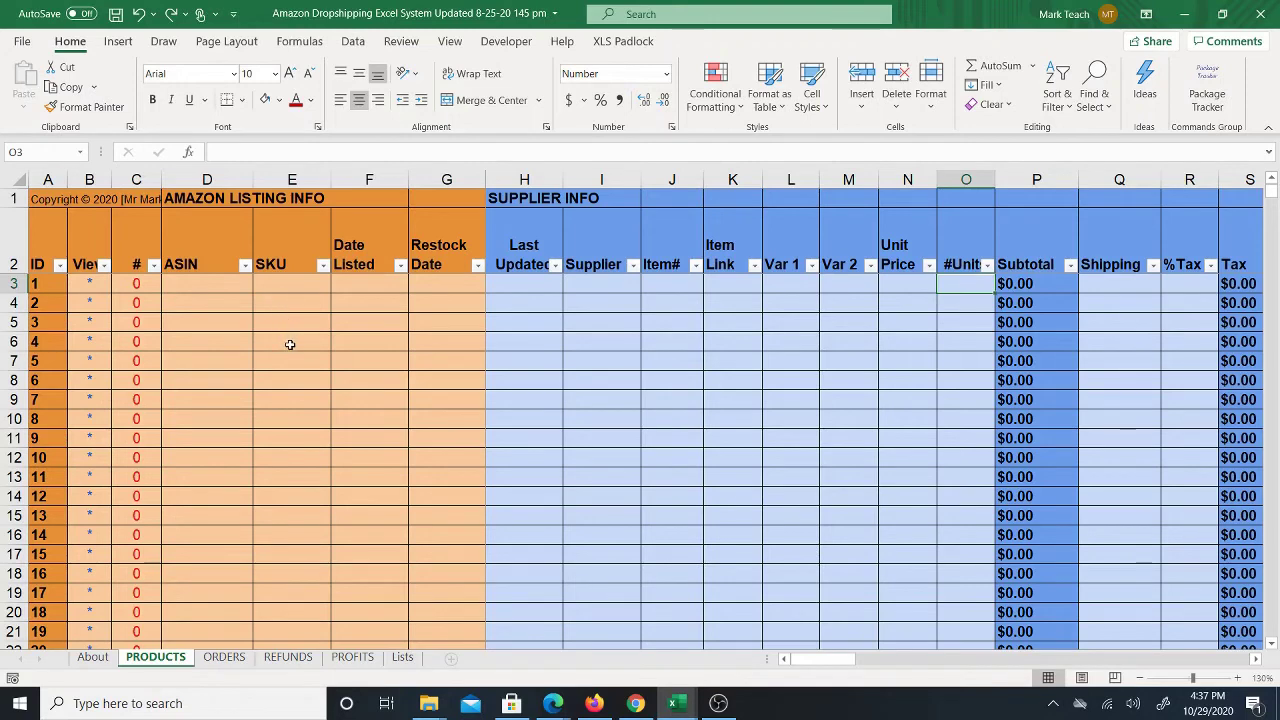
pyautogui.click(223, 285)
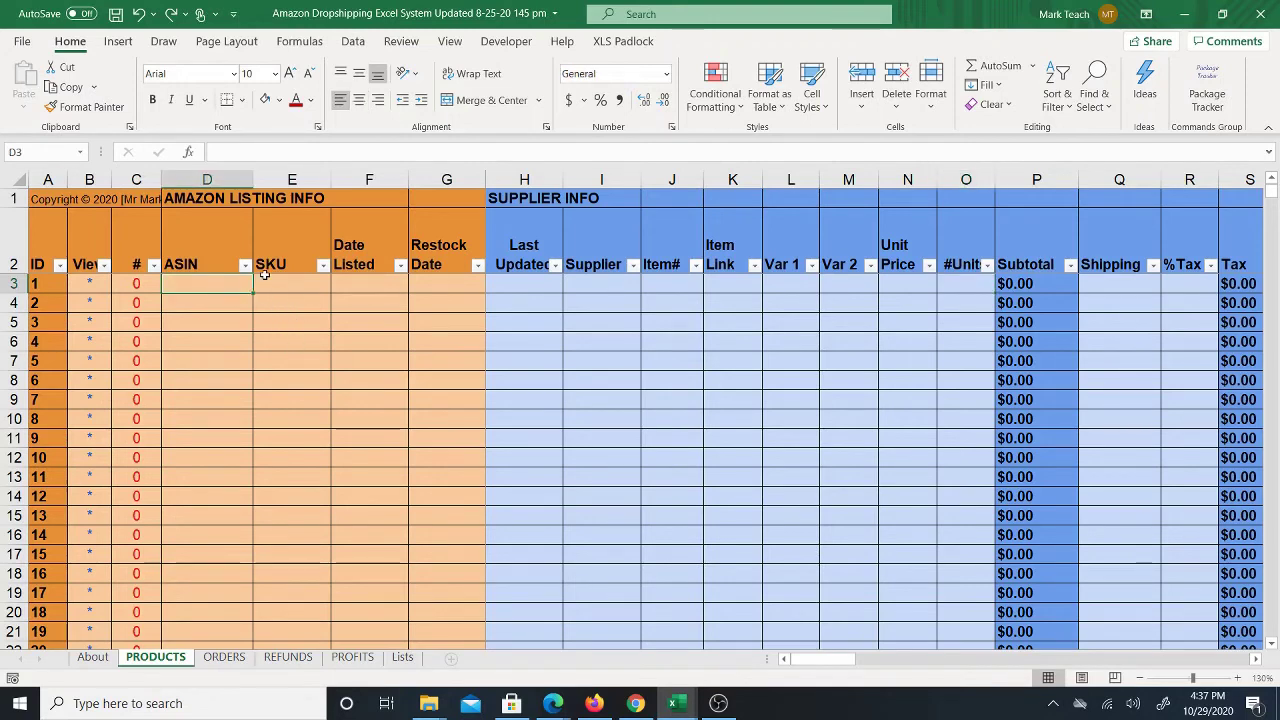
pyautogui.click(264, 276)
pyautogui.press('Right')
pyautogui.press('Right')
pyautogui.press('Right')
pyautogui.press('Right')
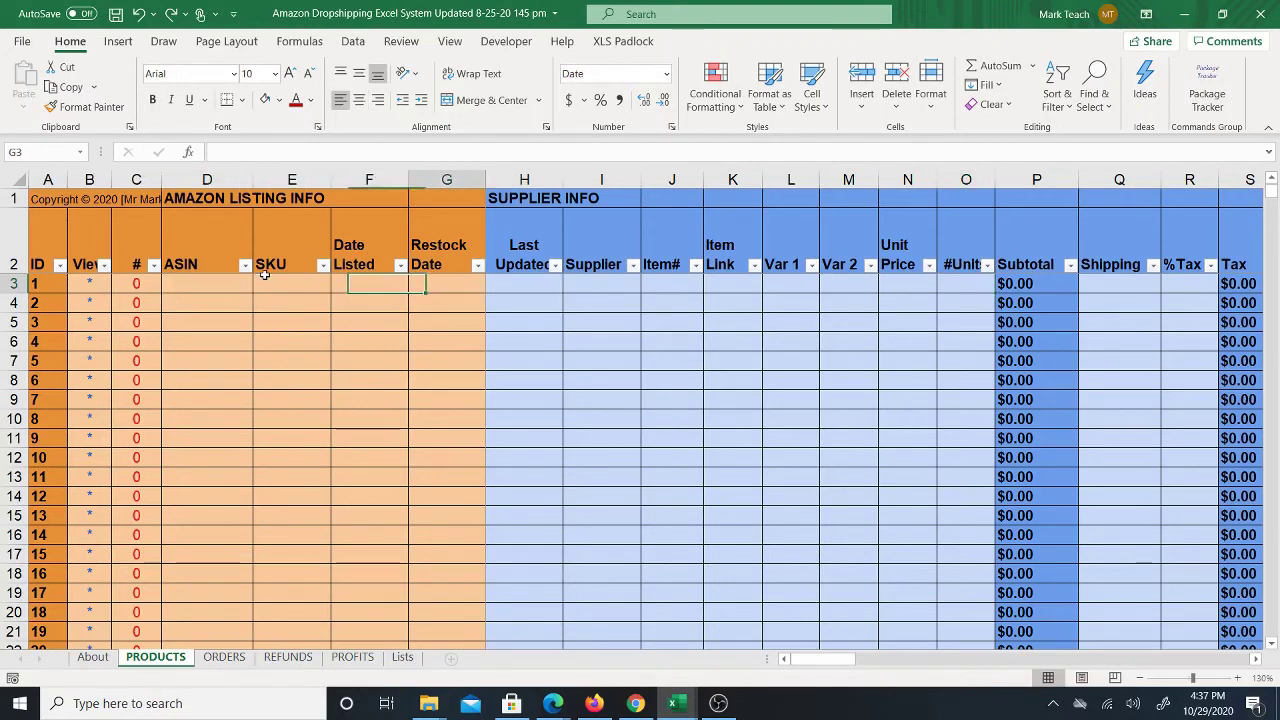
# Review the Supplier Info columns of the first product row, from Last Updated through Total Cost
pyautogui.press('Right')
pyautogui.press('Right')
pyautogui.press('Right')
pyautogui.press('Right')
pyautogui.press('Right')
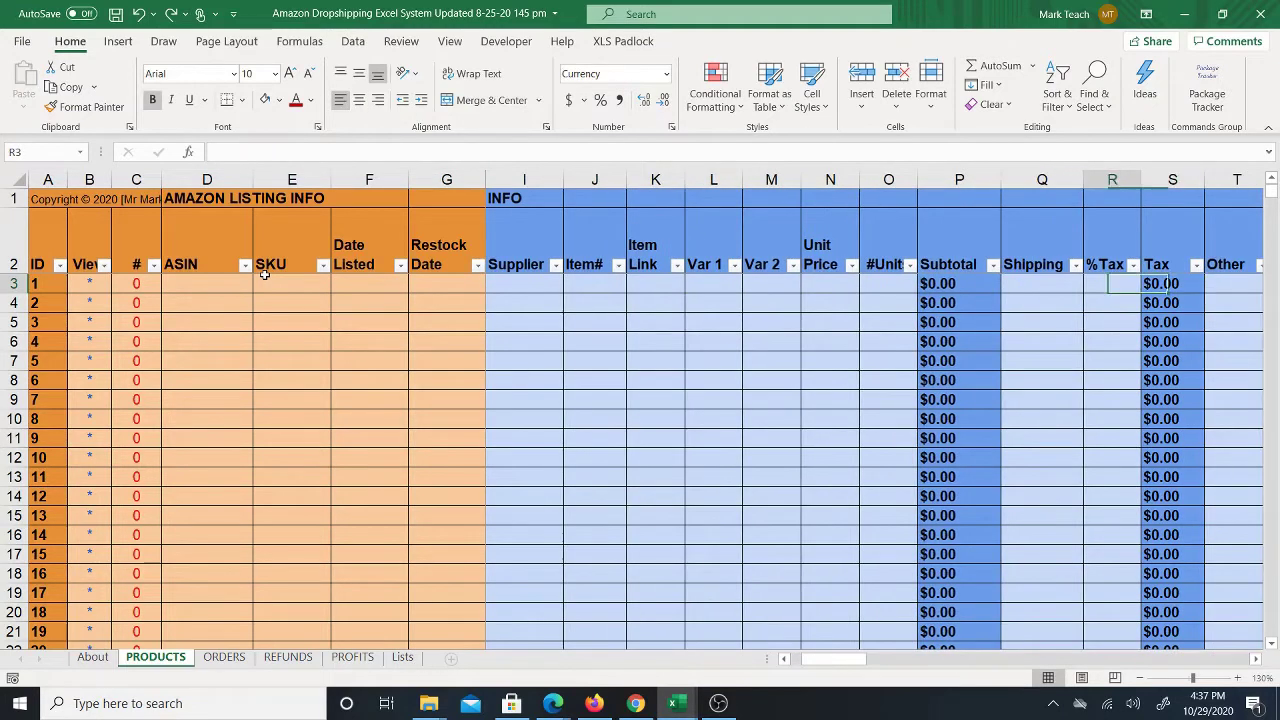
pyautogui.press('Right')
pyautogui.press('Right')
pyautogui.press('Right')
pyautogui.press('Right')
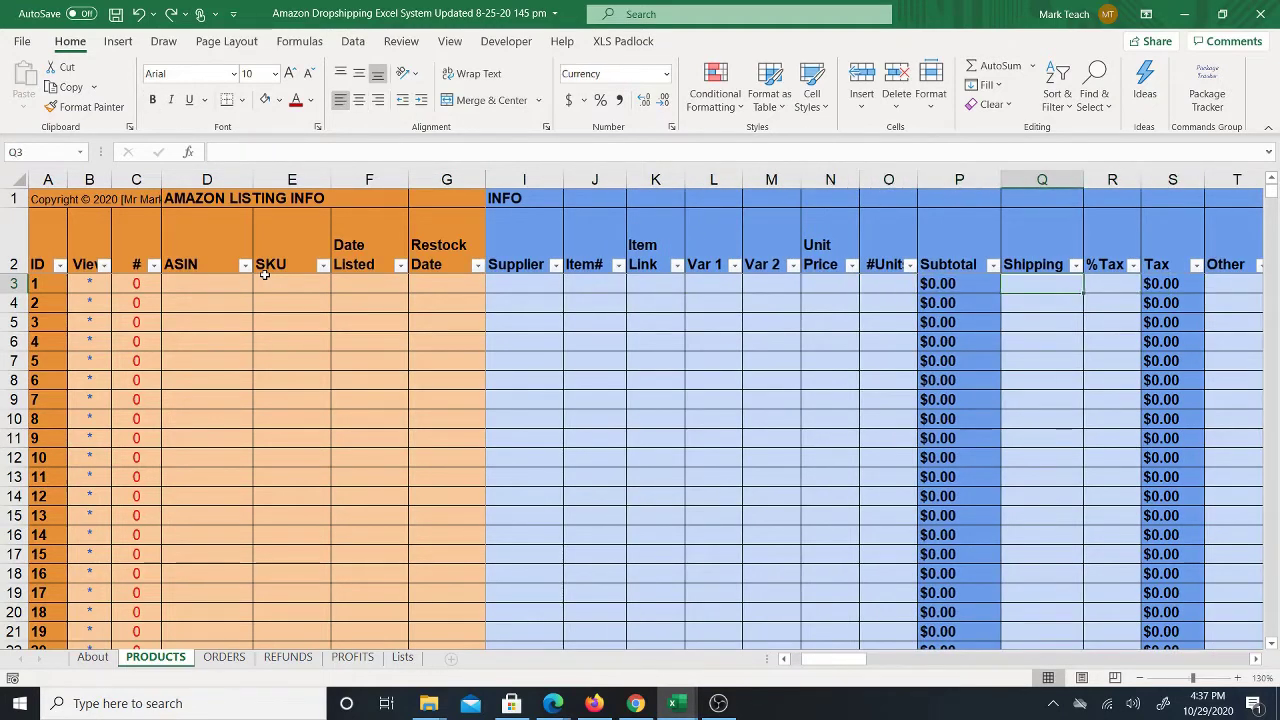
pyautogui.press('Right')
pyautogui.press('Right')
pyautogui.press('Right')
pyautogui.press('Right')
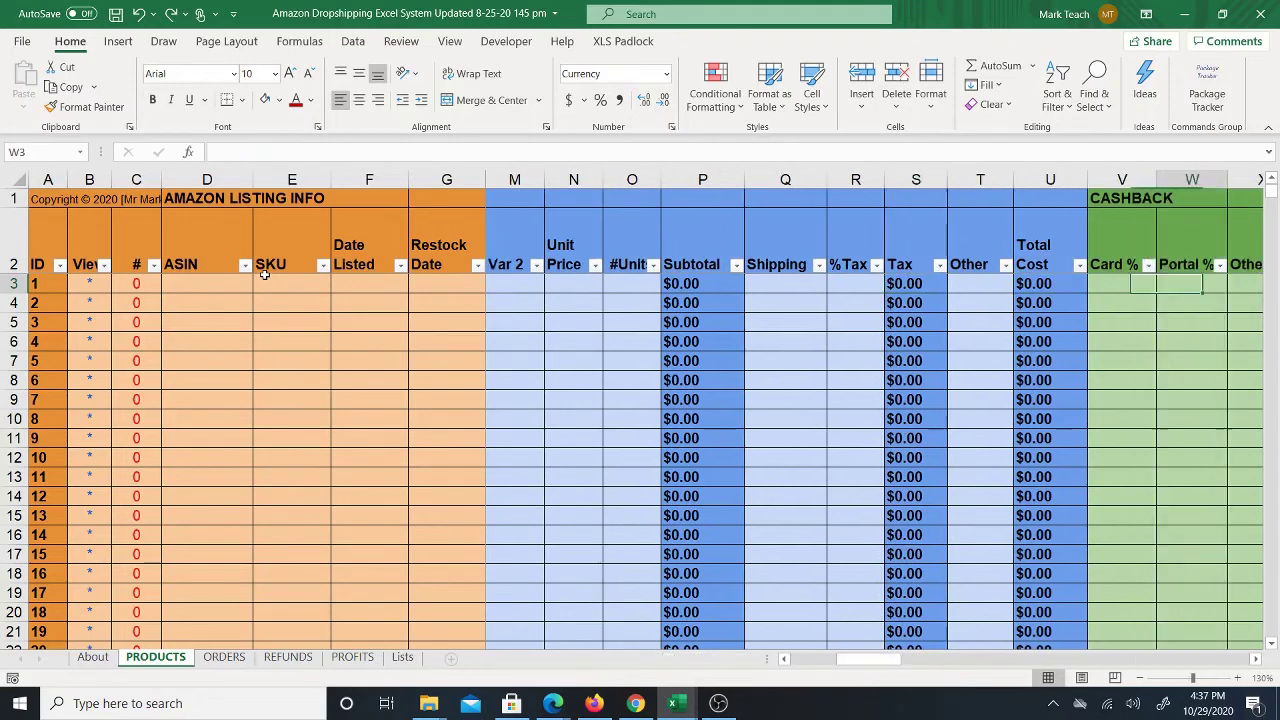
# Check the Total Cost formula and the neighbouring Card % and Portal % cashback fields in the first product row
pyautogui.press('Right')
pyautogui.press('Right')
pyautogui.press('Right')
pyautogui.press('Right')
pyautogui.press('Right')
pyautogui.press('Right')
pyautogui.press('Left')
pyautogui.press('Left')
pyautogui.press('Left')
pyautogui.press('Left')
pyautogui.press('Left')
pyautogui.press('Left')
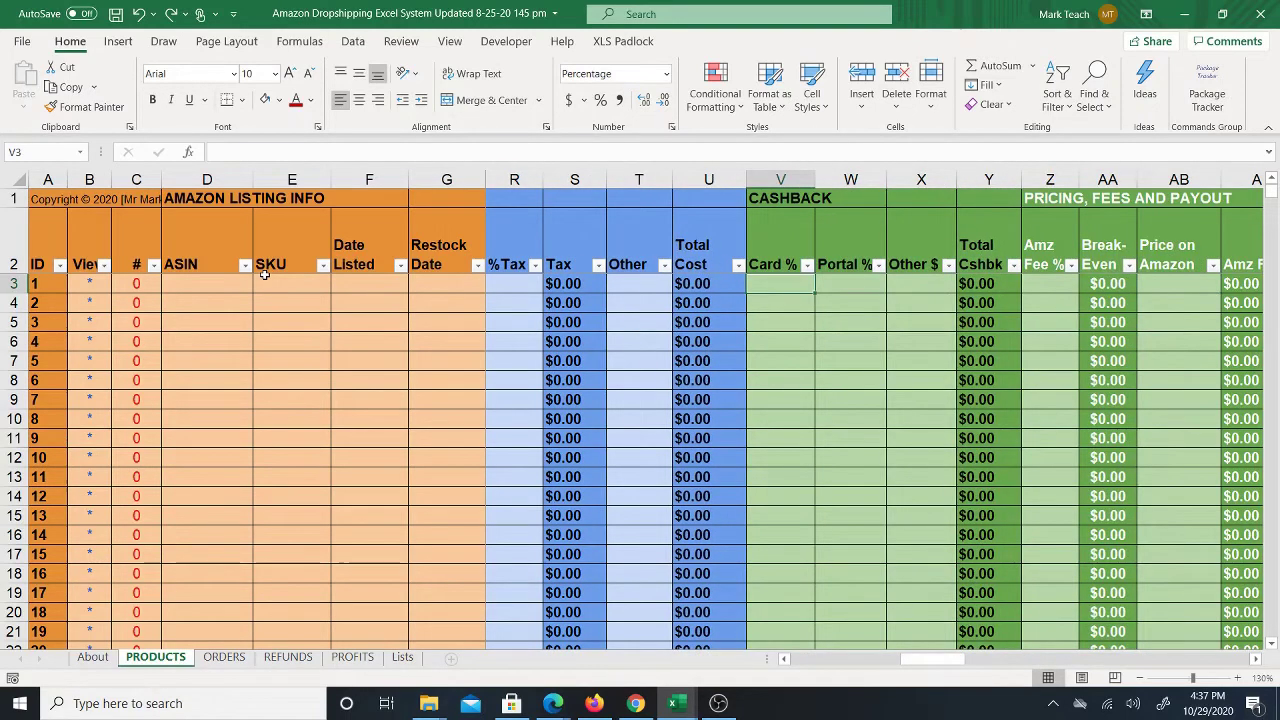
pyautogui.press('Left')
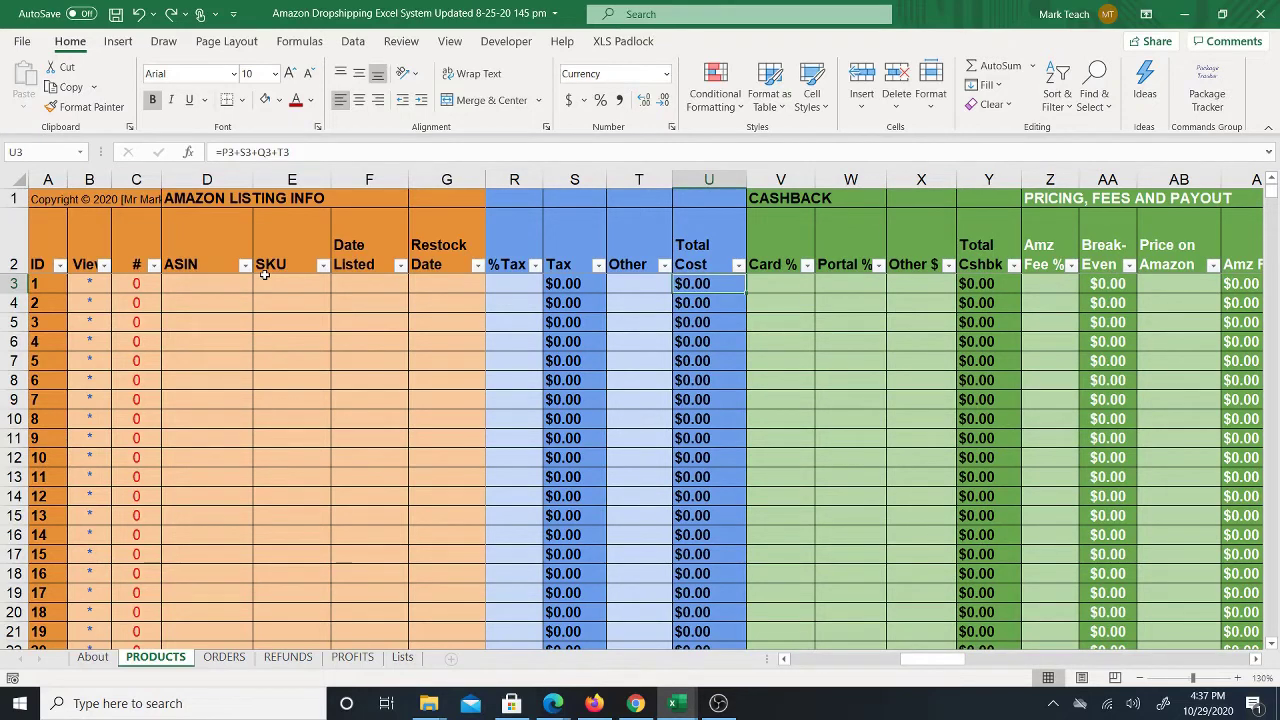
pyautogui.press('Right')
pyautogui.press('Right')
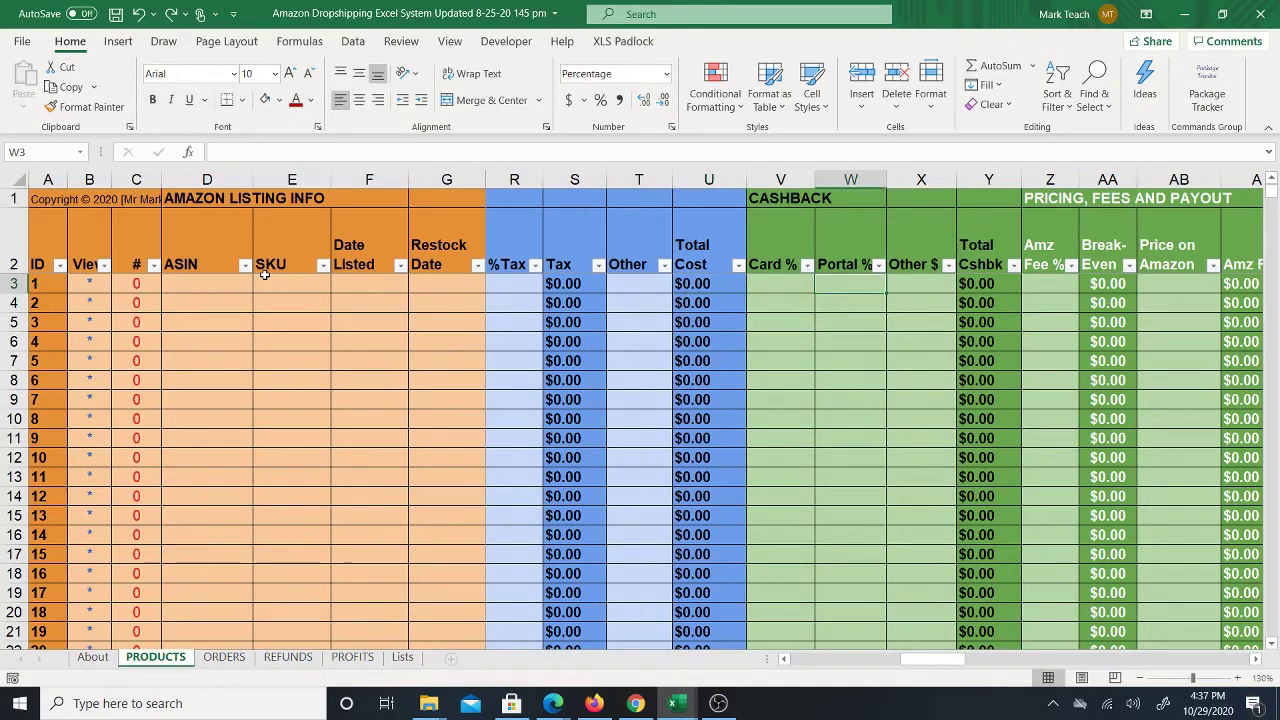
# Go back over the first row's supplier cost inputs, from Unit Price and #Units to Shipping and Tax
pyautogui.press('Left')
pyautogui.press('Left')
pyautogui.press('Left')
pyautogui.press('Left')
pyautogui.press('Left')
pyautogui.press('Left')
pyautogui.press('Left')
pyautogui.press('Left')
pyautogui.press('Left')
pyautogui.press('Left')
pyautogui.press('Left')
pyautogui.press('Left')
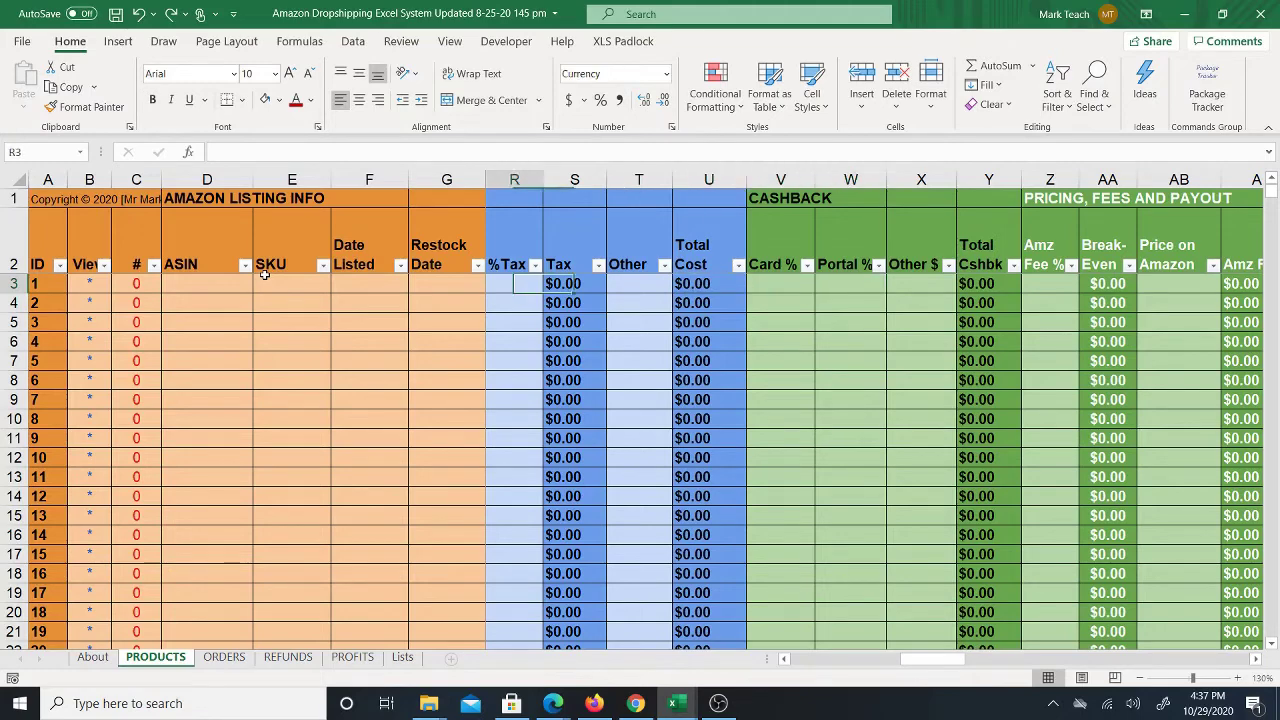
pyautogui.press('Right')
pyautogui.press('Right')
pyautogui.press('Right')
pyautogui.press('Right')
pyautogui.press('Right')
pyautogui.press('Right')
pyautogui.press('Right')
pyautogui.press('Right')
pyautogui.press('Right')
pyautogui.press('Right')
pyautogui.press('Right')
pyautogui.press('Right')
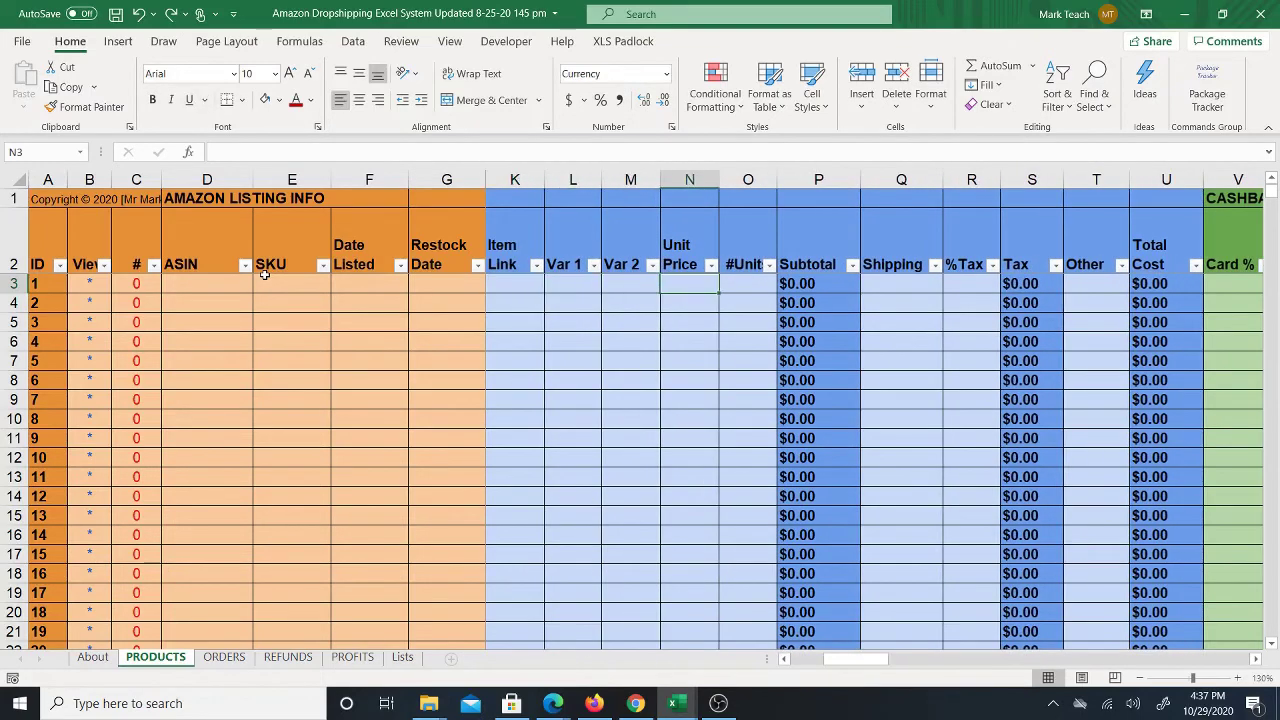
# Examine the Cashback columns and the Total Cshbk formula in the first product row
pyautogui.press('Right')
pyautogui.press('Right')
pyautogui.press('Right')
pyautogui.press('Right')
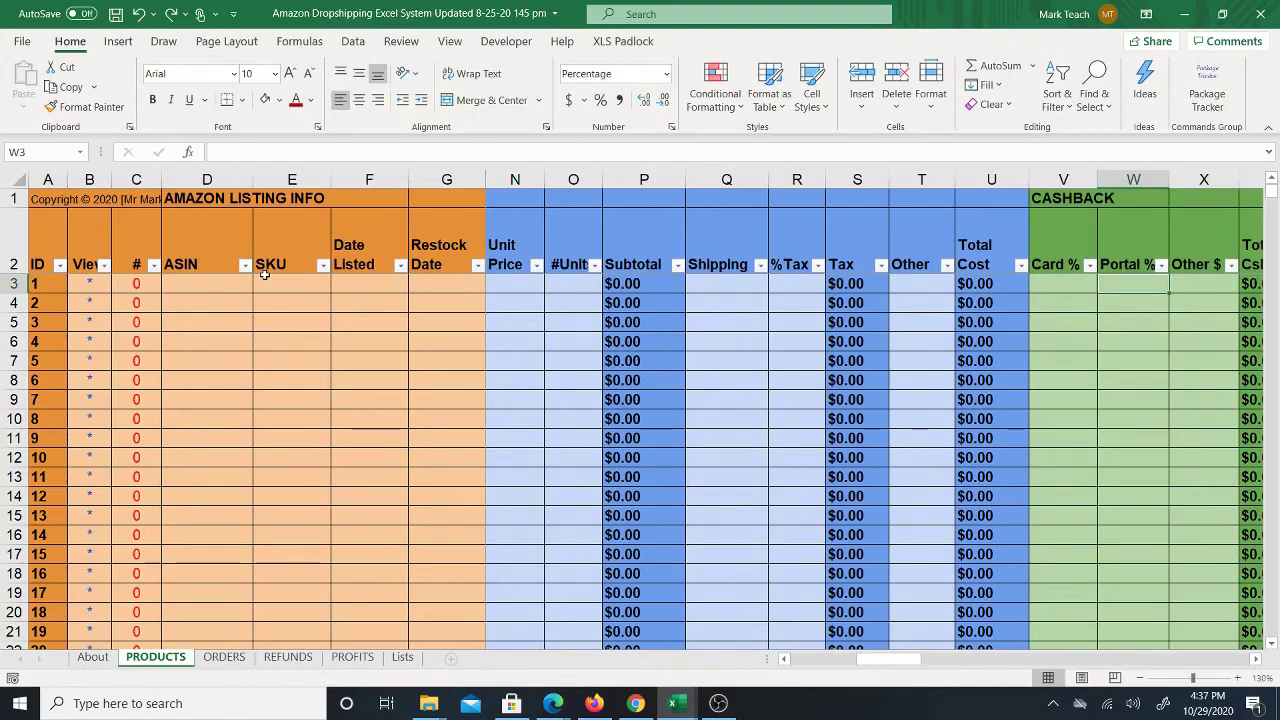
pyautogui.press('Left')
pyautogui.press('Left')
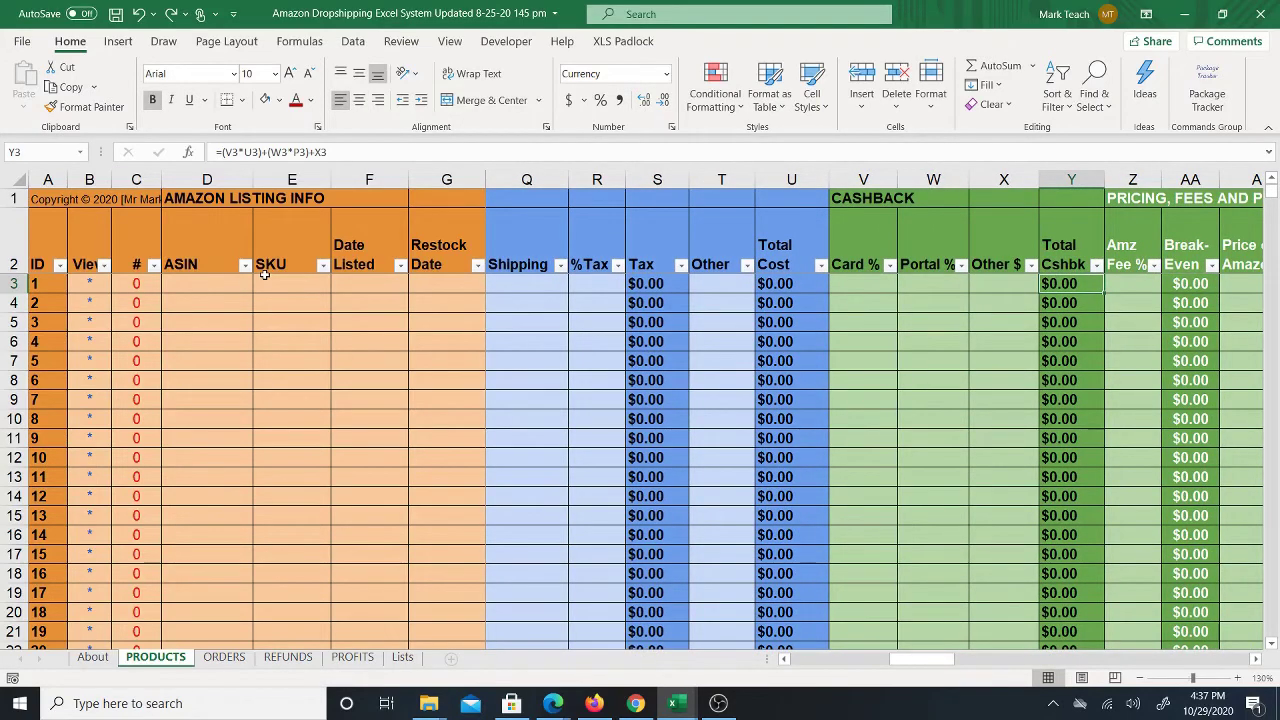
# Examine how the Break-Even formula uses Total Cost, Total Cshbk and Amz Fee % in the first product row
pyautogui.press('Right')
pyautogui.press('Right')
pyautogui.press('Right')
pyautogui.press('Right')
pyautogui.press('Right')
pyautogui.press('Right')
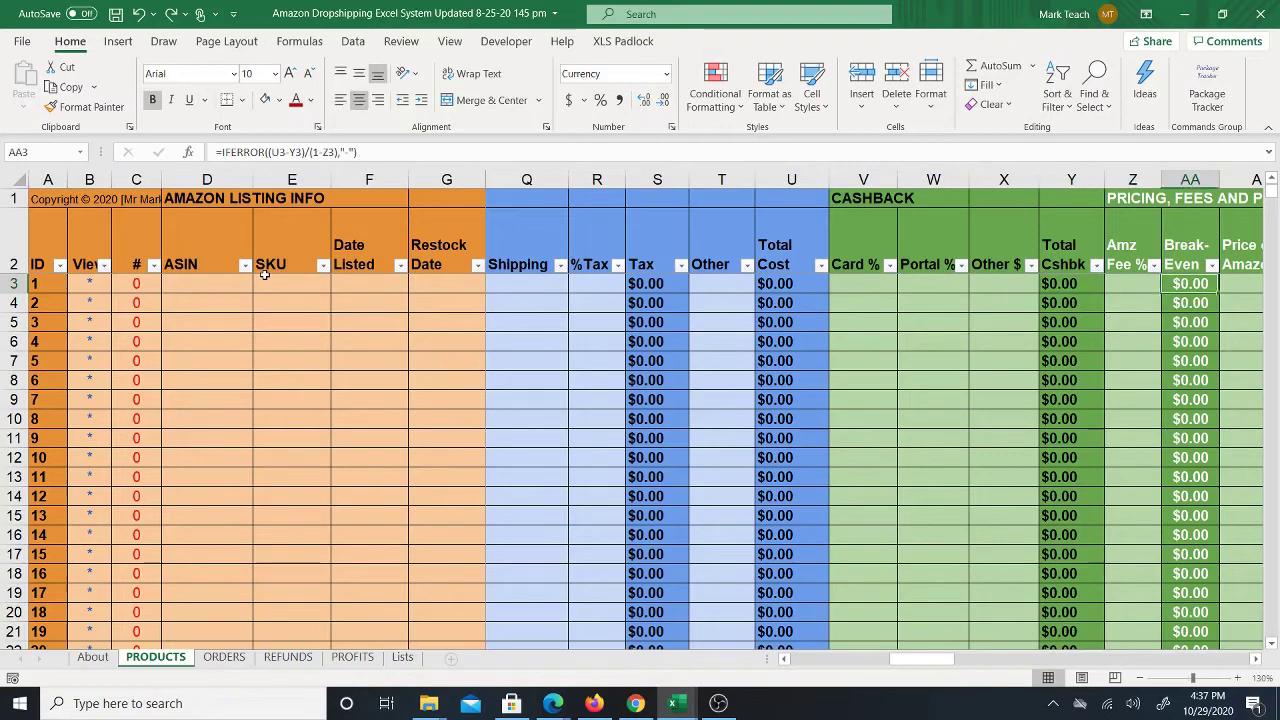
pyautogui.press('Left')
pyautogui.press('Left')
pyautogui.press('Left')
pyautogui.press('Left')
pyautogui.press('Left')
pyautogui.press('Left')
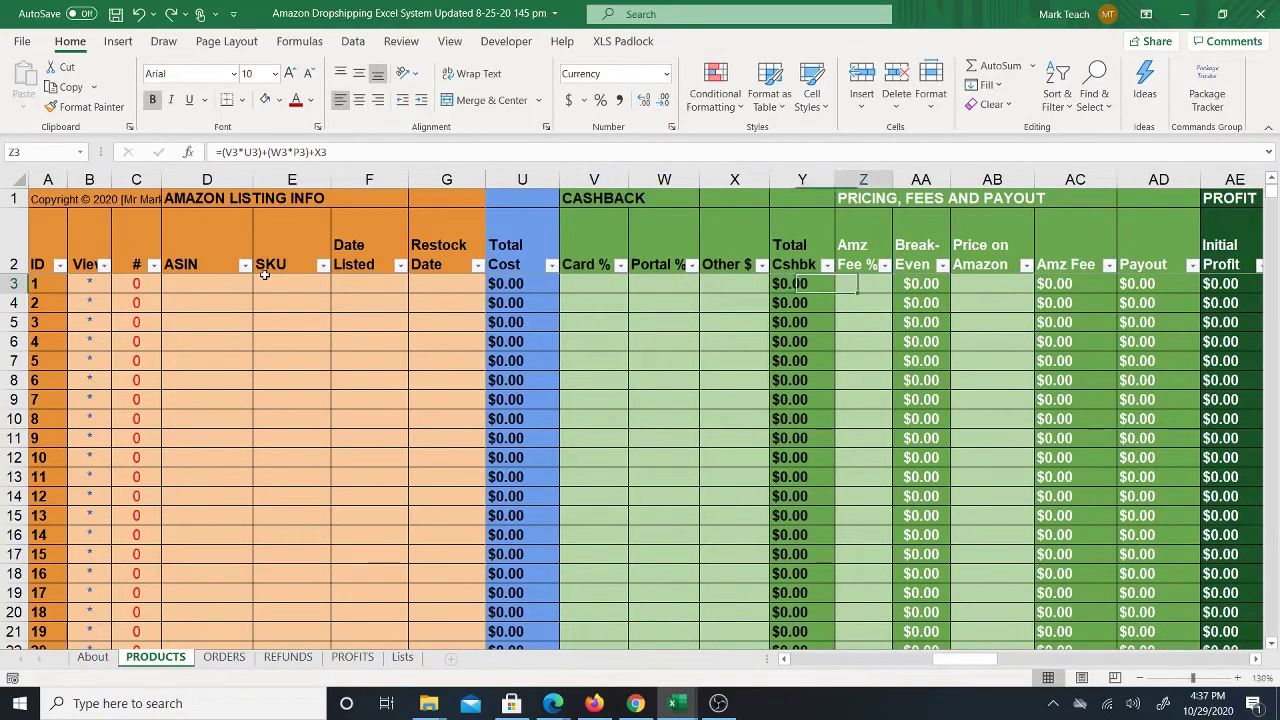
pyautogui.press('Right')
pyautogui.press('Right')
pyautogui.press('Left')
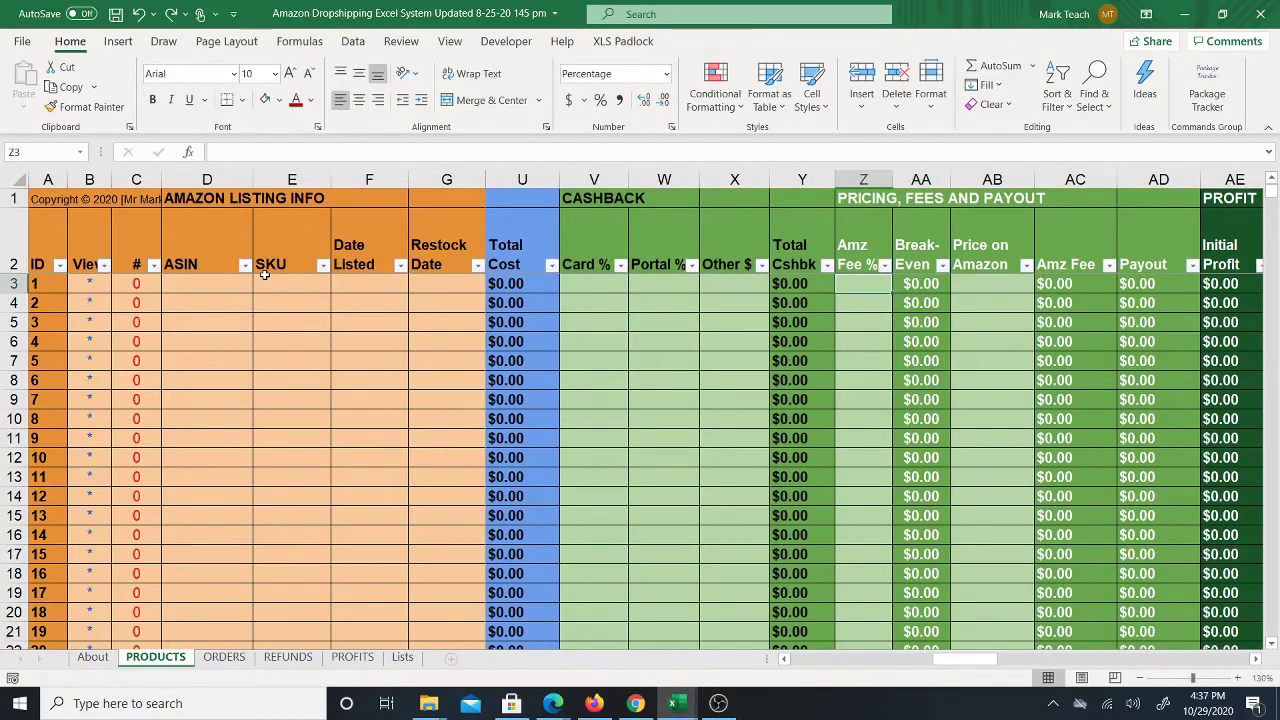
# Review the Price on Amazon, Amz Fee and Payout columns together with the Initial Profit formula
pyautogui.press('Right')
pyautogui.press('Right')
pyautogui.press('Right')
pyautogui.press('Right')
pyautogui.press('Right')
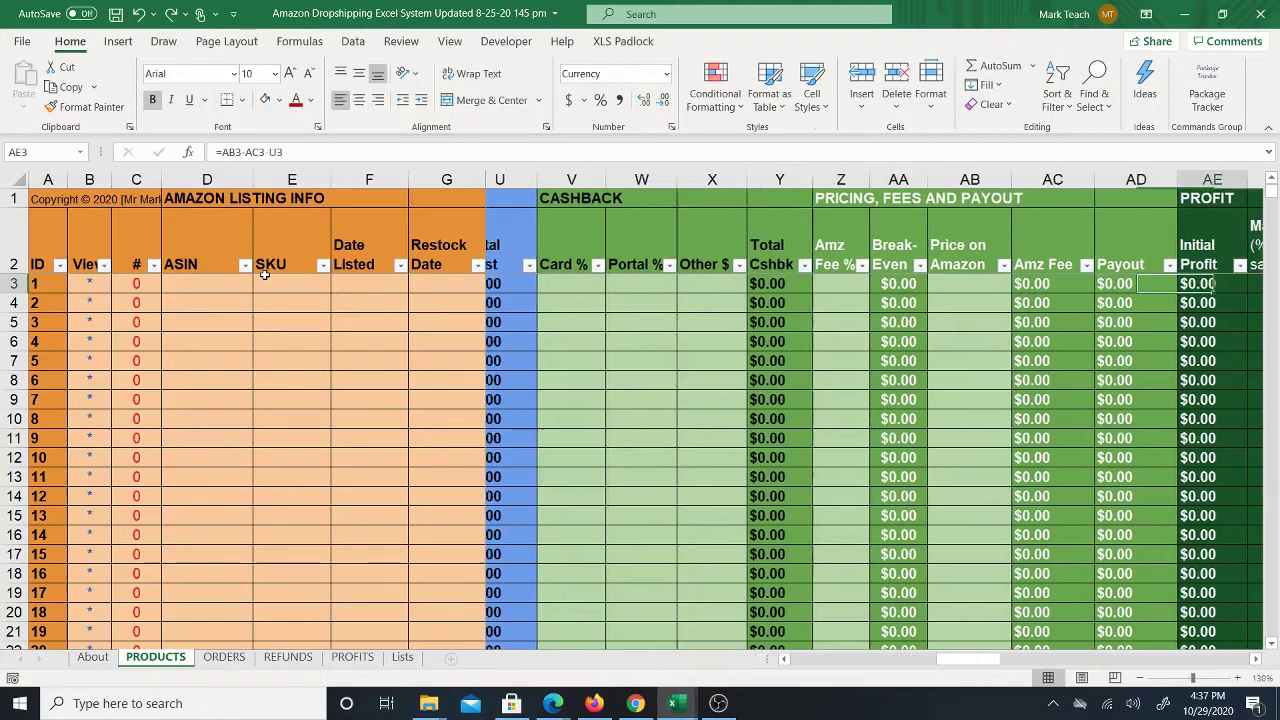
pyautogui.press('Left')
pyautogui.press('Left')
pyautogui.press('Left')
pyautogui.press('Right')
pyautogui.press('Right')
pyautogui.press('Right')
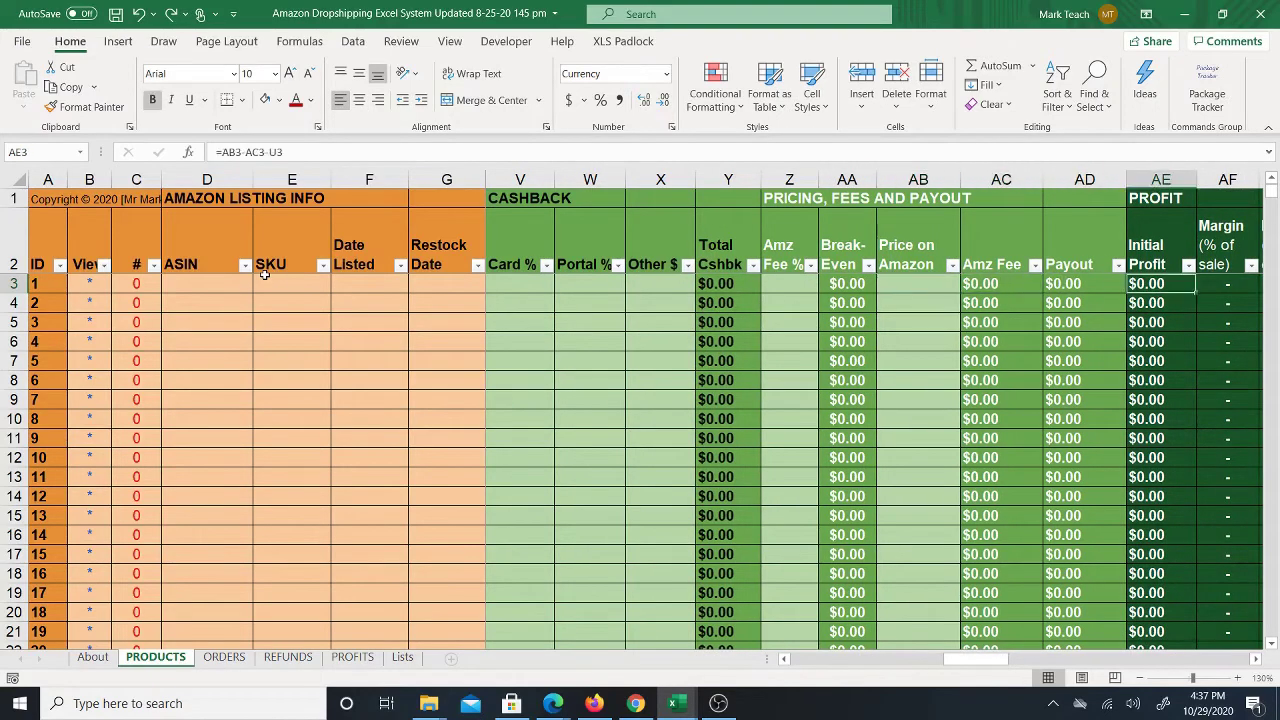
# Review the margin, Initial ROI, Total Profit and Total ROI columns in the Profit section of the first row
pyautogui.press('Left')
pyautogui.press('Left')
pyautogui.press('Left')
pyautogui.press('Right')
pyautogui.press('Right')
pyautogui.press('Right')
pyautogui.press('Right')
pyautogui.press('Right')
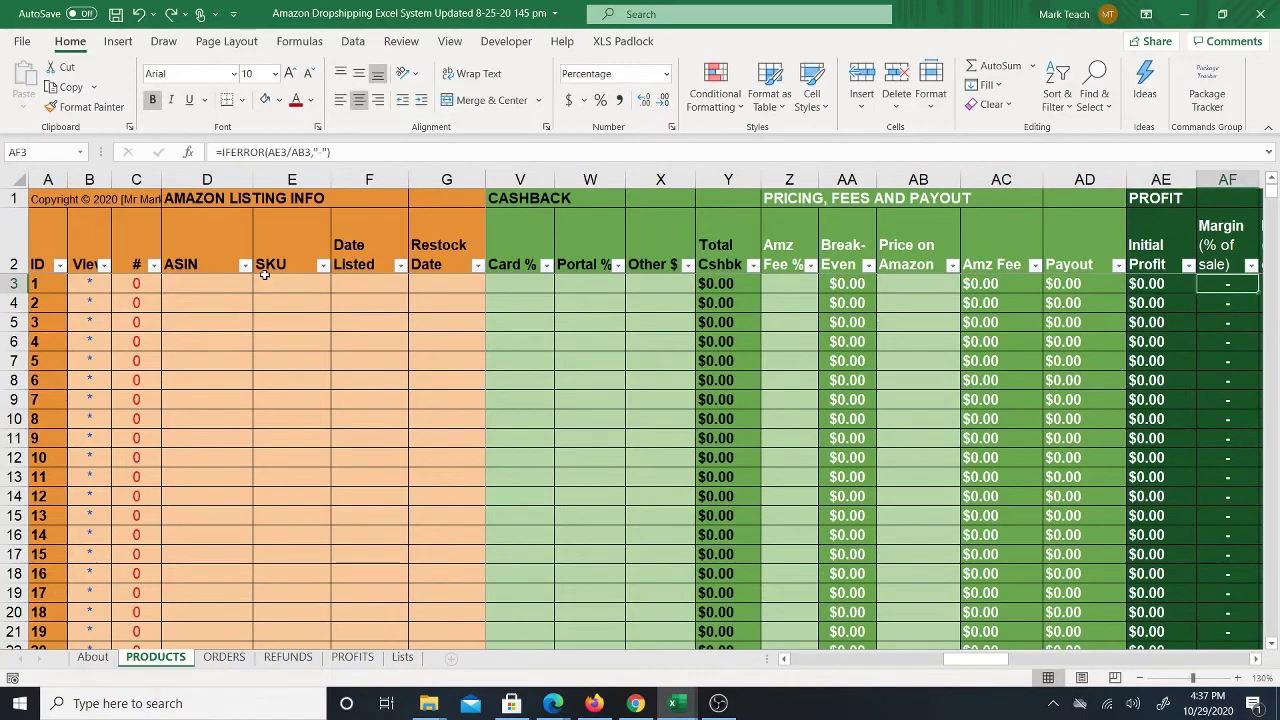
pyautogui.press('Right')
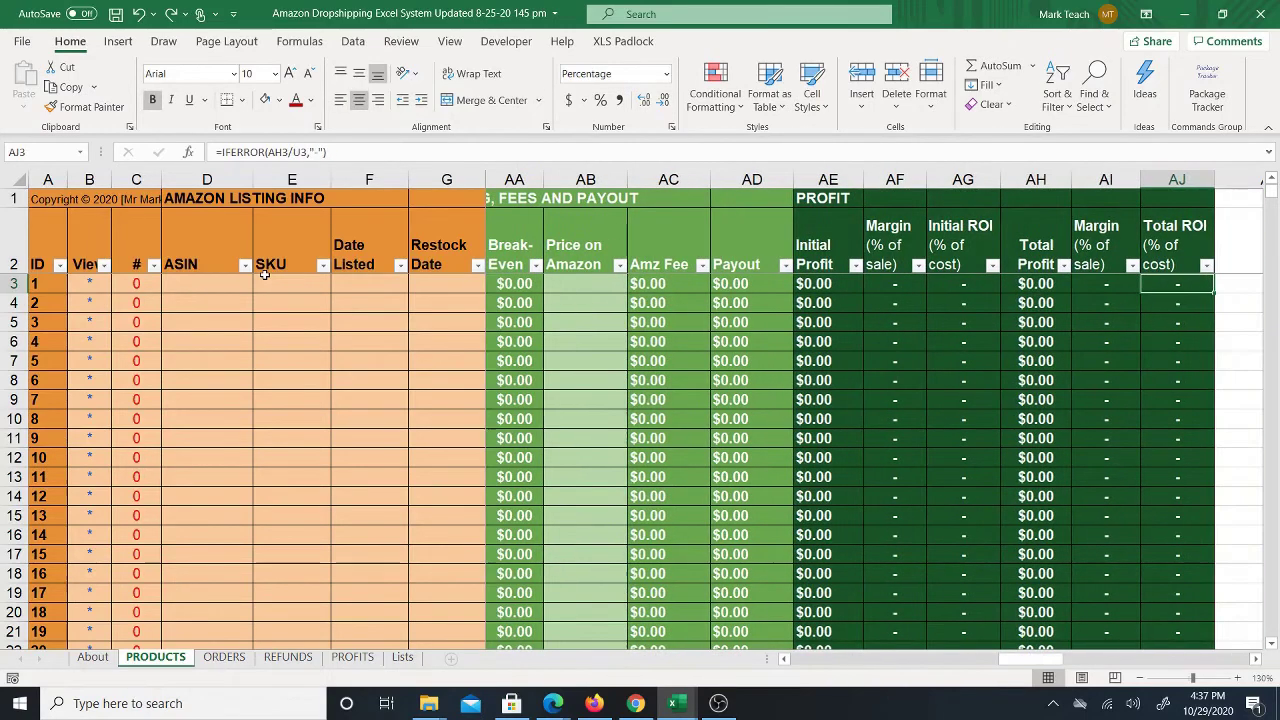
# Return through the first product row to the Item# field in the Supplier Info section
pyautogui.press('Left')
pyautogui.press('Left')
pyautogui.press('Left')
pyautogui.press('Left')
pyautogui.press('Left')
pyautogui.press('Left')
pyautogui.press('Left')
pyautogui.press('Left')
pyautogui.press('Left')
pyautogui.press('Left')
pyautogui.press('Left')
pyautogui.press('Left')
pyautogui.press('Left')
pyautogui.press('Left')
pyautogui.press('Left')
pyautogui.press('Left')
pyautogui.press('Left')
pyautogui.press('Left')
pyautogui.press('Left')
pyautogui.press('Left')
pyautogui.press('Left')
pyautogui.press('Left')
pyautogui.press('Left')
pyautogui.press('Left')
pyautogui.press('Left')
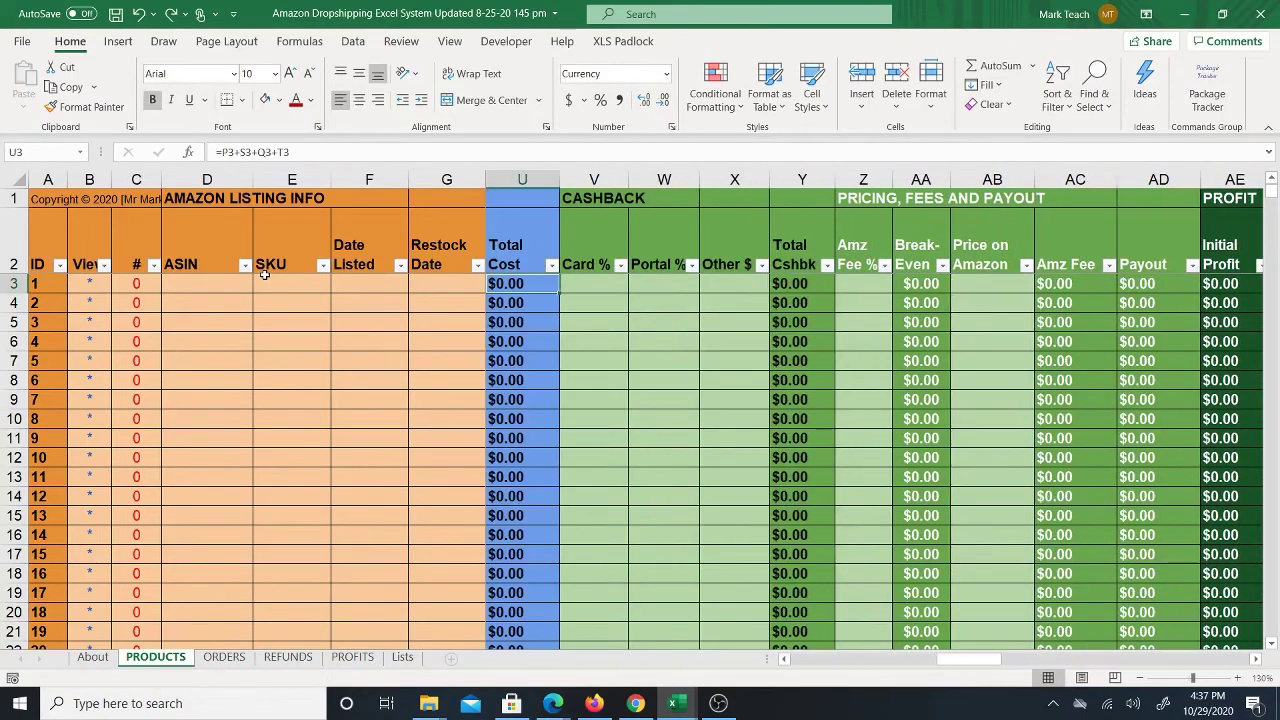
pyautogui.press('Left')
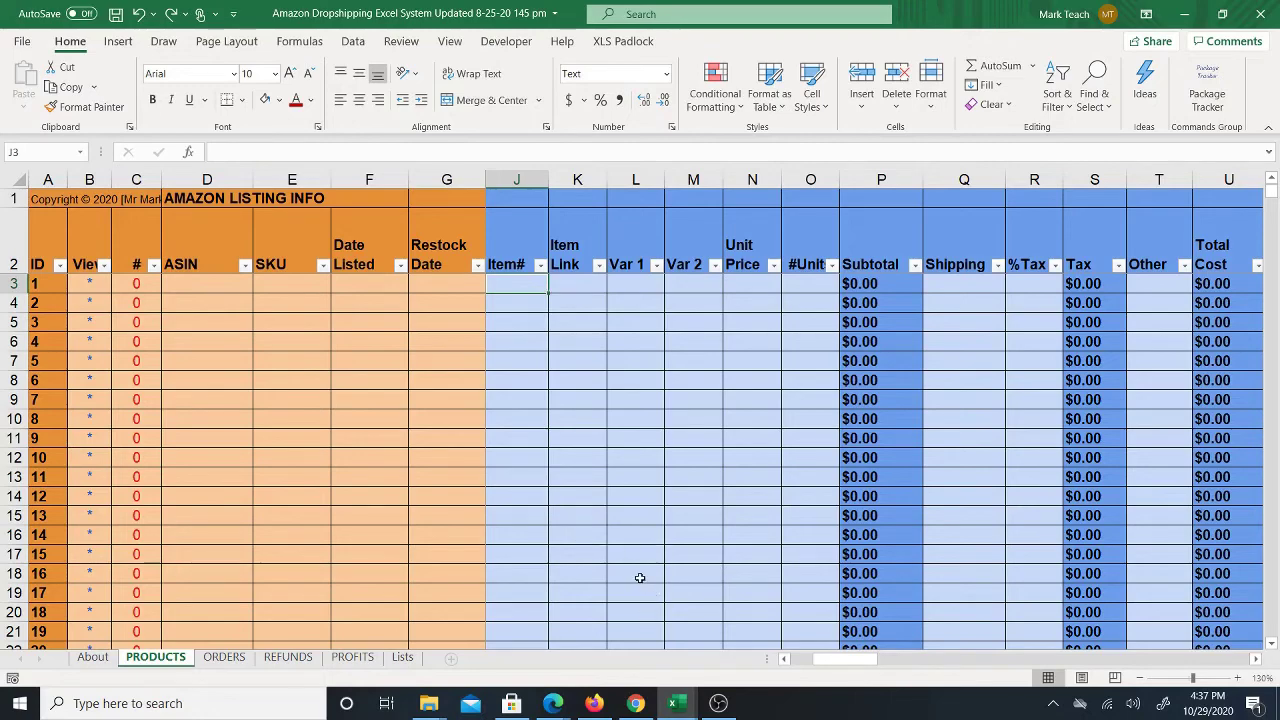
# Switch to Chrome and view the supplier costs, cashback and profit in the Amazon Dropshipping Profit Calculator
pyautogui.click(636, 702)
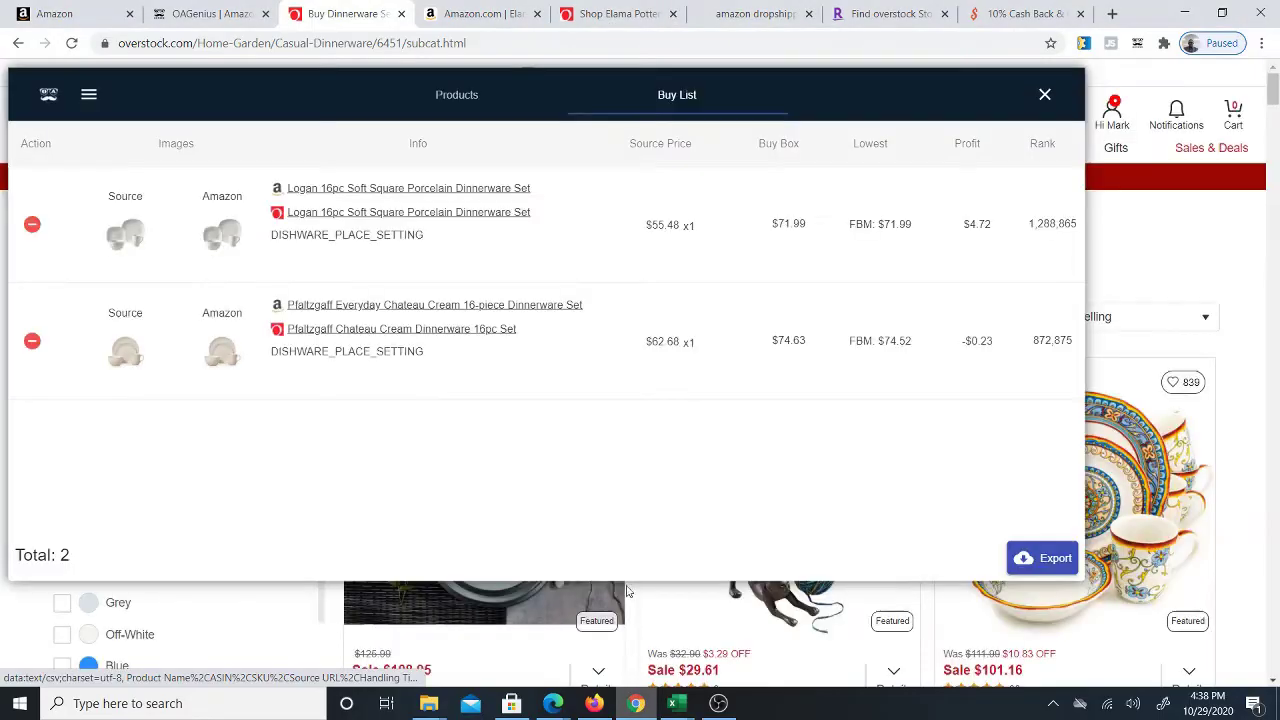
pyautogui.click(731, 14)
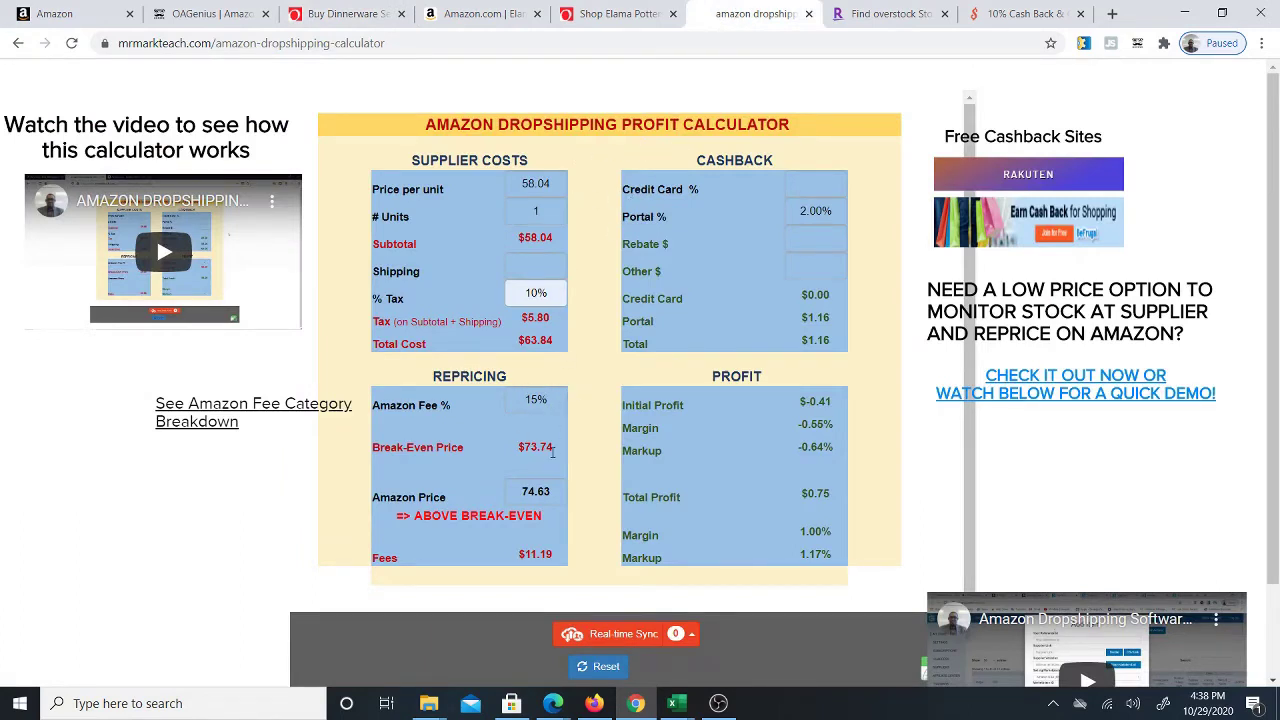
pyautogui.moveTo(676, 299); pyautogui.dragTo(689, 310)
# Revisit the Amazon Dropshipping Excel System workbook, then return to the OAGENIUS DATA ANALYZER workbook
pyautogui.click(674, 703)
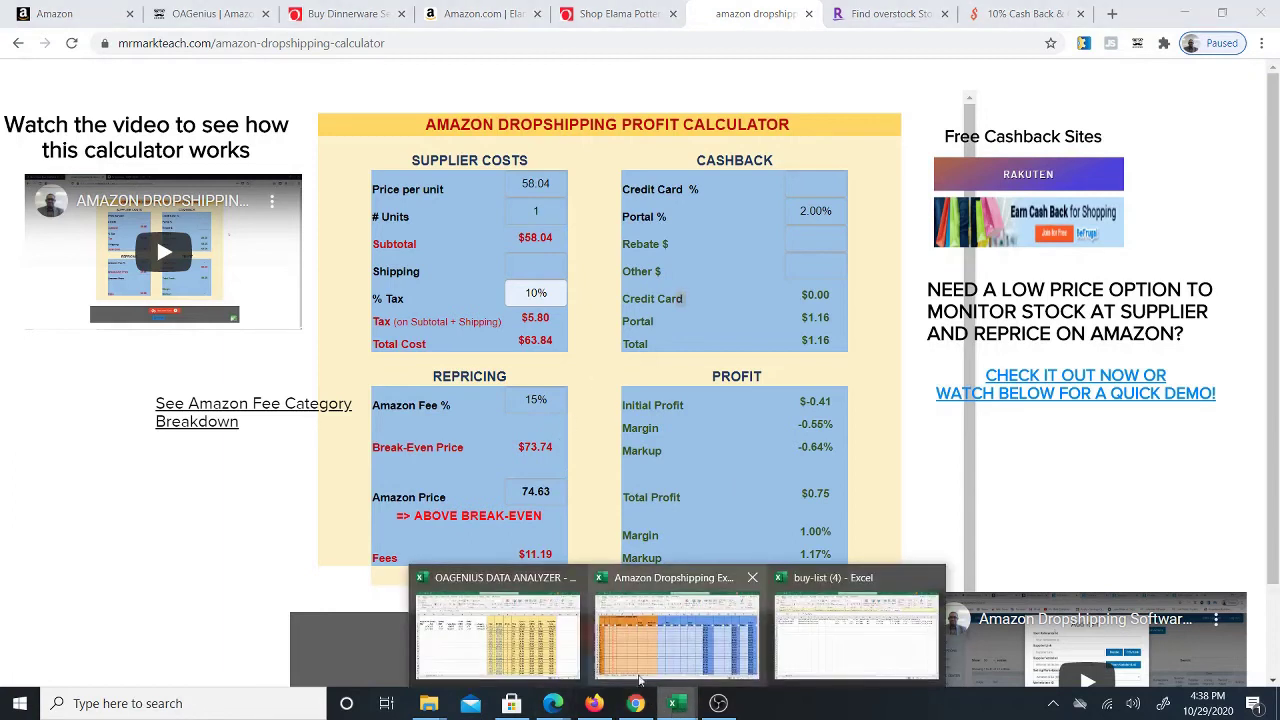
pyautogui.click(640, 680)
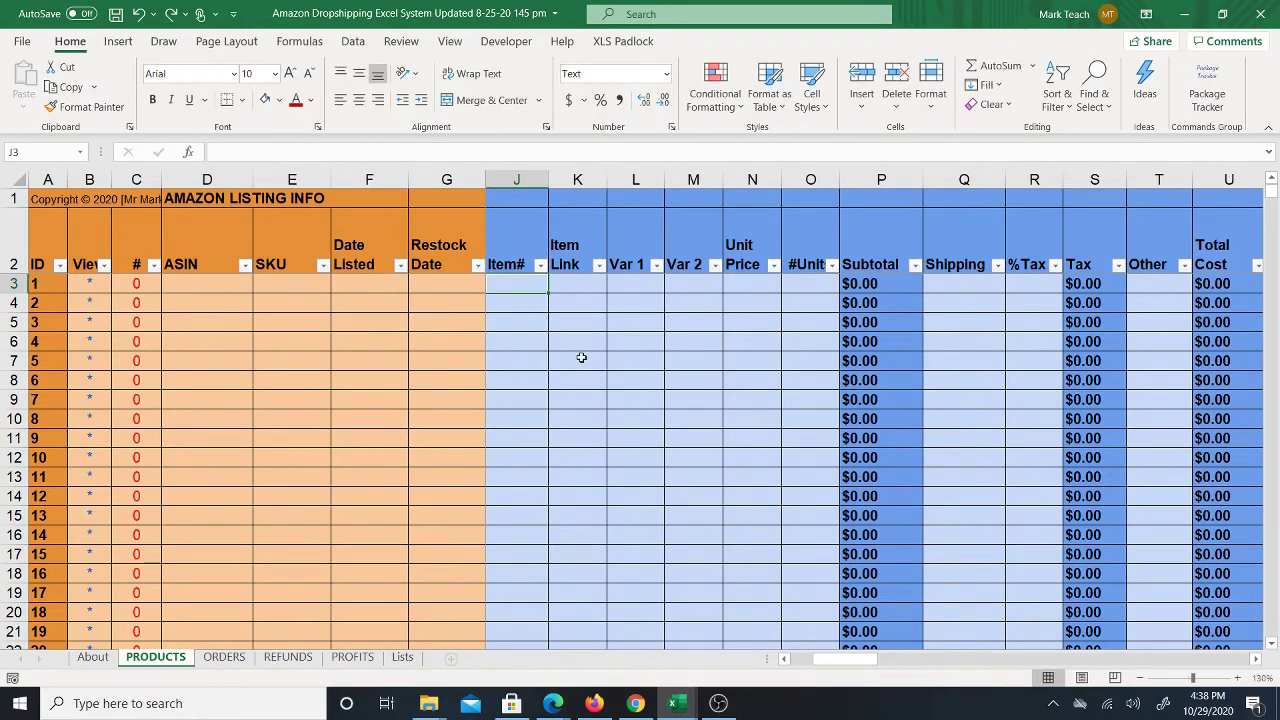
pyautogui.click(674, 703)
pyautogui.click(555, 650)
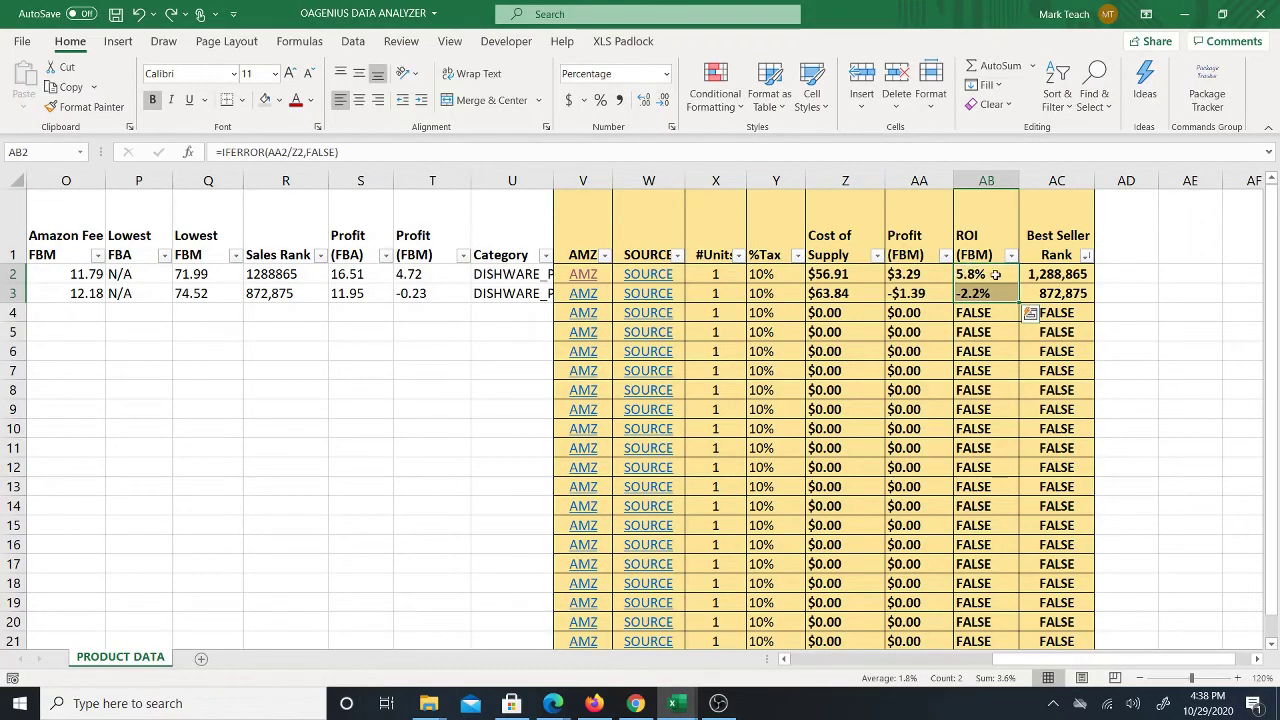
pyautogui.click(1011, 256)
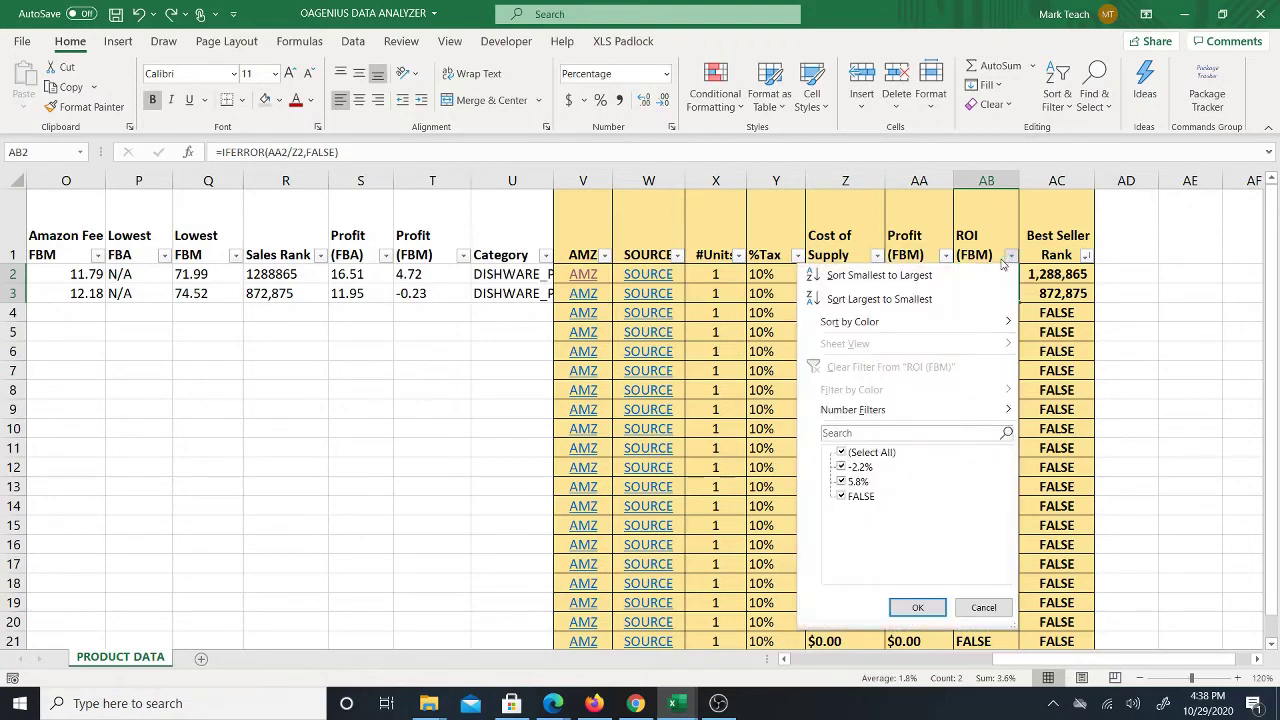
pyautogui.press('Escape')
pyautogui.click(762, 277)
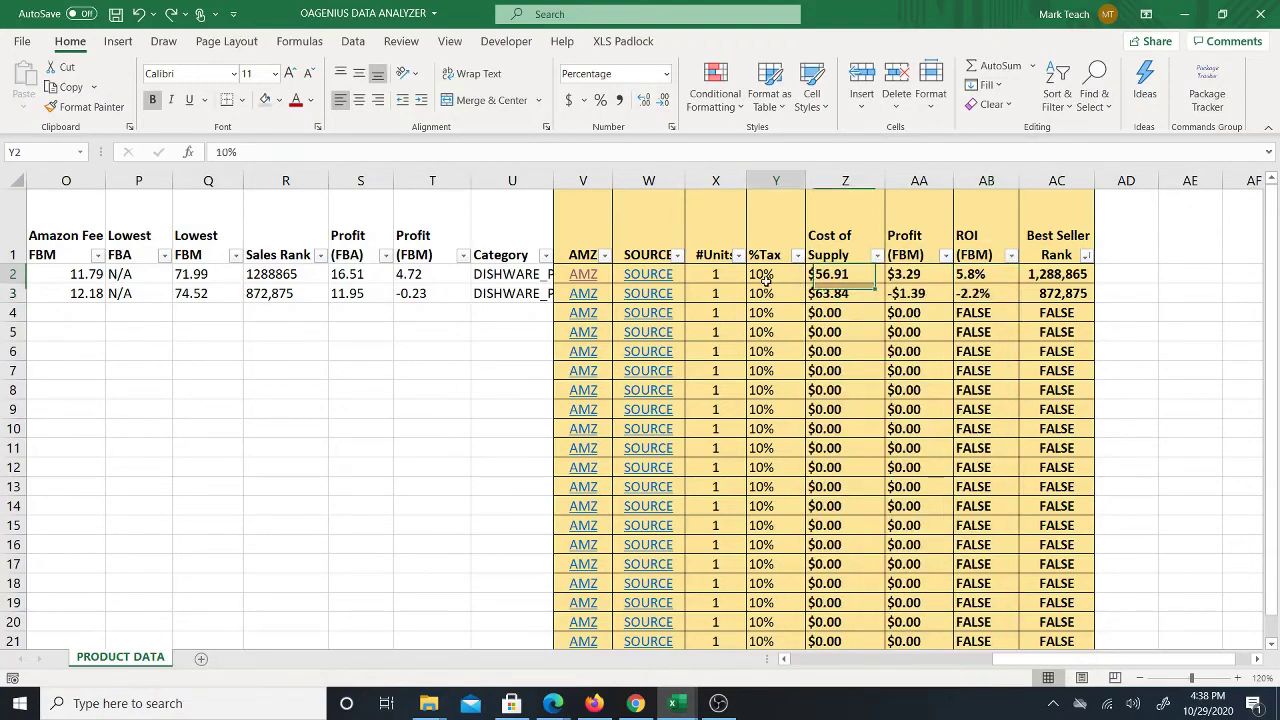
# Sort the product table by ROI (FBM) from largest to smallest
pyautogui.click(1011, 256)
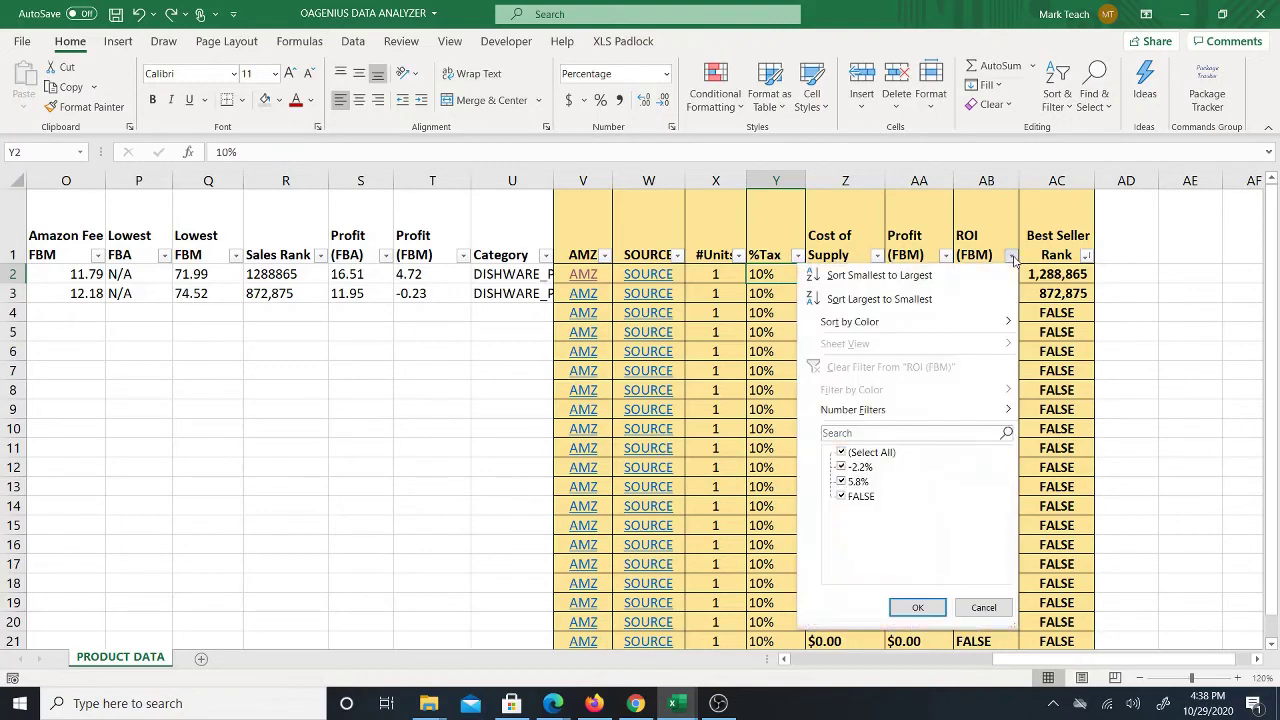
pyautogui.click(879, 299)
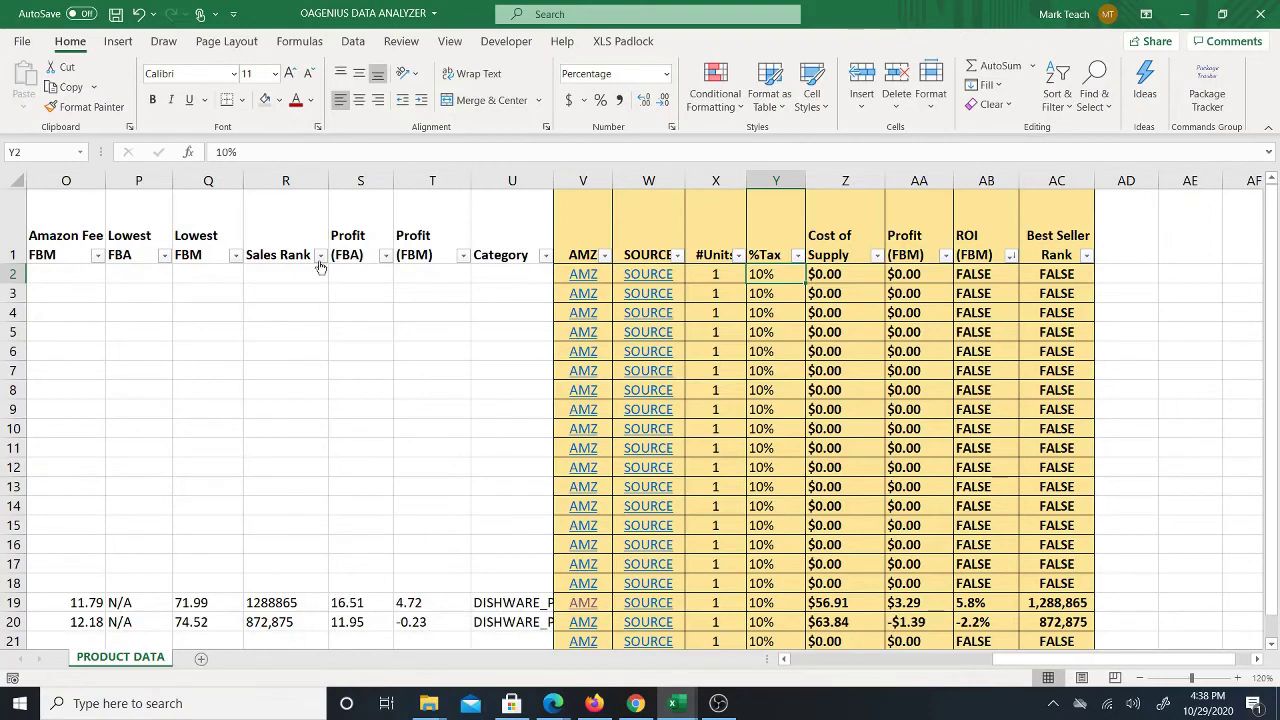
# Filter the ROI (FBM) column to exclude FALSE and select the ROI cells of the remaining rows
pyautogui.click(1011, 256)
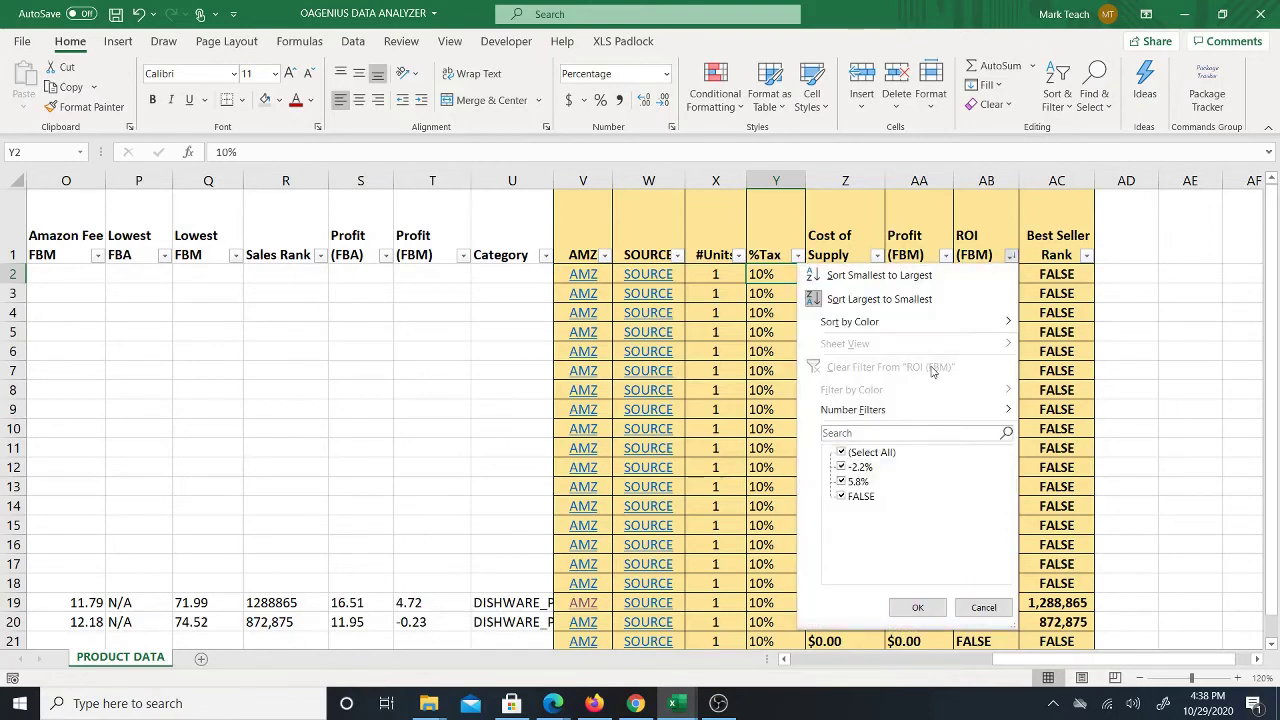
pyautogui.click(843, 496)
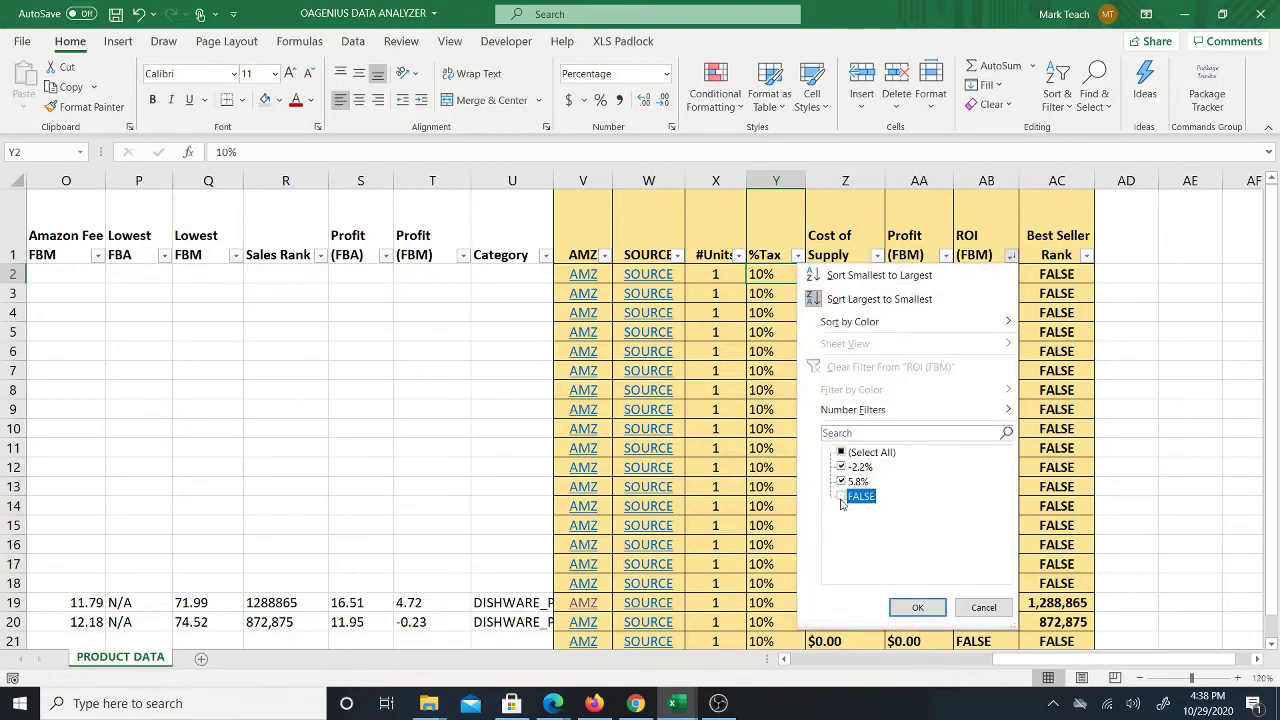
pyautogui.click(918, 607)
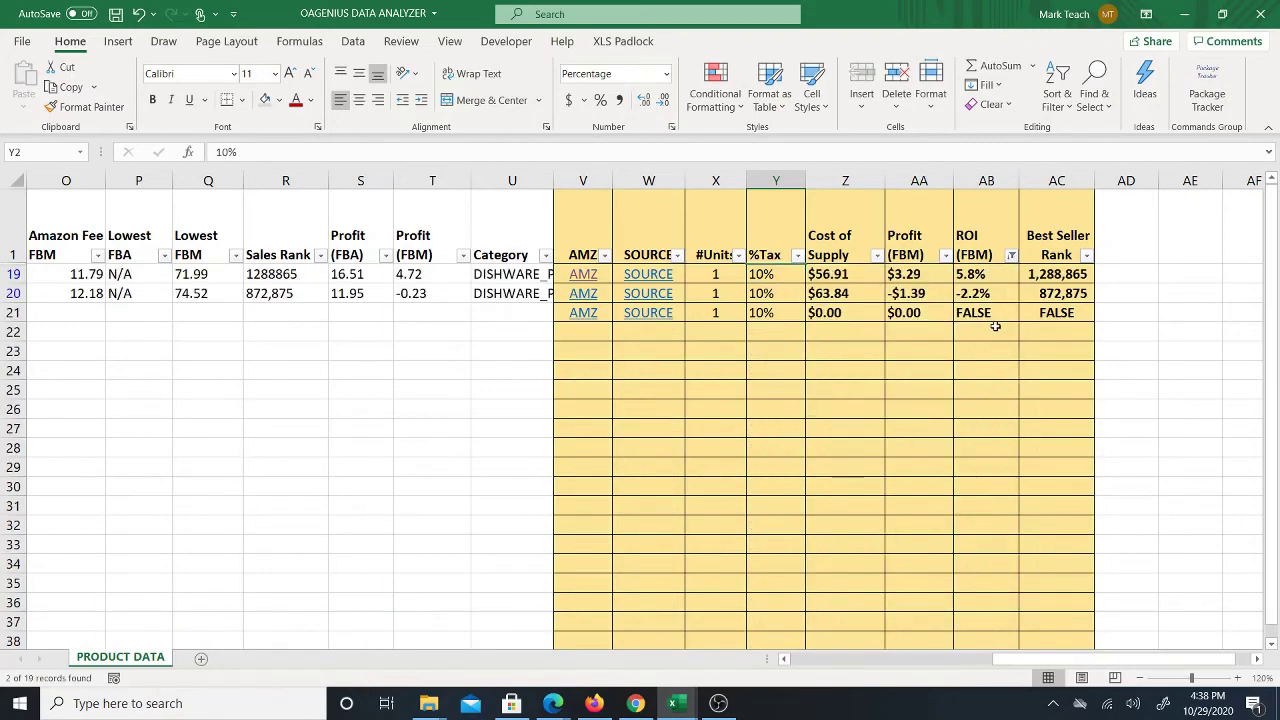
pyautogui.moveTo(983, 277); pyautogui.dragTo(976, 307)
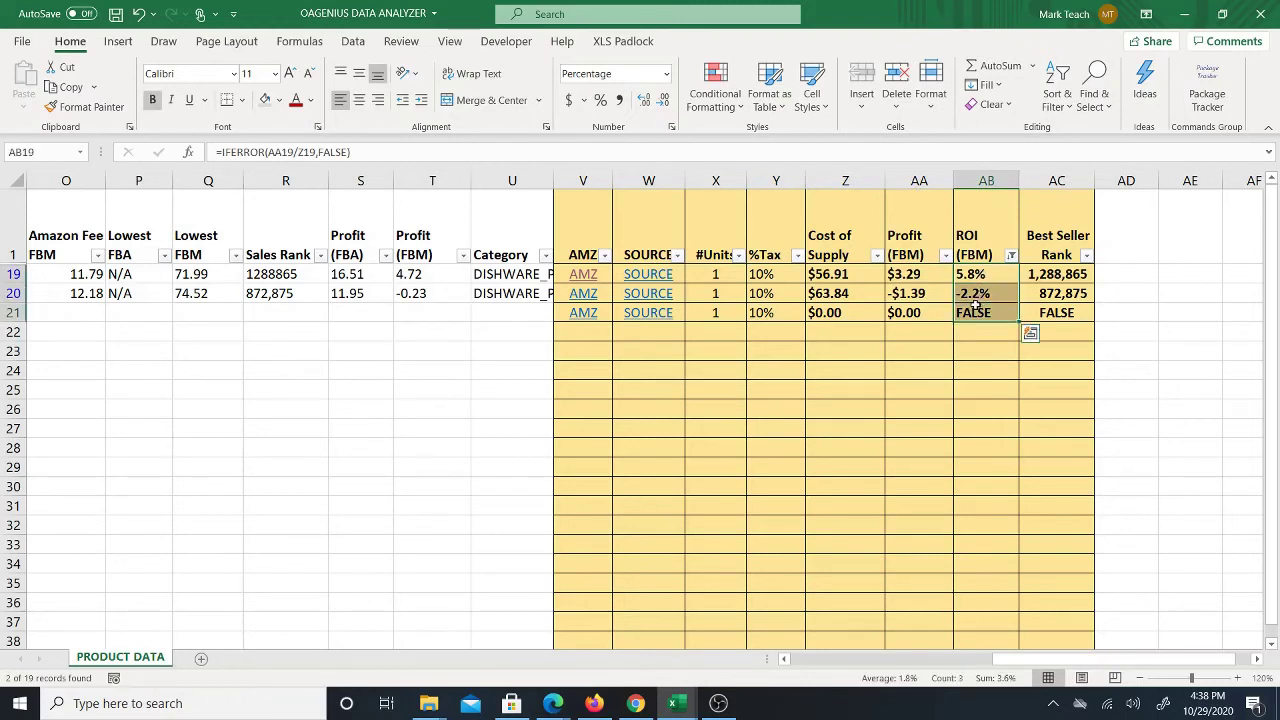
# Clear the filter from the ROI (FBM) column
pyautogui.click(1086, 255)
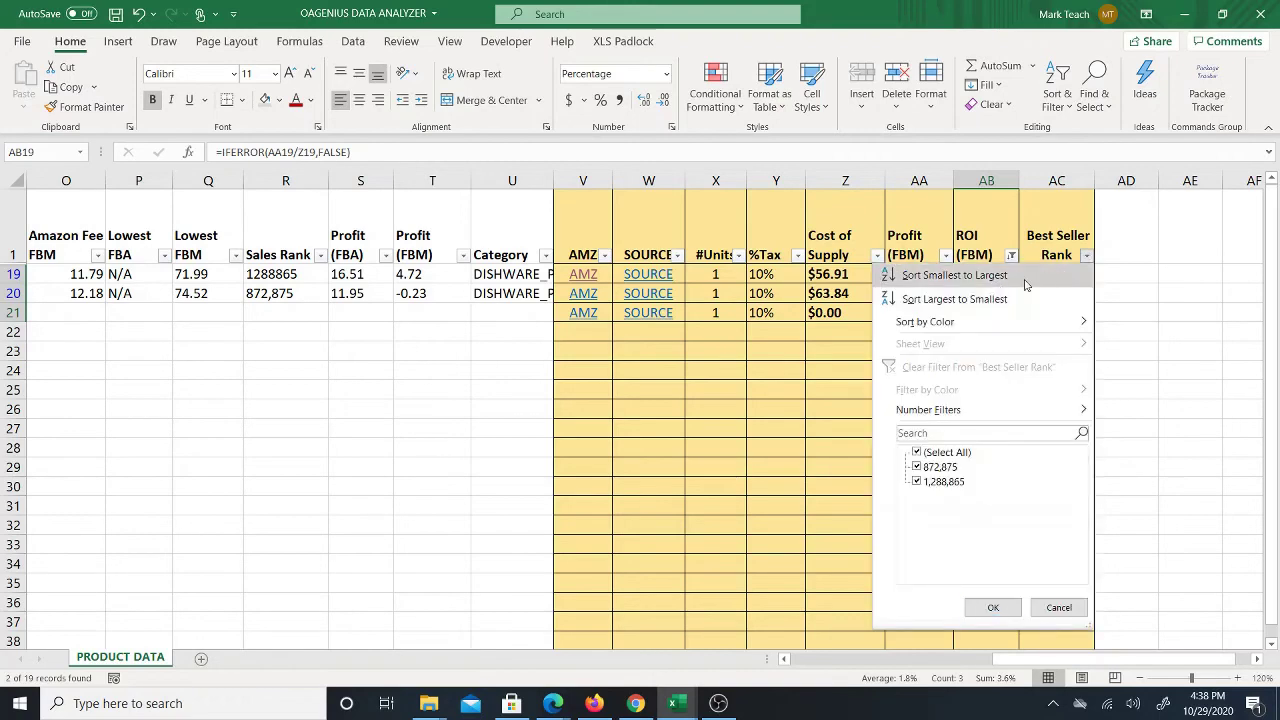
pyautogui.press('Escape')
pyautogui.click(975, 245)
pyautogui.click(1011, 255)
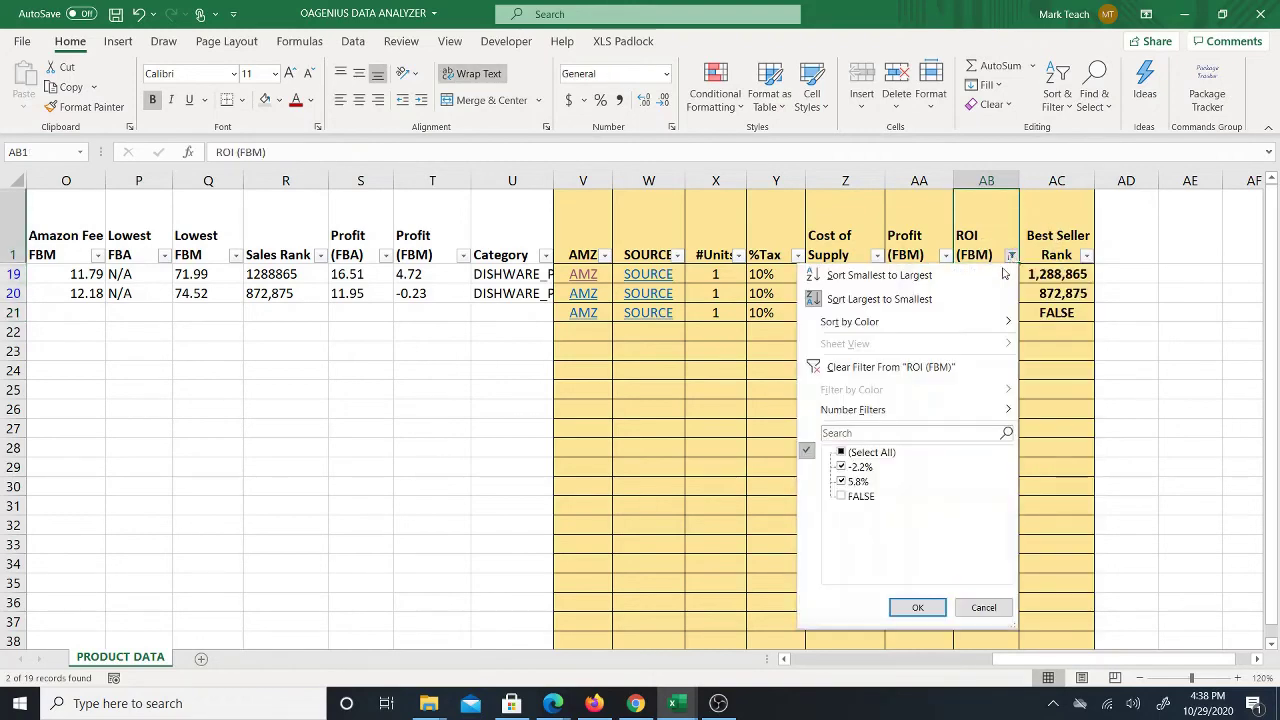
pyautogui.click(890, 367)
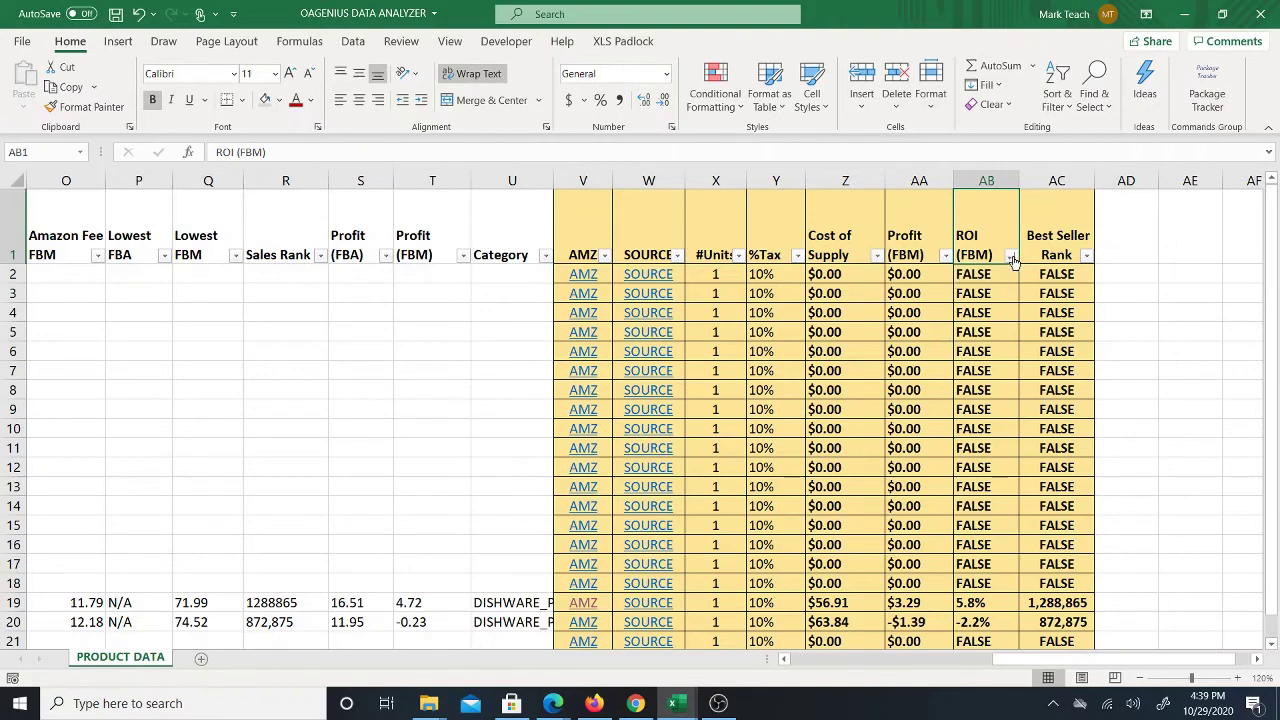
# Try sorting the product table by ROI (FBM) from smallest to largest, and restore the largest-to-smallest order
pyautogui.click(1011, 256)
pyautogui.click(1000, 274)
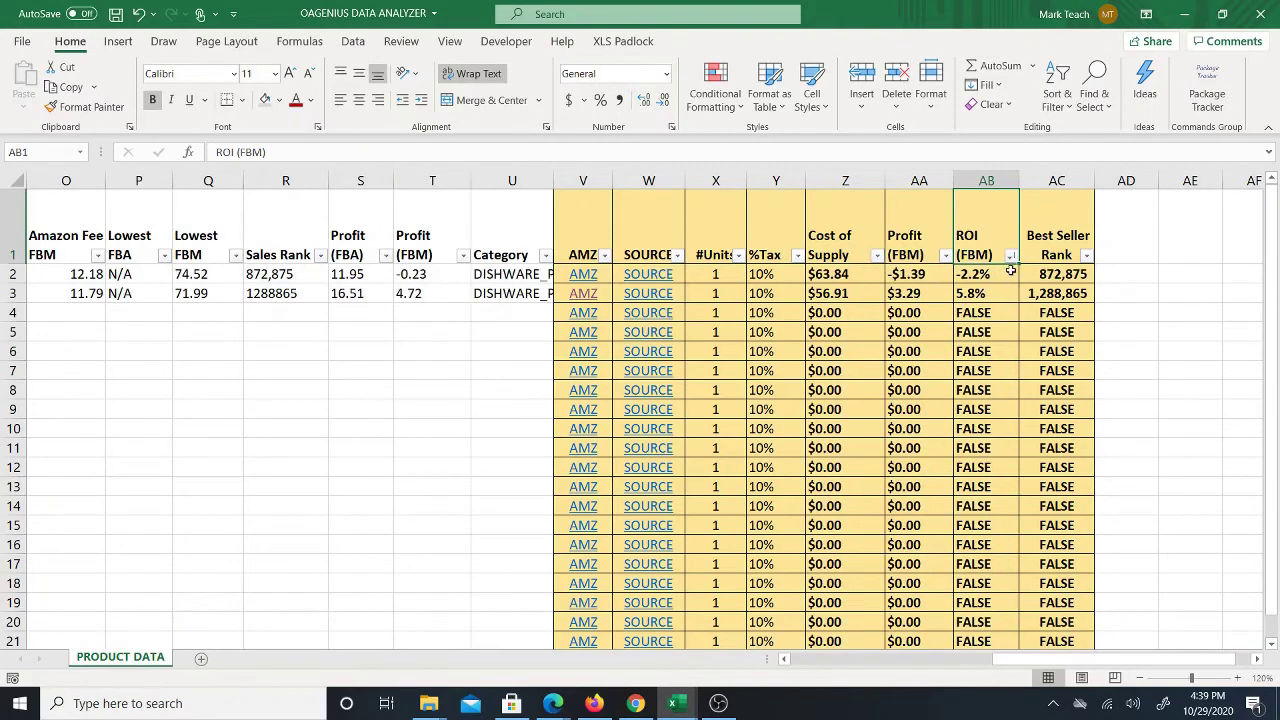
pyautogui.click(1011, 256)
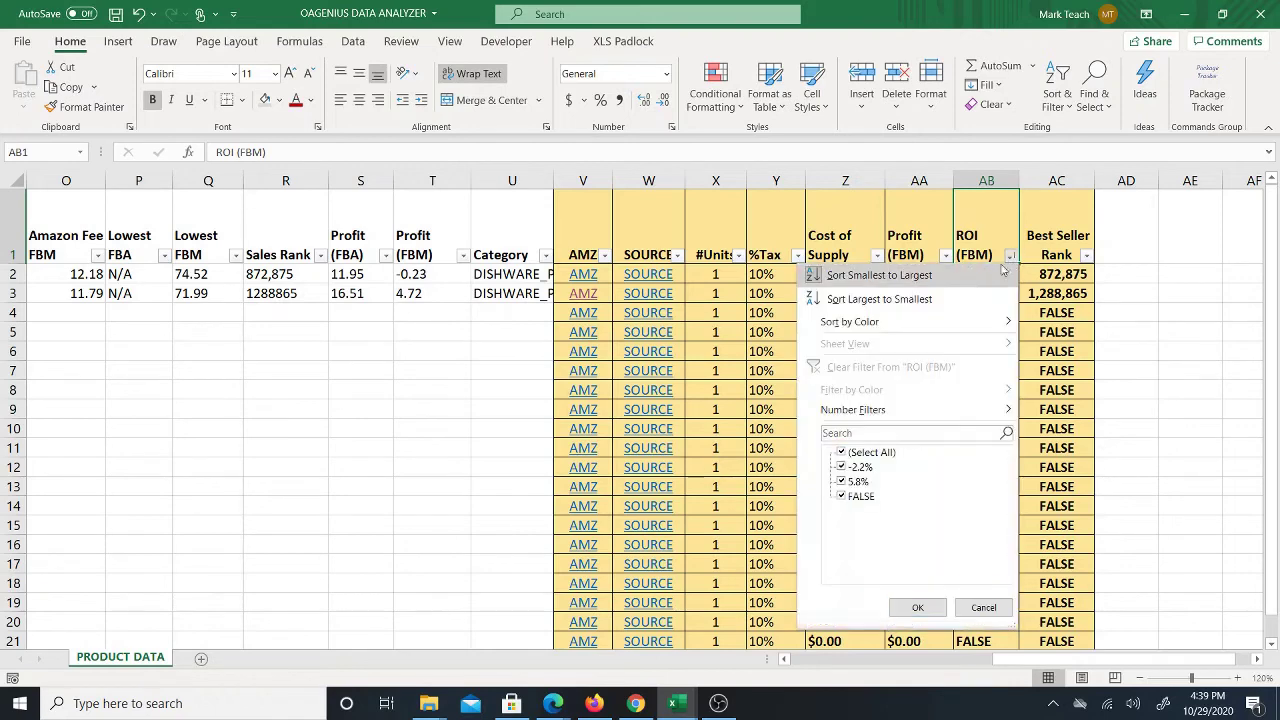
pyautogui.click(975, 295)
# Exclude FALSE from the ROI (FBM) filter again and select the Profit (FBA) cell of the second remaining product
pyautogui.click(1011, 256)
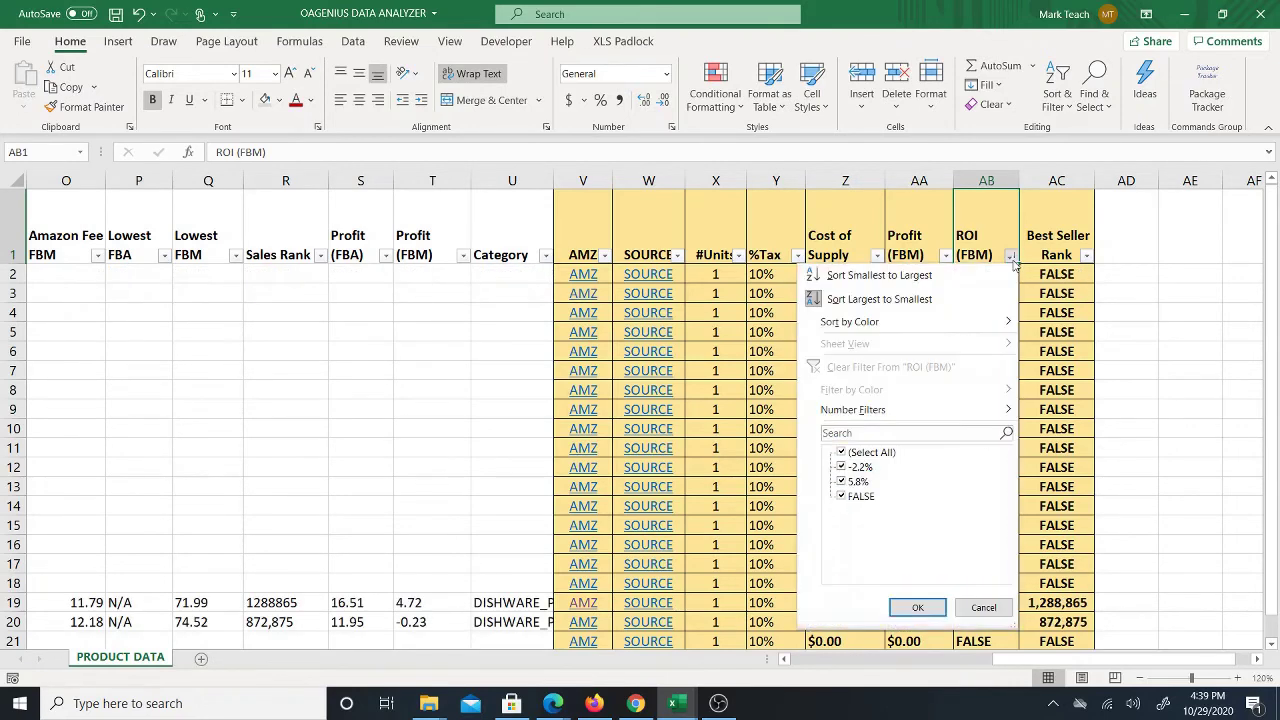
pyautogui.click(855, 498)
pyautogui.click(912, 607)
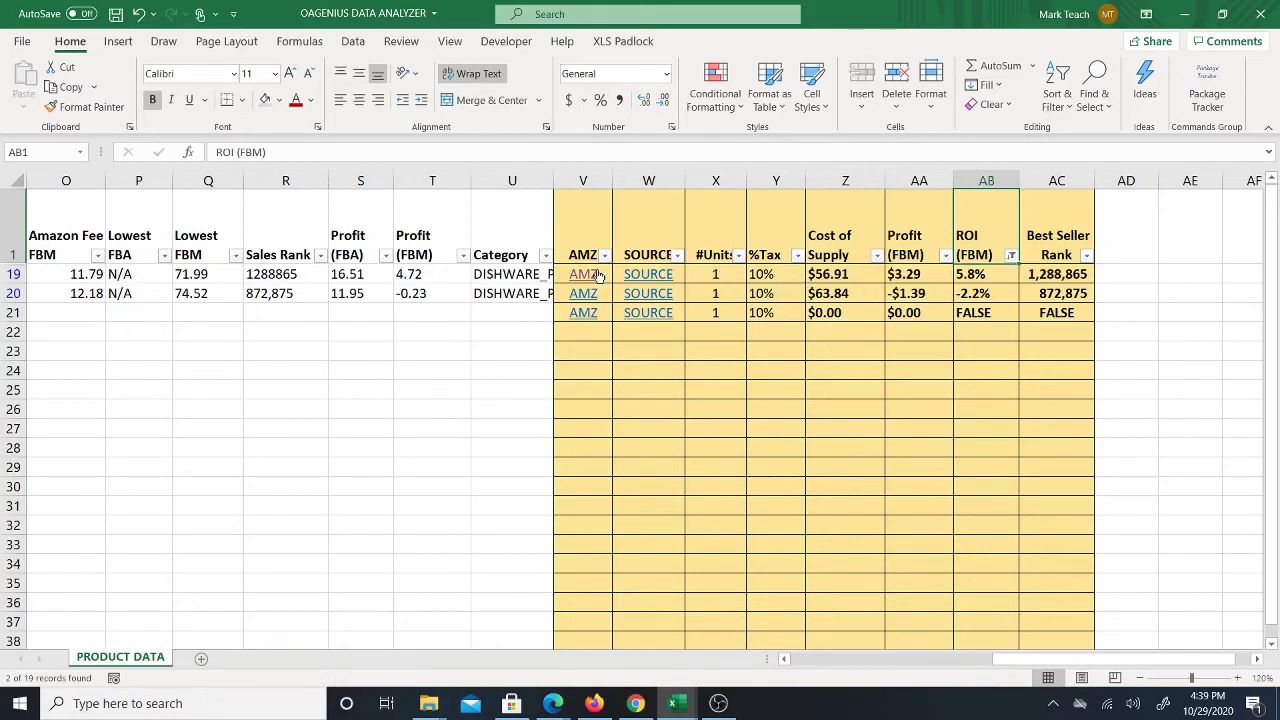
pyautogui.click(374, 290)
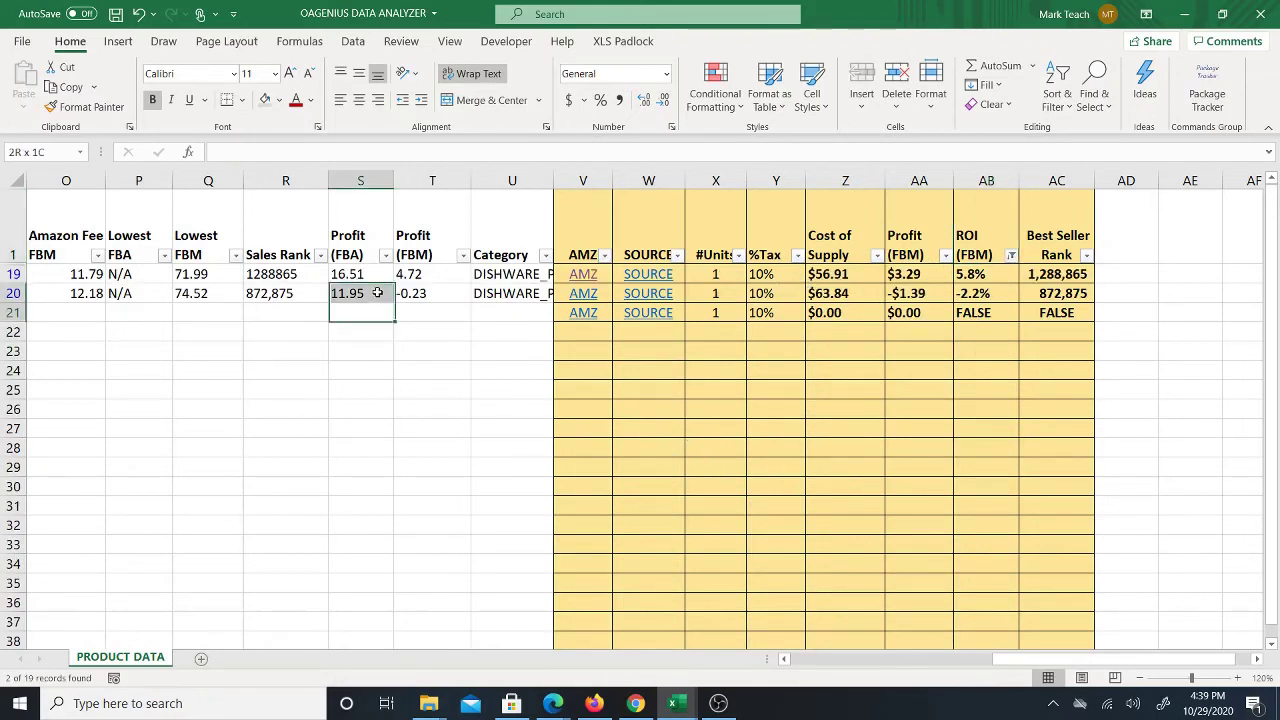
pyautogui.click(379, 303)
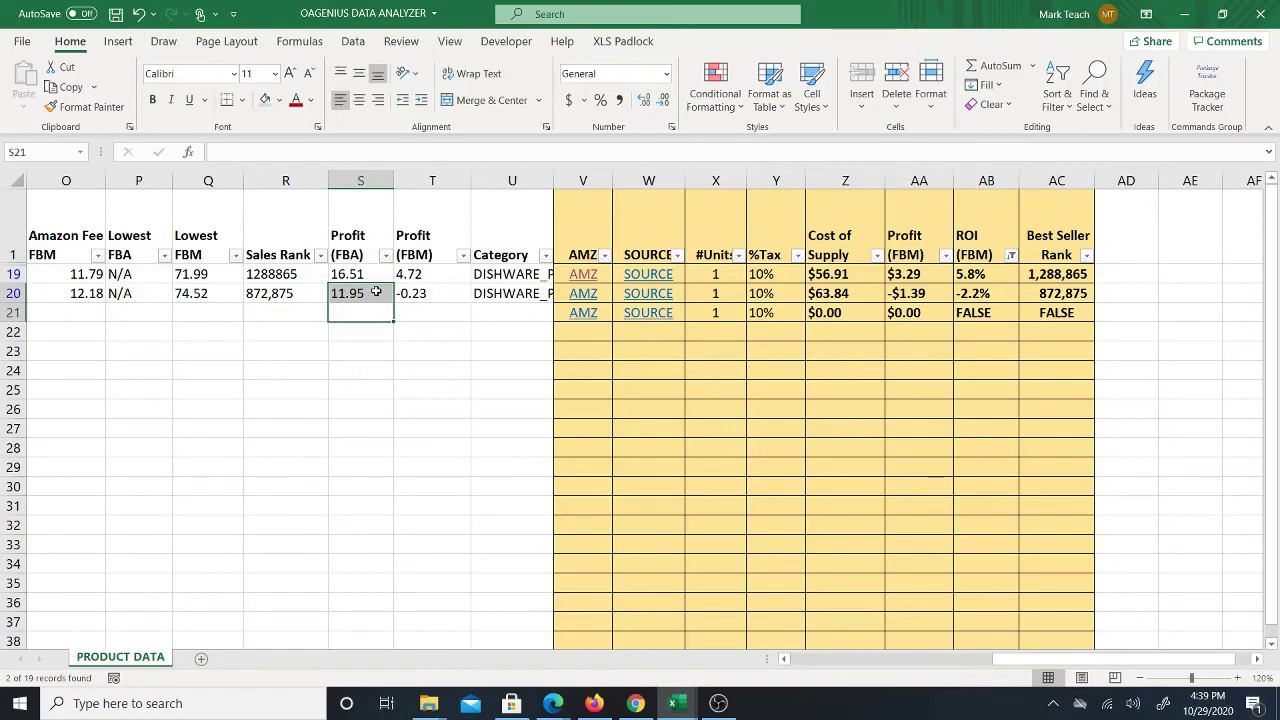
pyautogui.click(369, 297)
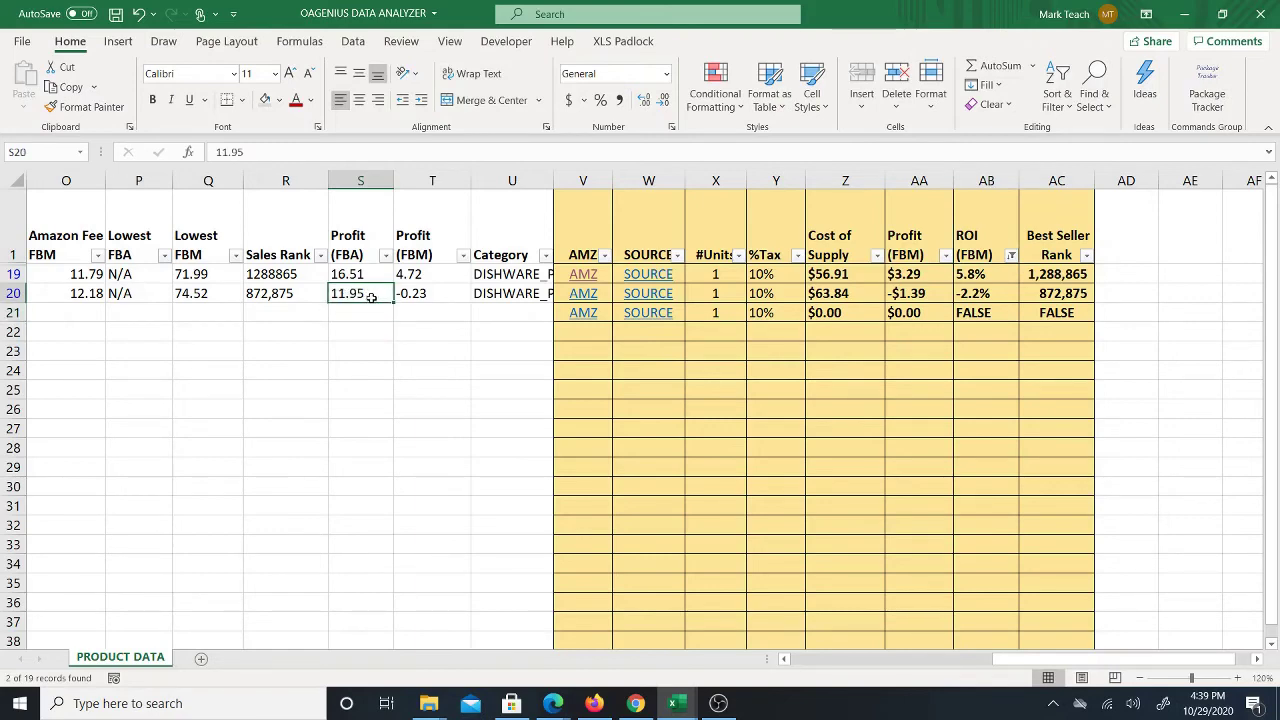
# Switch to Chrome to view the profit calculator and the Elama dinnerware listing on Amazon, and return to the OAGENIUS DATA ANALYZER workbook
pyautogui.click(635, 703)
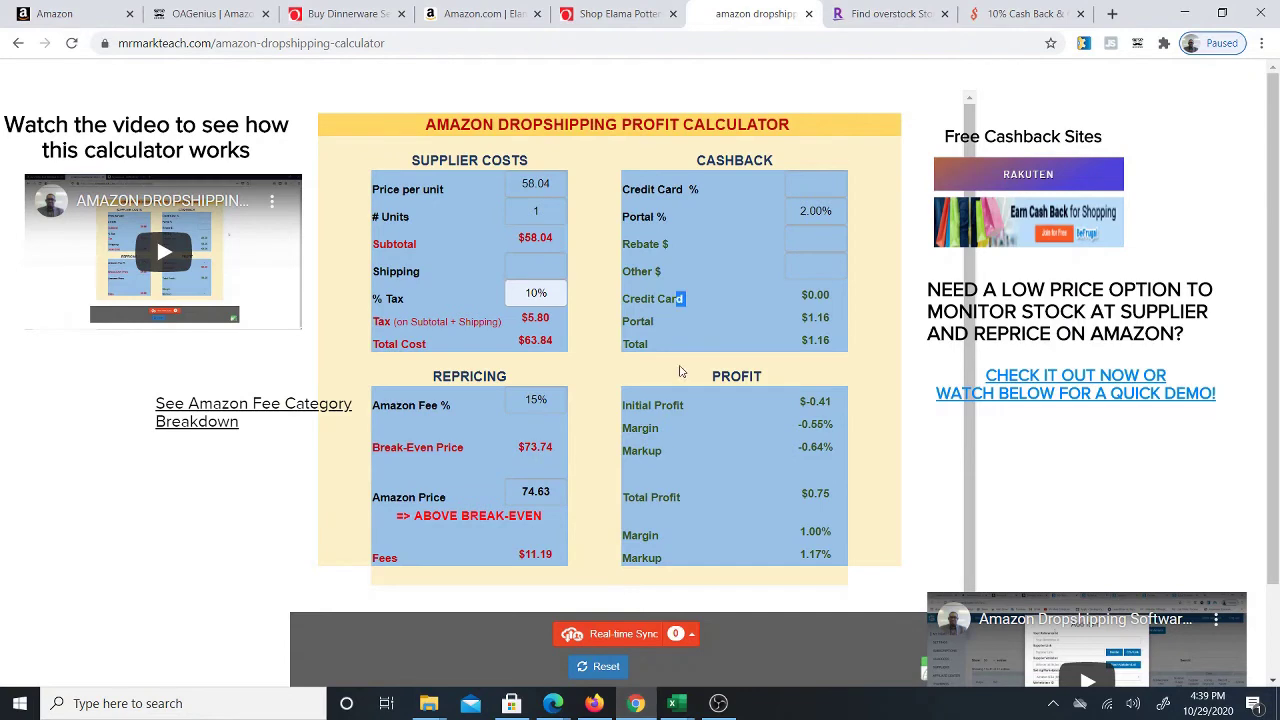
pyautogui.click(517, 16)
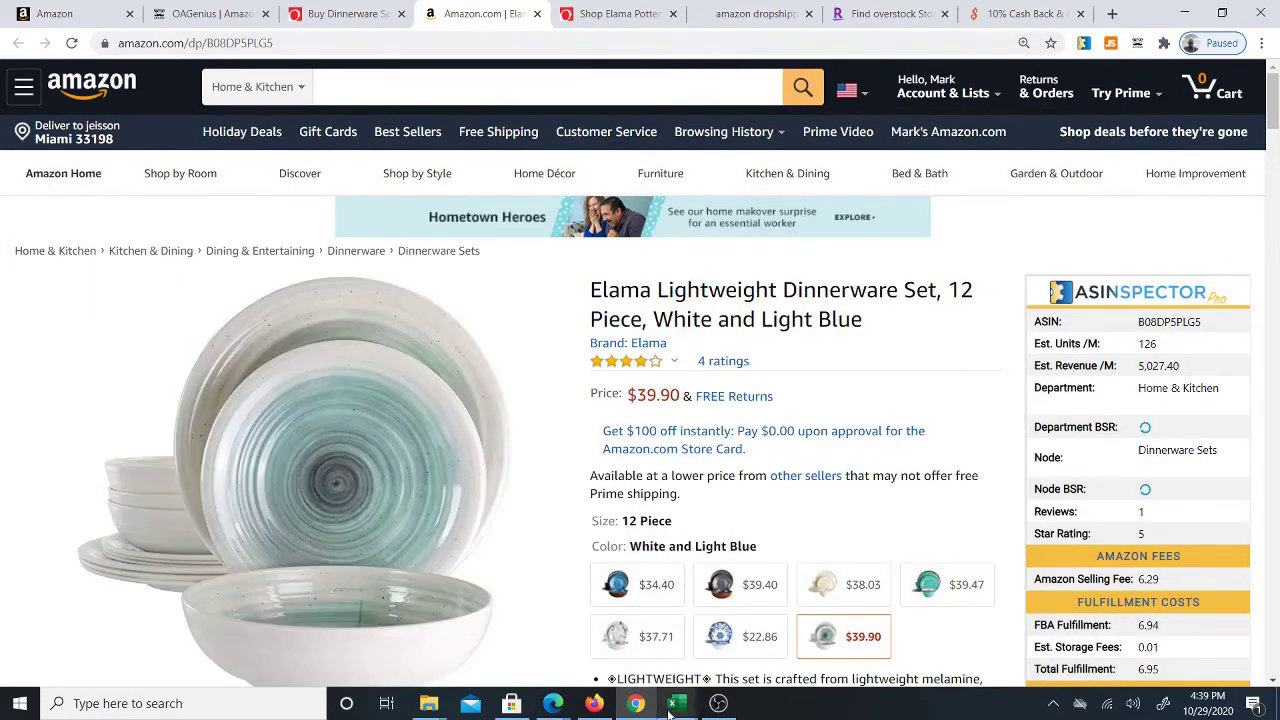
pyautogui.moveTo(675, 703)
pyautogui.click(523, 649)
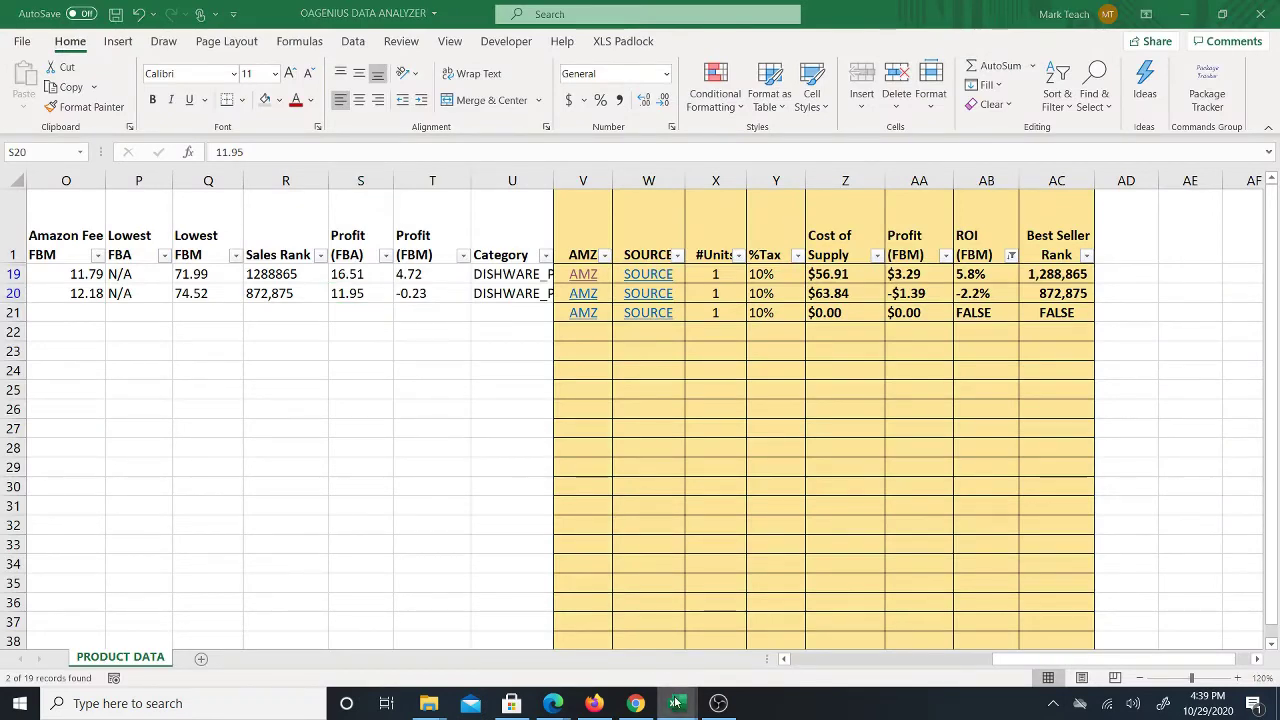
# Look through the ORDERS, REFUNDS and PROFITS sheets of the Amazon Dropshipping Excel System workbook and return to the first product's ASIN cell on PRODUCTS
pyautogui.moveTo(675, 703)
pyautogui.click(700, 650)
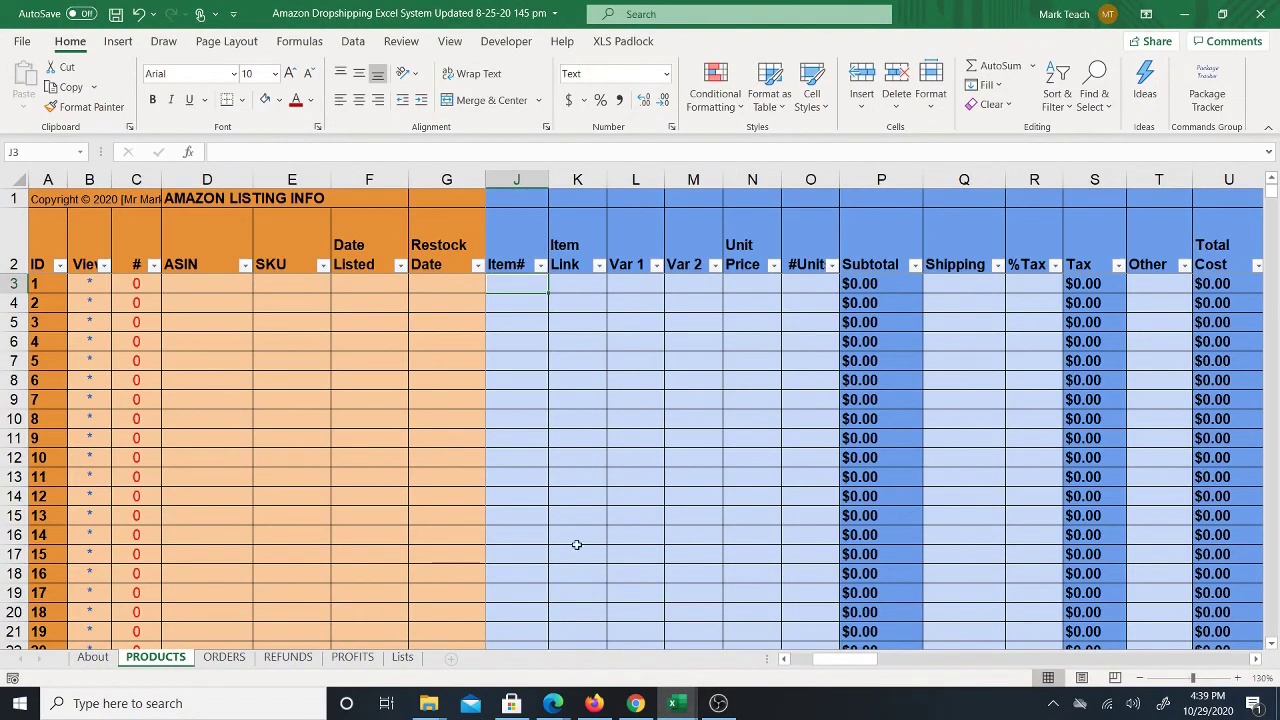
pyautogui.click(224, 657)
pyautogui.click(290, 650)
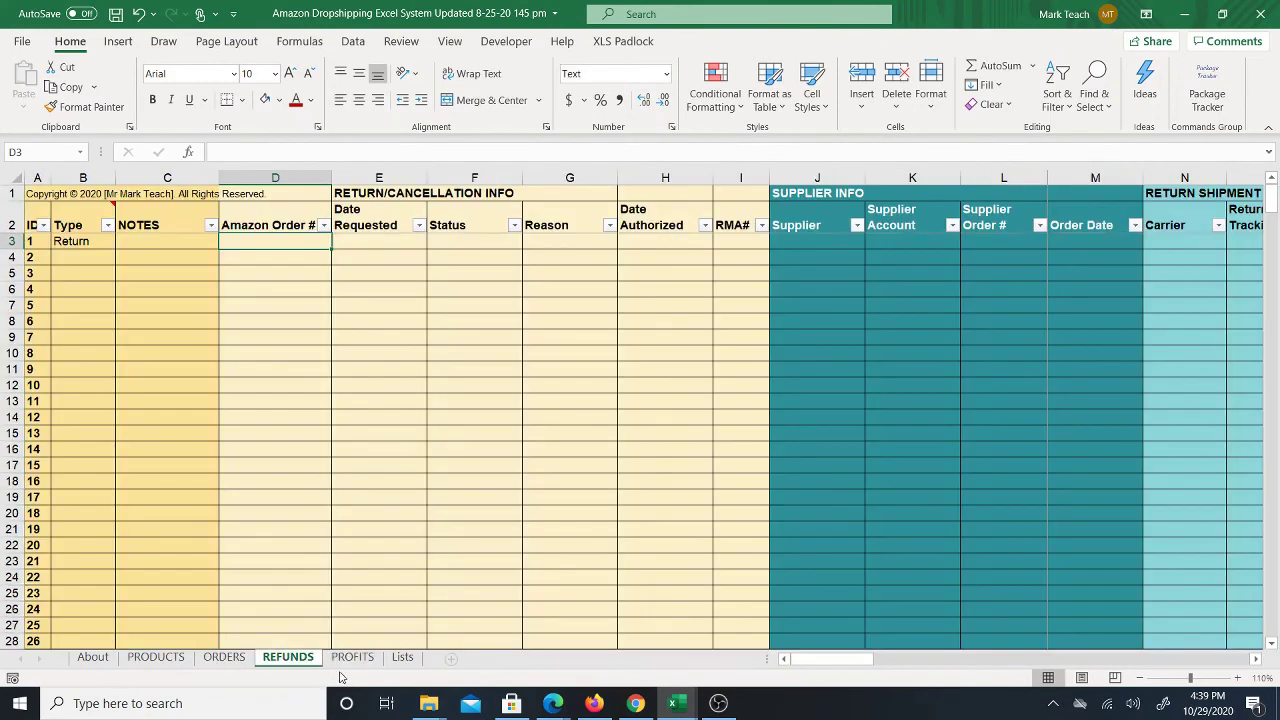
pyautogui.click(355, 660)
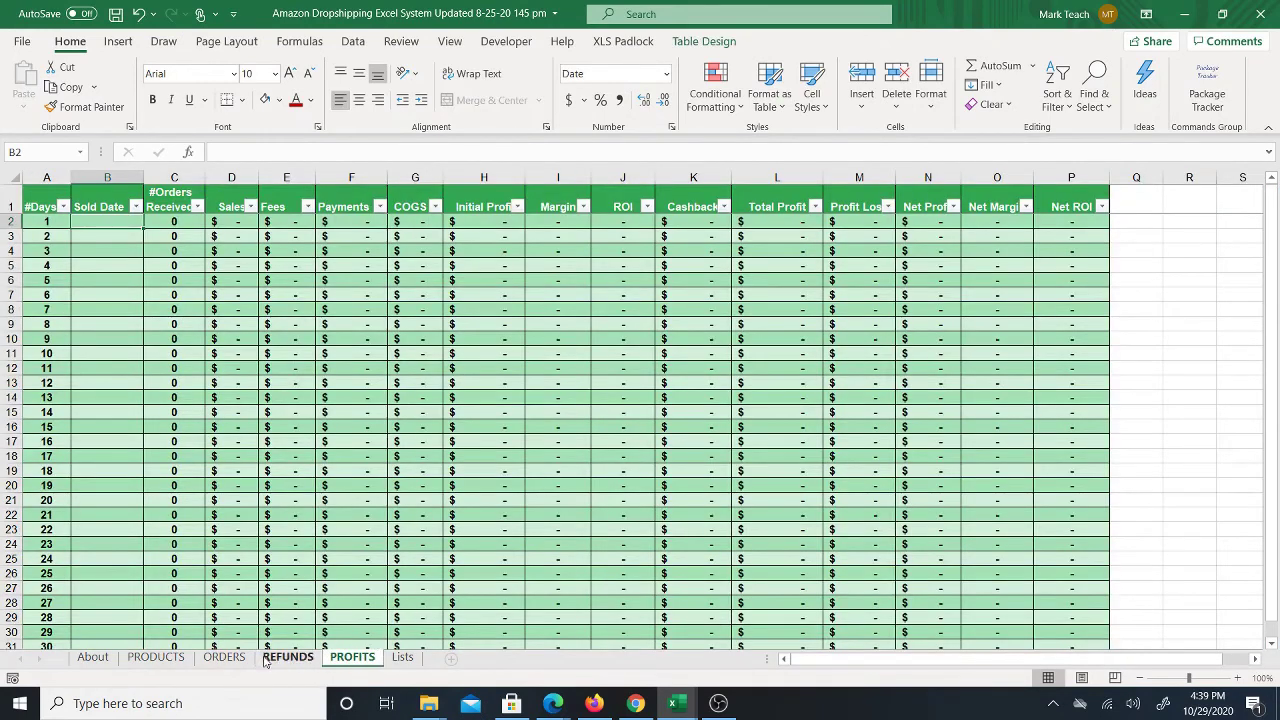
pyautogui.click(156, 657)
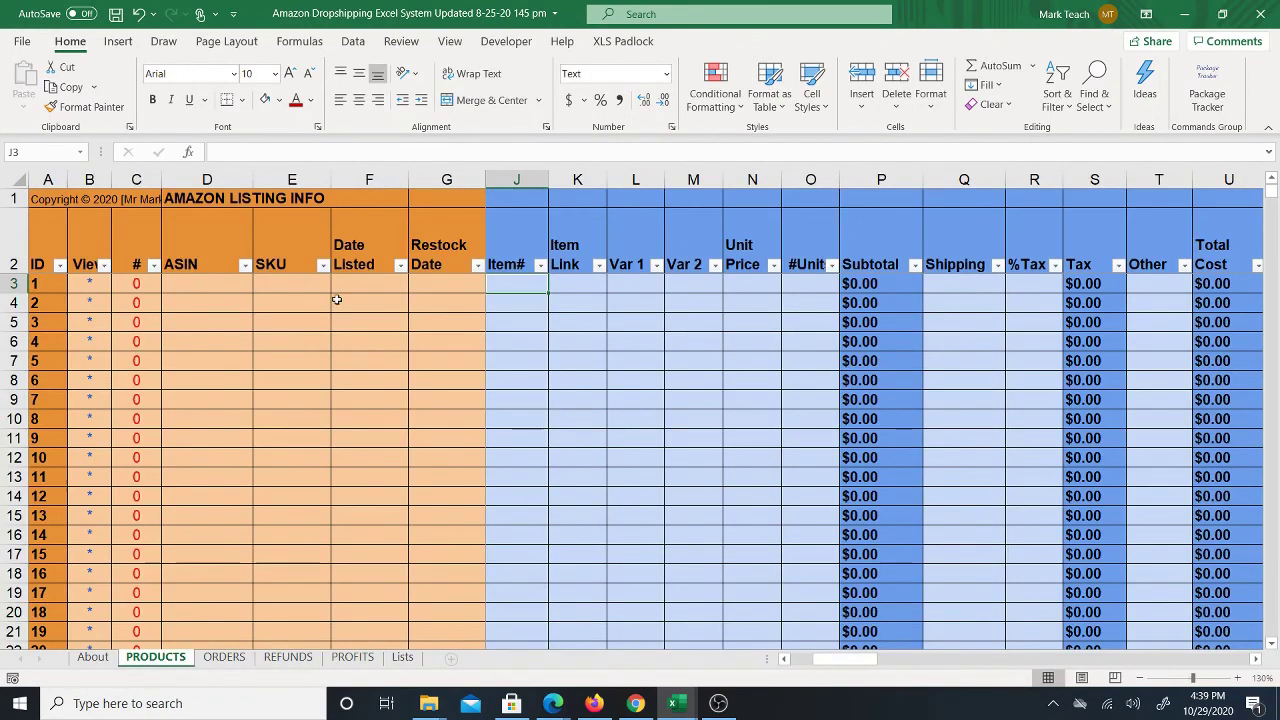
pyautogui.click(200, 283)
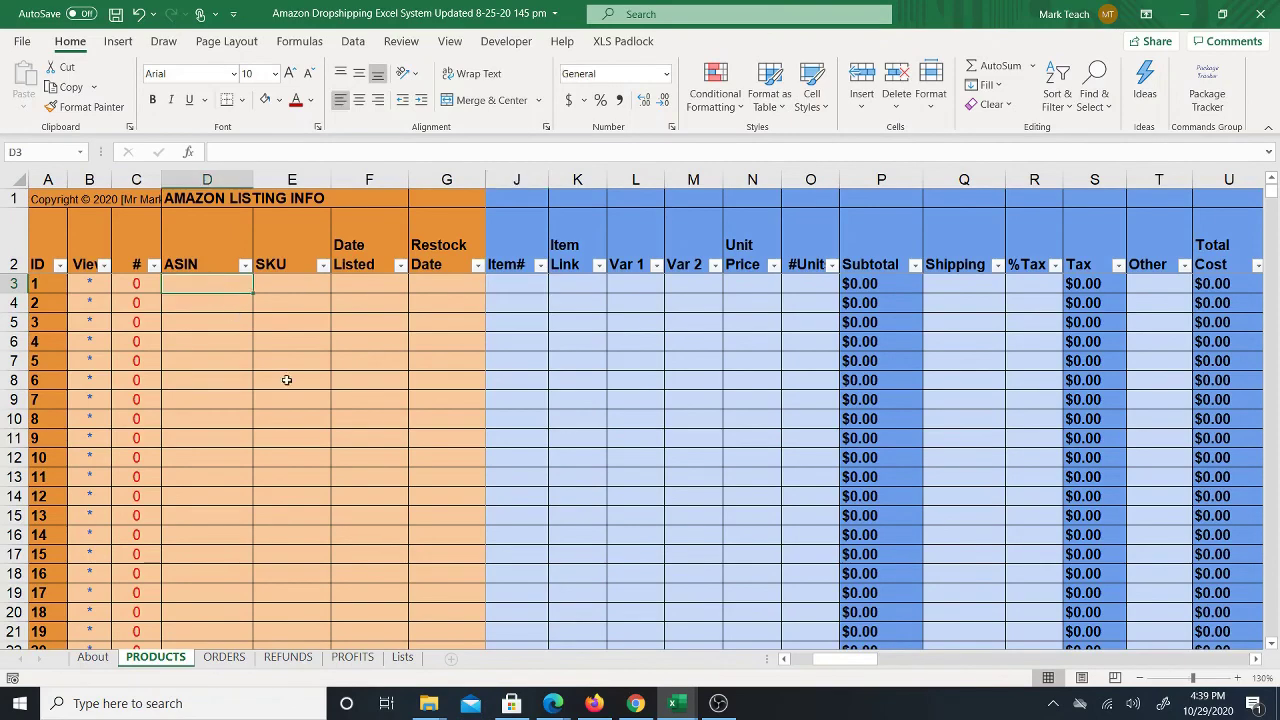
# Switch to Chrome, view OAGenius's Products list on the Overstock dinnerware page, and return to the Amazon Dropshipping Profit Calculator
pyautogui.click(635, 703)
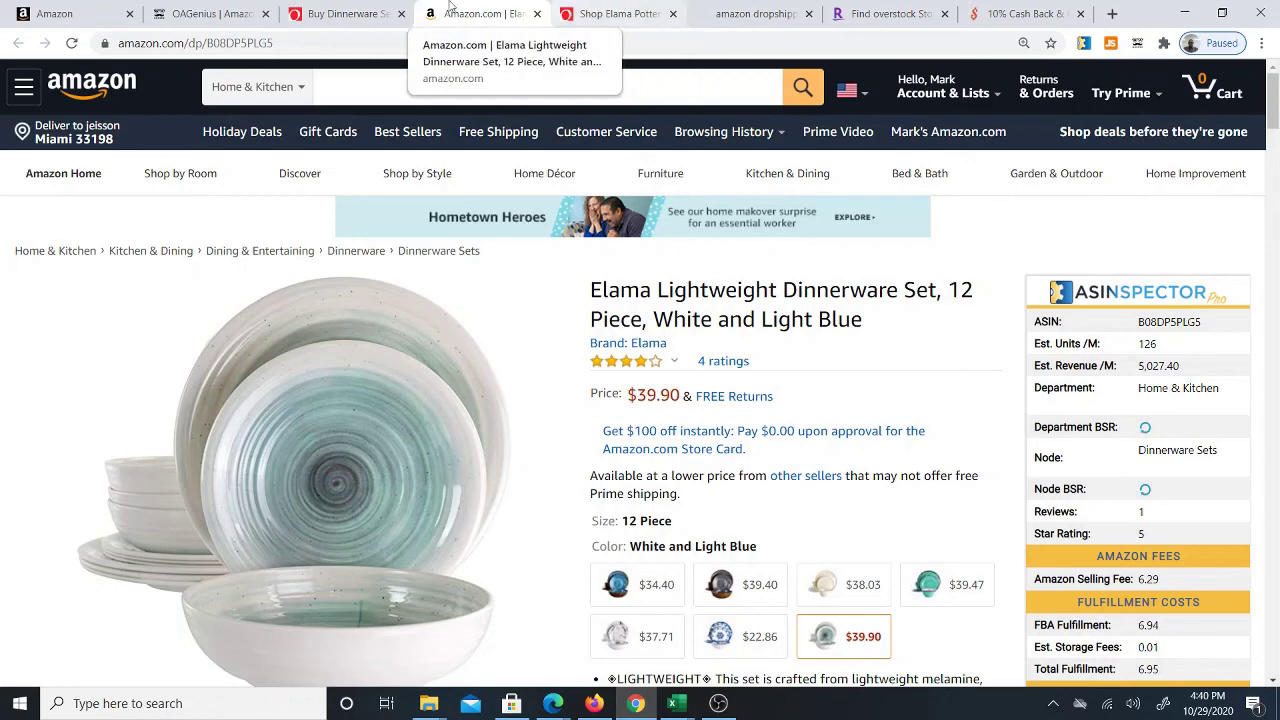
pyautogui.click(349, 13)
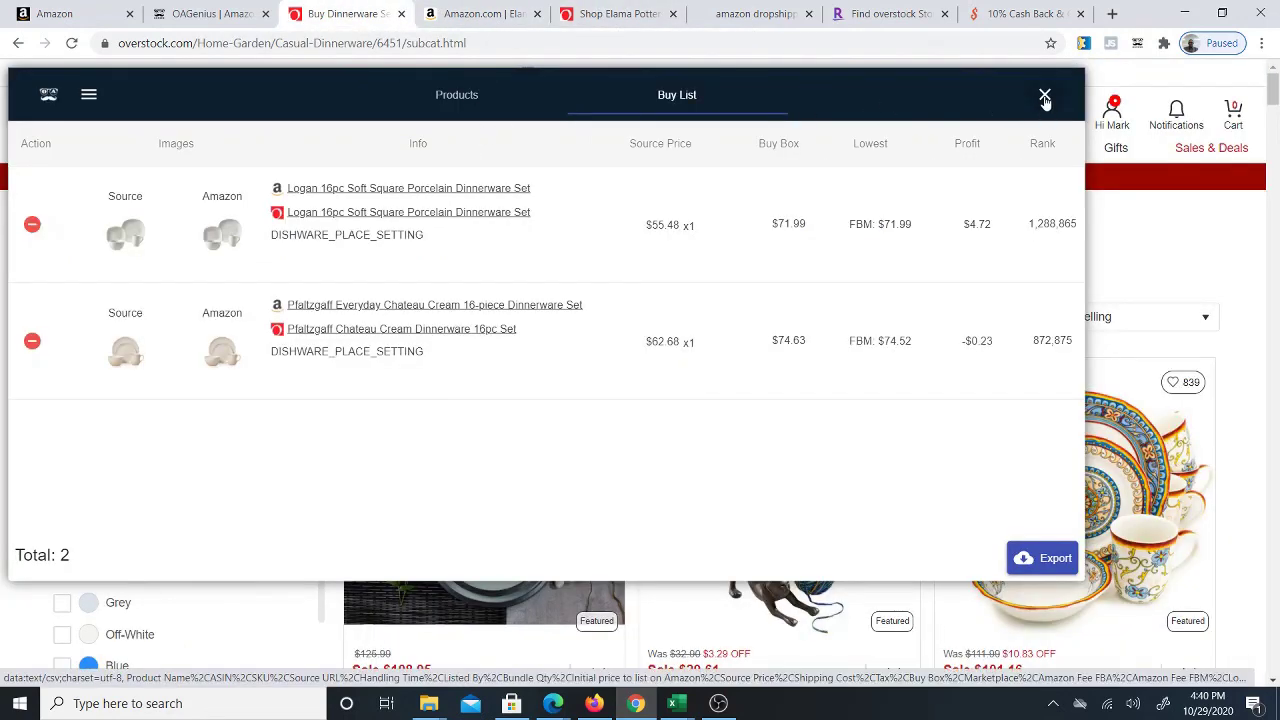
pyautogui.click(458, 100)
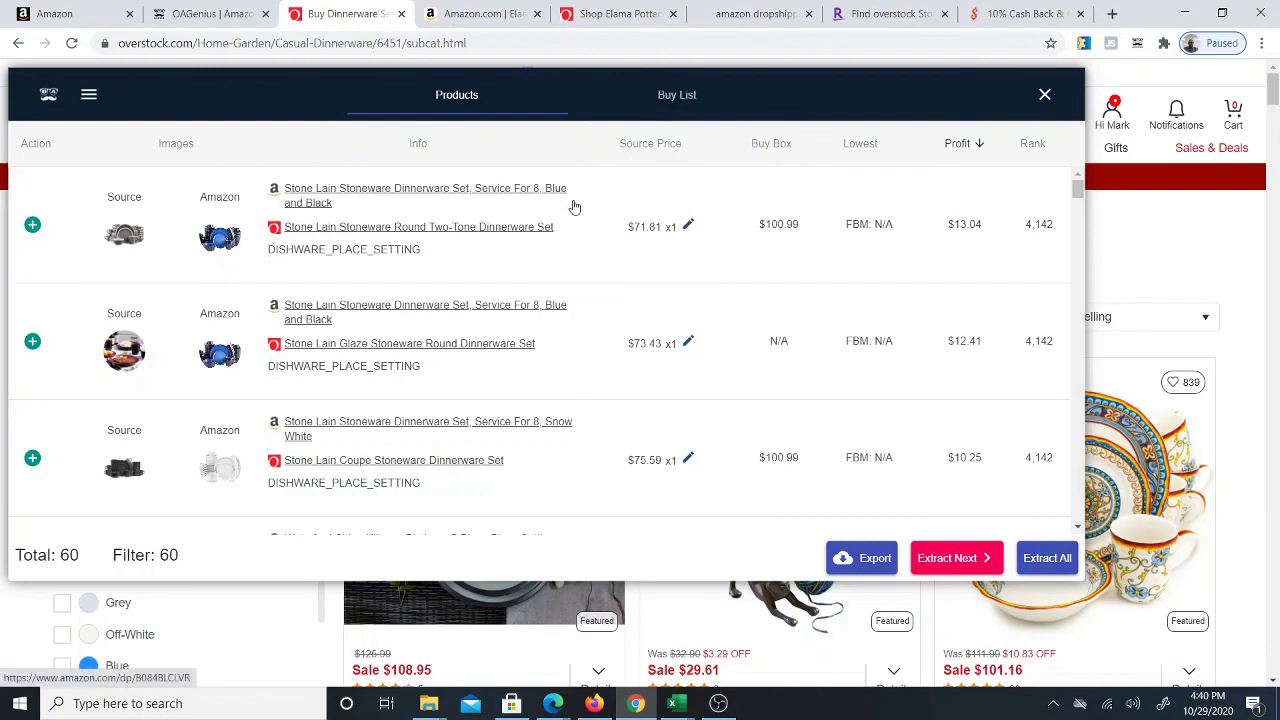
pyautogui.click(748, 16)
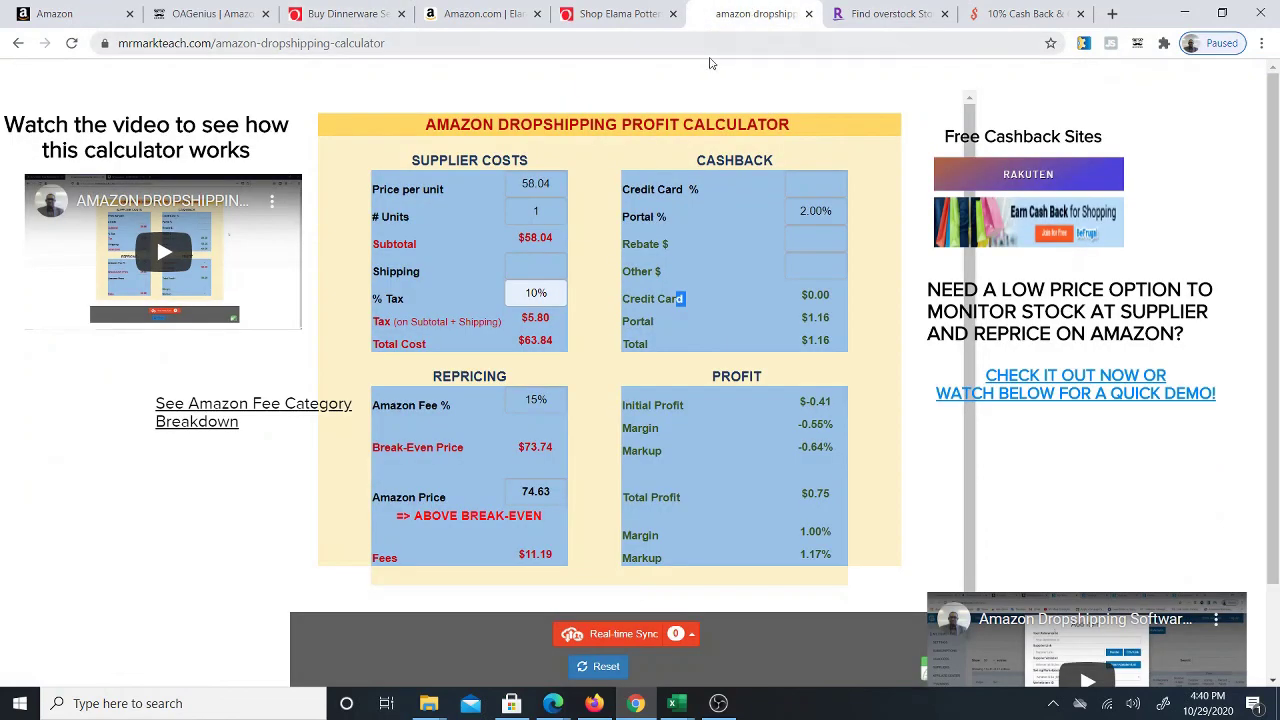